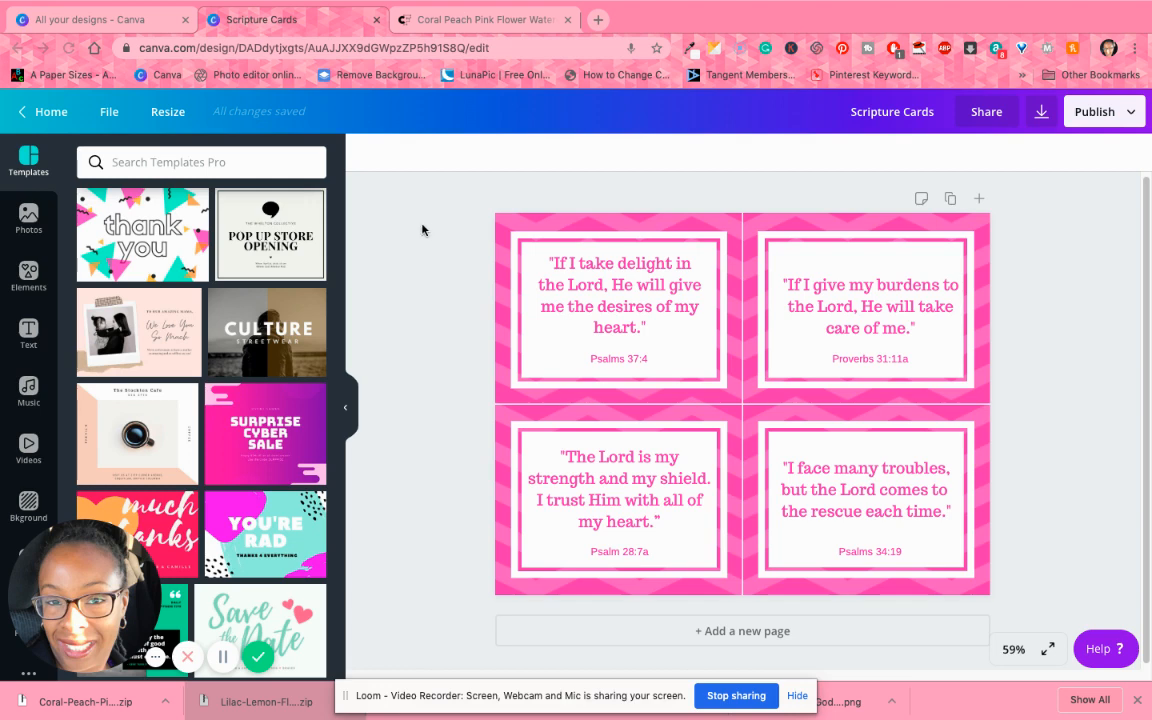
- Create a new custom design measuring 8.5 by 11 inches
{"action": "left_click", "coordinate": [127, 18]}
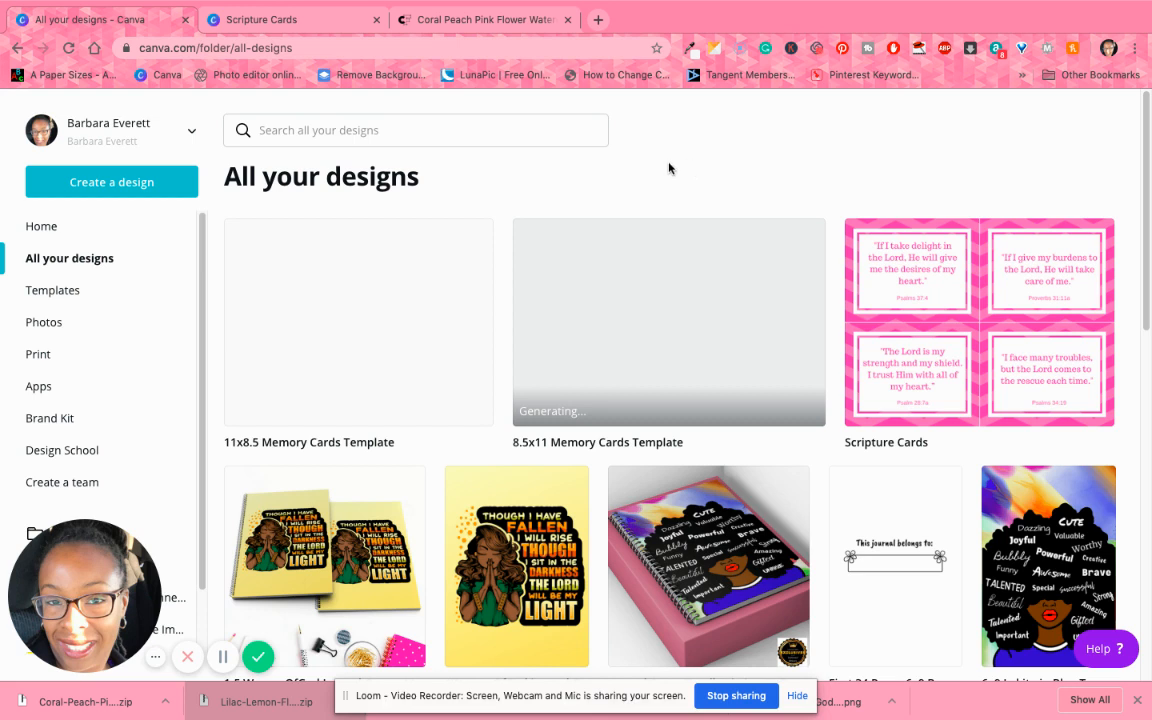
{"action": "left_click", "coordinate": [112, 184]}
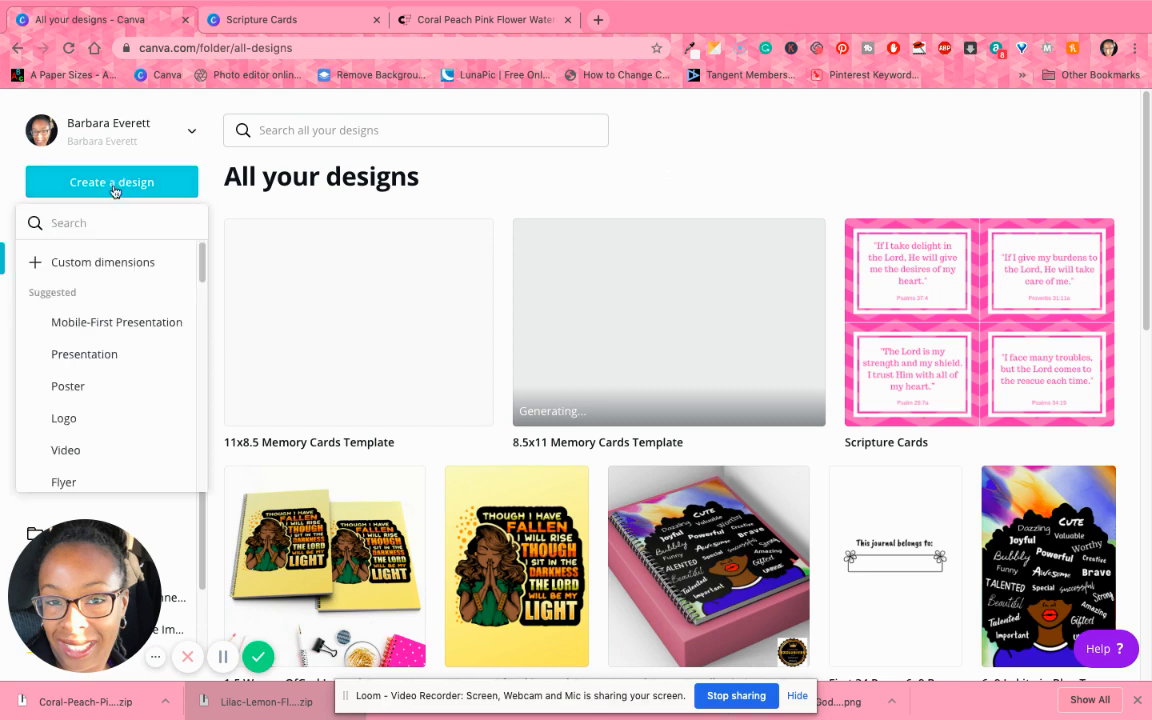
{"action": "left_click", "coordinate": [80, 263]}
{"action": "left_click", "coordinate": [252, 262]}
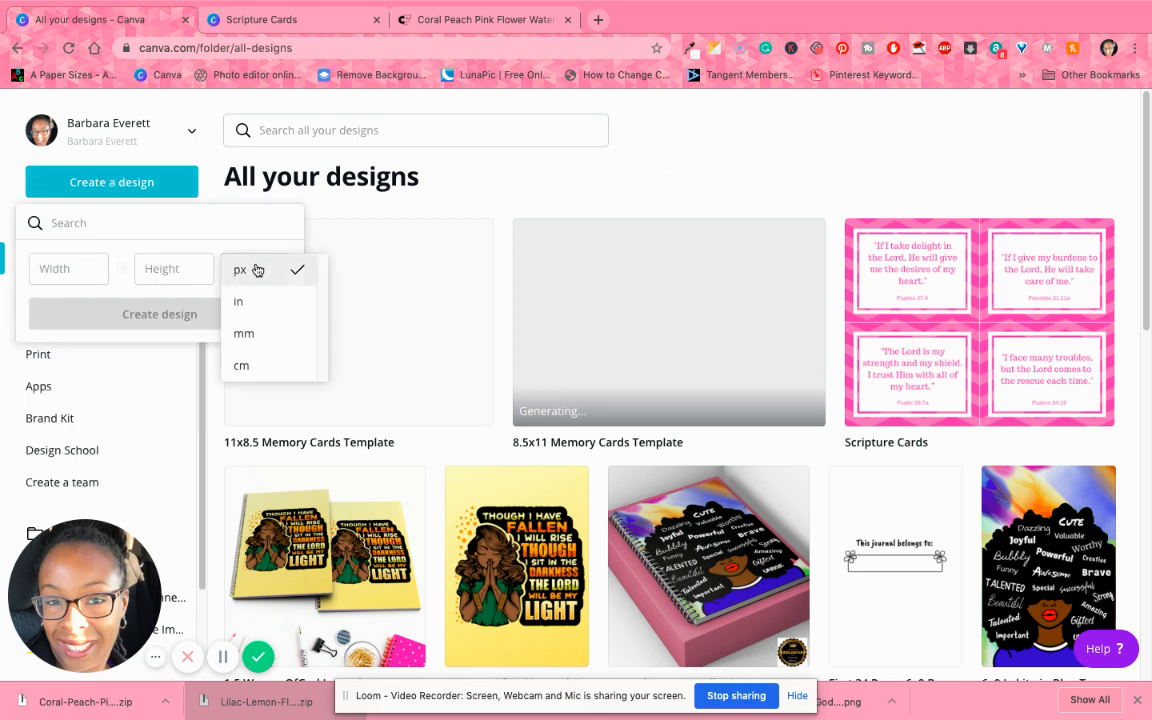
{"action": "left_click", "coordinate": [262, 304]}
{"action": "left_click", "coordinate": [90, 269]}
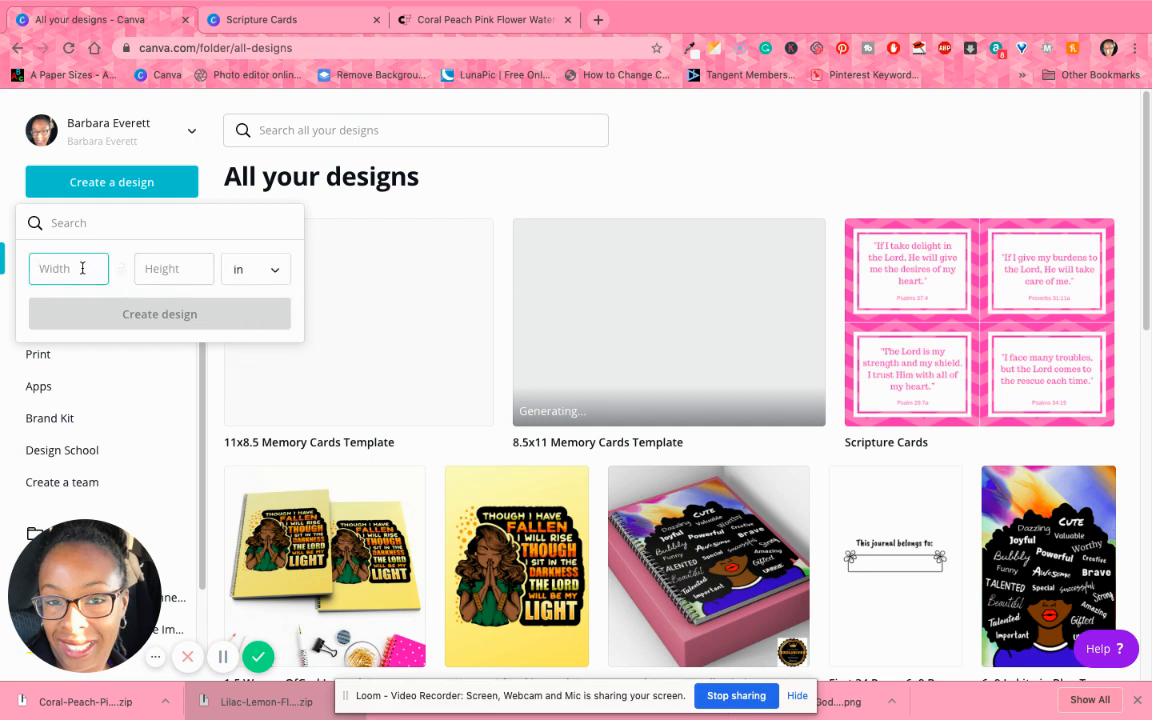
{"action": "type", "text": "8.5"}
{"action": "key", "text": "Tab"}
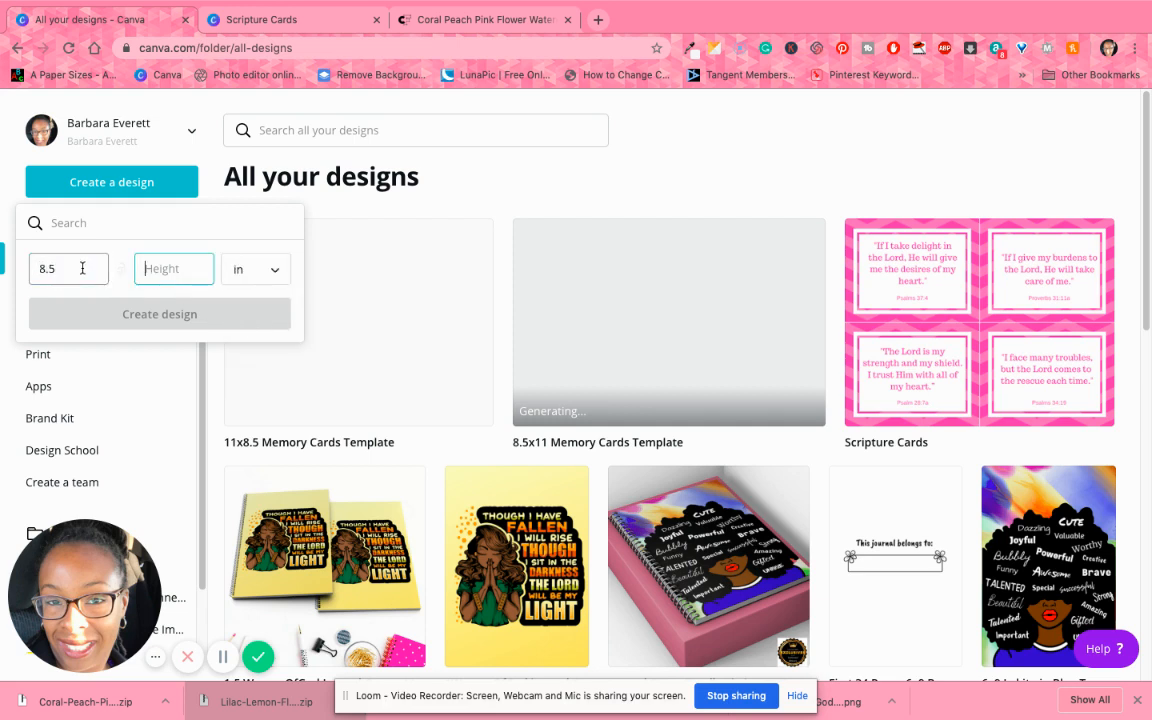
{"action": "type", "text": "11"}
{"action": "left_click", "coordinate": [154, 318]}
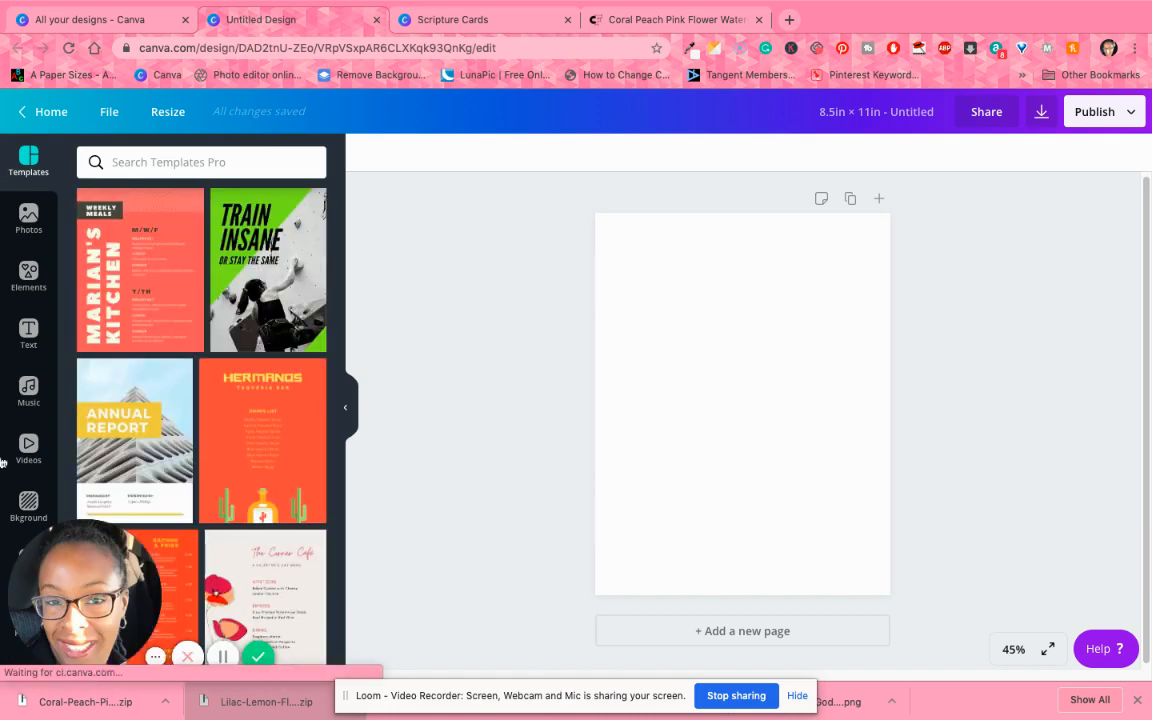
- Search the elements for "line" and add the plain solid line to the blank page
{"action": "left_click", "coordinate": [29, 275]}
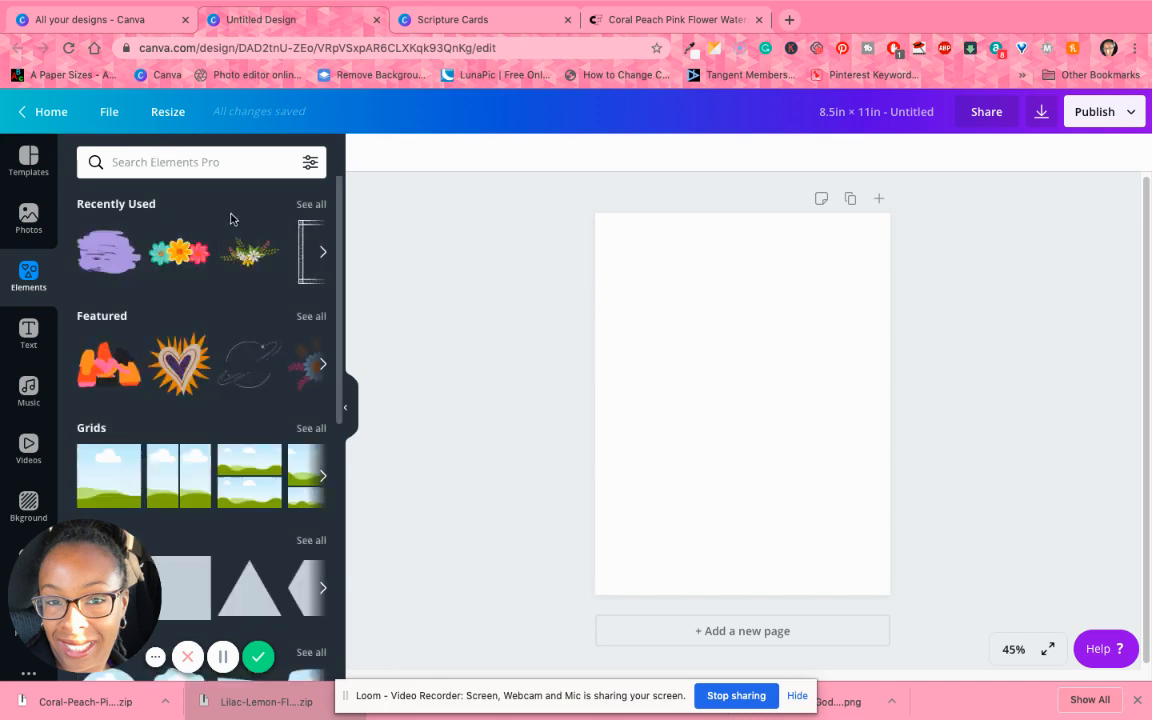
{"action": "left_click", "coordinate": [221, 158]}
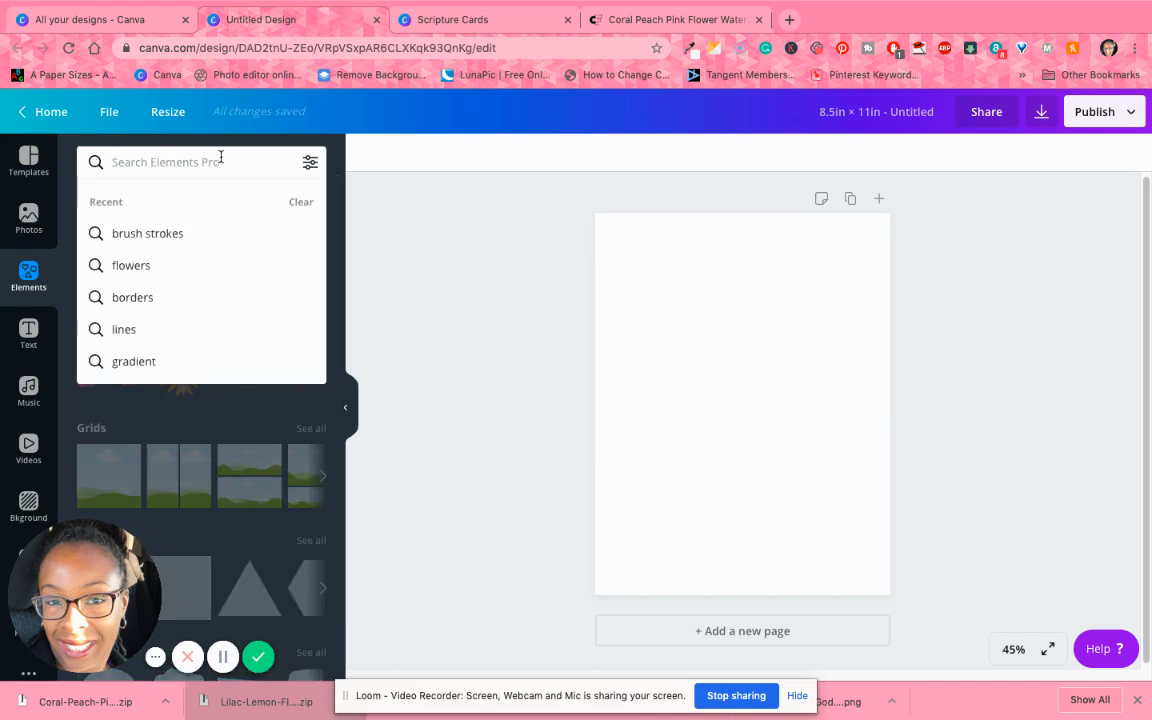
{"action": "type", "text": "line"}
{"action": "key", "text": "Return"}
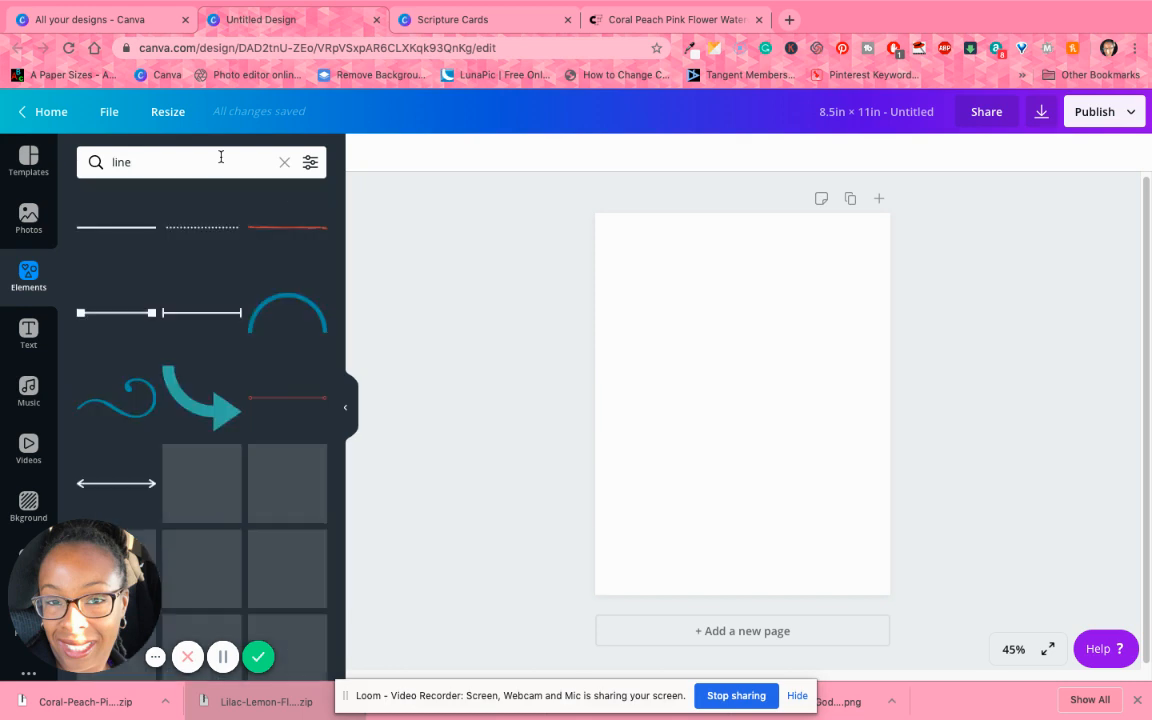
{"action": "left_click", "coordinate": [118, 215]}
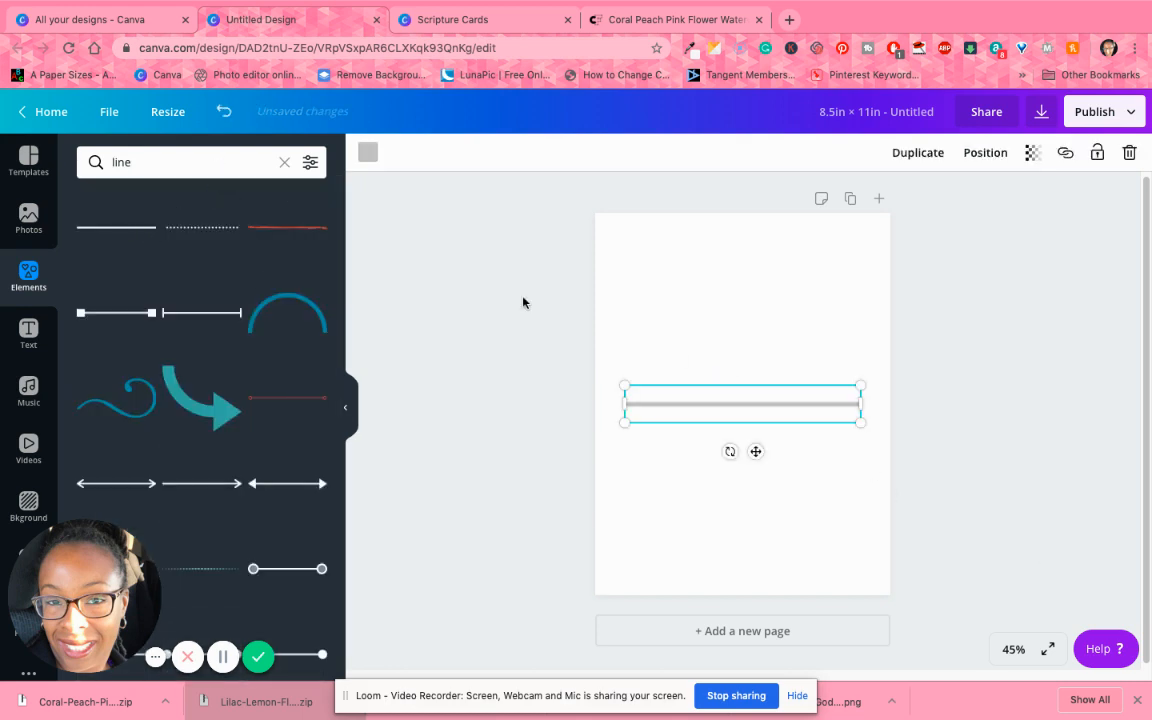
- Change the line's color to black from the default colors
{"action": "left_click", "coordinate": [368, 153]}
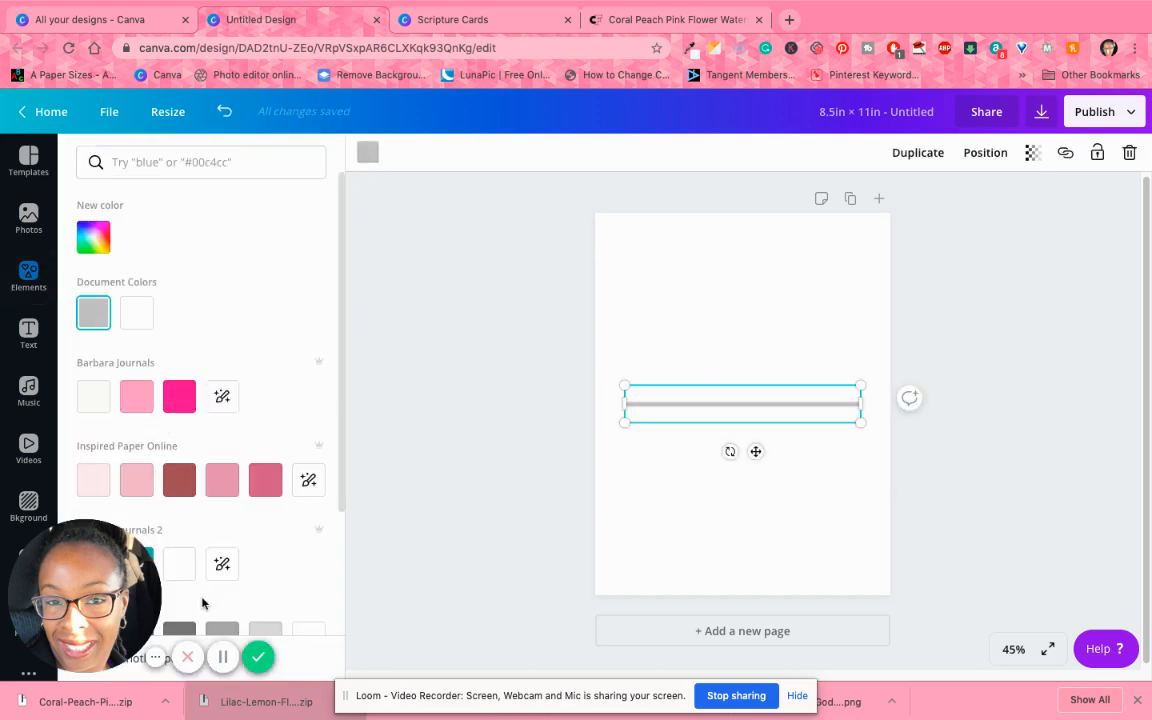
{"action": "scroll", "coordinate": [240, 560], "scroll_direction": "down", "scroll_amount": 4}
{"action": "left_click", "coordinate": [93, 469]}
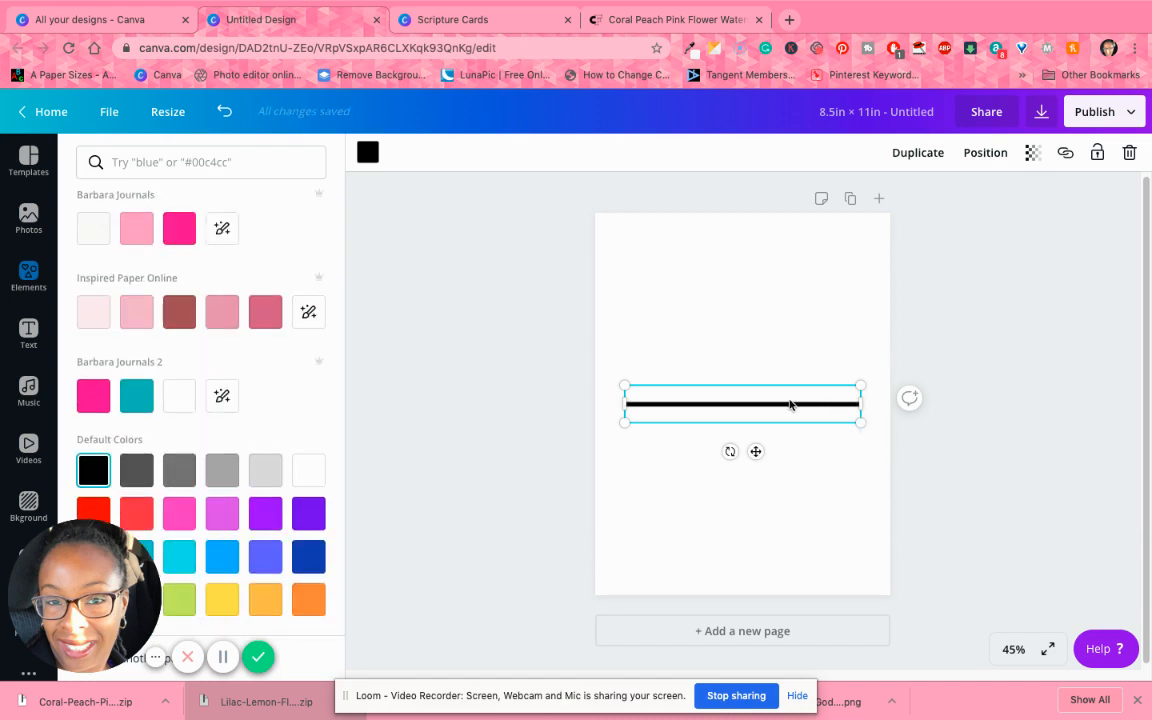
- Scale the black line down to make it thin, and stretch it horizontally past both side edges of the page
{"action": "left_click", "coordinate": [1013, 649]}
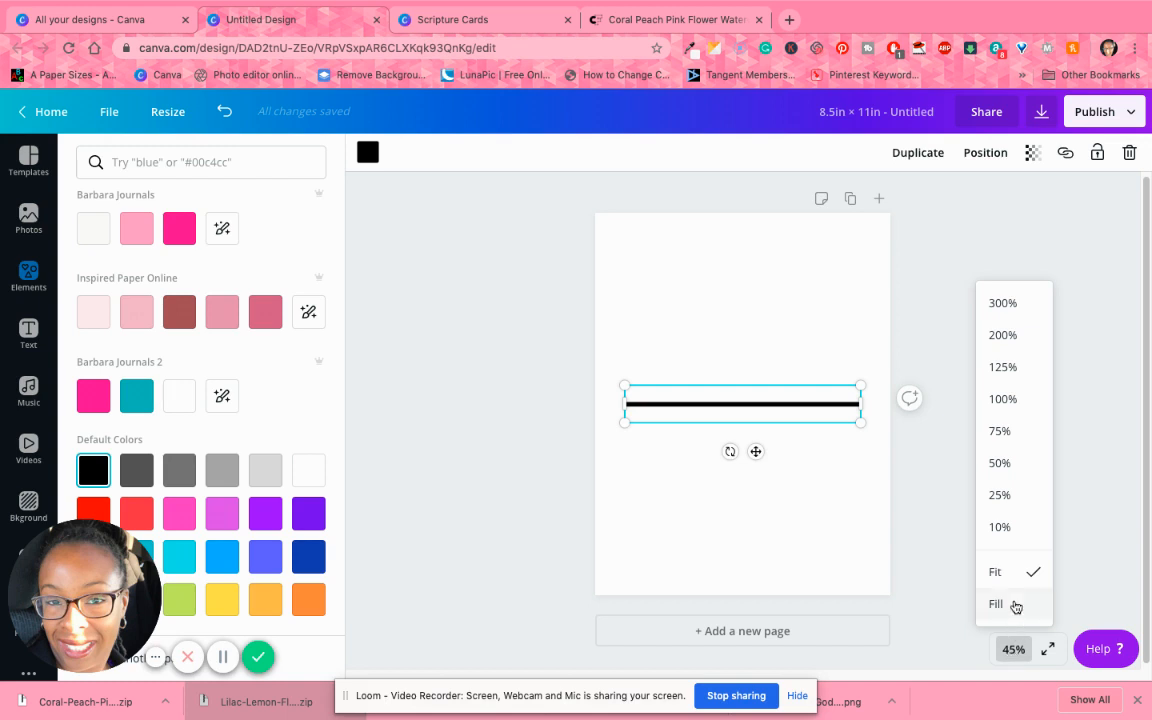
{"action": "left_click", "coordinate": [1015, 430]}
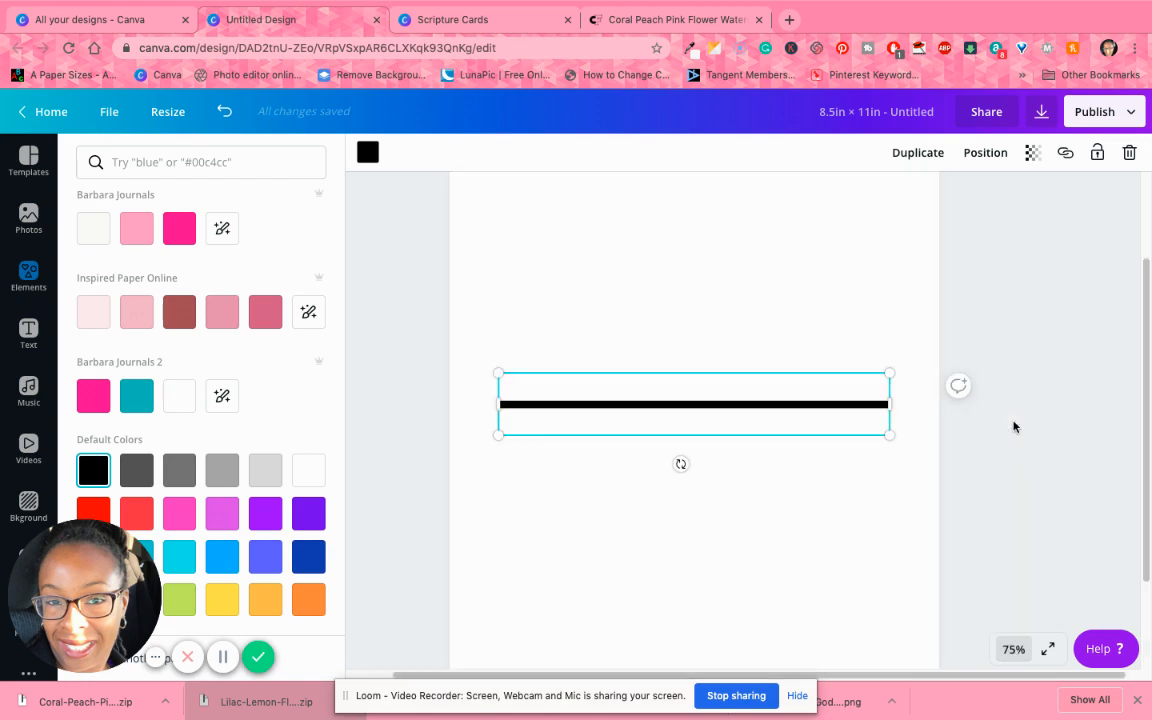
{"action": "left_click_drag", "start_coordinate": [892, 440], "coordinate": [637, 396]}
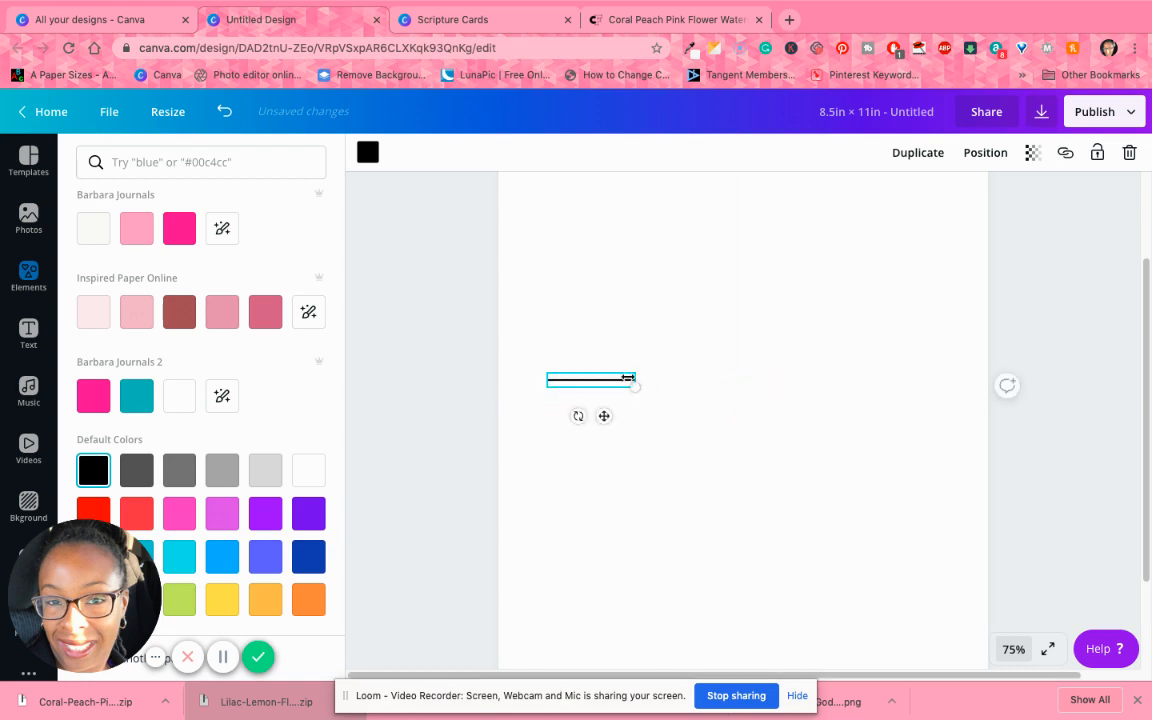
{"action": "left_click_drag", "start_coordinate": [633, 380], "coordinate": [950, 404]}
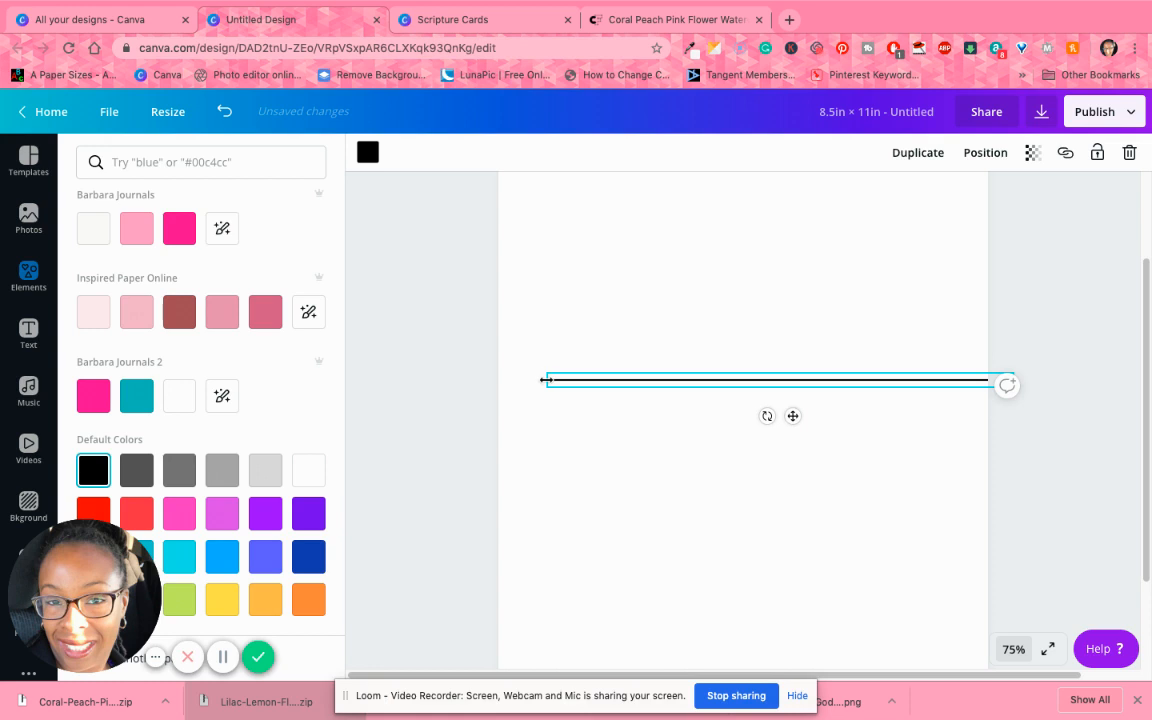
{"action": "left_click_drag", "start_coordinate": [546, 380], "coordinate": [449, 380]}
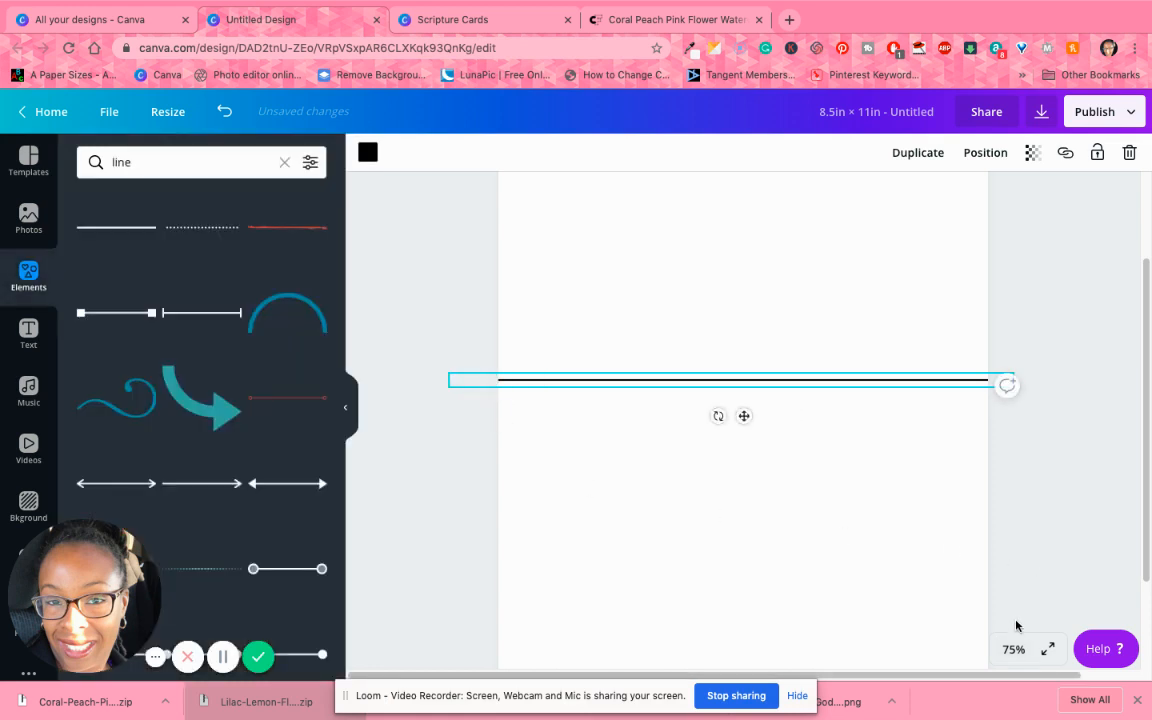
- Rotate the thin line to vertical so it runs down the middle of the page
{"action": "left_click", "coordinate": [1012, 649]}
{"action": "left_click", "coordinate": [995, 573]}
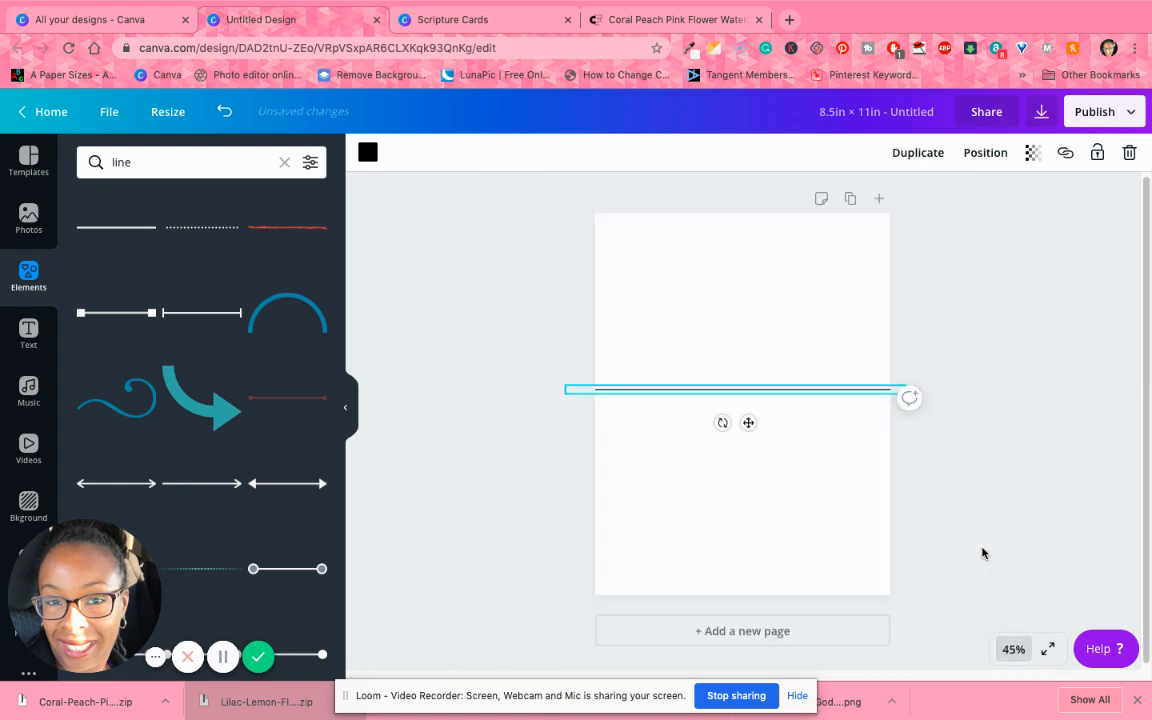
{"action": "left_click_drag", "start_coordinate": [721, 422], "coordinate": [742, 377]}
{"action": "left_click", "coordinate": [980, 399]}
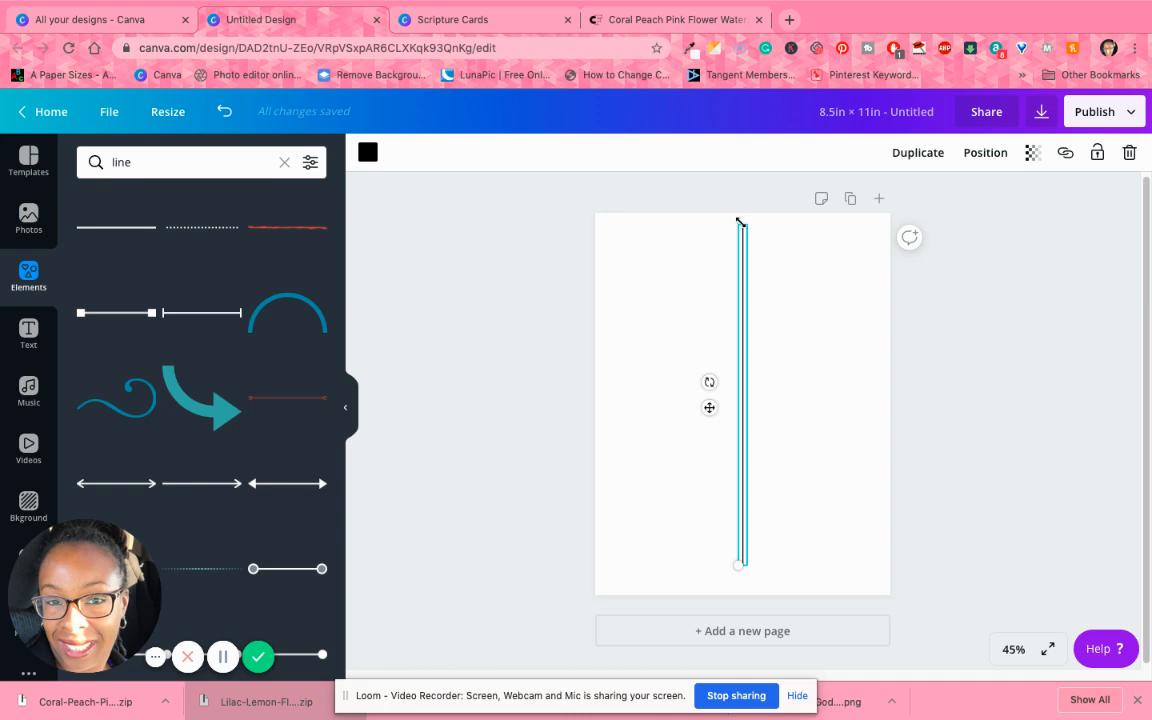
- Extend both ends of the vertical line past the page's top and bottom edges
{"action": "left_click", "coordinate": [1008, 651]}
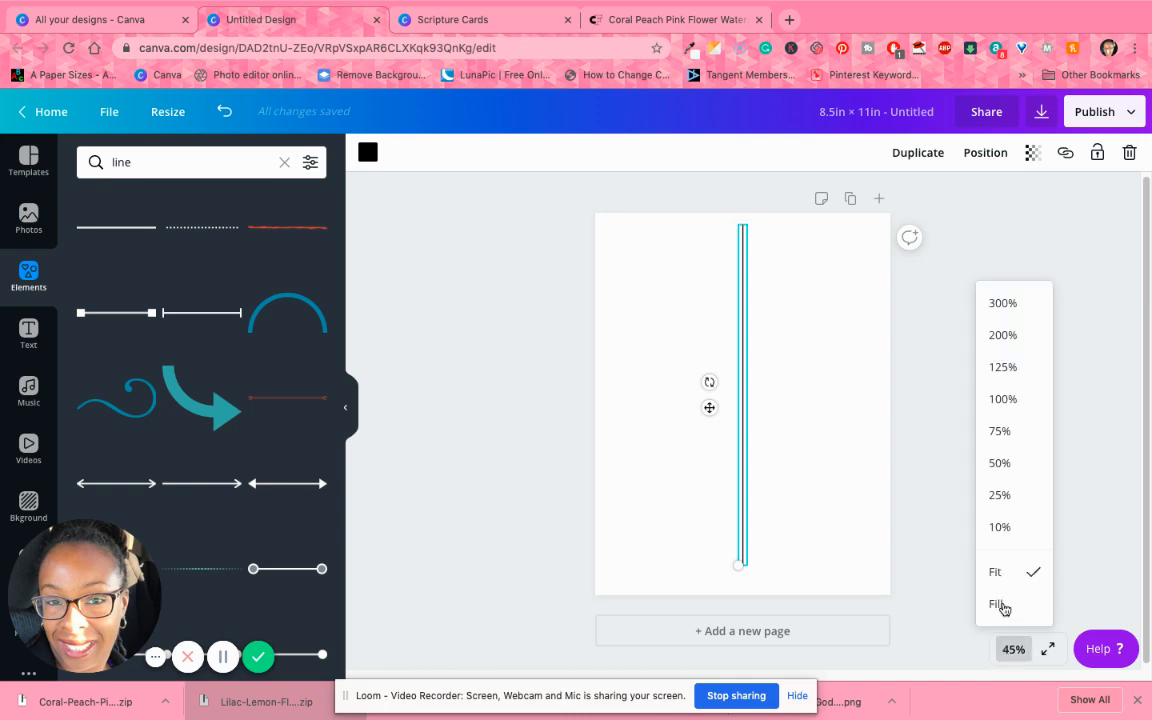
{"action": "left_click", "coordinate": [1000, 433]}
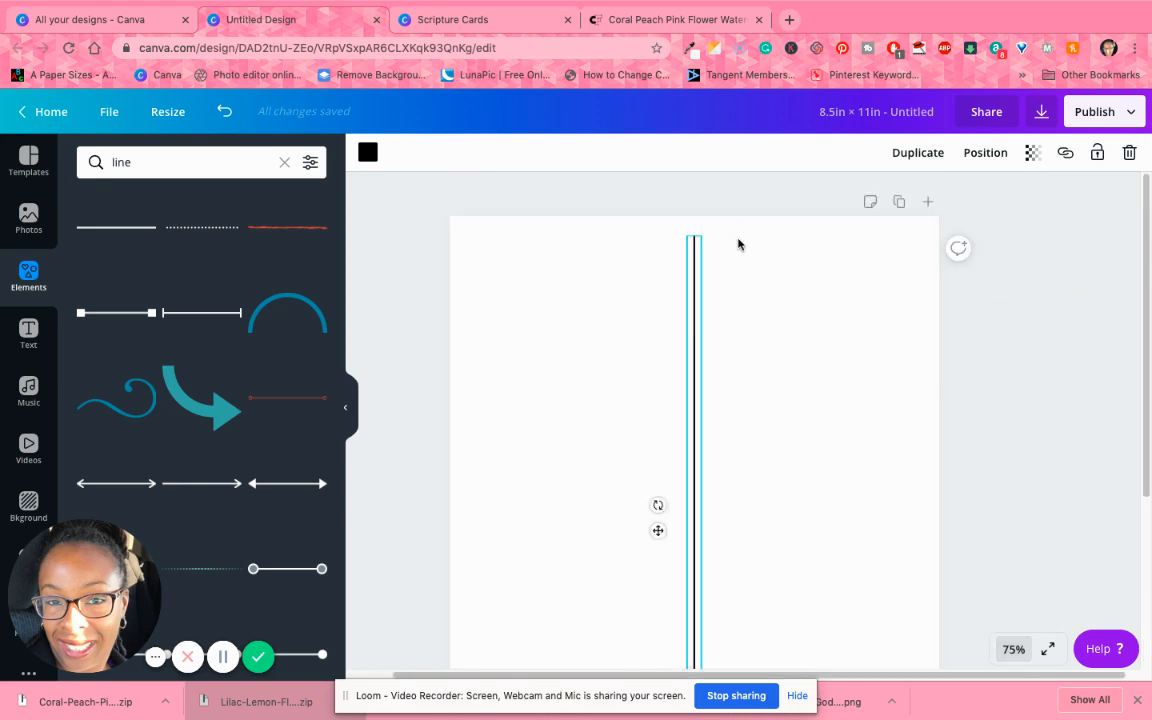
{"action": "left_click_drag", "start_coordinate": [693, 236], "coordinate": [692, 202]}
{"action": "scroll", "coordinate": [687, 524], "scroll_direction": "left", "scroll_amount": 1}
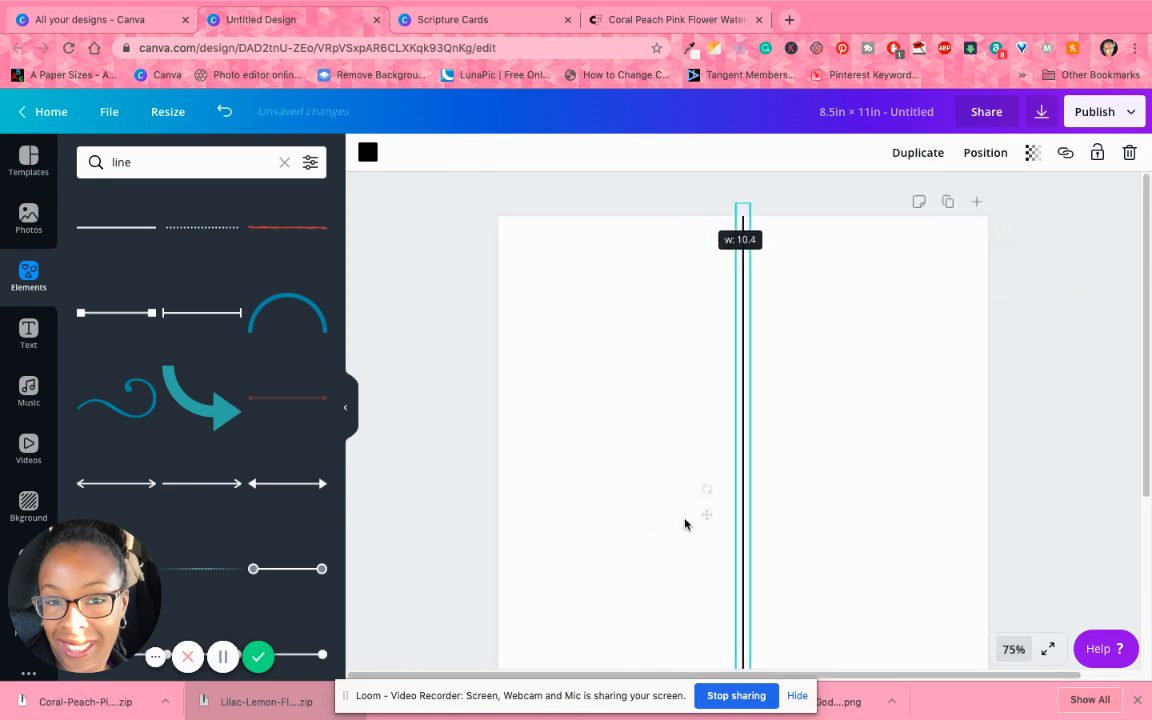
{"action": "scroll", "coordinate": [704, 524], "scroll_direction": "down", "scroll_amount": 1}
{"action": "scroll", "coordinate": [704, 524], "scroll_direction": "down", "scroll_amount": 2}
{"action": "left_click_drag", "start_coordinate": [740, 562], "coordinate": [745, 625]}
- Duplicate the vertical line and rotate the copy to 0° so it lies horizontally across the page
{"action": "left_click", "coordinate": [1014, 650]}
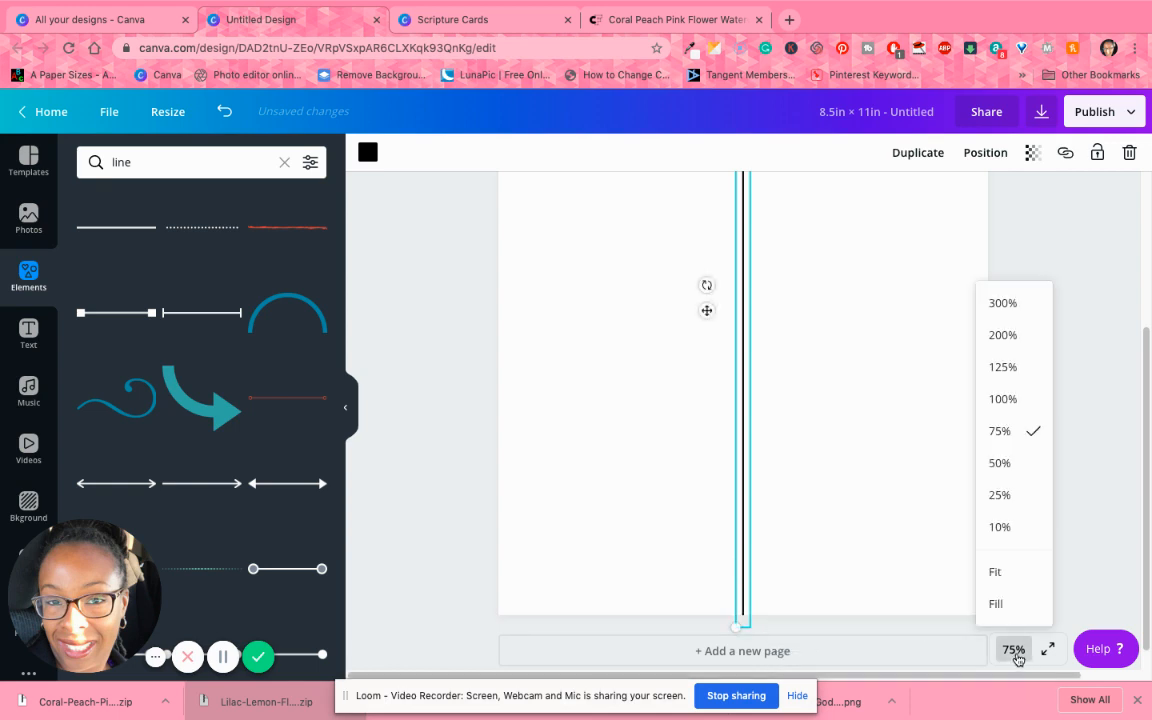
{"action": "left_click", "coordinate": [997, 574]}
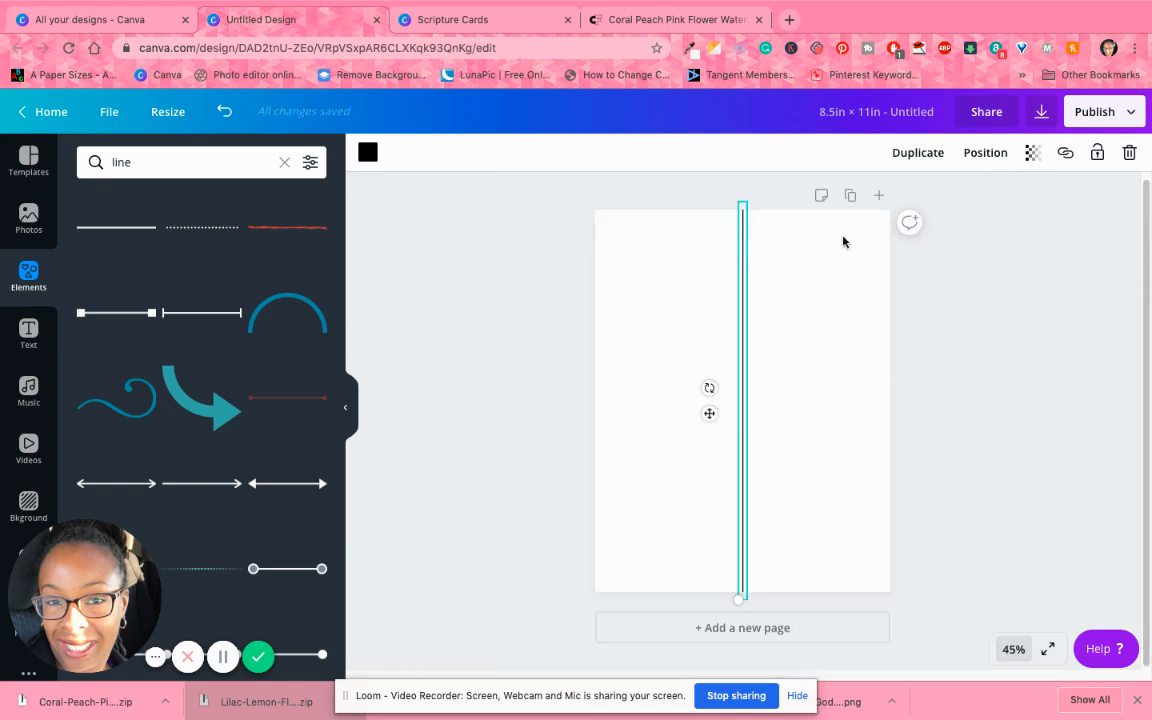
{"action": "left_click", "coordinate": [913, 153]}
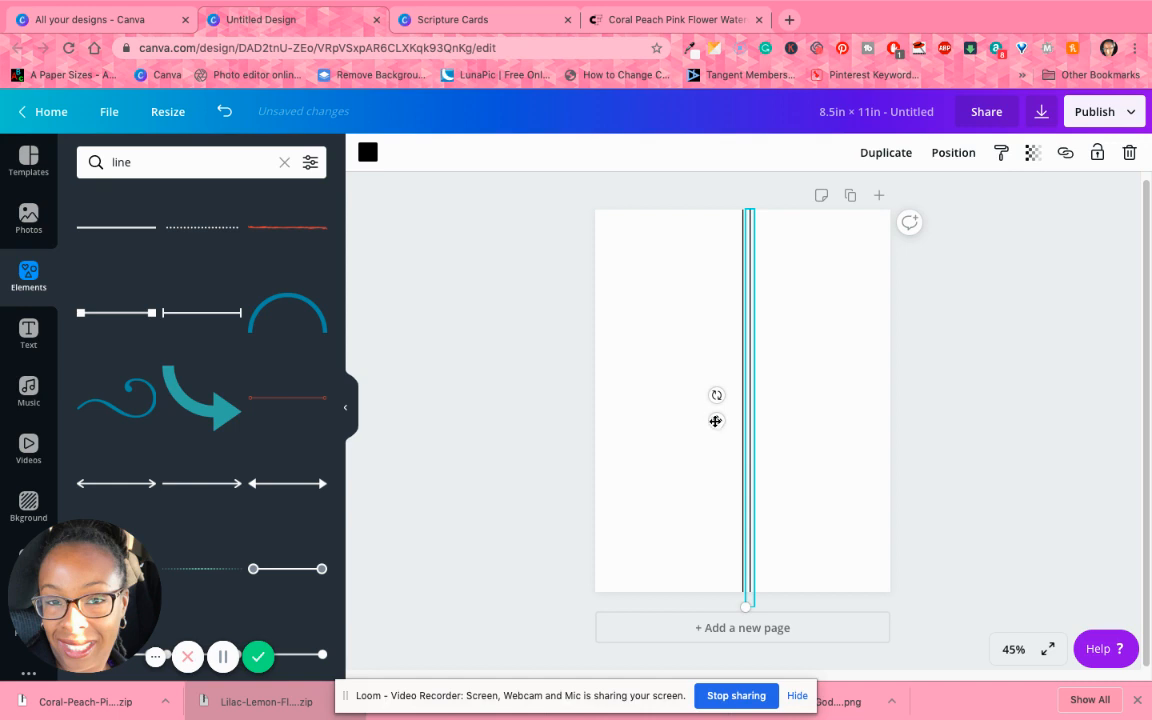
{"action": "left_click_drag", "start_coordinate": [715, 419], "coordinate": [792, 560]}
{"action": "left_click_drag", "start_coordinate": [793, 563], "coordinate": [794, 563]}
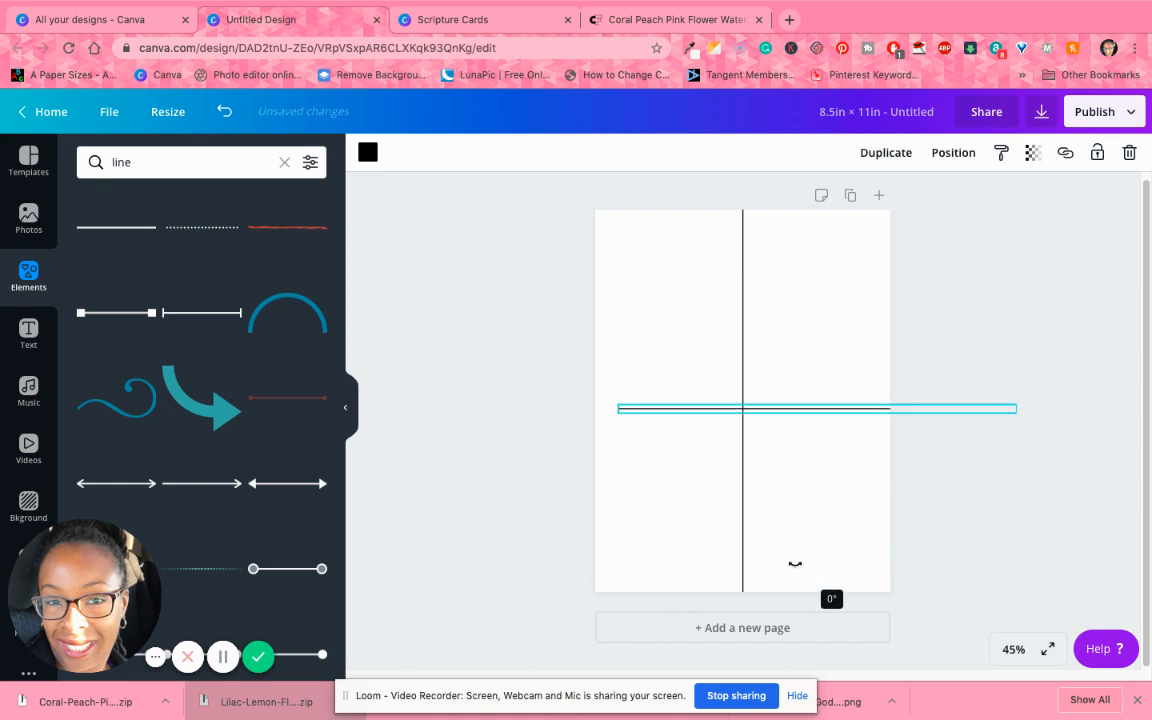
- Center the horizontal line on the page so it spans the full width and divides the page into four equal sections
{"action": "left_click", "coordinate": [967, 352]}
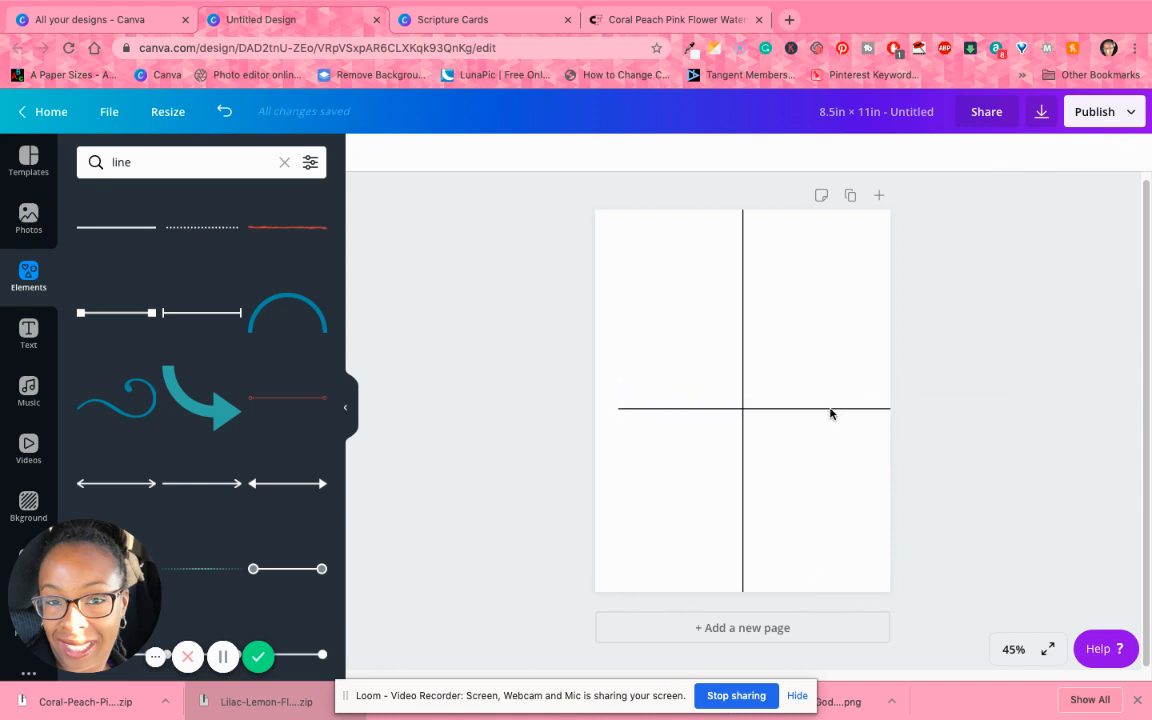
{"action": "left_click_drag", "start_coordinate": [779, 411], "coordinate": [757, 402]}
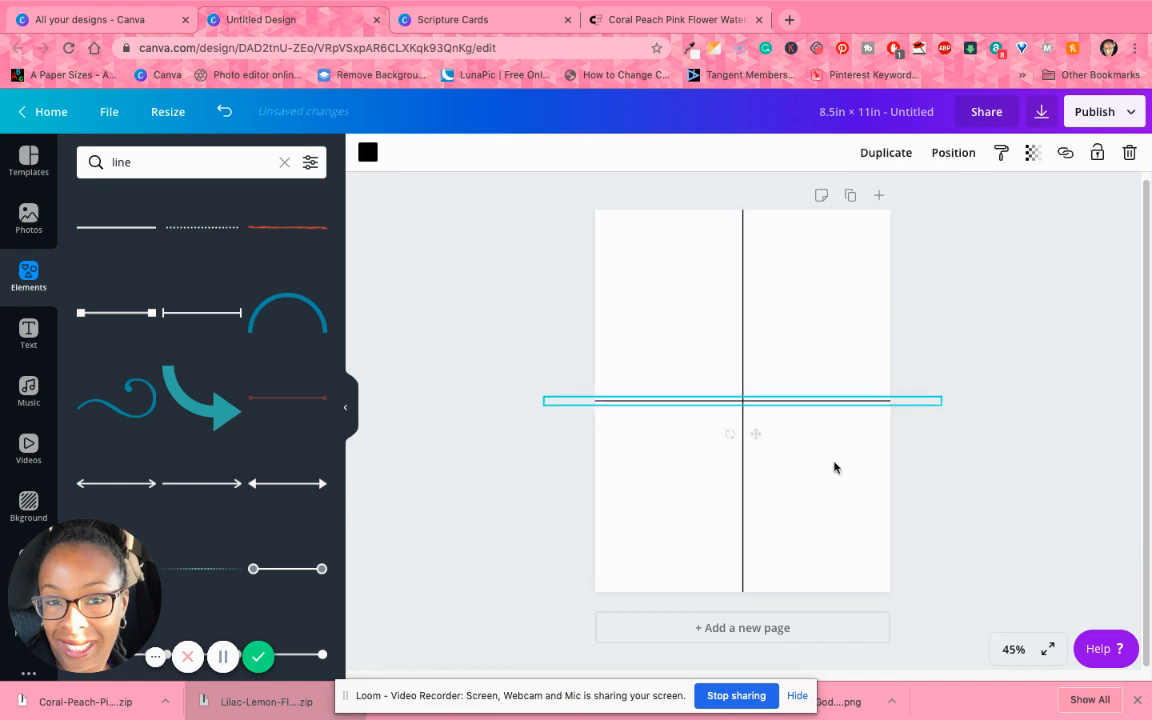
{"action": "left_click", "coordinate": [1045, 488]}
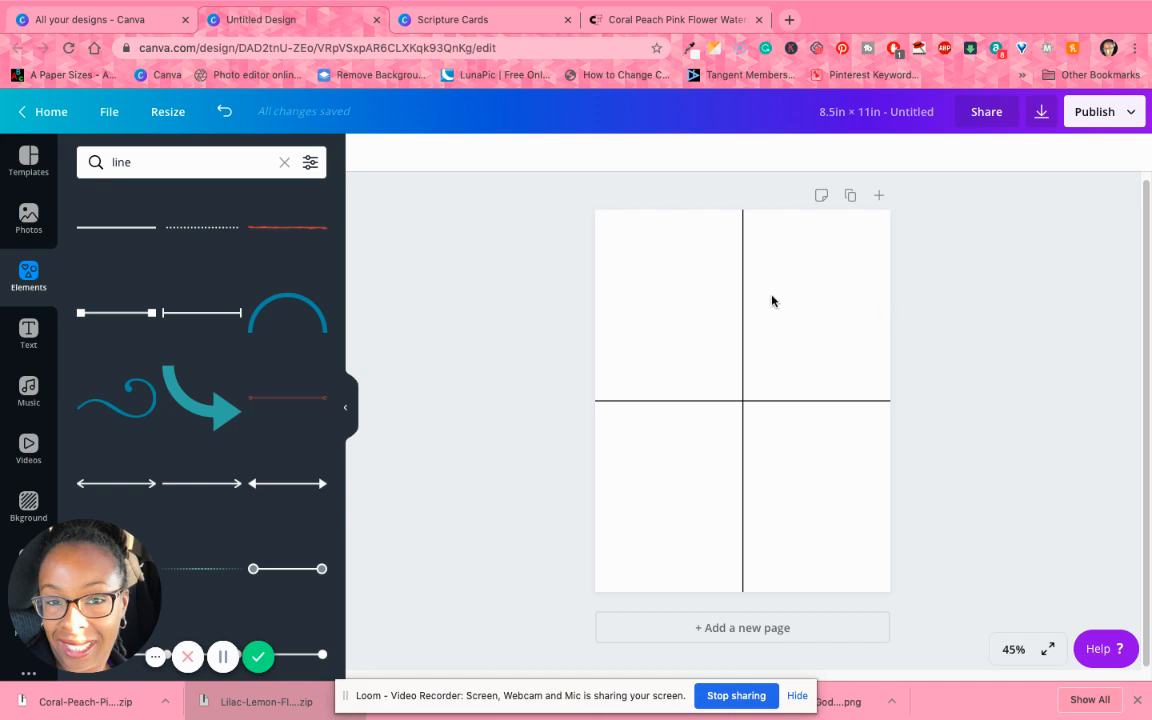
- Return to the designs overview and create another custom design measuring 11 by 8.5 inches
{"action": "left_click", "coordinate": [104, 20]}
{"action": "double_click", "coordinate": [54, 270]}
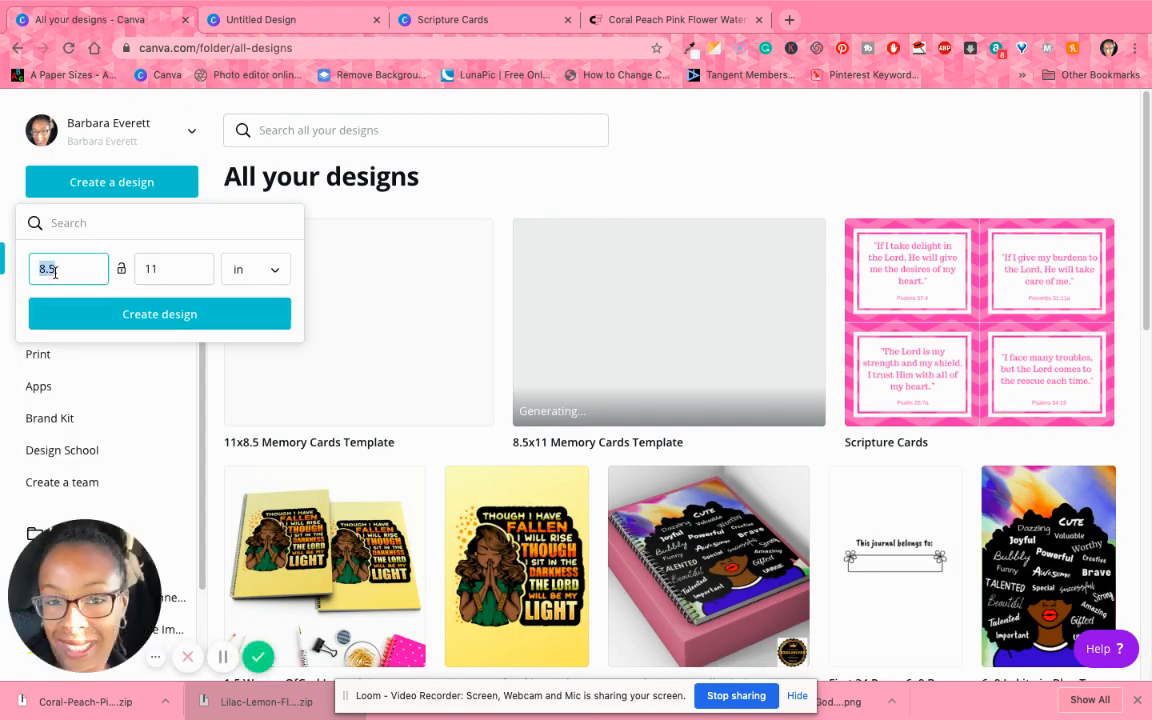
{"action": "type", "text": "11"}
{"action": "double_click", "coordinate": [157, 266]}
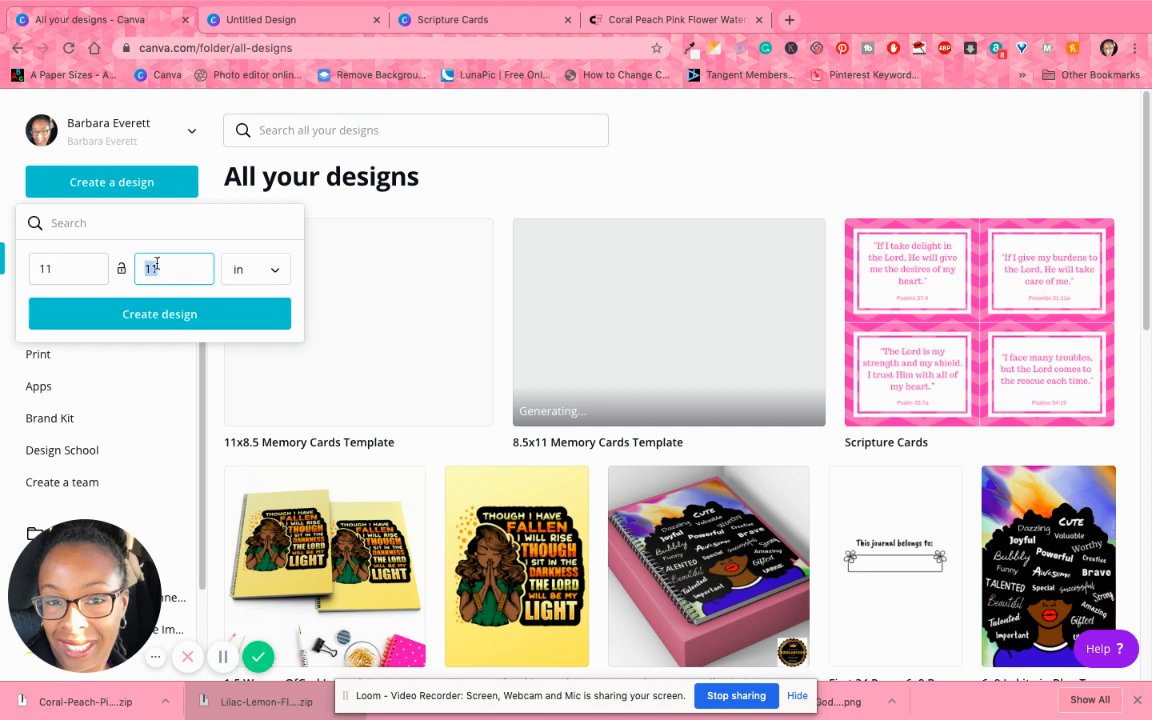
{"action": "type", "text": "8.5"}
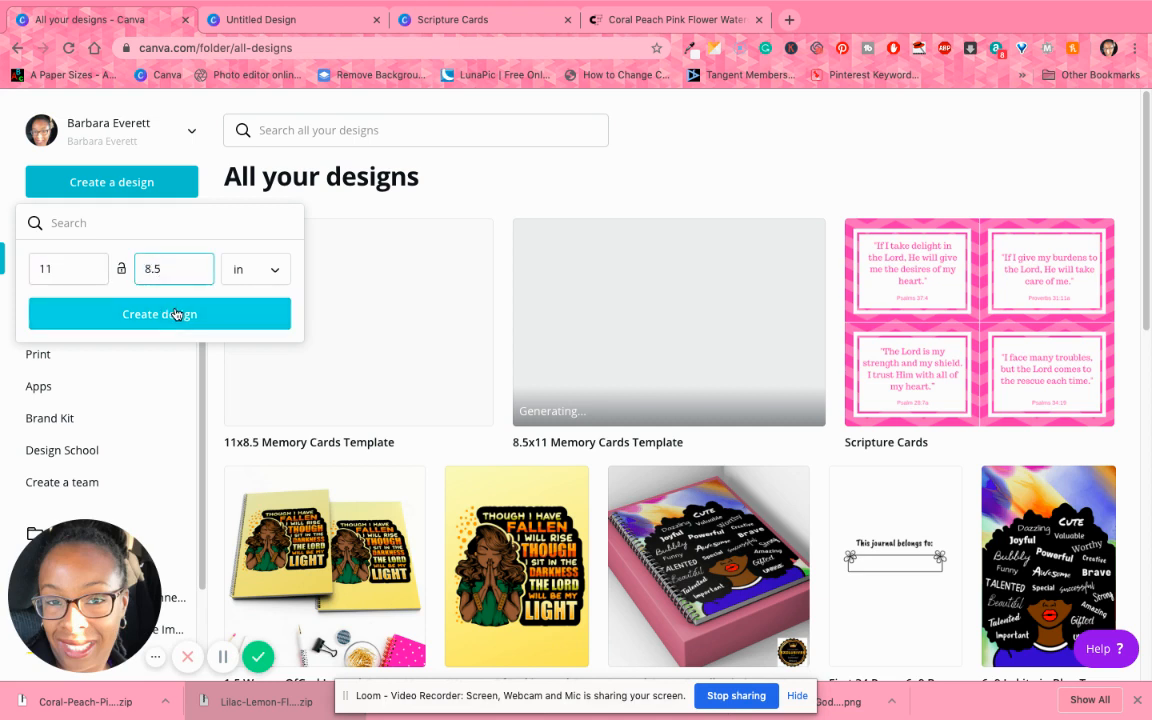
{"action": "left_click", "coordinate": [172, 314]}
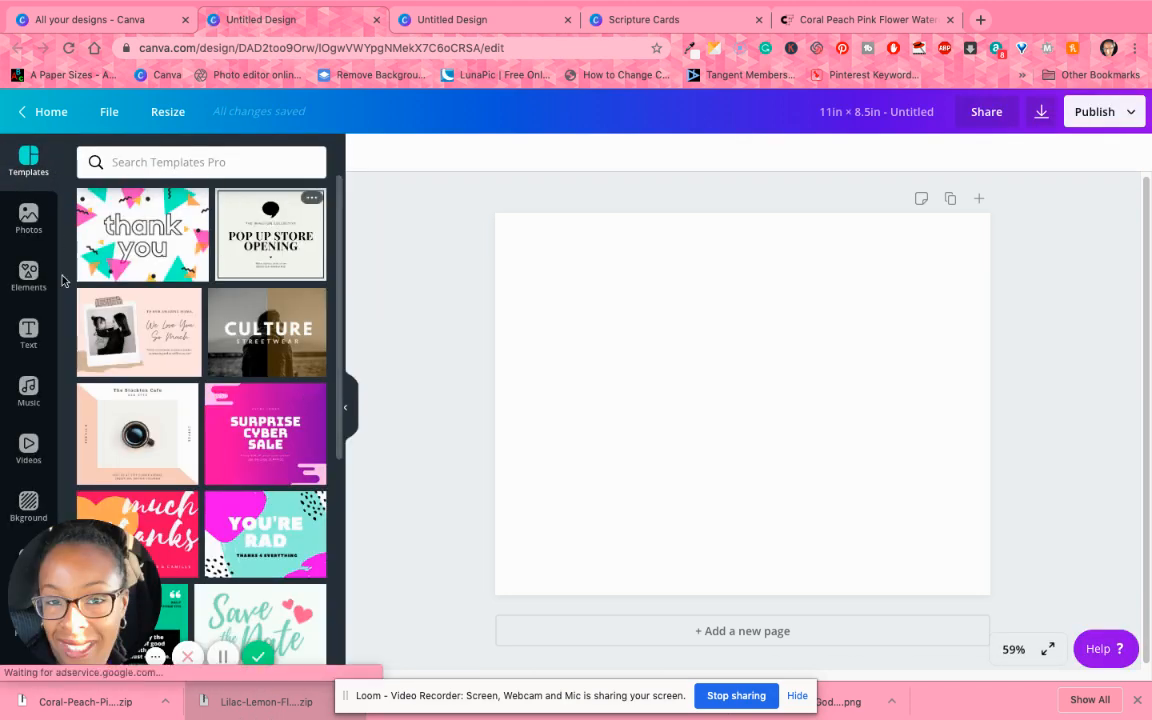
- Add the recently used plain line to the blank landscape page
{"action": "left_click", "coordinate": [29, 278]}
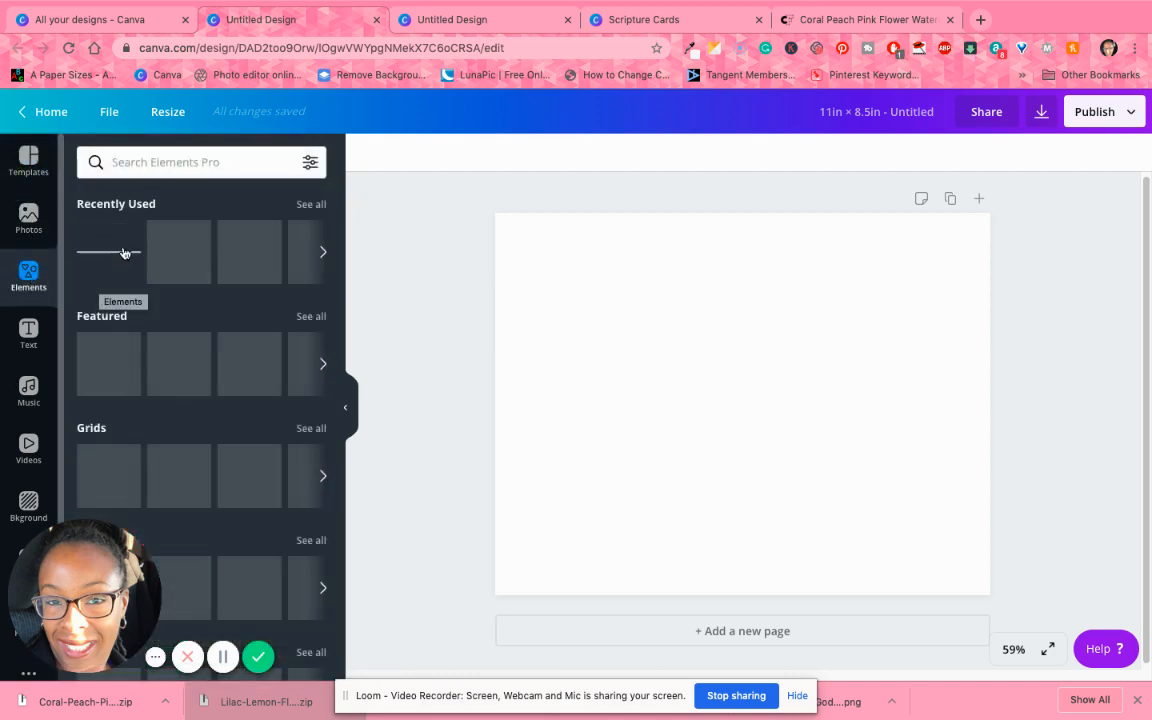
{"action": "left_click", "coordinate": [115, 256]}
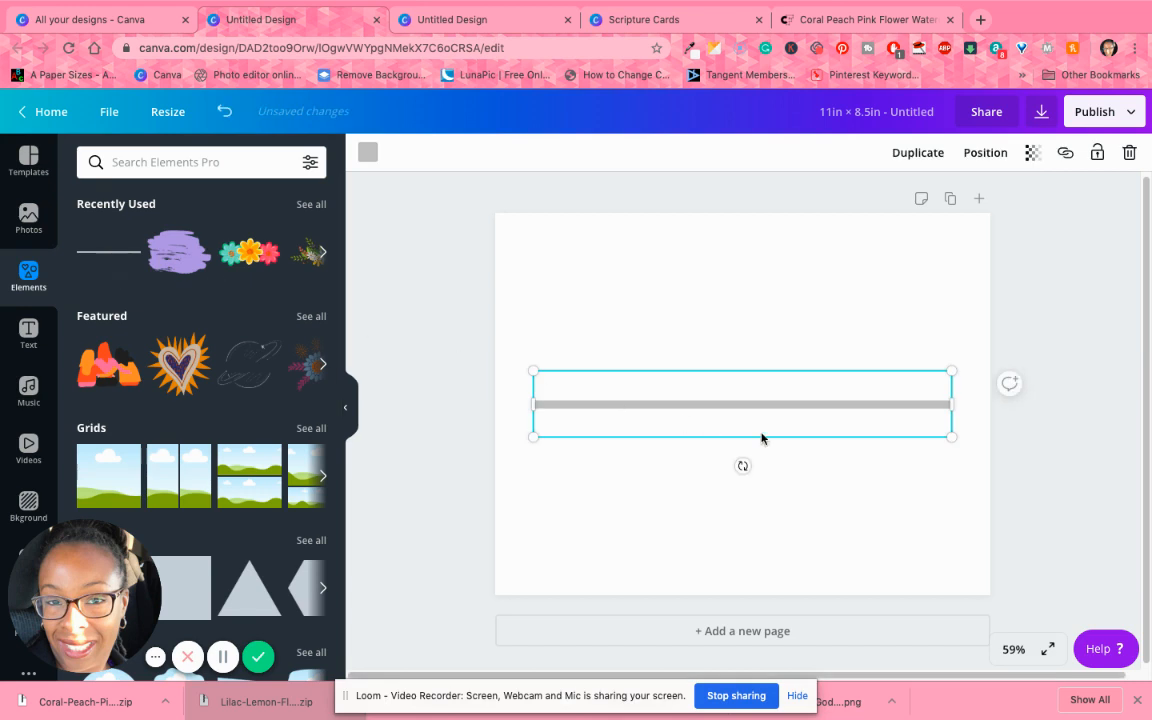
- Recolor the line black and shrink it proportionally until it is short and thin
{"action": "left_click", "coordinate": [367, 155]}
{"action": "scroll", "coordinate": [84, 459], "scroll_direction": "down", "scroll_amount": 3}
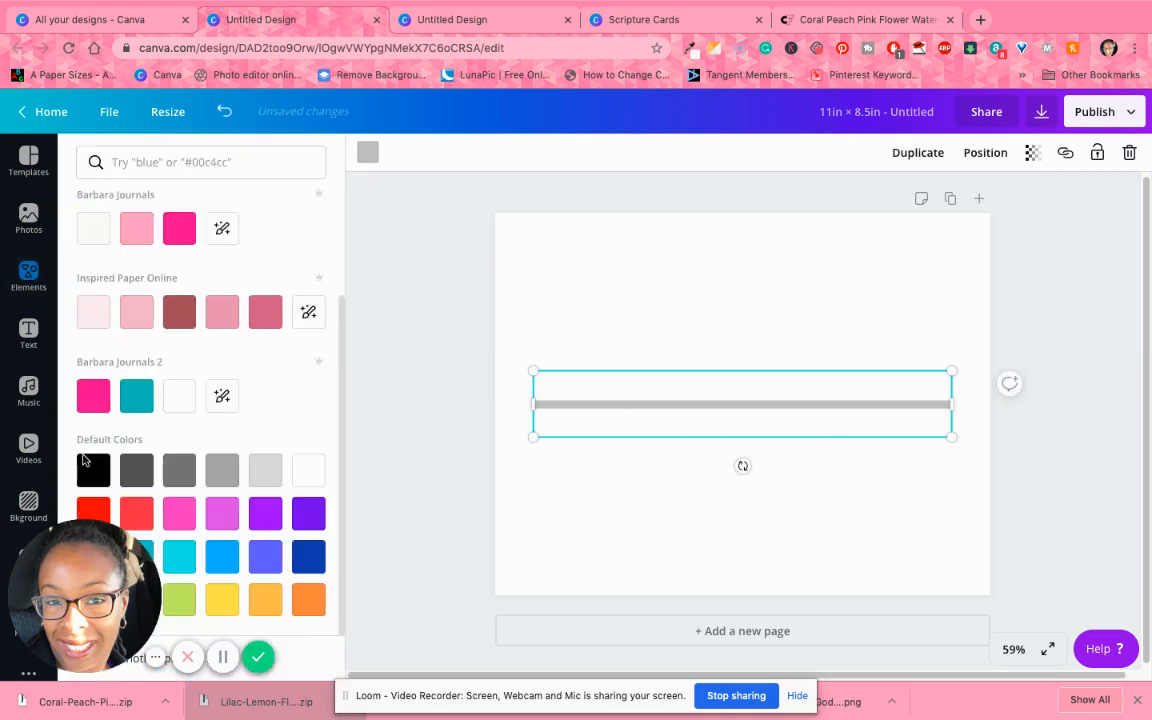
{"action": "left_click", "coordinate": [84, 459]}
{"action": "left_click_drag", "start_coordinate": [877, 411], "coordinate": [603, 372]}
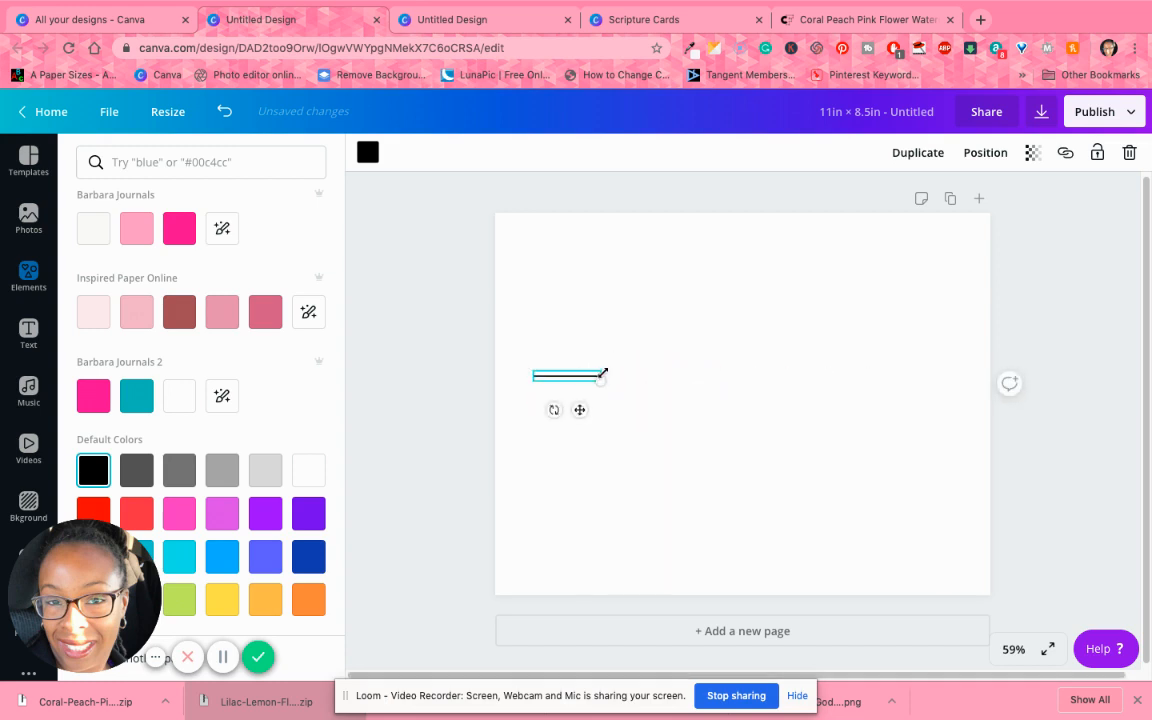
- Stretch the thin black line past both side edges of the page and center it vertically on the page
{"action": "left_click", "coordinate": [1013, 649]}
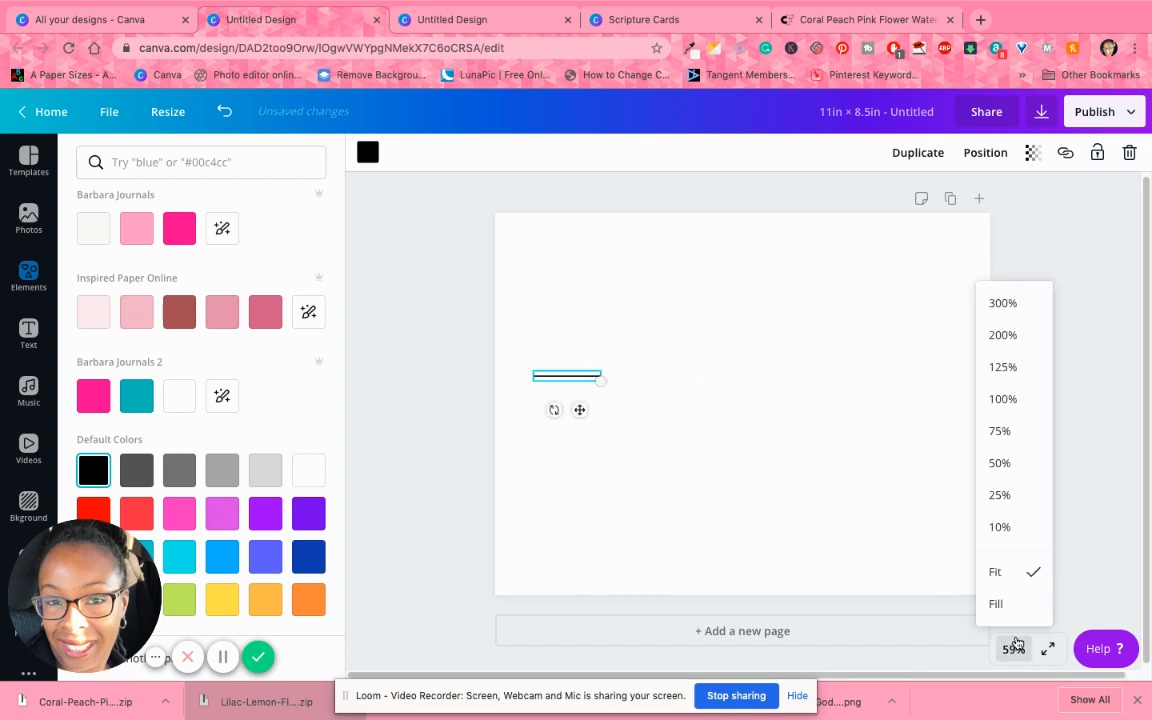
{"action": "left_click", "coordinate": [1001, 433]}
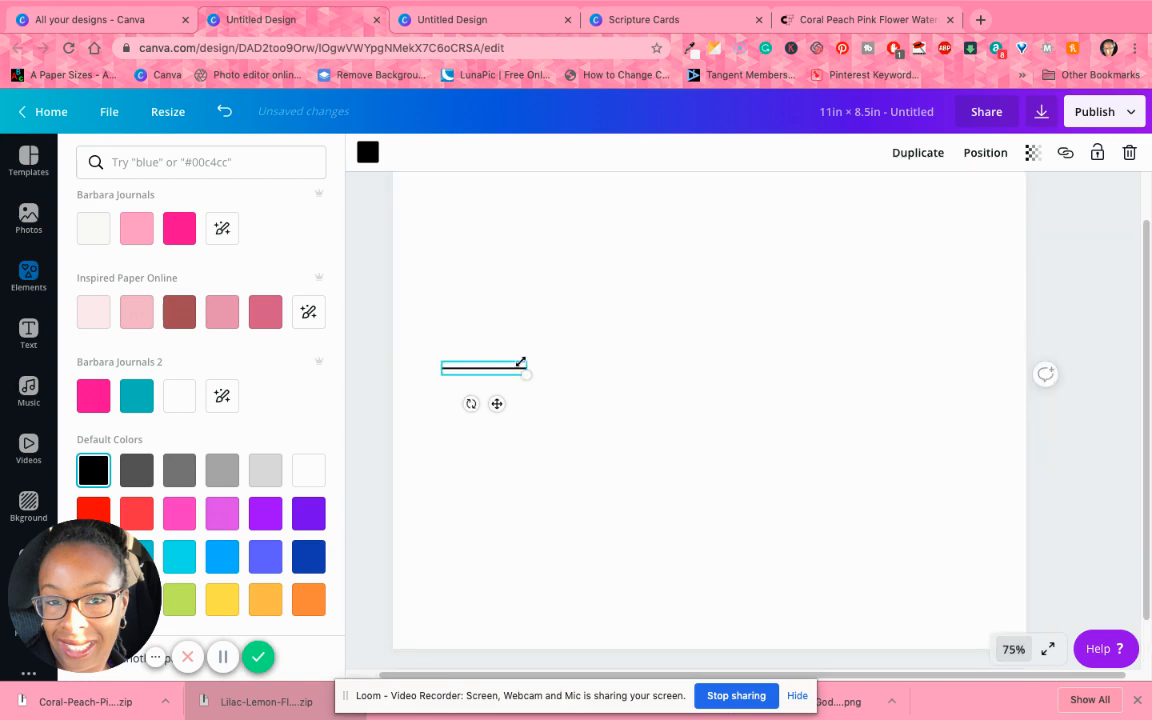
{"action": "left_click_drag", "start_coordinate": [526, 368], "coordinate": [1090, 388]}
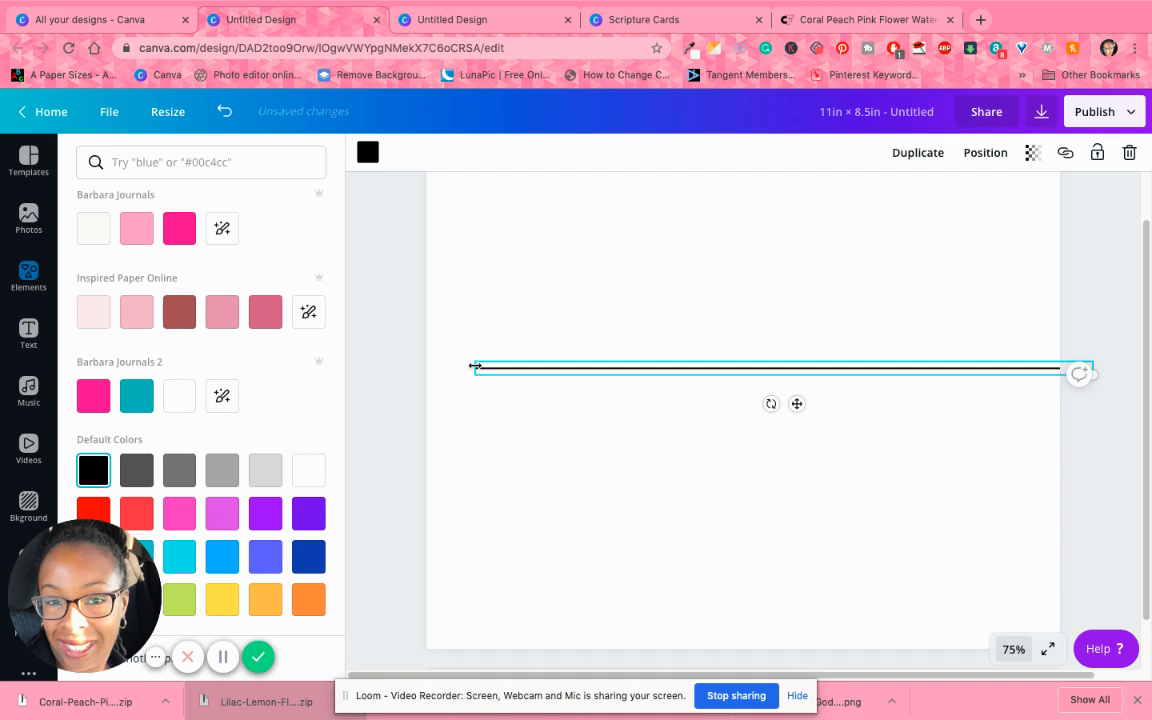
{"action": "left_click_drag", "start_coordinate": [408, 366], "coordinate": [405, 367]}
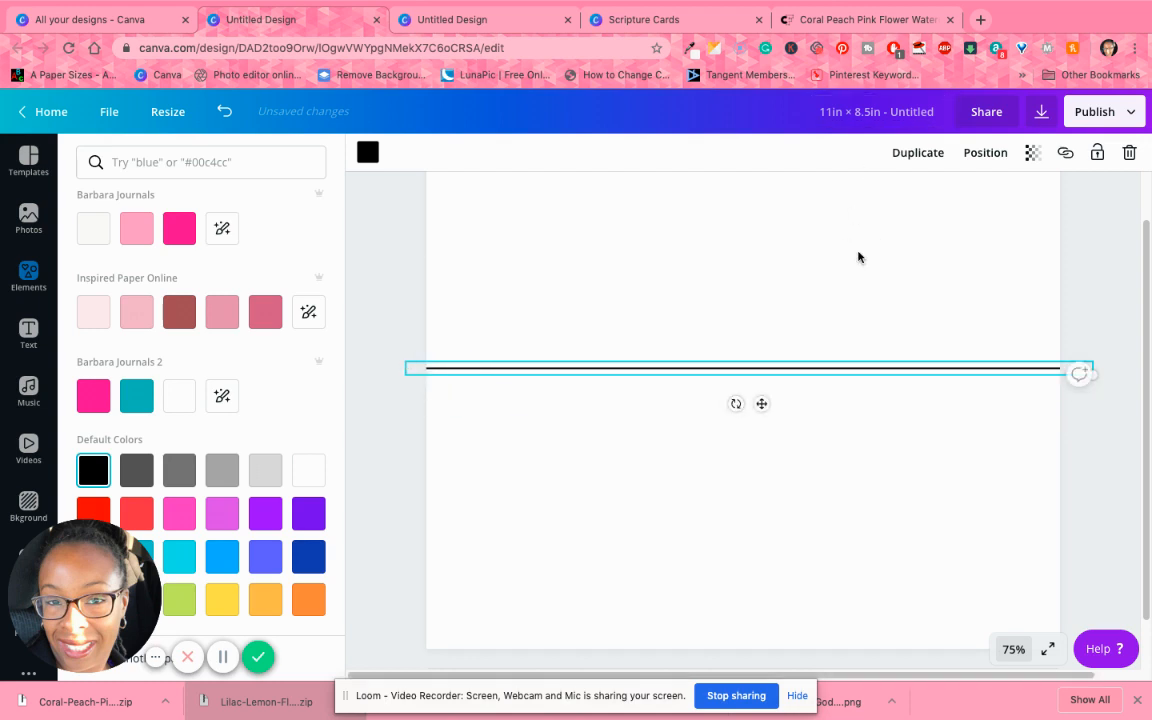
{"action": "left_click_drag", "start_coordinate": [763, 405], "coordinate": [761, 445]}
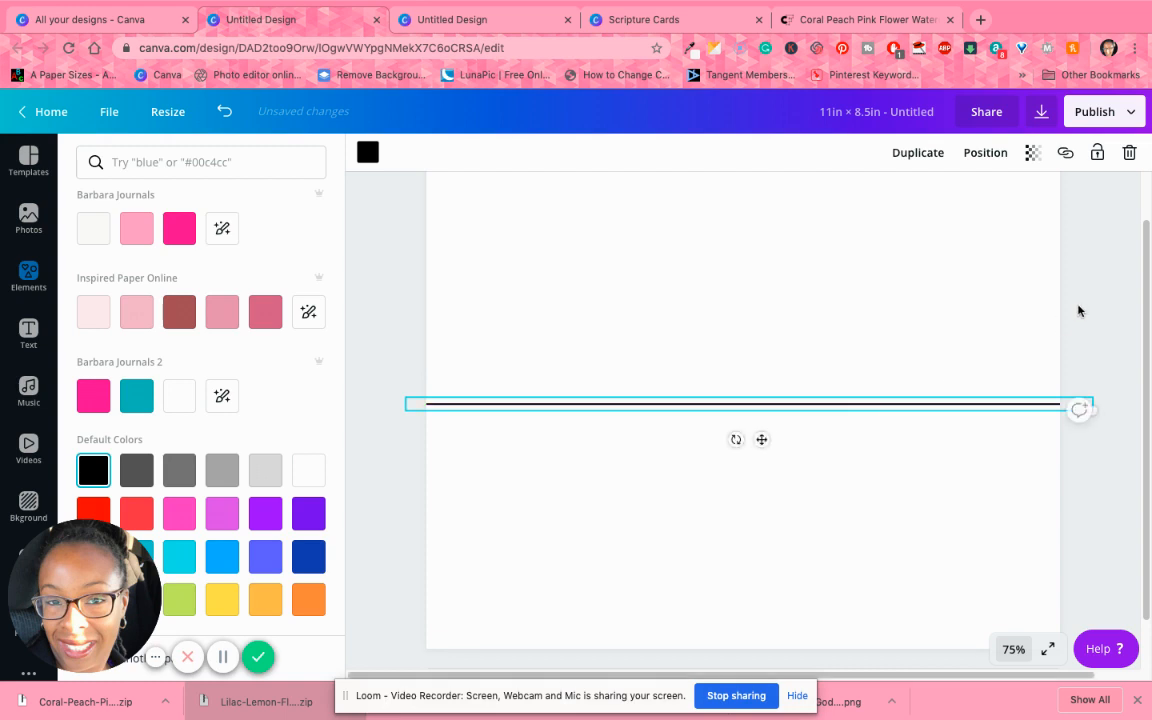
- Duplicate the horizontal line, rotate the copy to vertical and center it so the landscape page is divided into four equal sections
{"action": "left_click", "coordinate": [930, 152]}
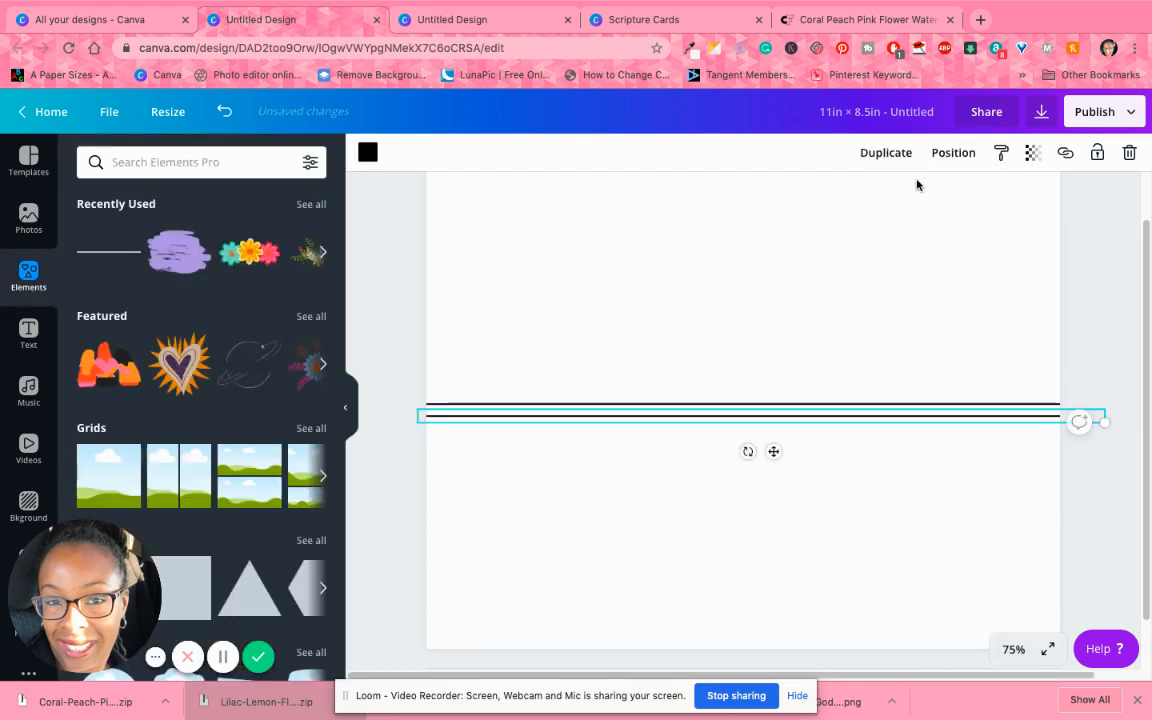
{"action": "left_click_drag", "start_coordinate": [737, 430], "coordinate": [725, 404]}
{"action": "left_click", "coordinate": [859, 319]}
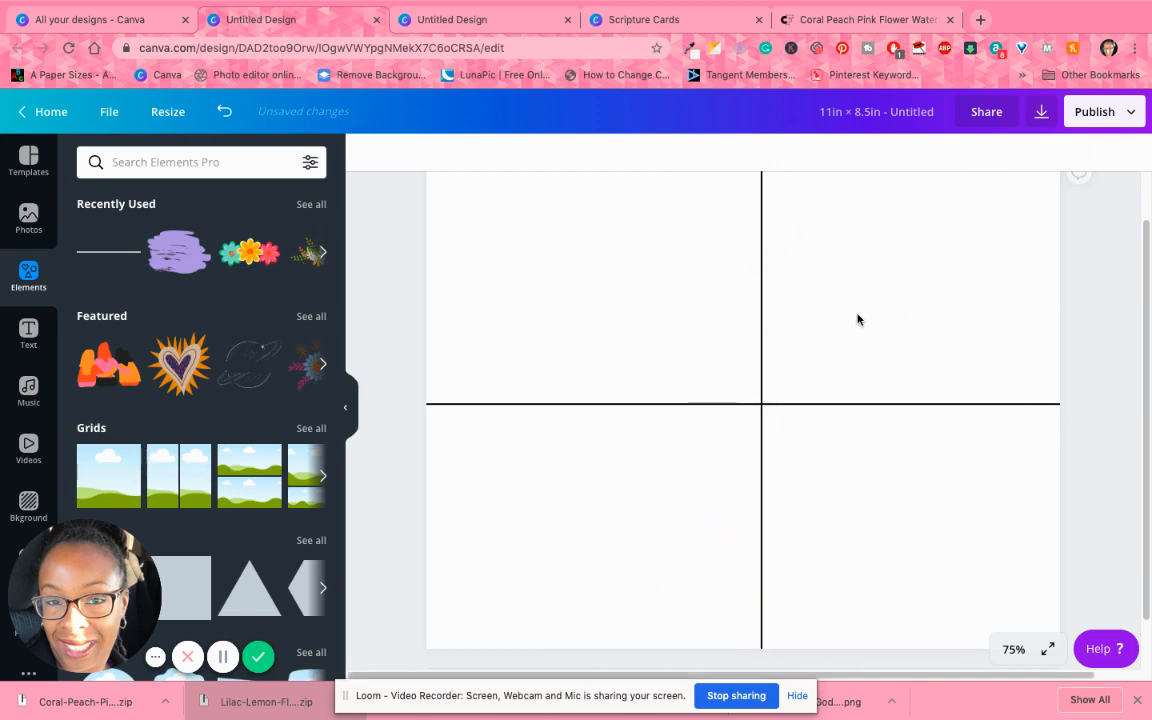
{"action": "mouse_move", "coordinate": [764, 306]}
{"action": "left_mouse_down"}
{"action": "mouse_move", "coordinate": [730, 303]}
{"action": "mouse_move", "coordinate": [748, 309]}
{"action": "left_mouse_up"}
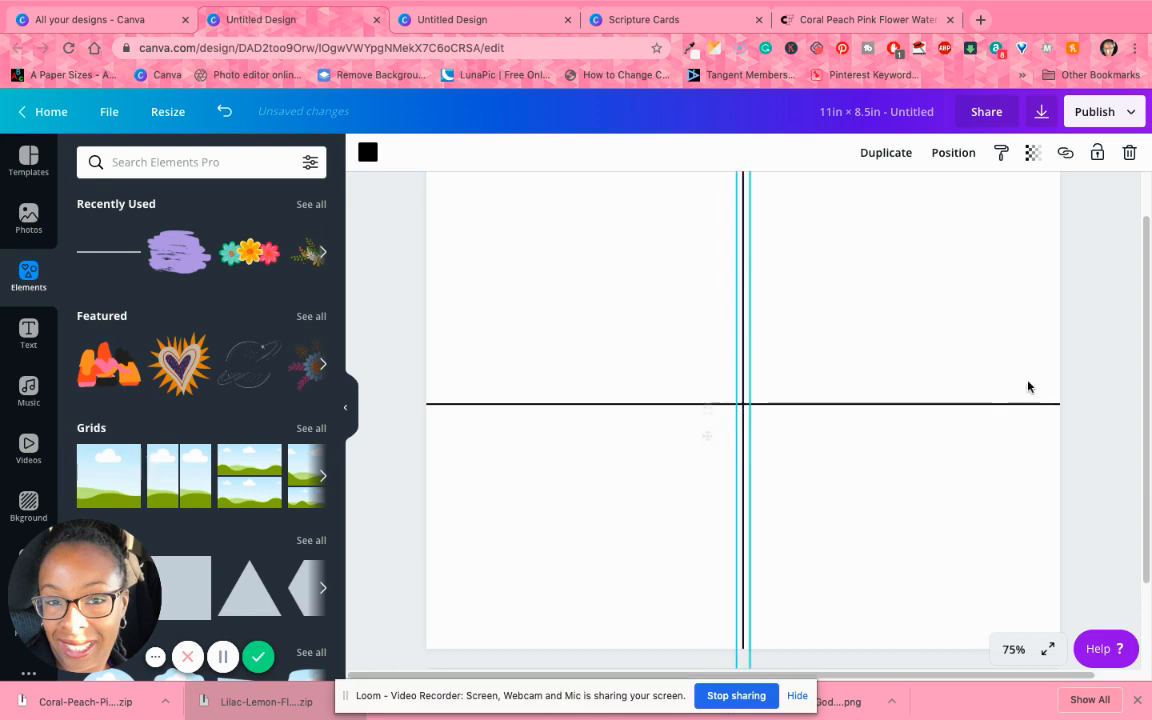
{"action": "left_click", "coordinate": [1067, 535]}
{"action": "left_click", "coordinate": [1010, 650]}
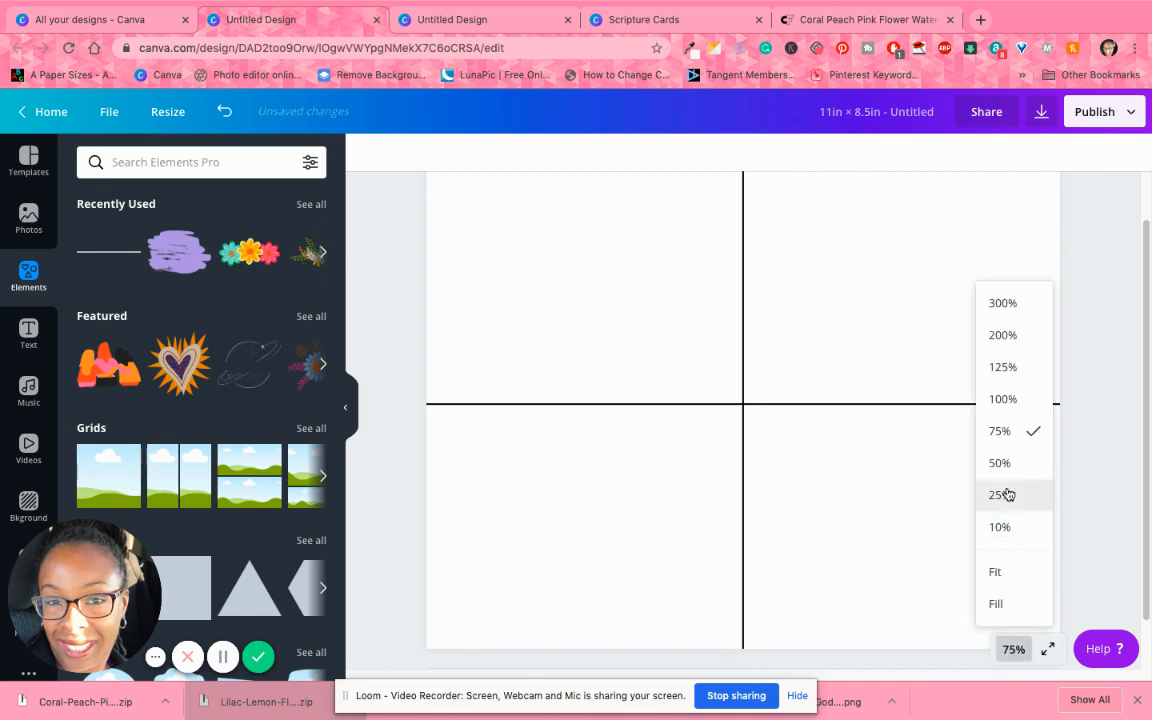
{"action": "left_click", "coordinate": [995, 570]}
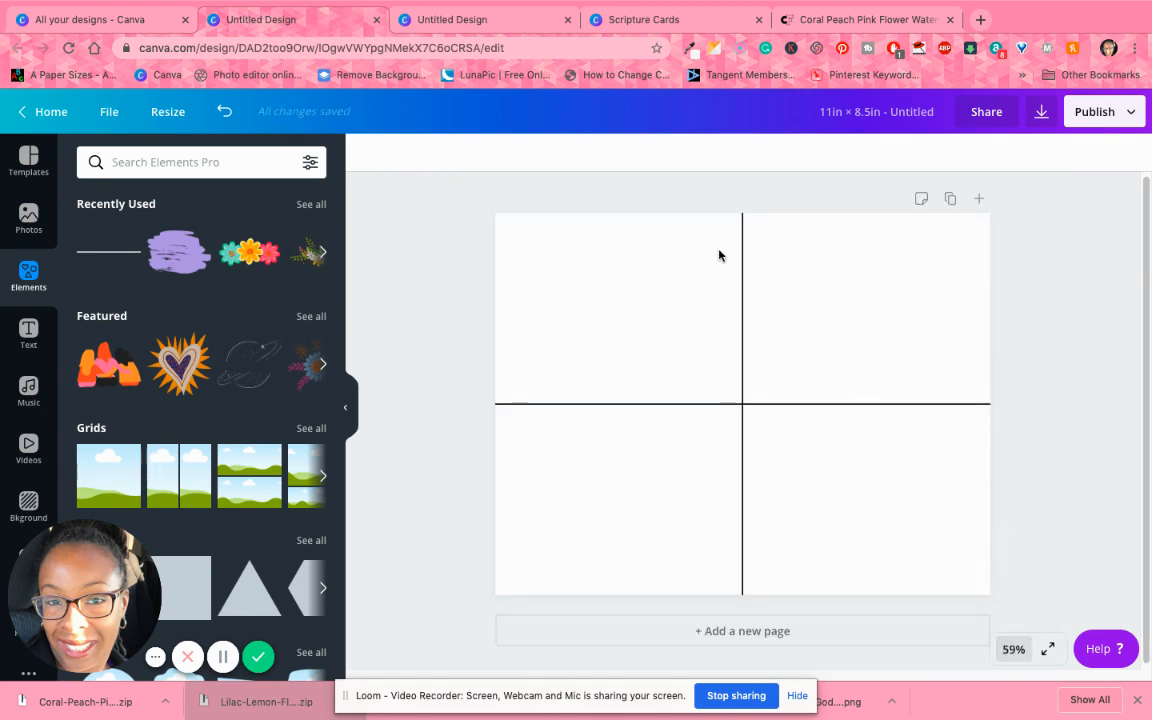
- Compare the portrait and landscape templates with the four-card layout of the Scripture Cards design
{"action": "left_click", "coordinate": [405, 20]}
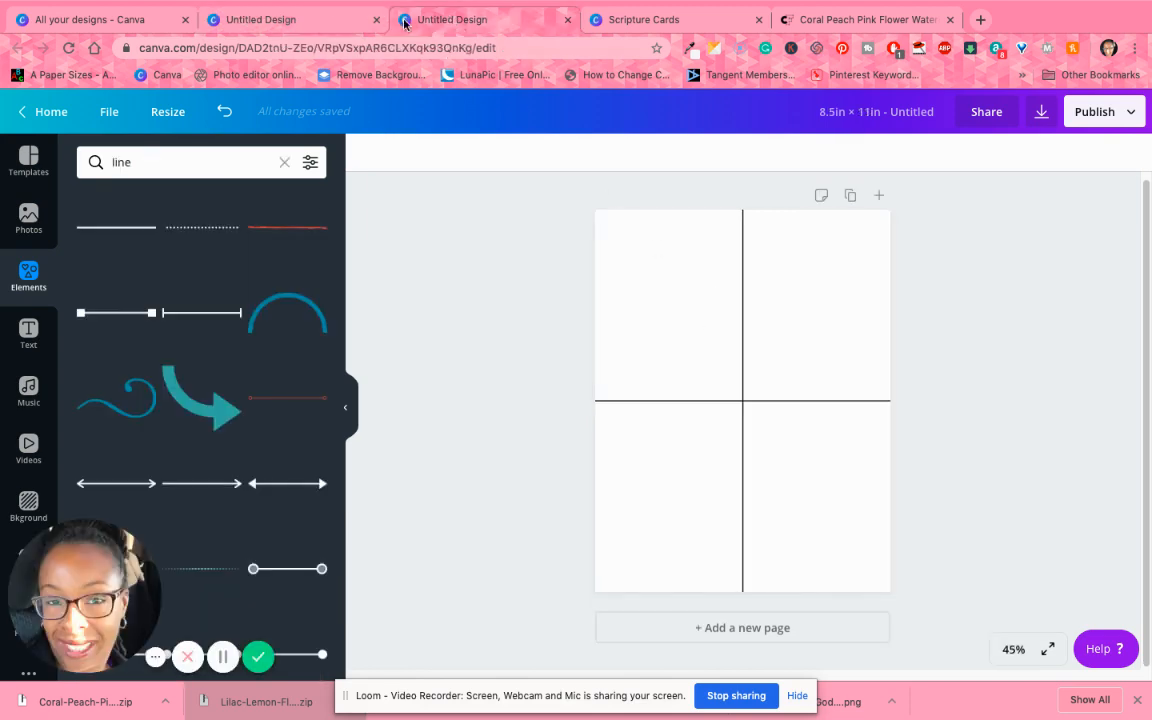
{"action": "left_click", "coordinate": [309, 20]}
{"action": "left_click", "coordinate": [609, 20]}
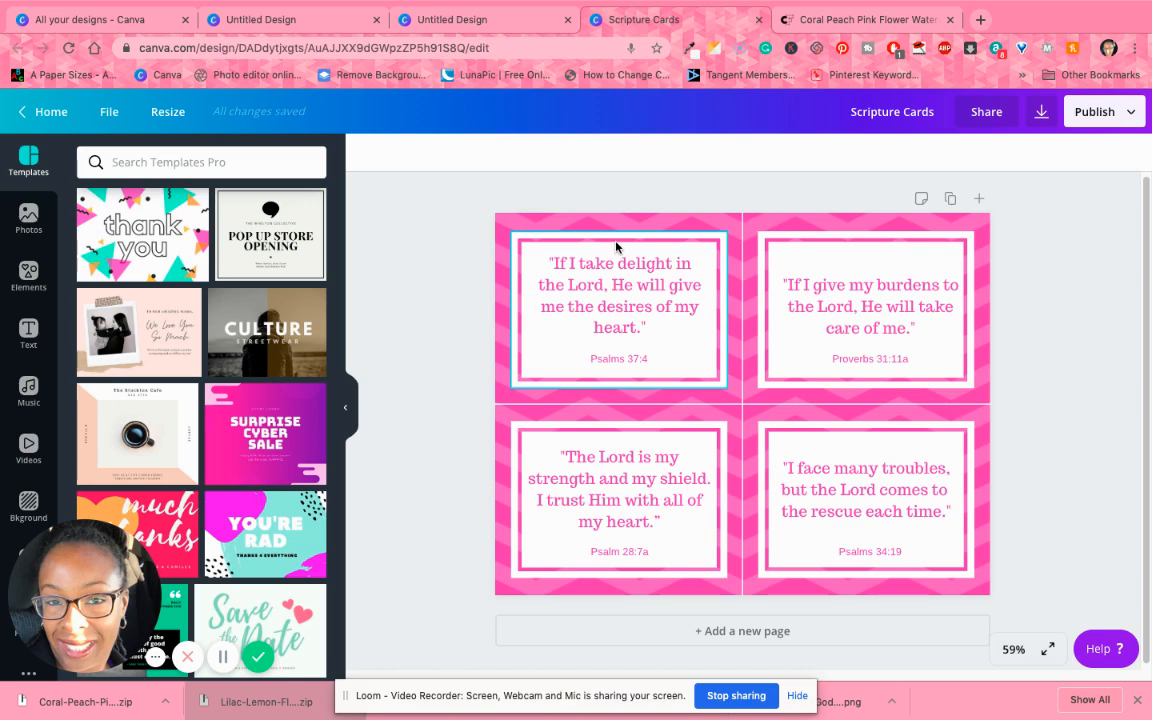
{"action": "scroll", "coordinate": [28, 275], "scroll_direction": "down", "scroll_amount": 1}
- Search the elements library for "square" in the Scripture Cards design and browse the square shapes and outlines
{"action": "left_click", "coordinate": [28, 275]}
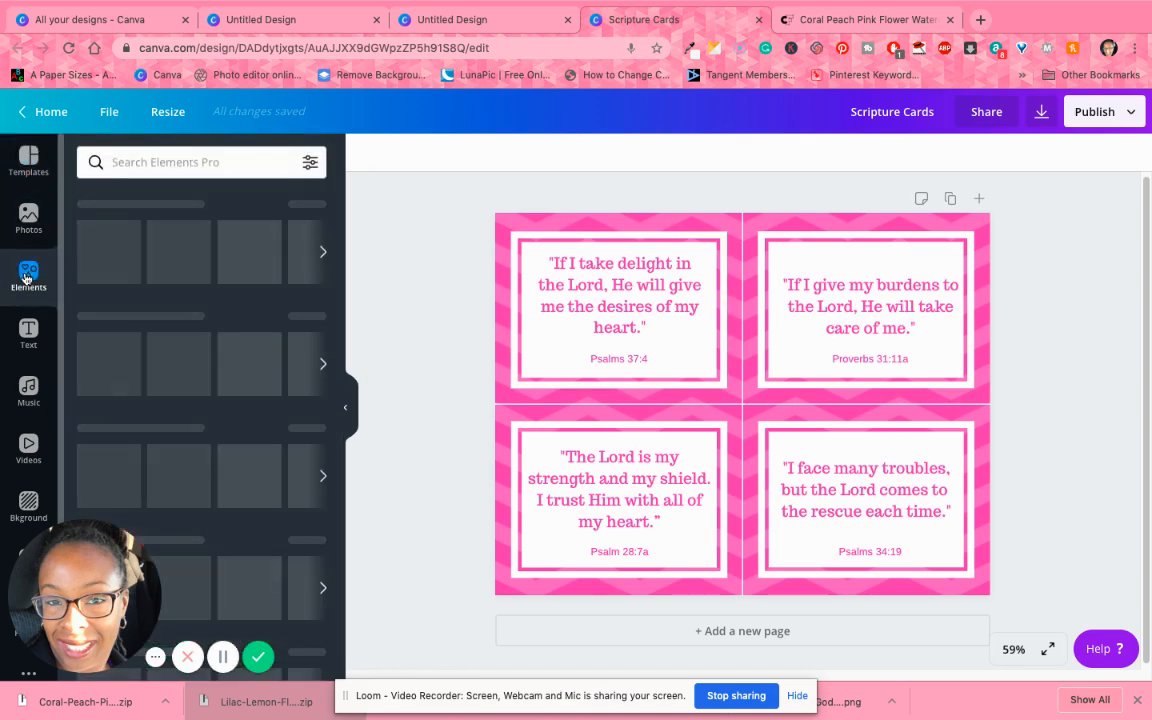
{"action": "left_click", "coordinate": [217, 166]}
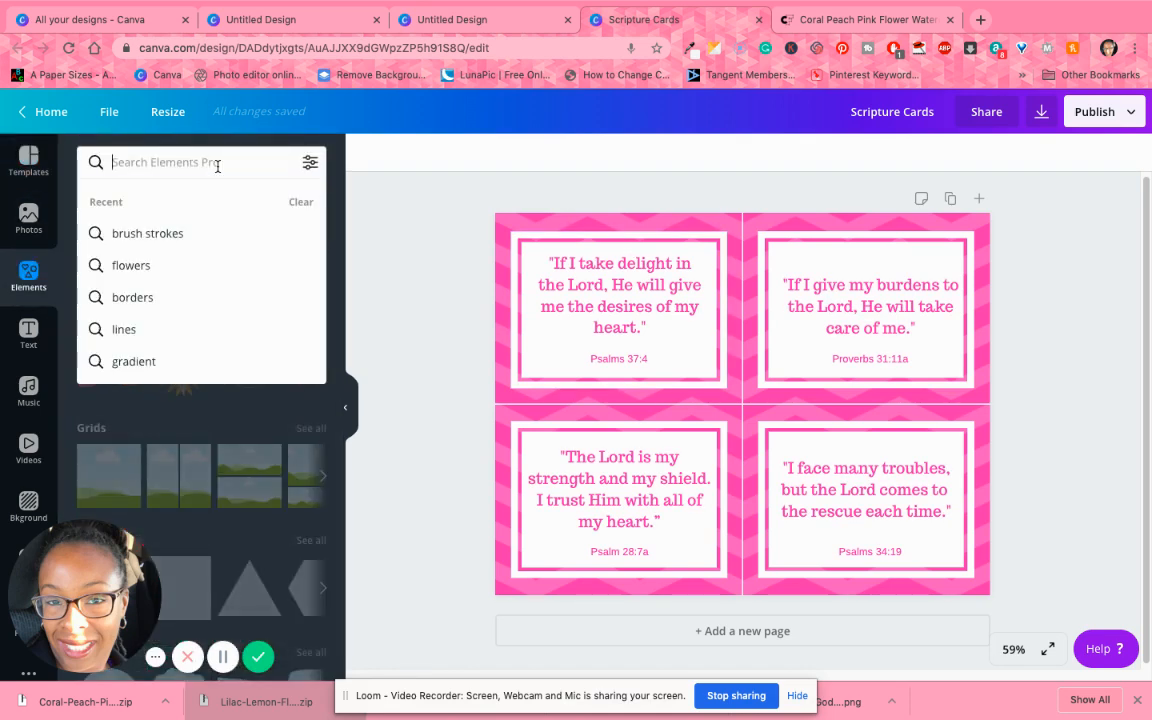
{"action": "type", "text": "square"}
{"action": "key", "text": "Return"}
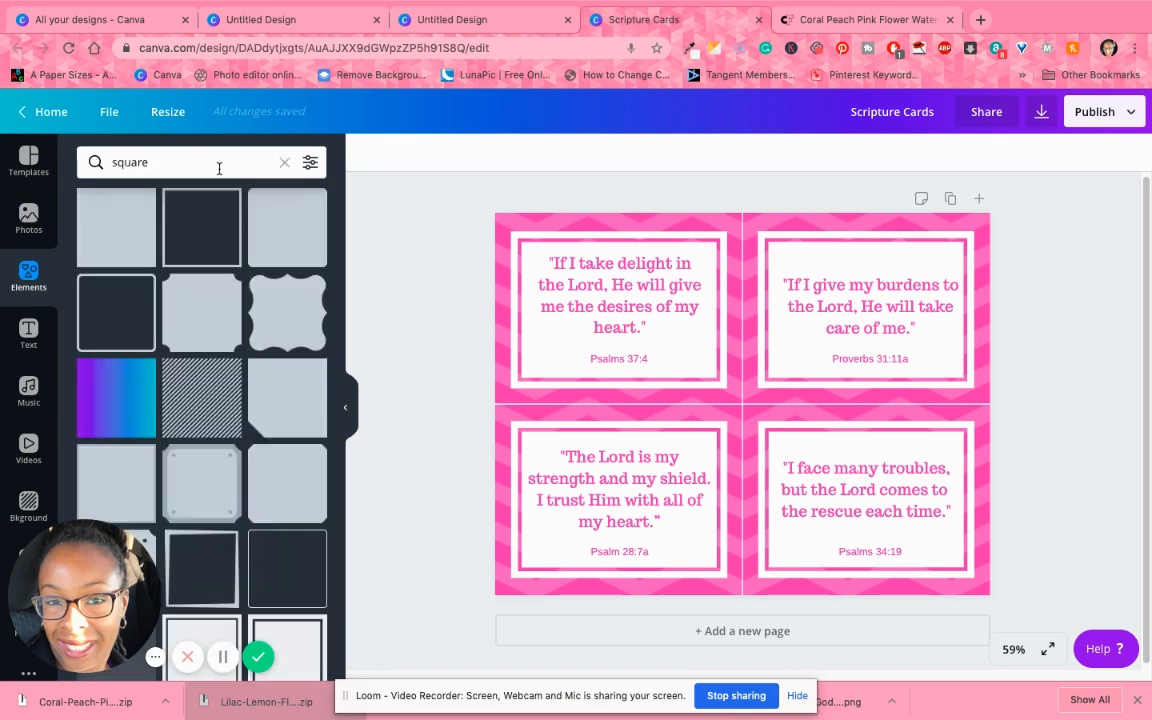
{"action": "scroll", "coordinate": [281, 435], "scroll_direction": "down", "scroll_amount": 1}
{"action": "scroll", "coordinate": [281, 435], "scroll_direction": "down", "scroll_amount": 2}
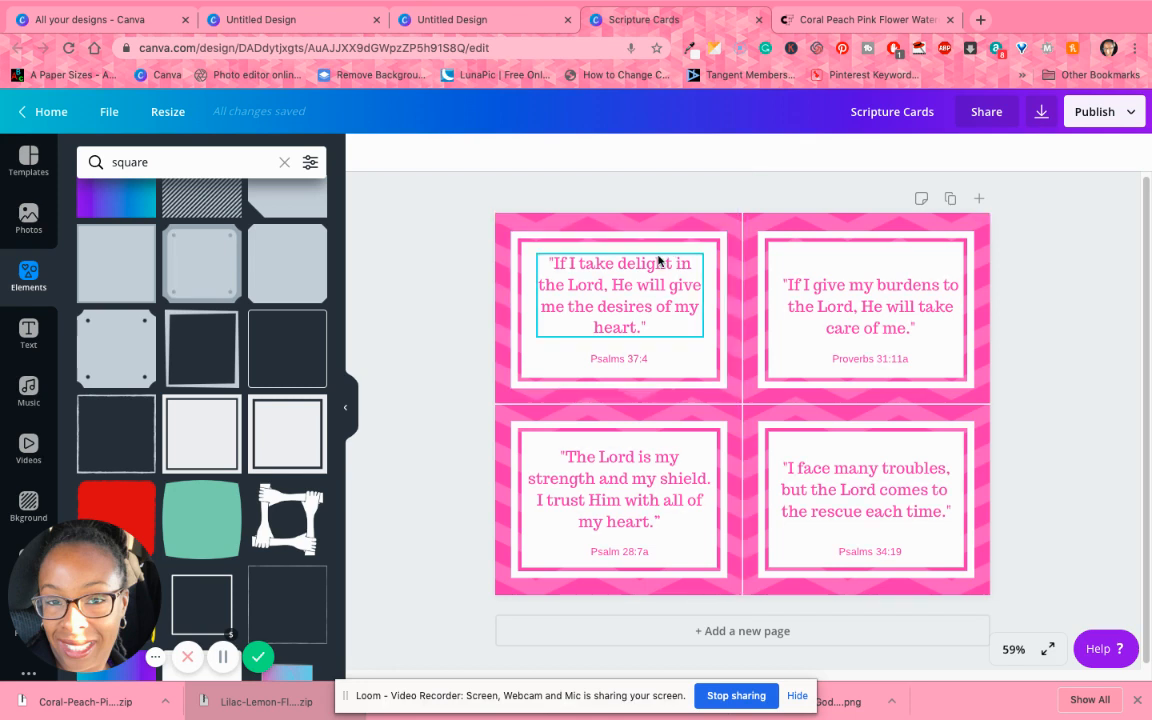
- Check the landscape template and return to the 8.5 by 11 inch portrait card template
{"action": "left_click", "coordinate": [464, 27]}
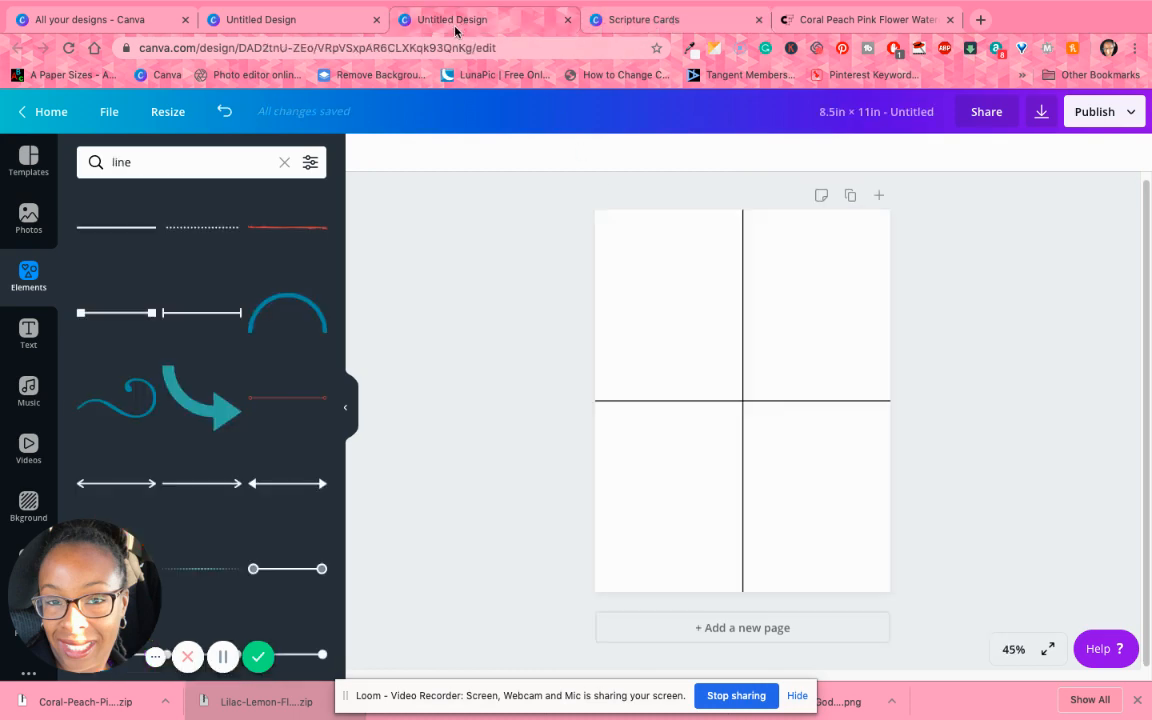
{"action": "left_click", "coordinate": [314, 19]}
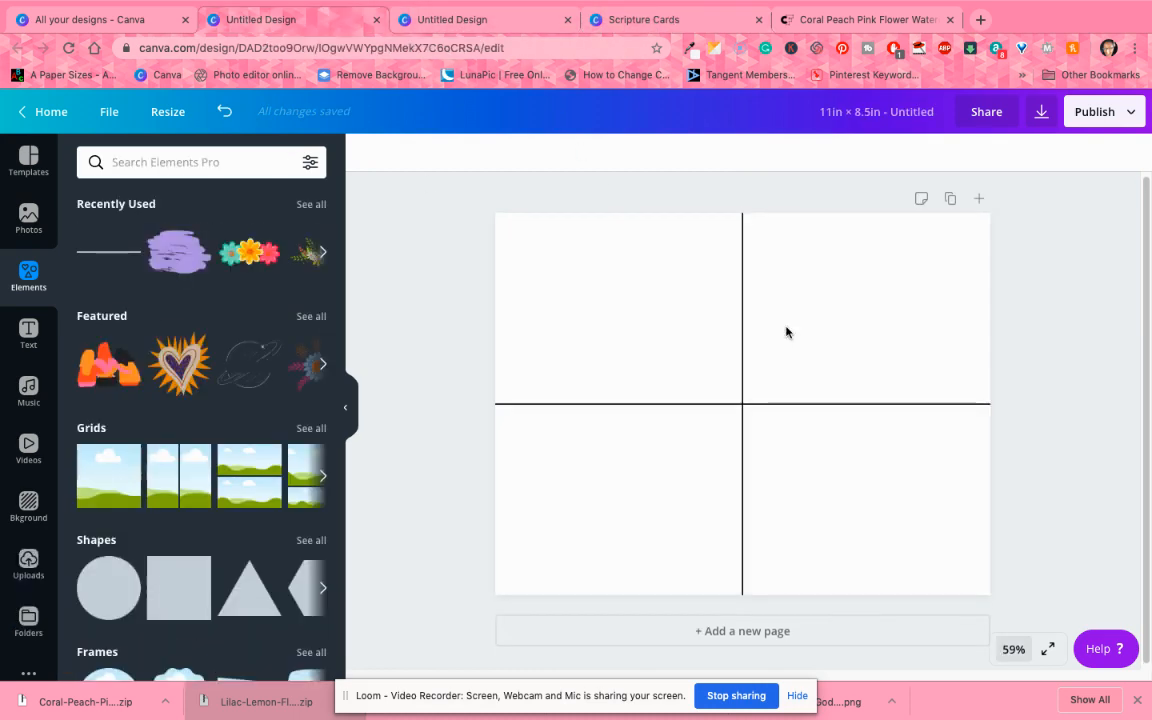
{"action": "left_click", "coordinate": [446, 20]}
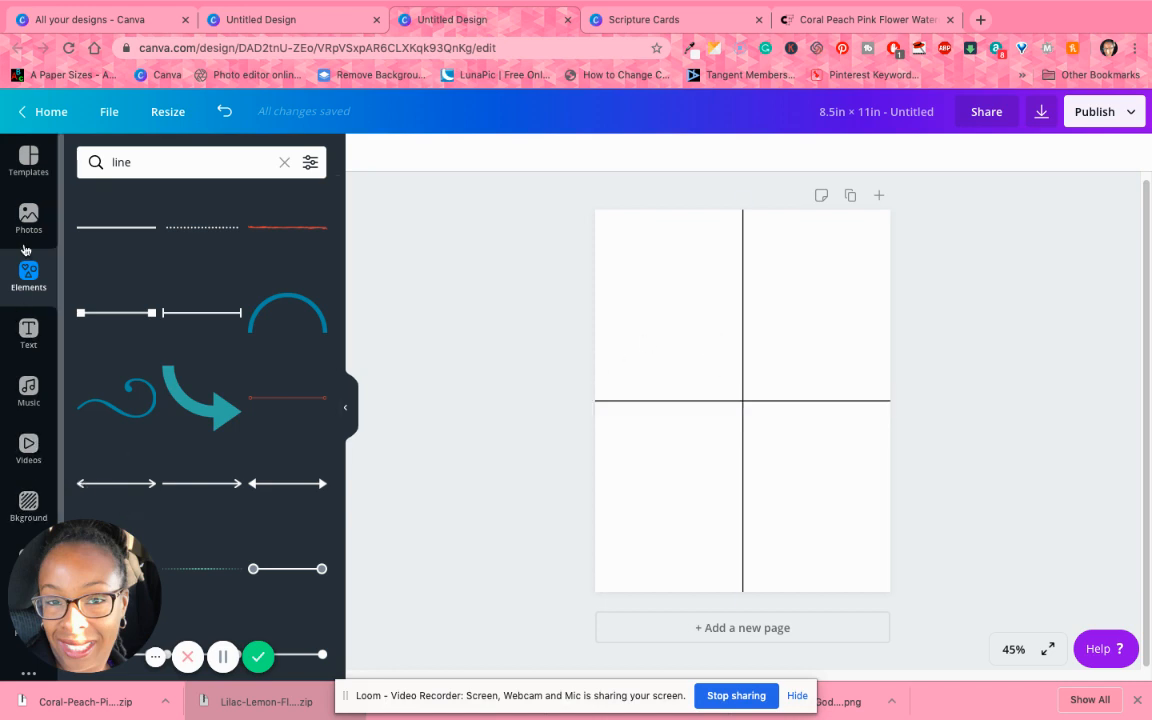
- Try several gradient backgrounds, including blue and peach, on the portrait template and replace them with a plain off-white background
{"action": "left_click", "coordinate": [22, 502]}
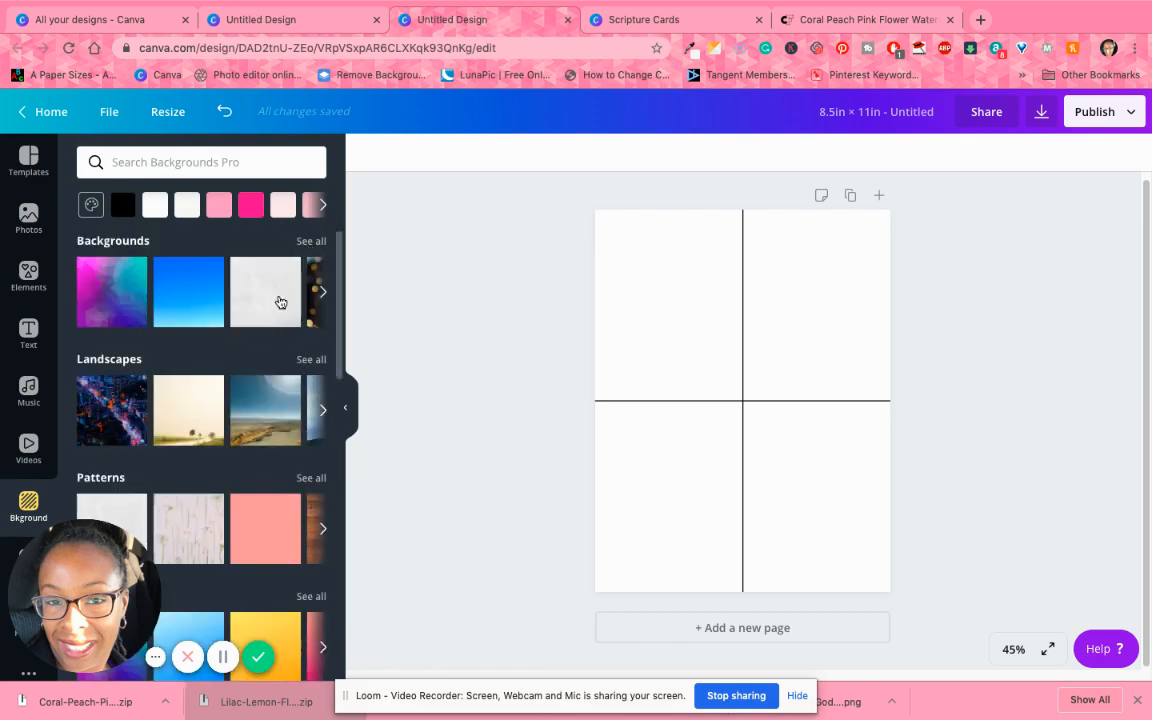
{"action": "scroll", "coordinate": [280, 302], "scroll_direction": "down", "scroll_amount": 5}
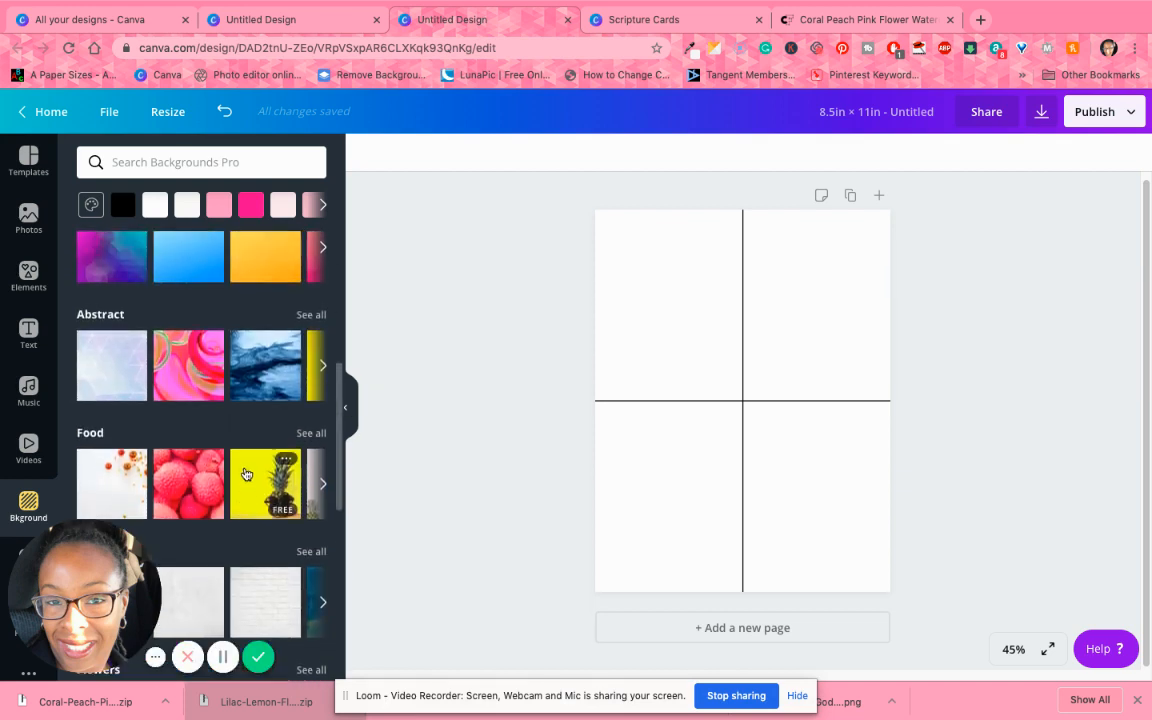
{"action": "scroll", "coordinate": [245, 470], "scroll_direction": "up", "scroll_amount": 1}
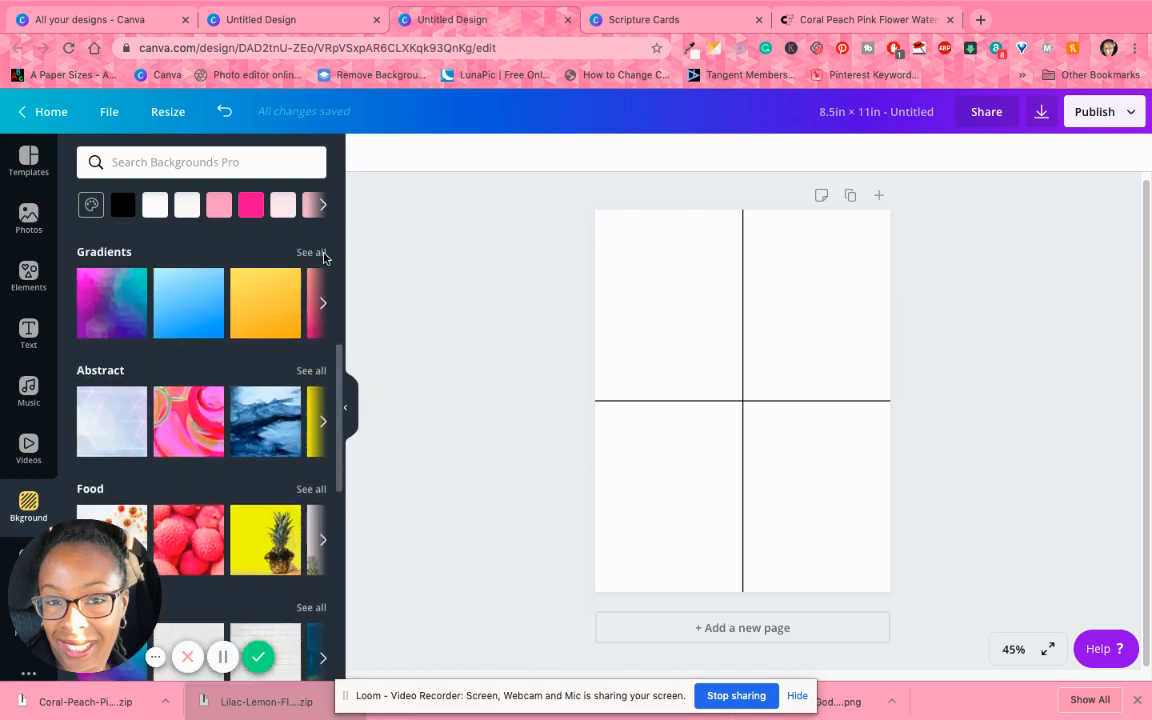
{"action": "left_click", "coordinate": [318, 254]}
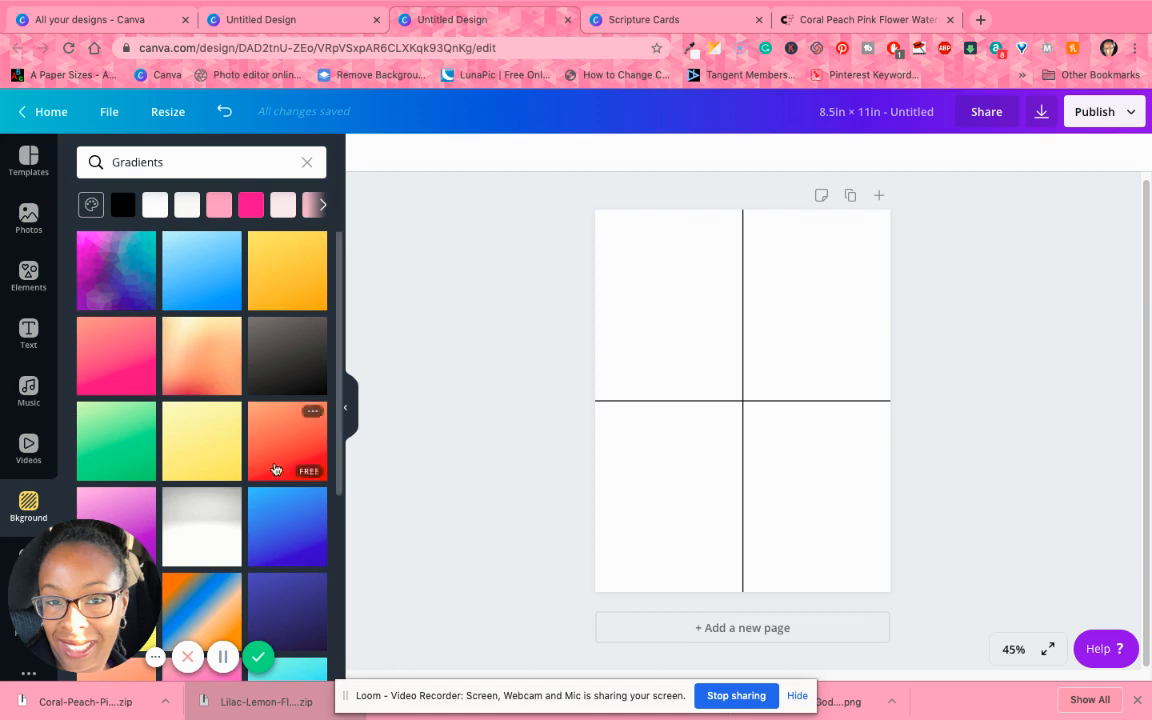
{"action": "left_click", "coordinate": [297, 527]}
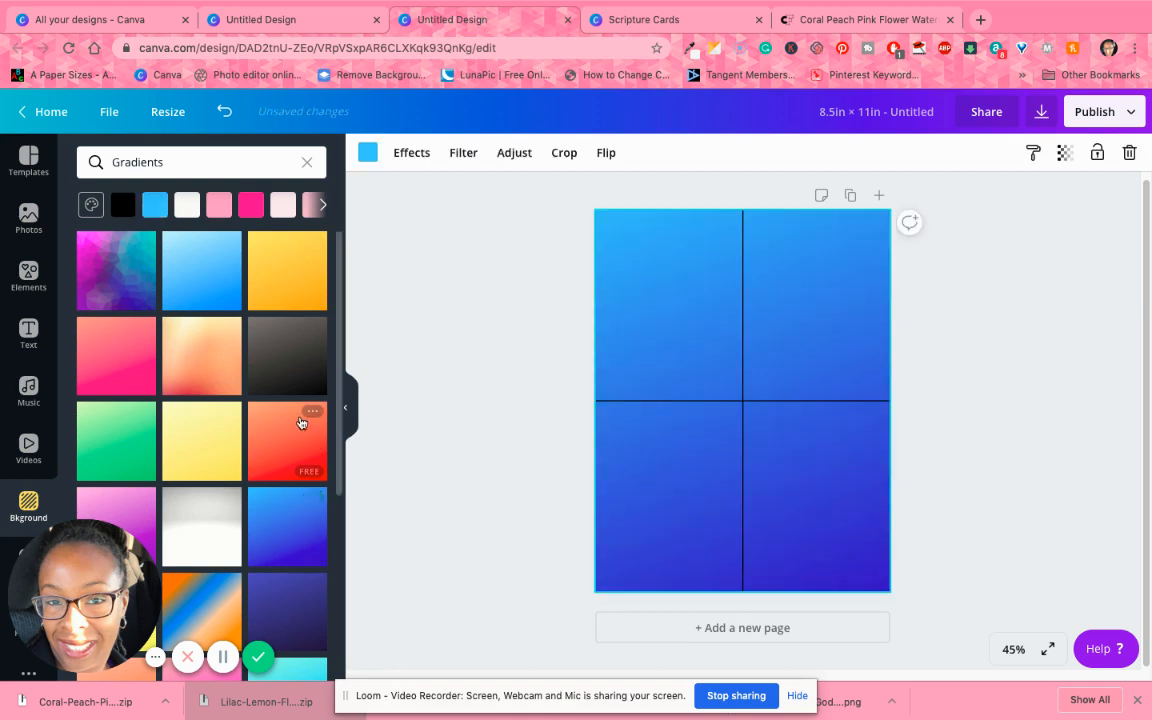
{"action": "left_click", "coordinate": [290, 280]}
{"action": "left_click", "coordinate": [213, 288]}
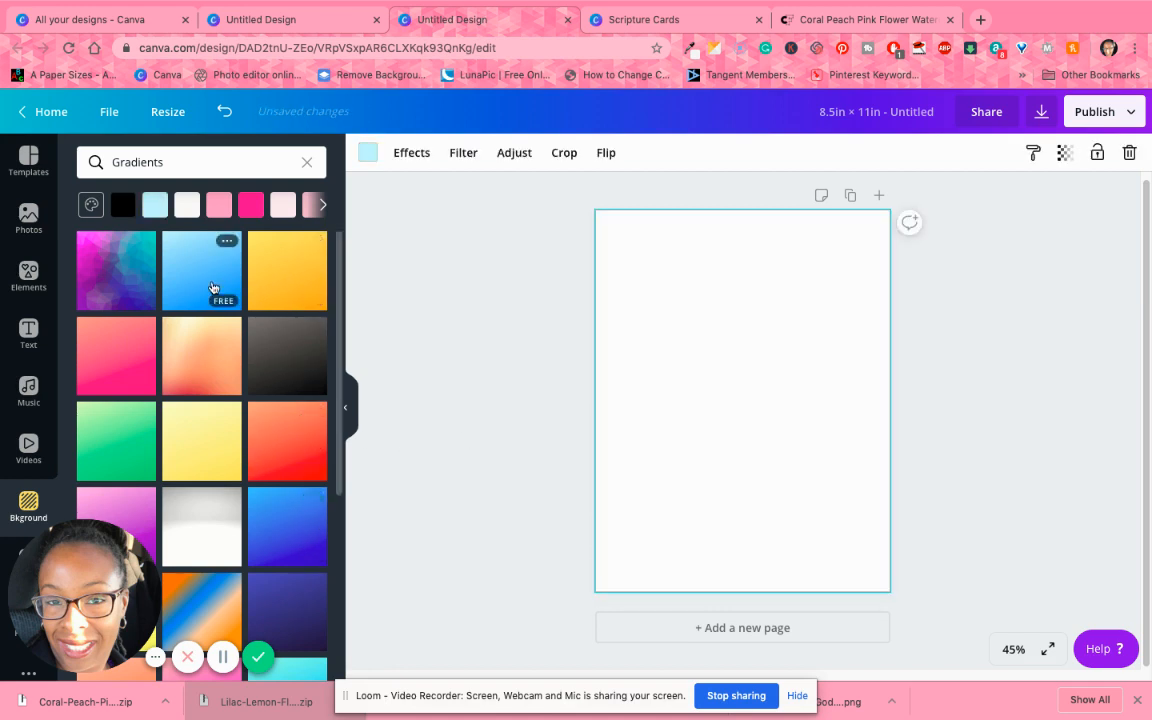
{"action": "left_click", "coordinate": [191, 393]}
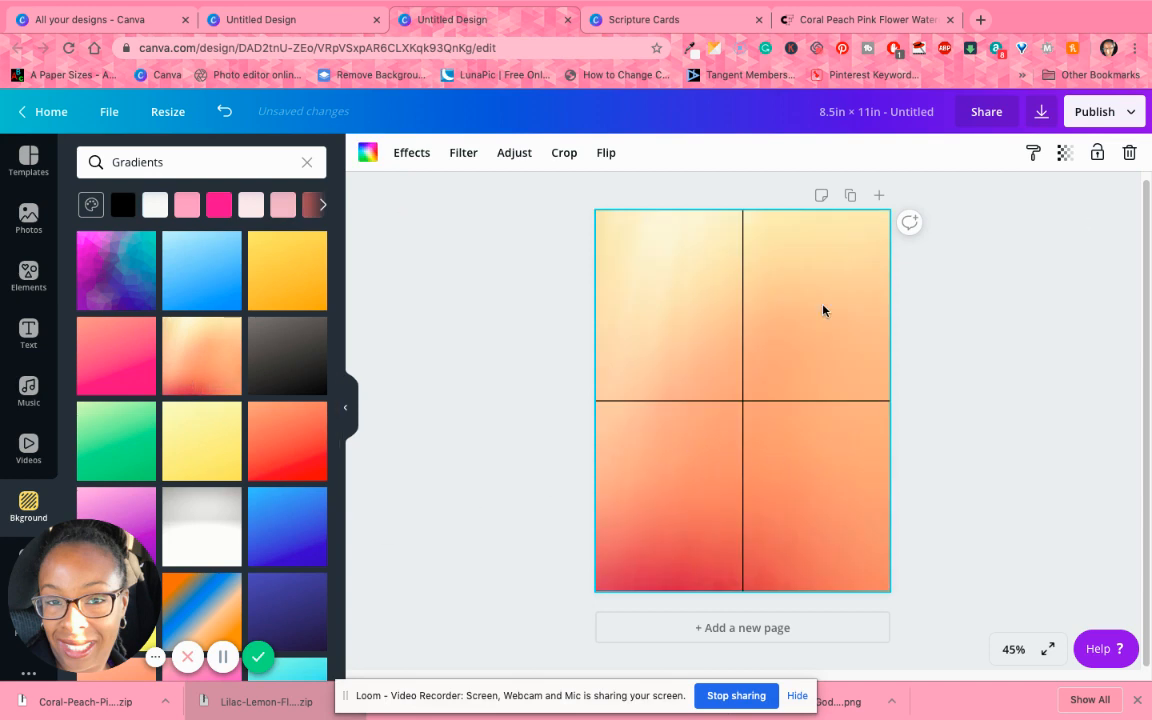
{"action": "left_click", "coordinate": [155, 205]}
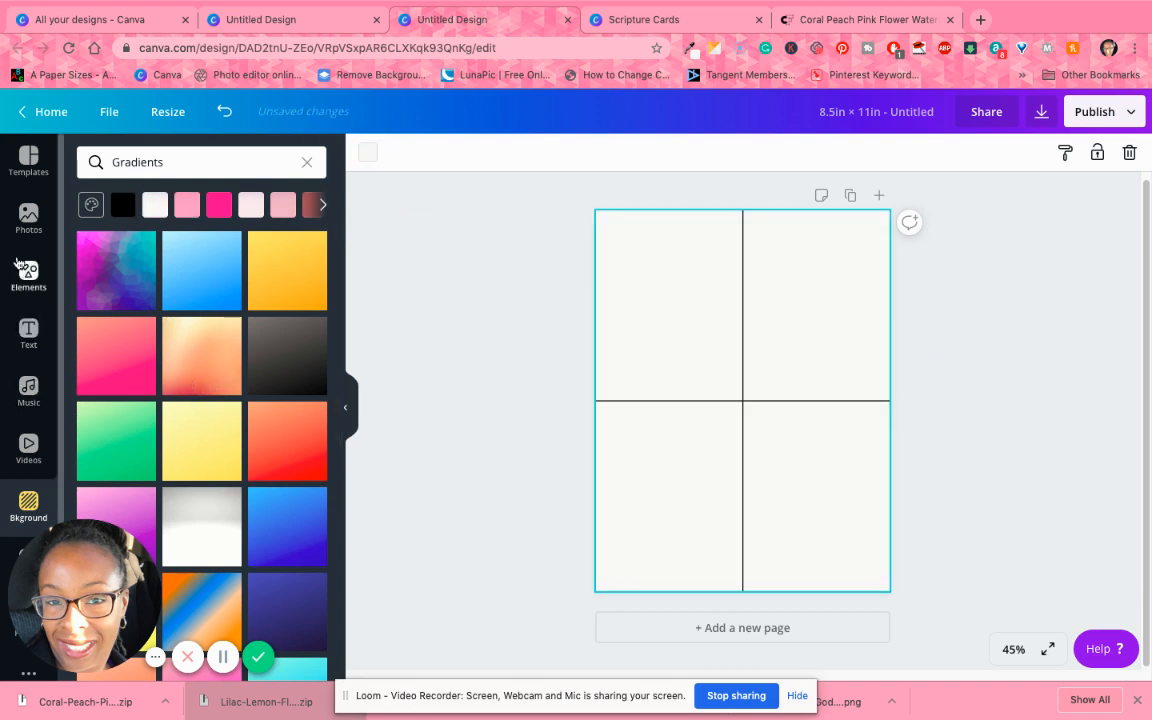
- Search the elements library for "frame" to look over decorative frames for the cards
{"action": "left_click", "coordinate": [28, 275]}
{"action": "left_click", "coordinate": [148, 161]}
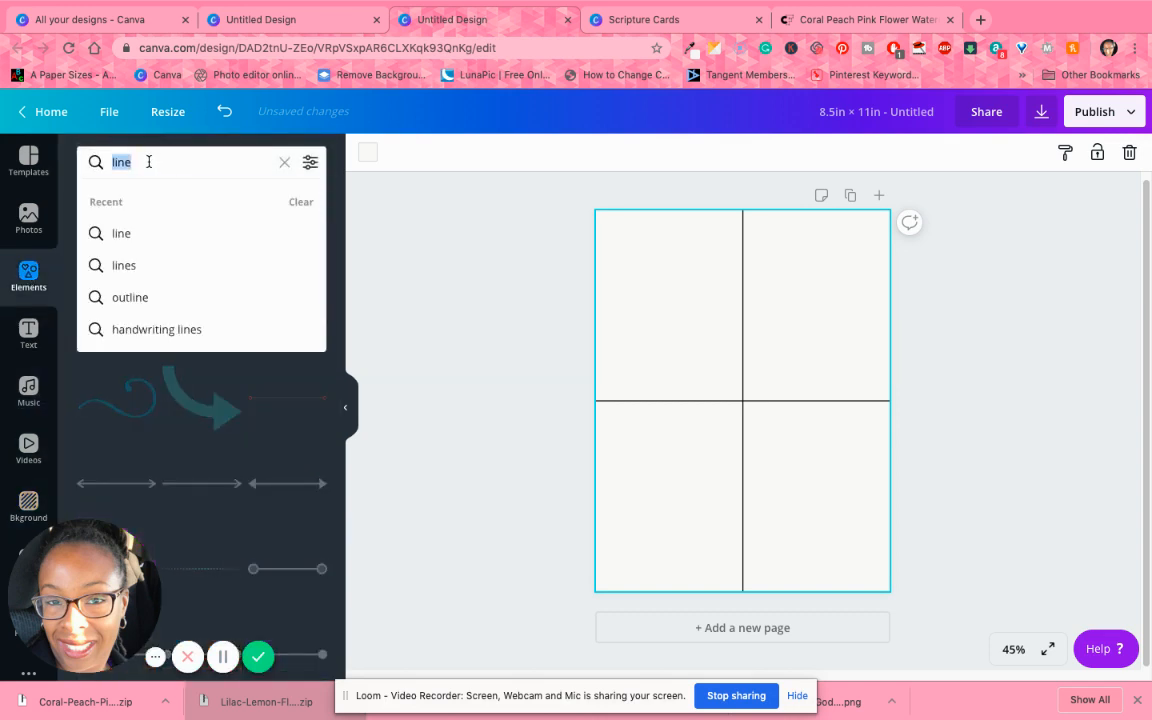
{"action": "type", "text": "fram"}
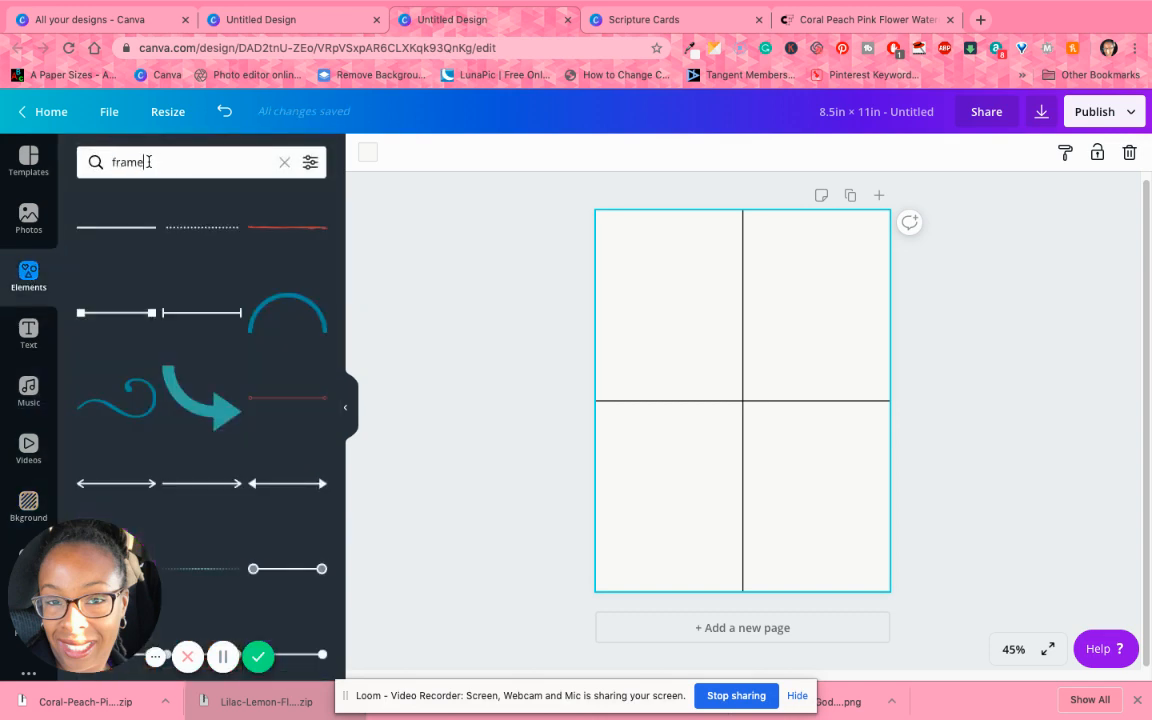
{"action": "type", "text": "e"}
{"action": "key", "text": "Return"}
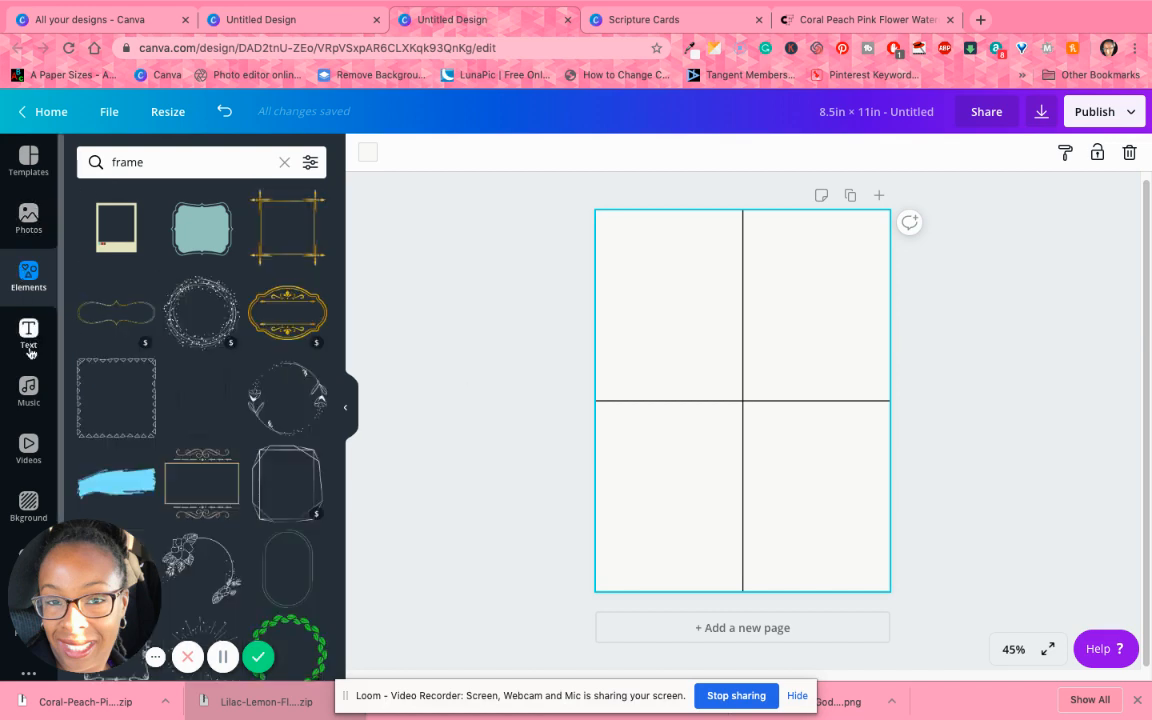
- Browse all Grids elements and add the single-image grid to the portrait page
{"action": "left_click", "coordinate": [30, 271]}
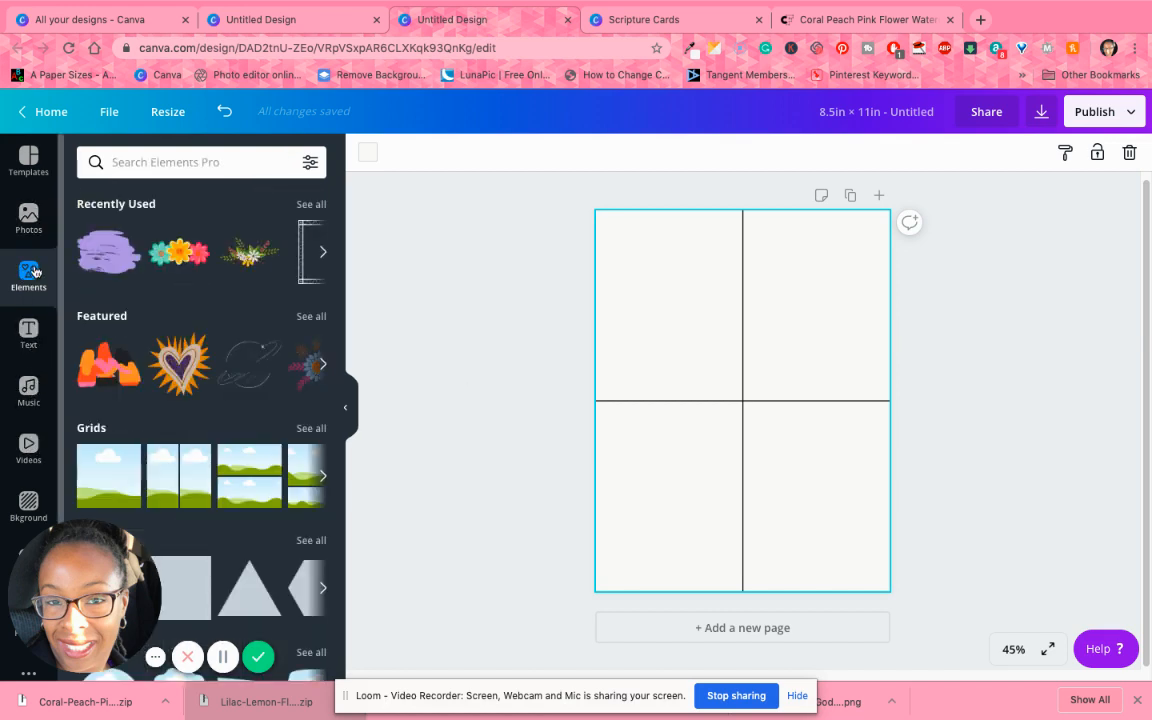
{"action": "left_click", "coordinate": [311, 428]}
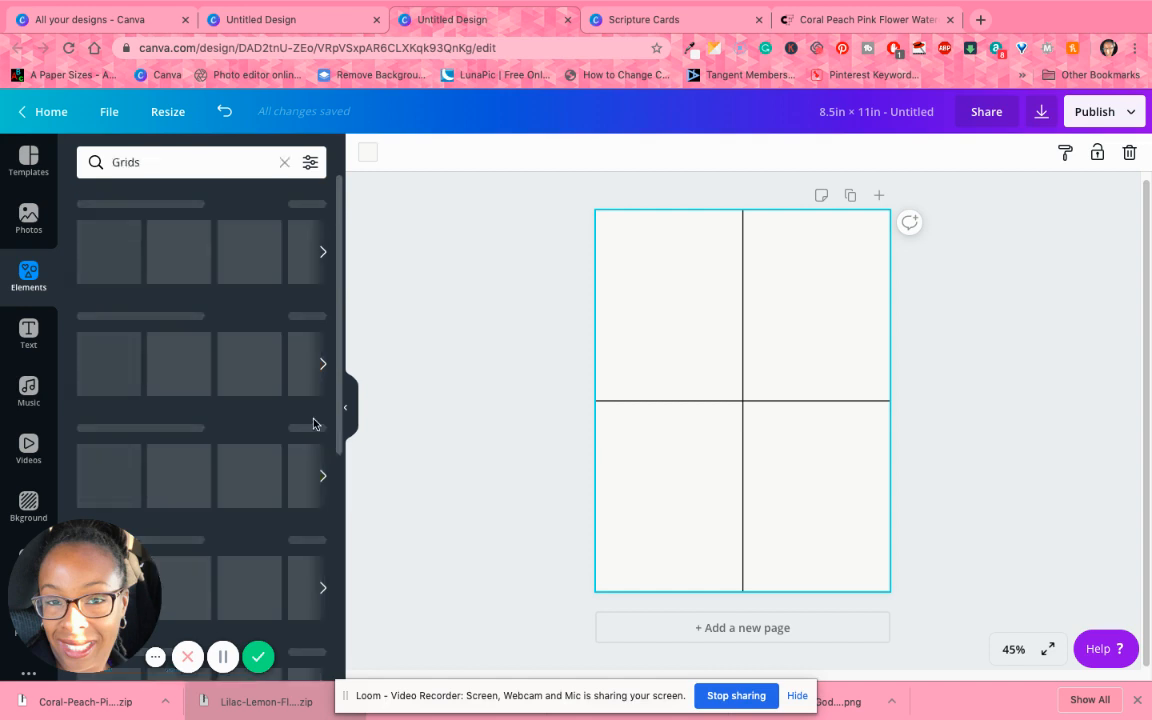
{"action": "left_click", "coordinate": [114, 196]}
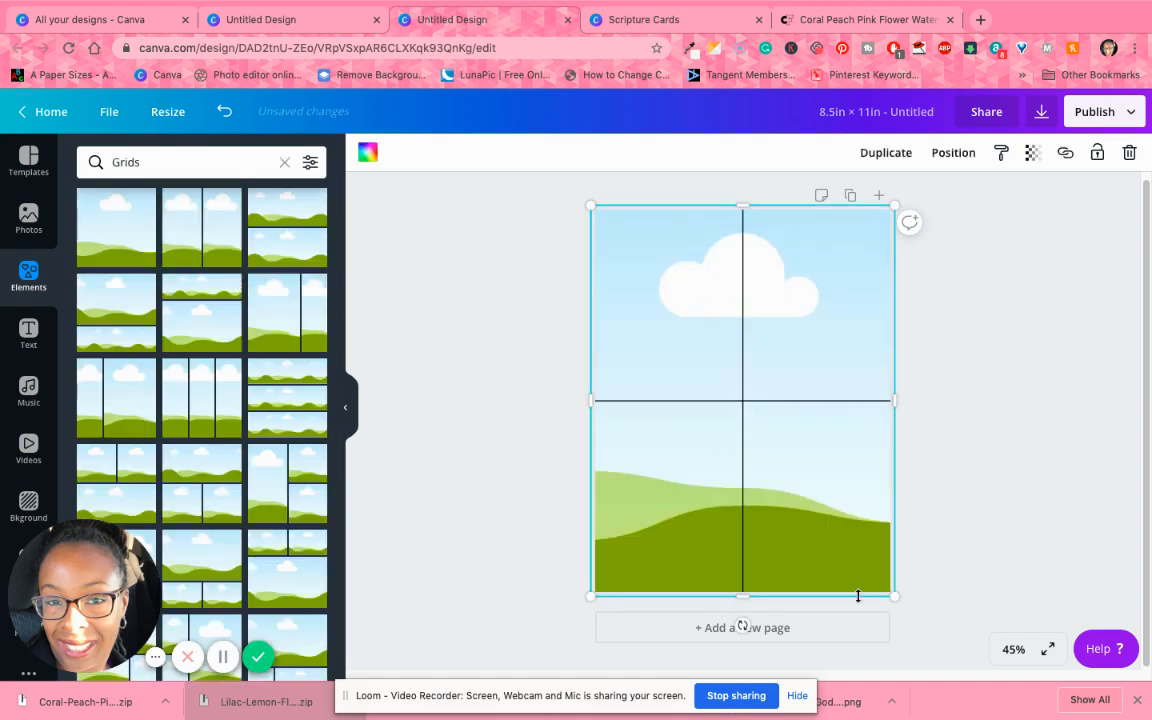
- Resize the single-image grid to fill only the upper-left card, reaching both dividing lines
{"action": "left_click_drag", "start_coordinate": [895, 597], "coordinate": [699, 401]}
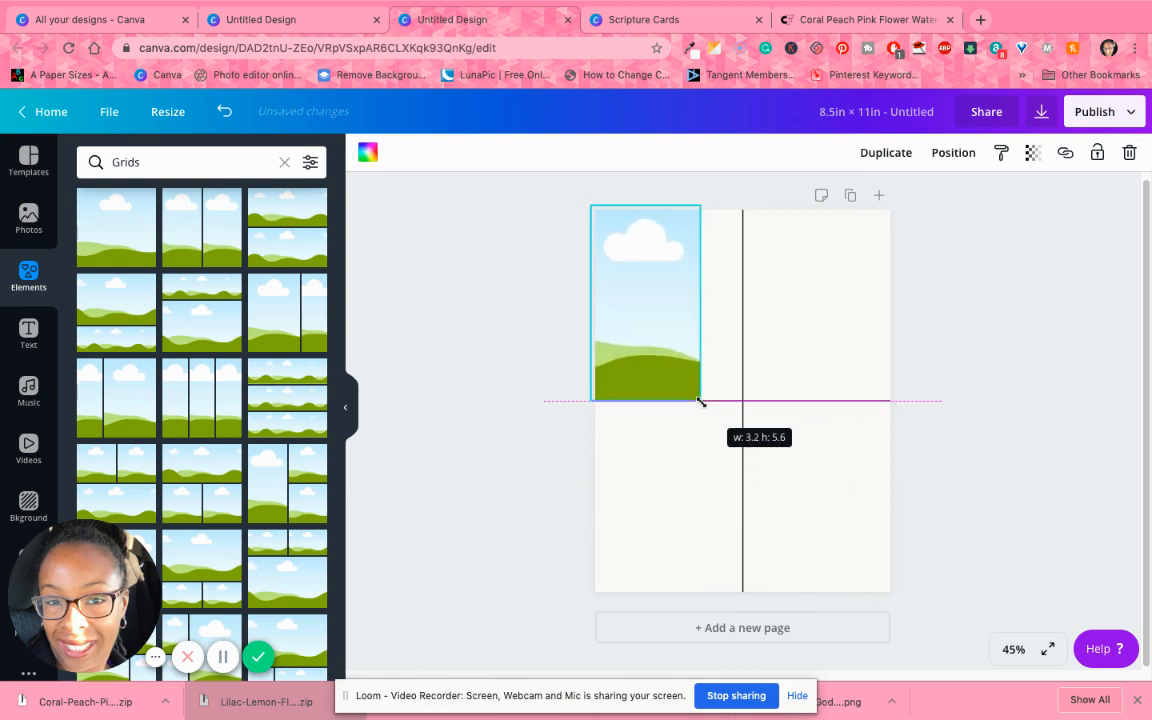
{"action": "left_click_drag", "start_coordinate": [699, 303], "coordinate": [739, 311]}
{"action": "left_click", "coordinate": [725, 324]}
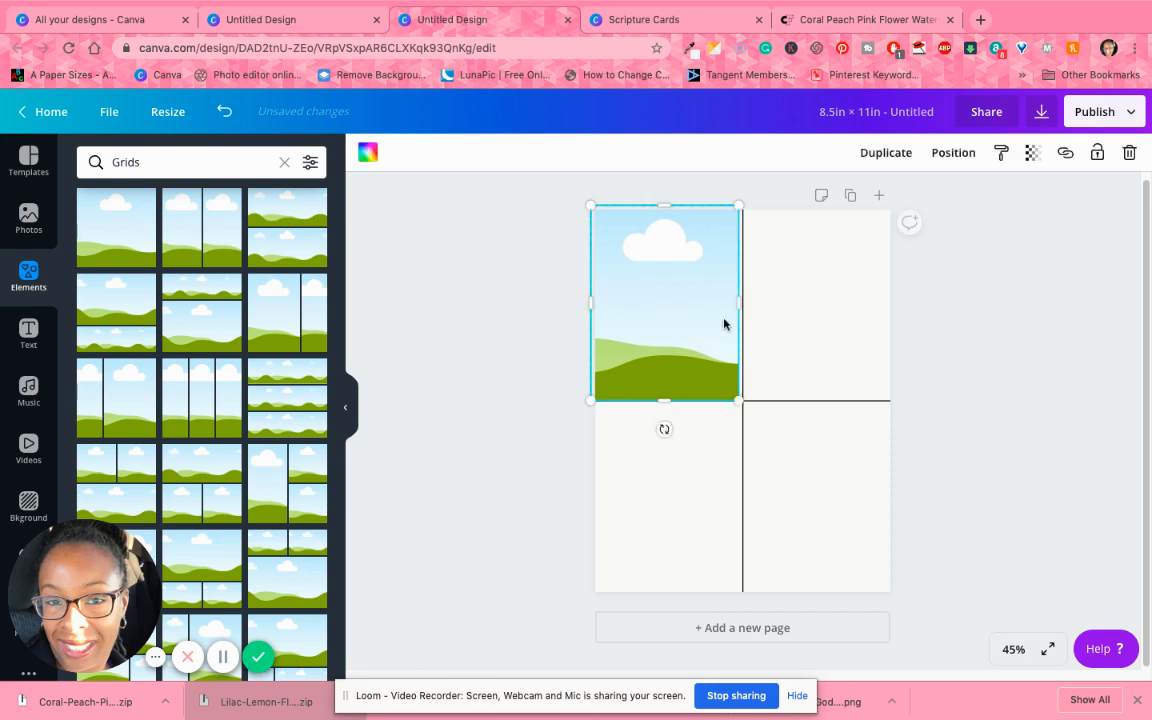
{"action": "left_click_drag", "start_coordinate": [736, 302], "coordinate": [720, 308]}
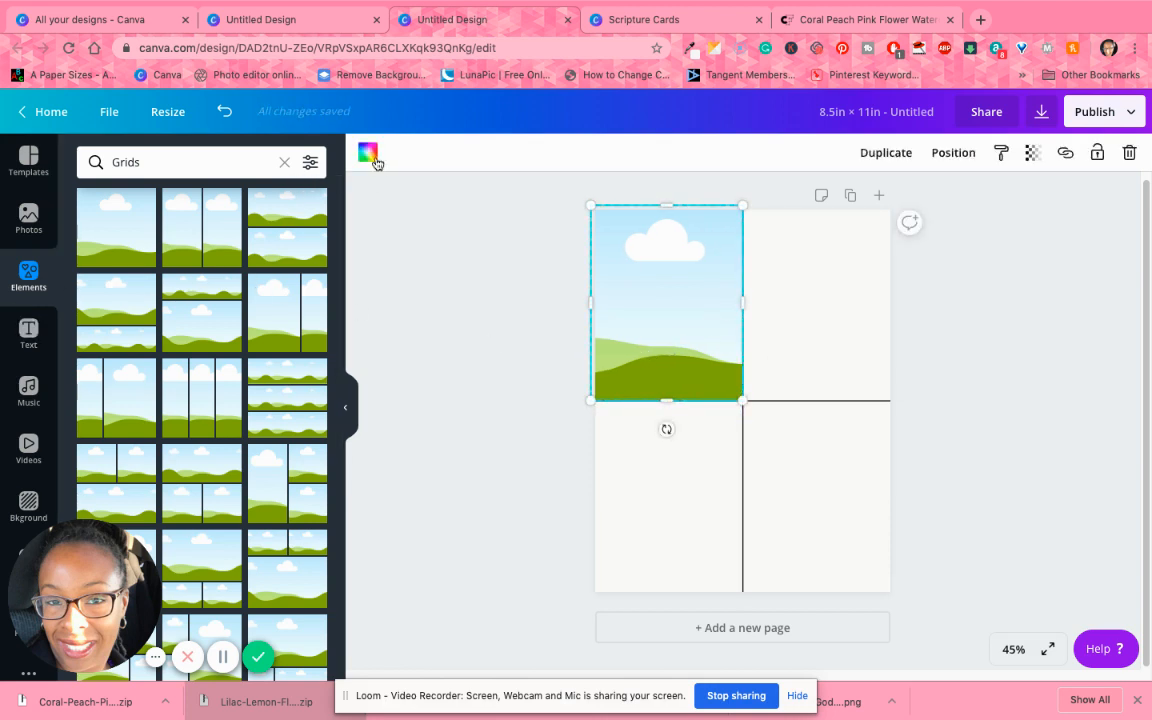
- Try to fill the upper-left grid with the blue gradient background, and undo each attempt
{"action": "left_click", "coordinate": [28, 506]}
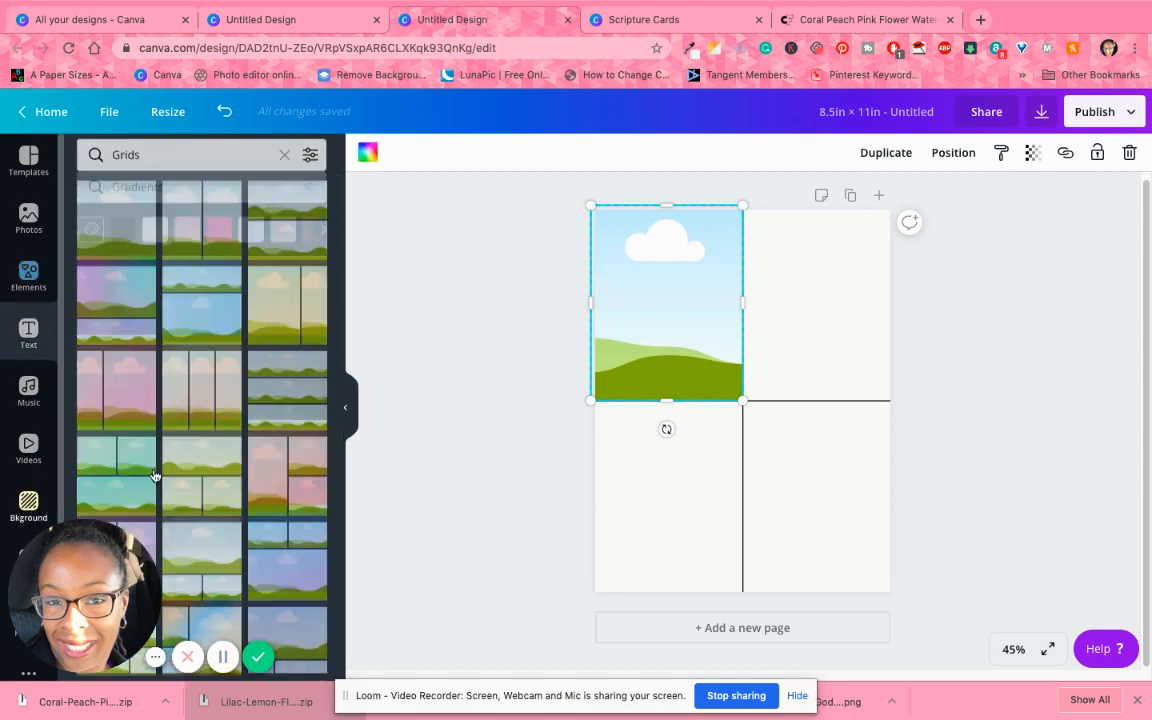
{"action": "left_click", "coordinate": [198, 283]}
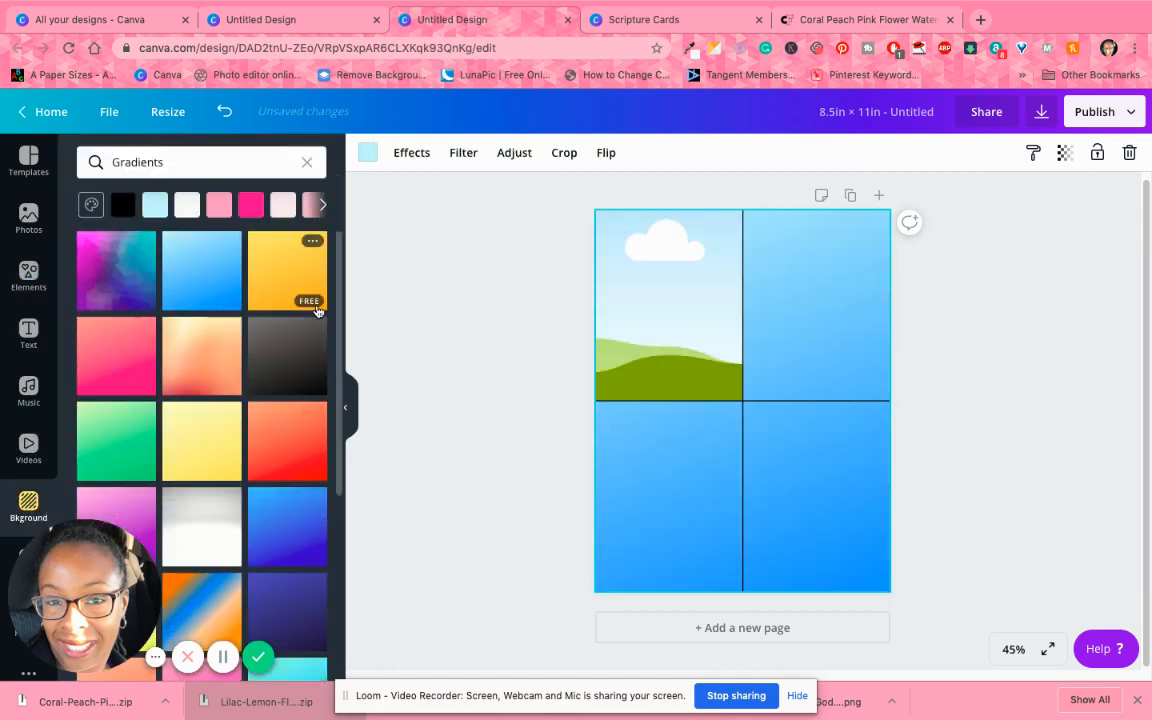
{"action": "left_click", "coordinate": [690, 312]}
{"action": "left_click", "coordinate": [683, 310]}
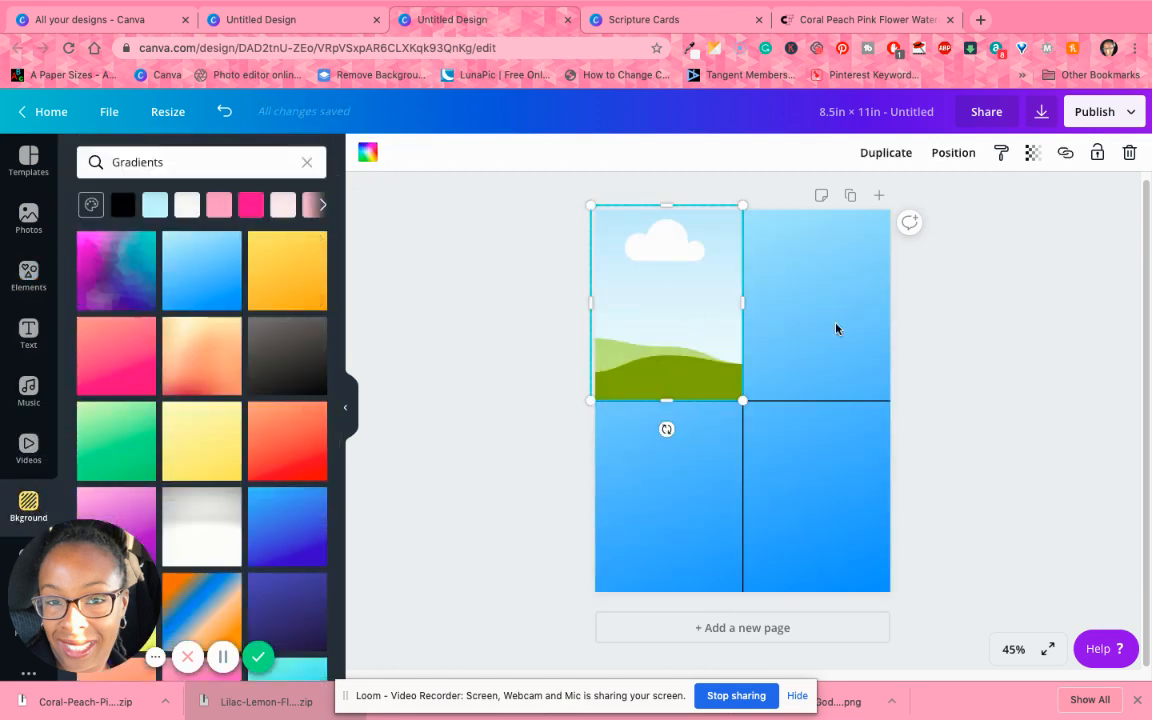
{"action": "left_click", "coordinate": [224, 111]}
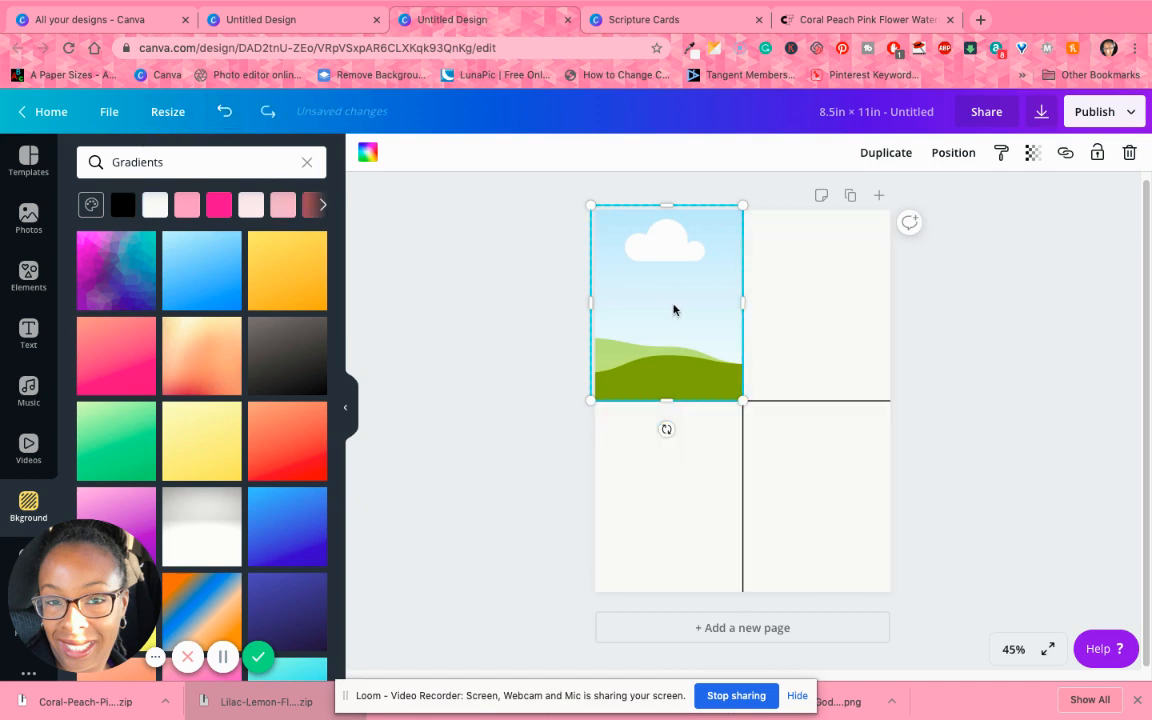
{"action": "left_click", "coordinate": [210, 272]}
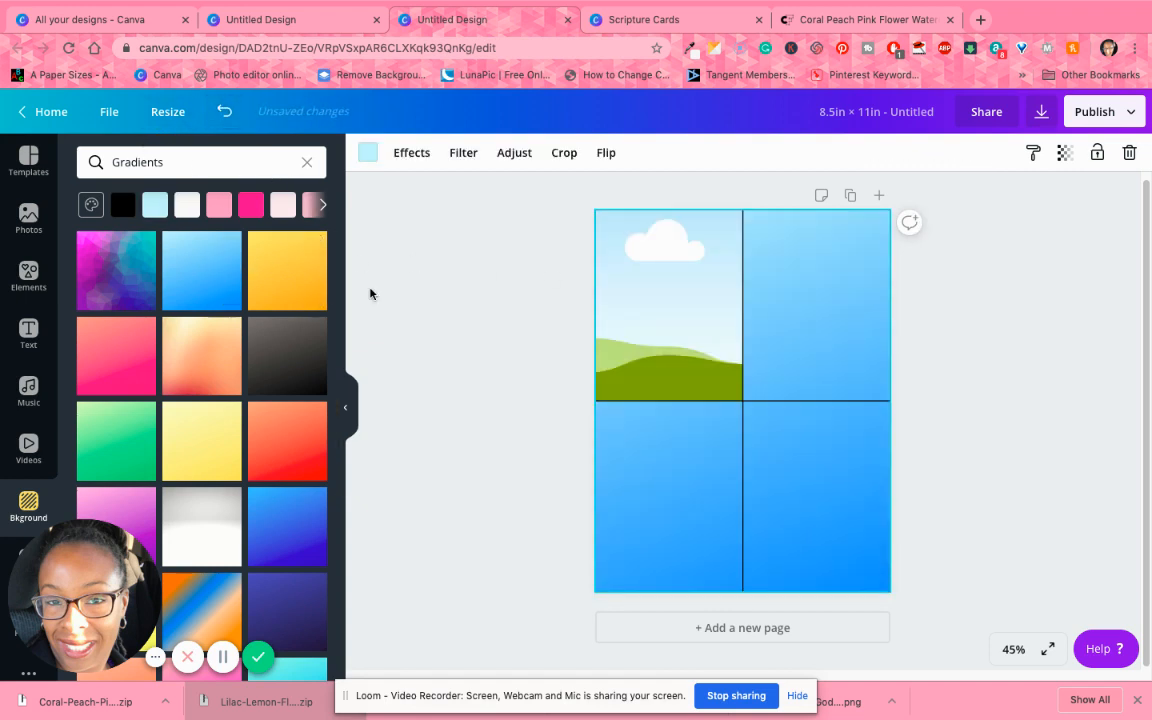
{"action": "left_click", "coordinate": [224, 111]}
{"action": "left_click", "coordinate": [634, 308]}
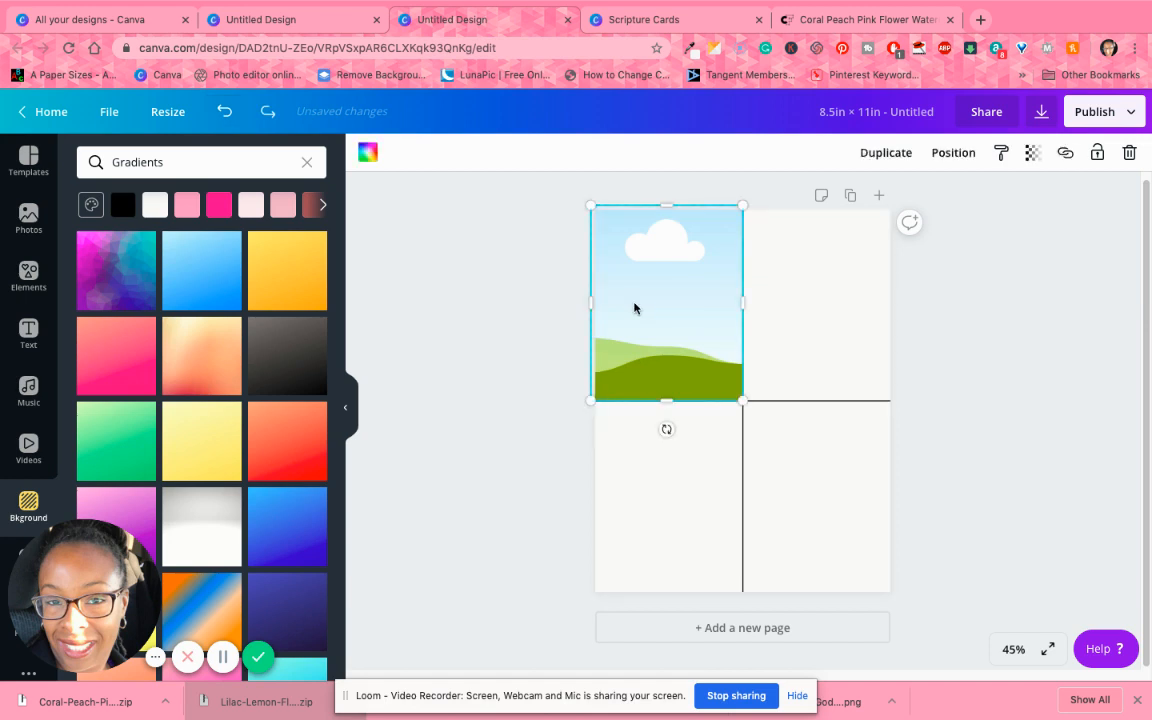
- Try a dark pink and a teal brand color on the upper-left grid, and undo both fills
{"action": "left_click", "coordinate": [364, 151]}
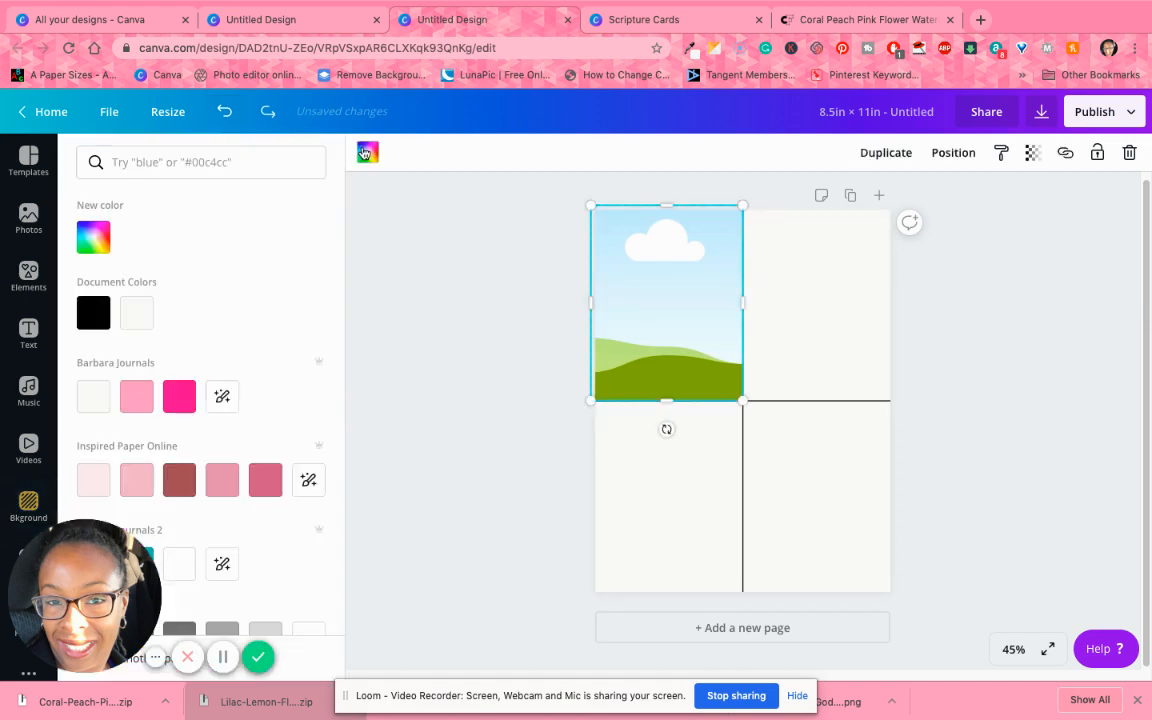
{"action": "left_click", "coordinate": [272, 485]}
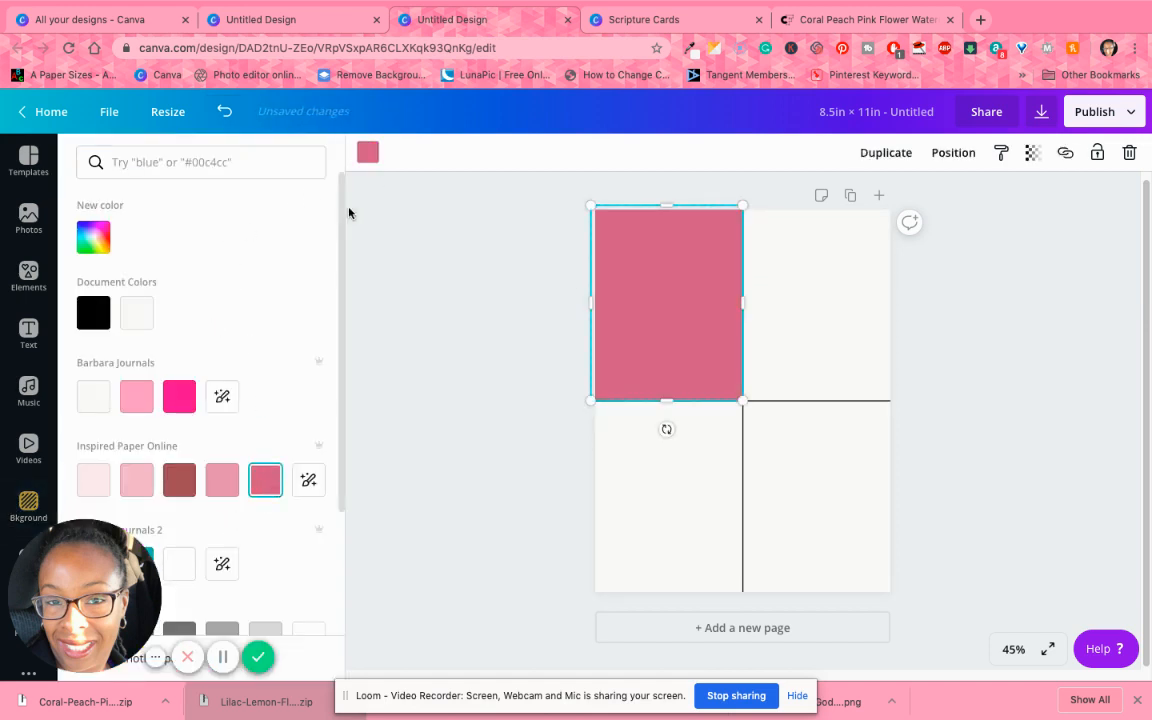
{"action": "scroll", "coordinate": [221, 396], "scroll_direction": "down", "scroll_amount": 2}
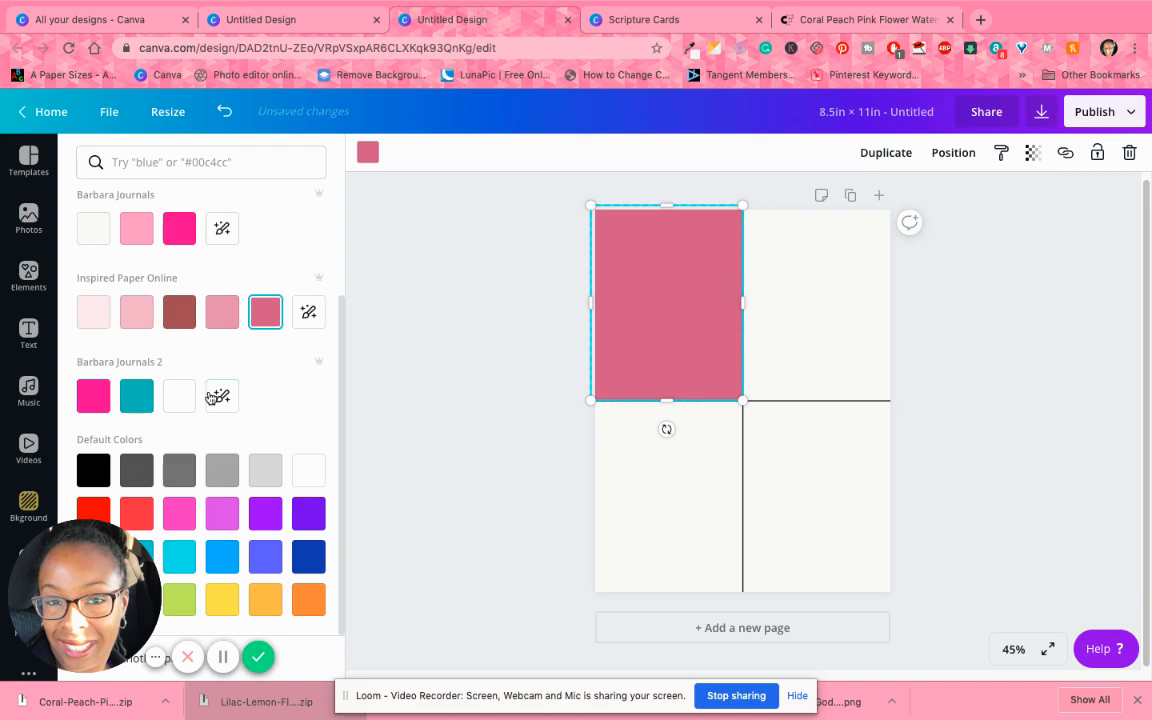
{"action": "left_click", "coordinate": [133, 400]}
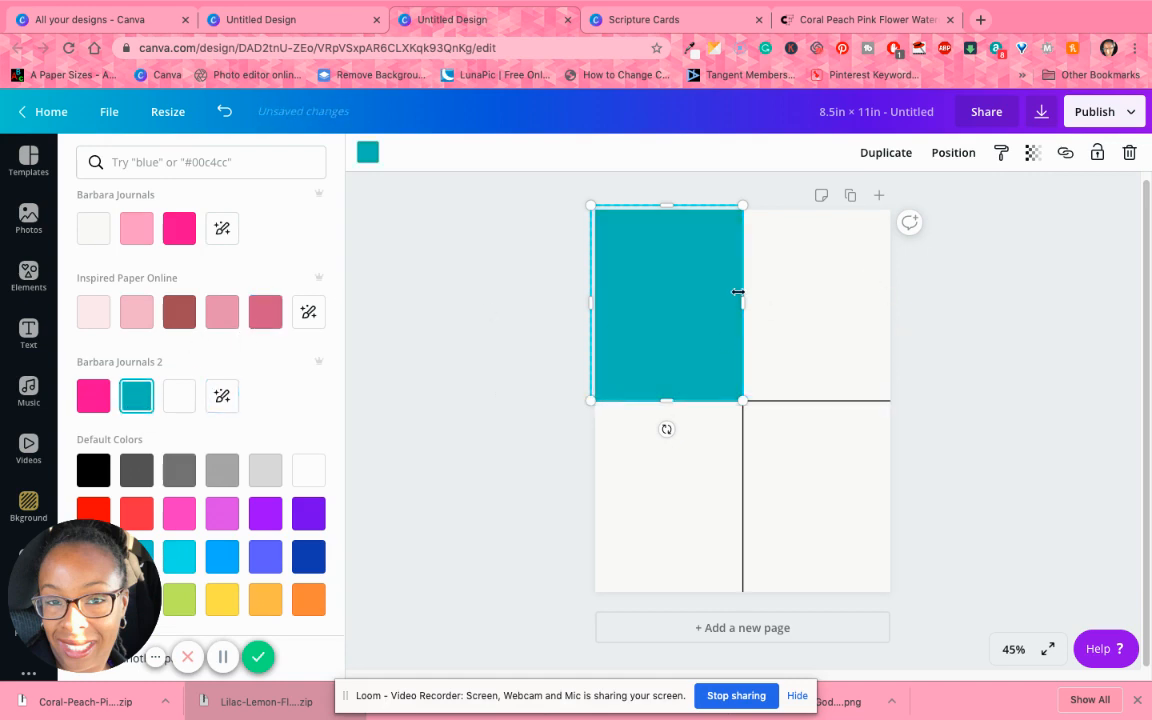
{"action": "left_click", "coordinate": [229, 112]}
{"action": "left_click", "coordinate": [229, 112]}
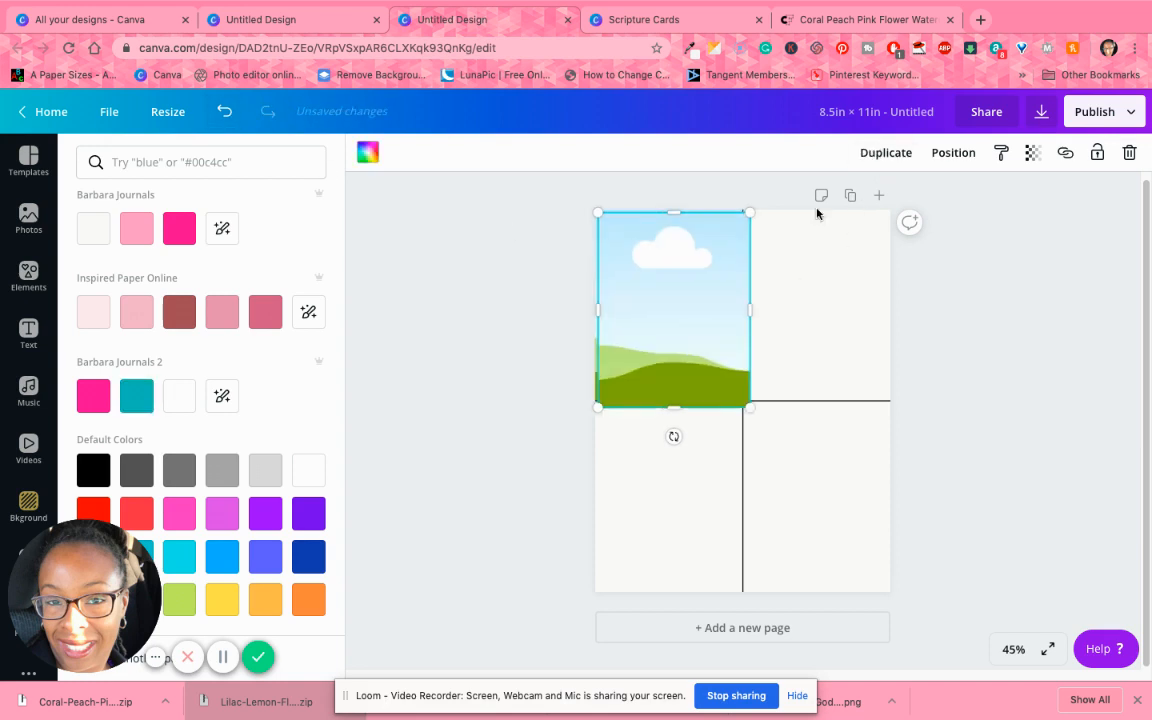
- Duplicate the grid into the upper-right card and resize the copy to about 4.3 by 5.5 inches
{"action": "key", "text": "ctrl+d"}
{"action": "left_click_drag", "start_coordinate": [728, 275], "coordinate": [818, 265]}
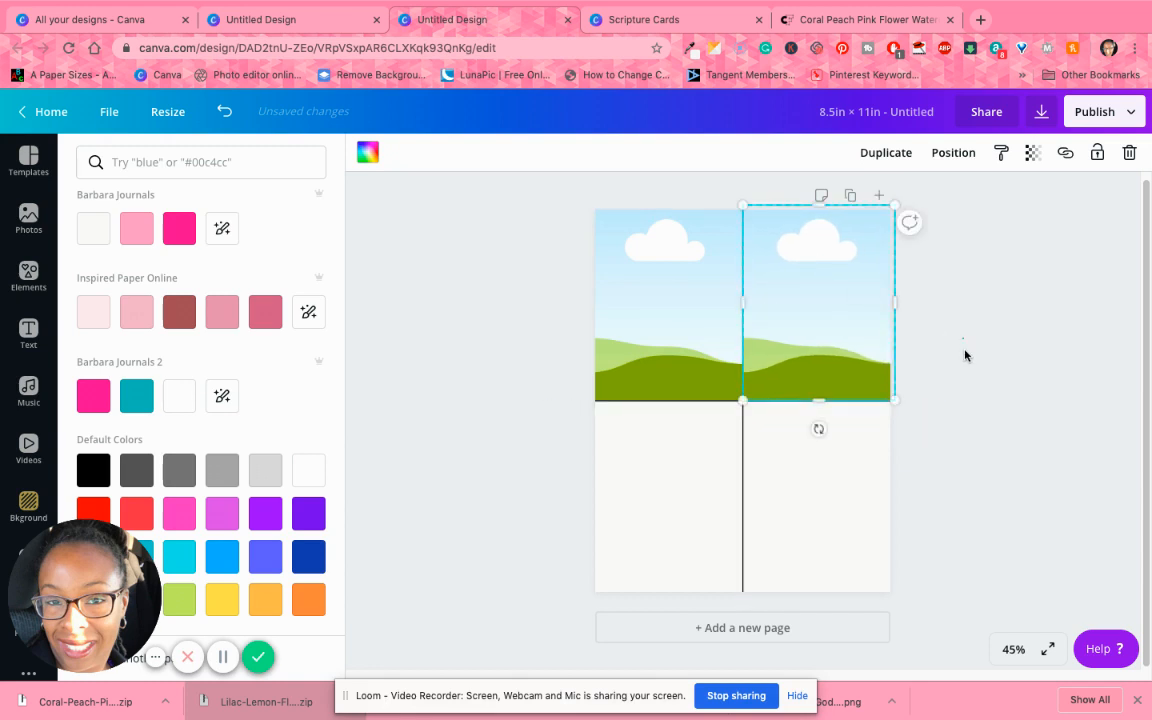
{"action": "left_click", "coordinate": [926, 360]}
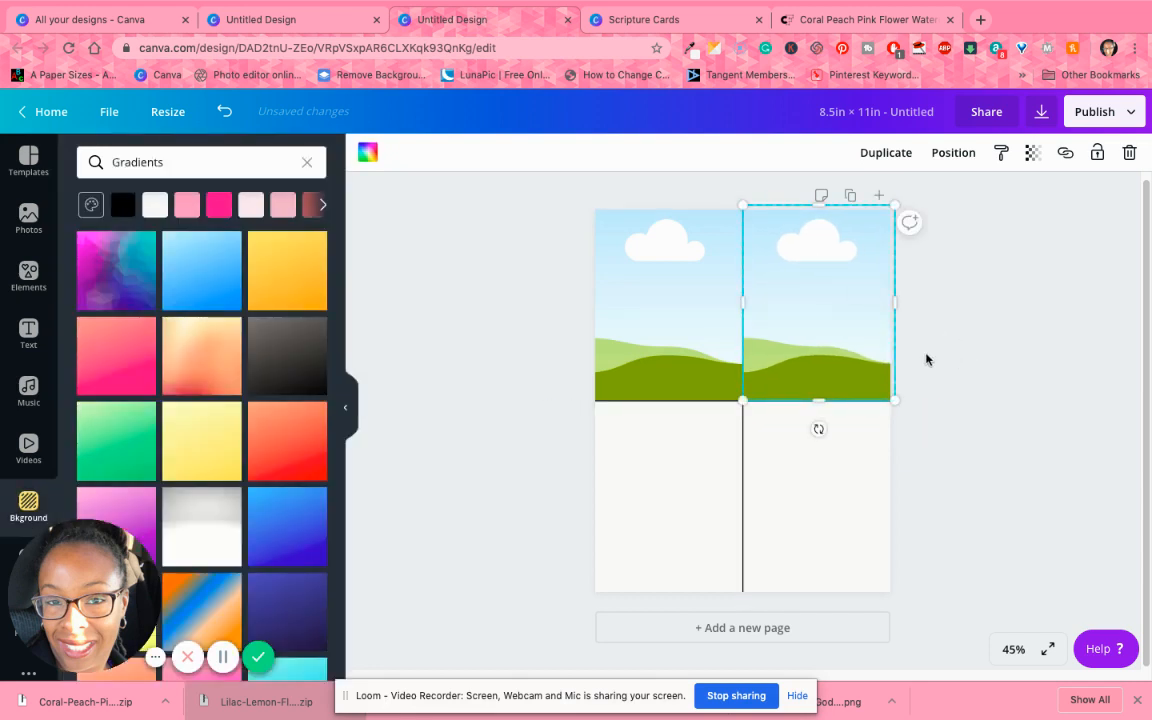
{"action": "left_click", "coordinate": [838, 311]}
{"action": "left_click_drag", "start_coordinate": [840, 312], "coordinate": [838, 306]}
{"action": "left_click_drag", "start_coordinate": [889, 207], "coordinate": [885, 213]}
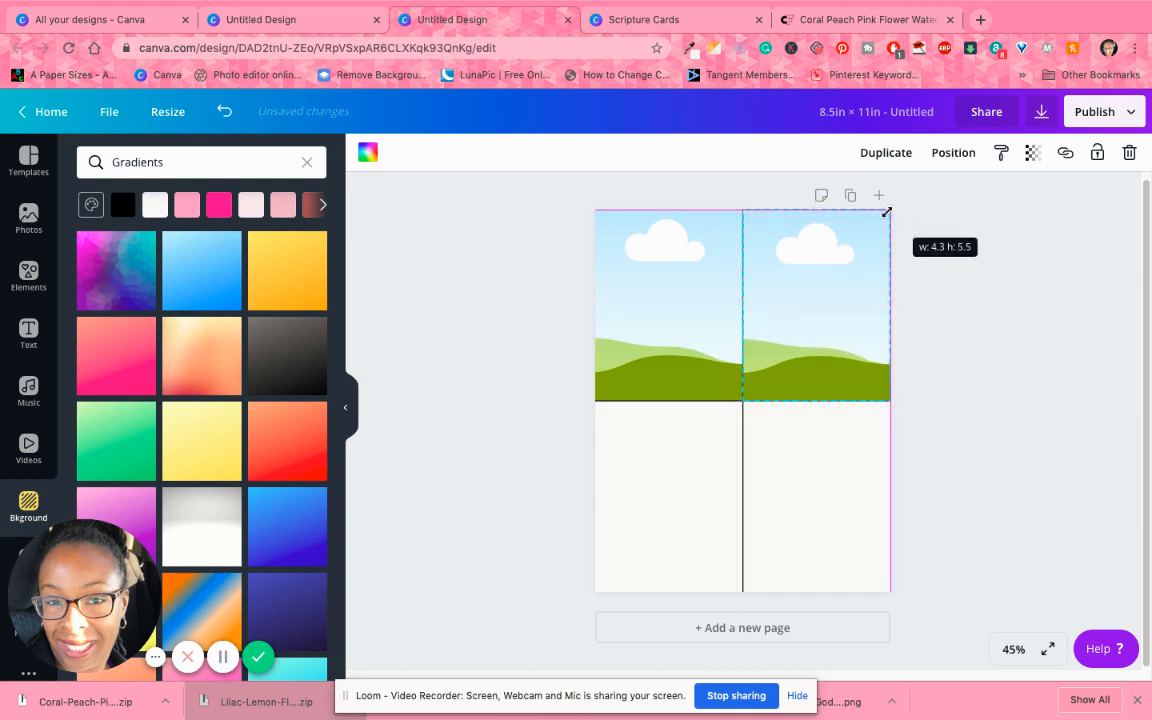
{"action": "left_click", "coordinate": [962, 303]}
- Duplicate the upper-right grid twice, placing one copy in the lower-right card and the other in the lower-left card
{"action": "left_click", "coordinate": [843, 352]}
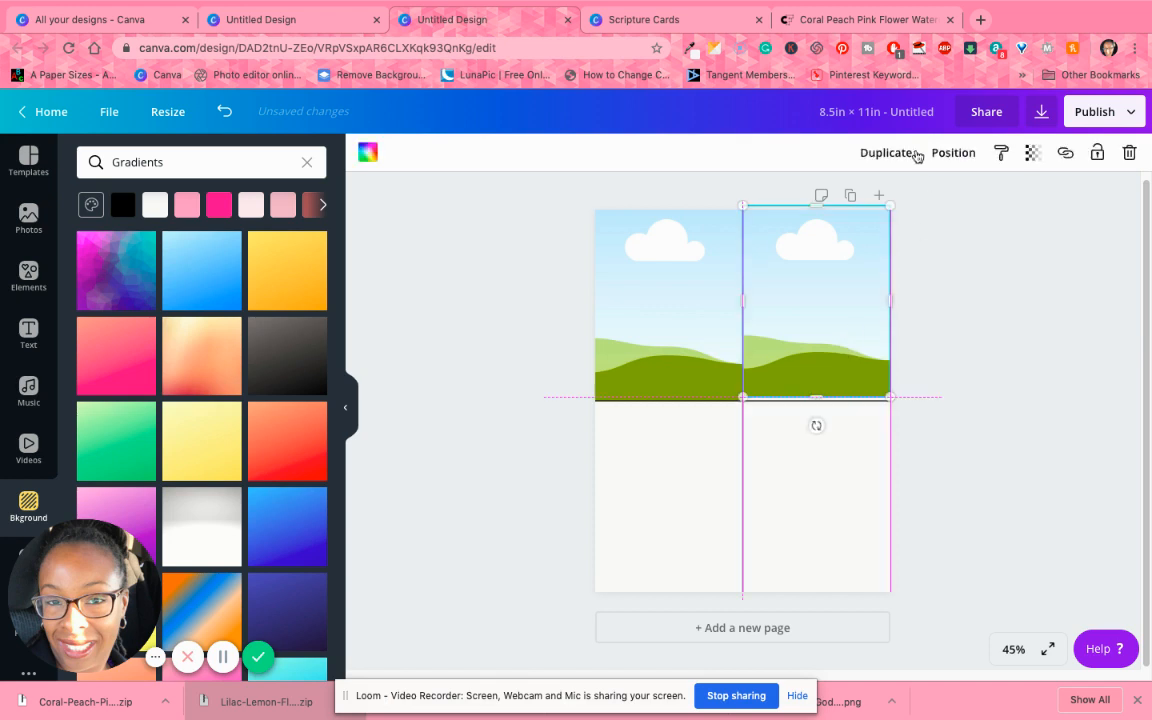
{"action": "left_click", "coordinate": [890, 156]}
{"action": "left_click_drag", "start_coordinate": [823, 314], "coordinate": [816, 499]}
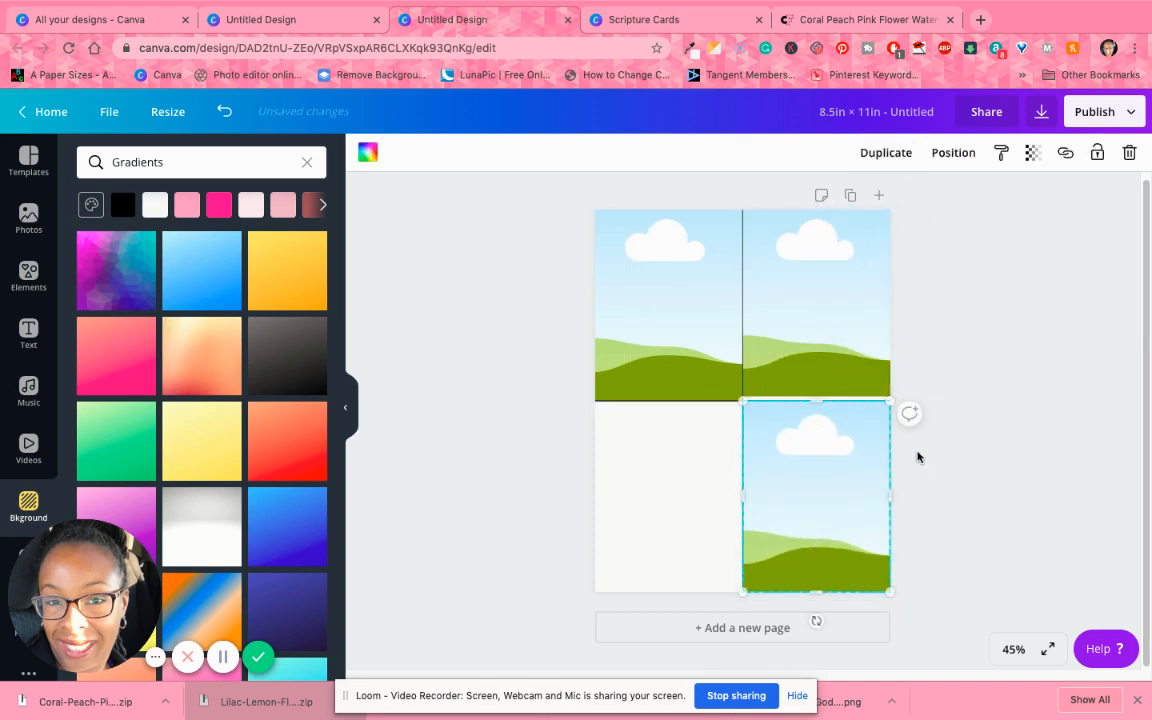
{"action": "left_click", "coordinate": [795, 303]}
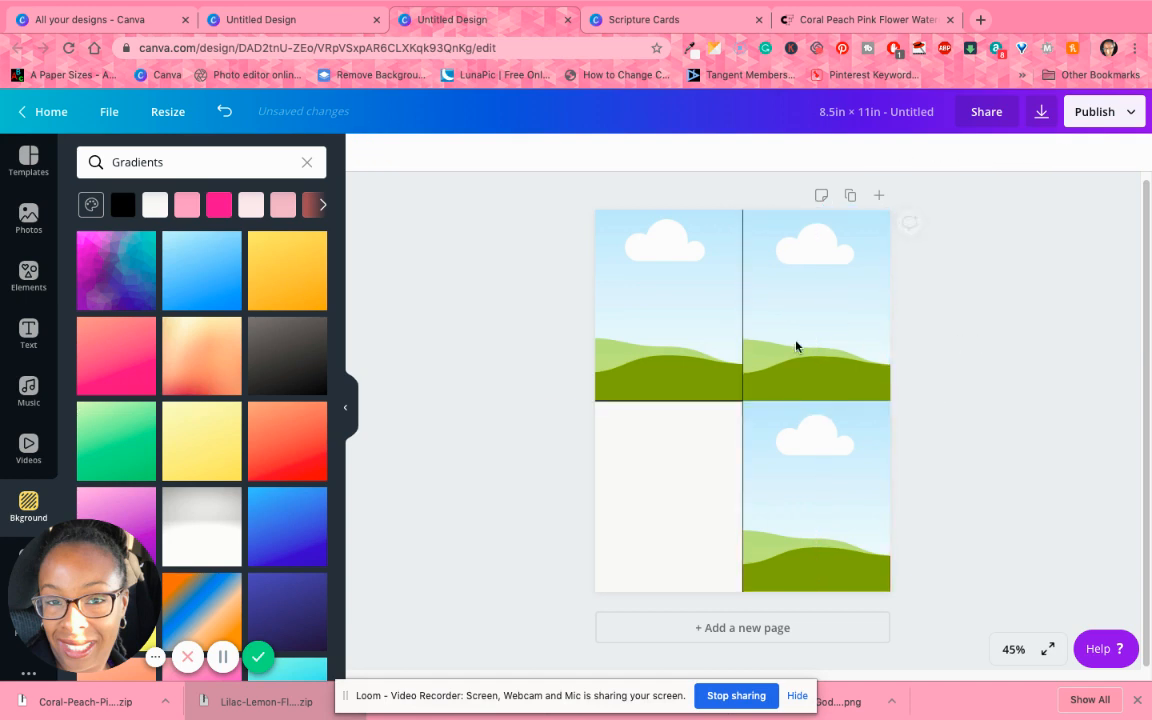
{"action": "left_click", "coordinate": [800, 327]}
{"action": "left_click", "coordinate": [875, 160]}
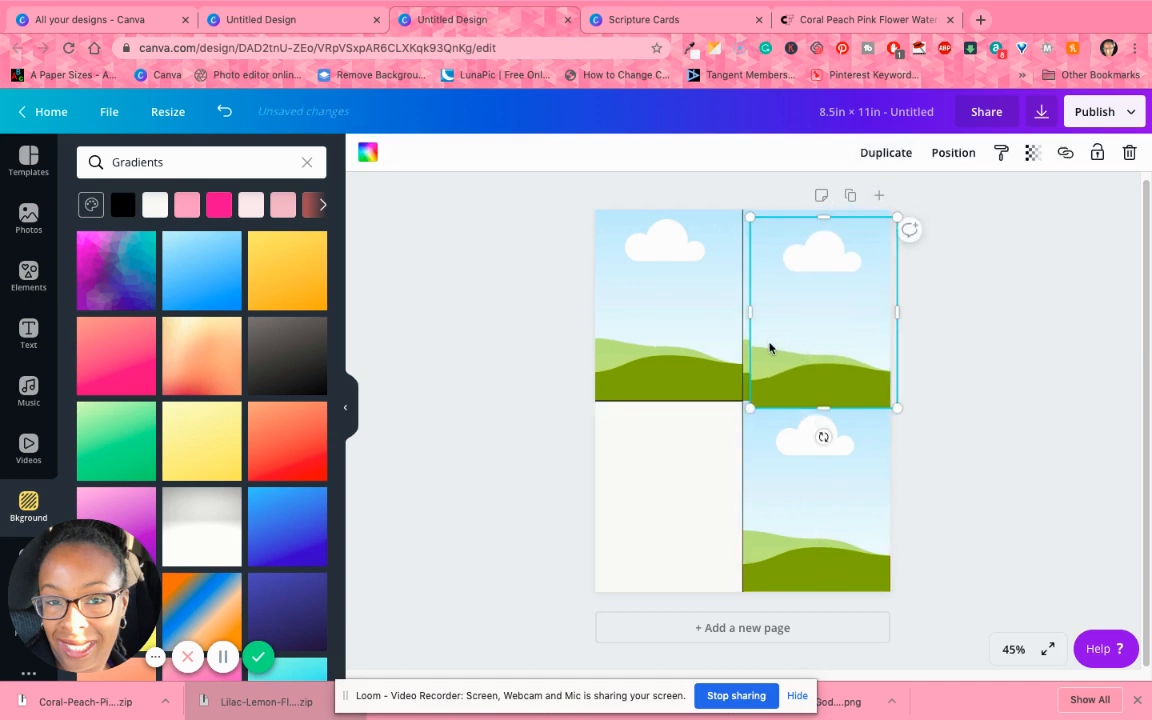
{"action": "left_click_drag", "start_coordinate": [769, 347], "coordinate": [612, 517]}
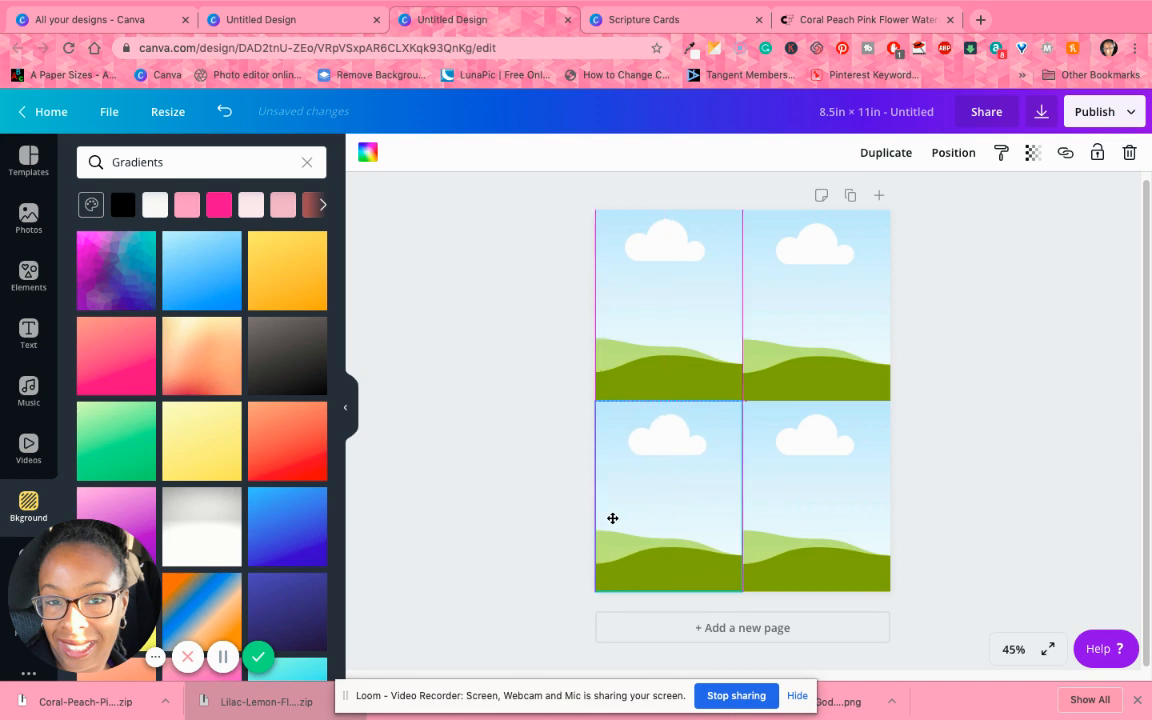
- Fit the two lower grids to the card edges, sizing the lower-left one to about 4.3 by 5.5 inches
{"action": "left_click", "coordinate": [1036, 391]}
{"action": "left_click", "coordinate": [721, 471]}
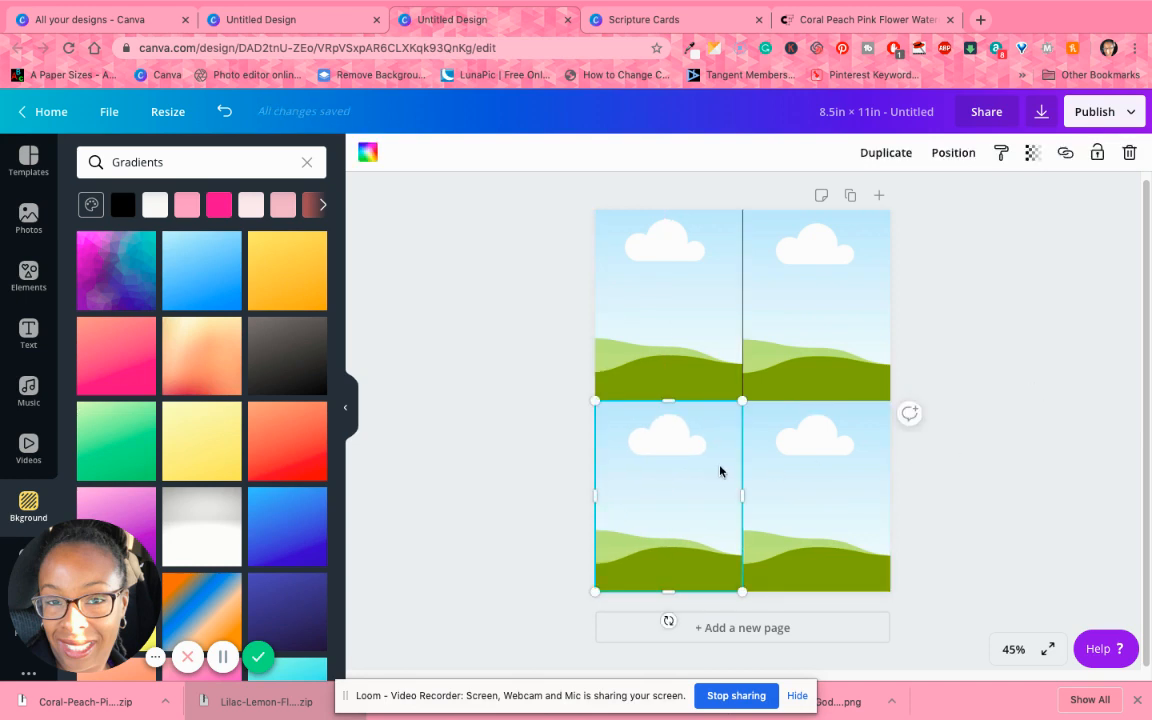
{"action": "left_click_drag", "start_coordinate": [718, 473], "coordinate": [720, 471]}
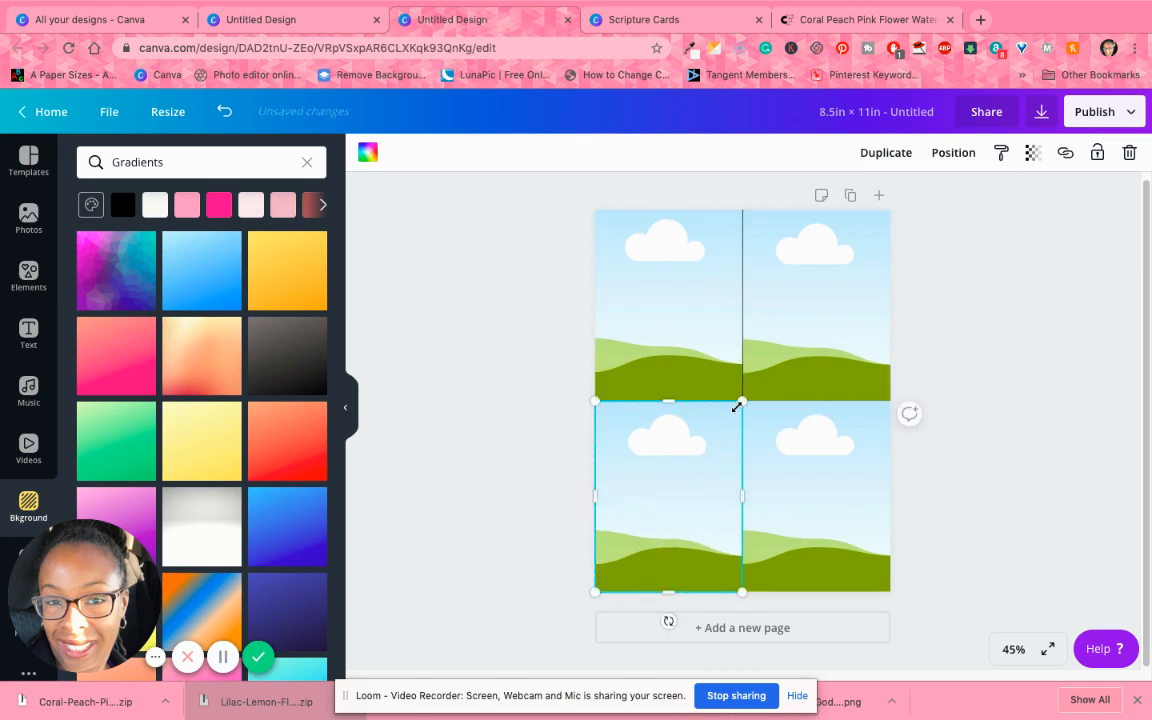
{"action": "left_click_drag", "start_coordinate": [737, 406], "coordinate": [738, 401]}
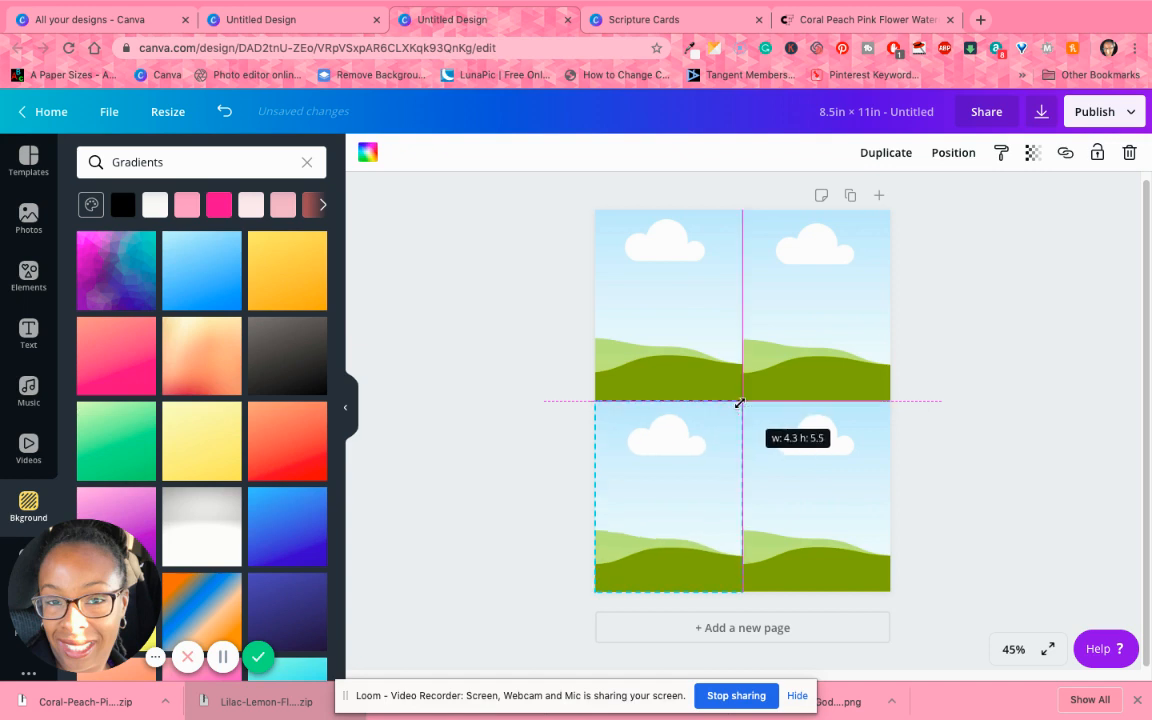
{"action": "left_click", "coordinate": [990, 449]}
{"action": "left_click", "coordinate": [757, 475]}
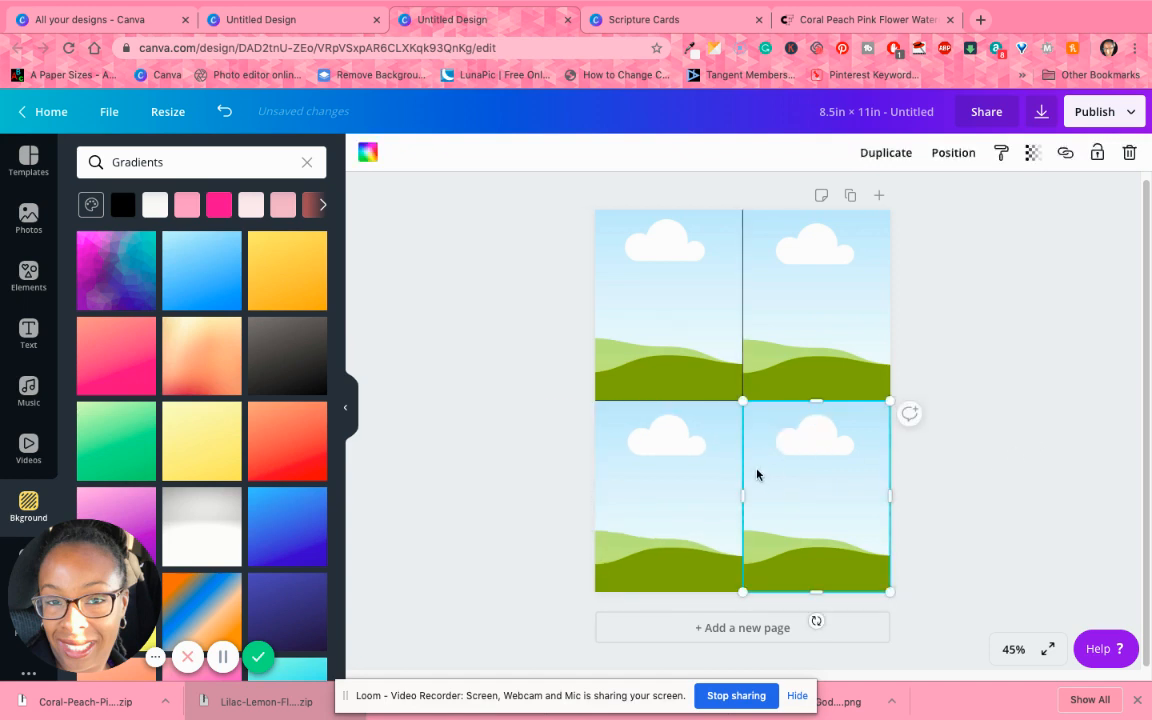
{"action": "left_click_drag", "start_coordinate": [745, 404], "coordinate": [746, 402]}
{"action": "left_click", "coordinate": [986, 460]}
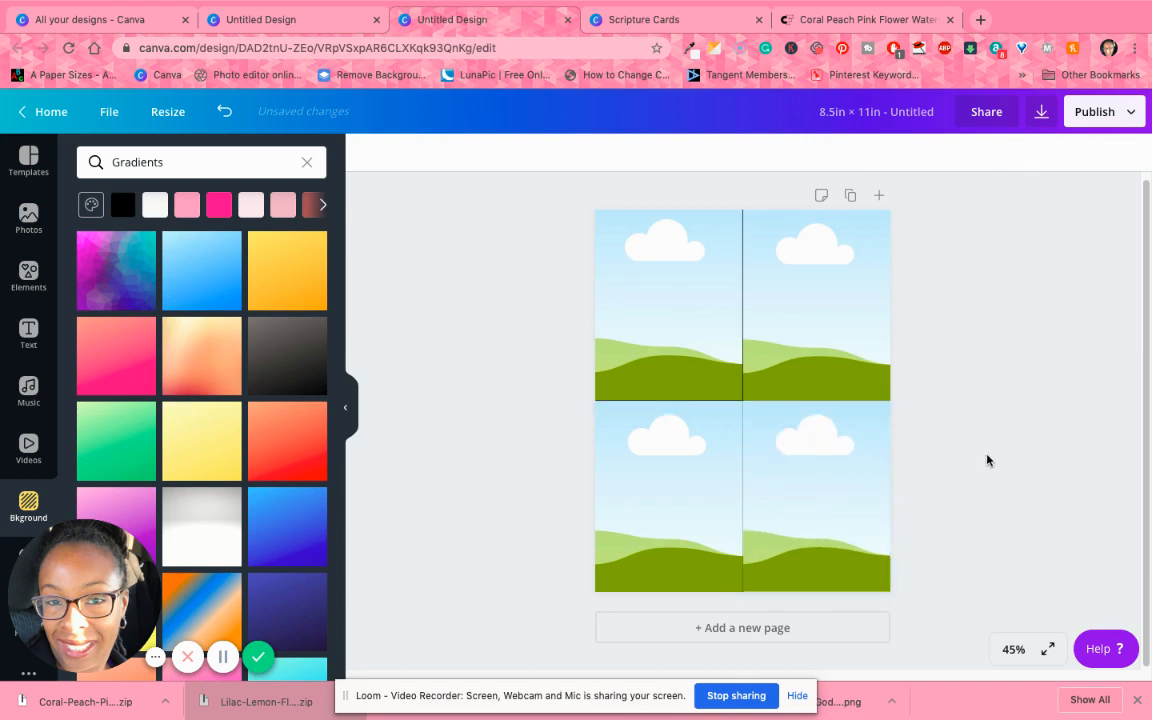
- Bring the vertical and the horizontal dividing lines to the front of the four image grids
{"action": "left_click", "coordinate": [740, 286]}
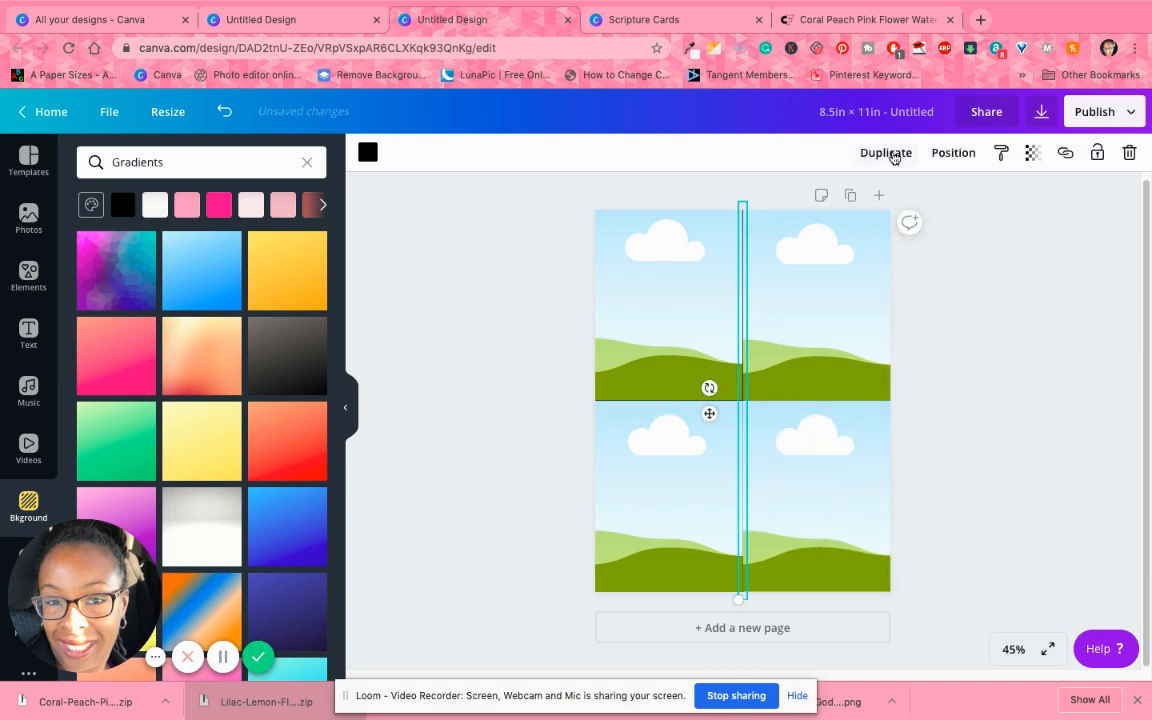
{"action": "left_click", "coordinate": [950, 153]}
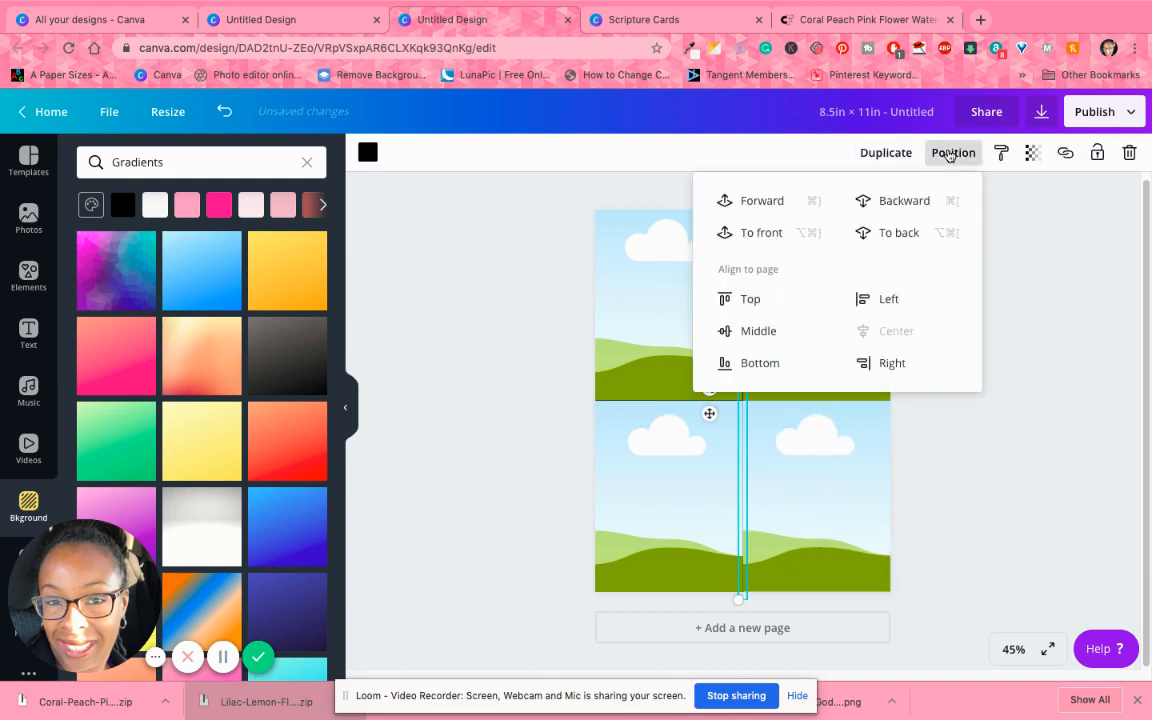
{"action": "left_click", "coordinate": [761, 232]}
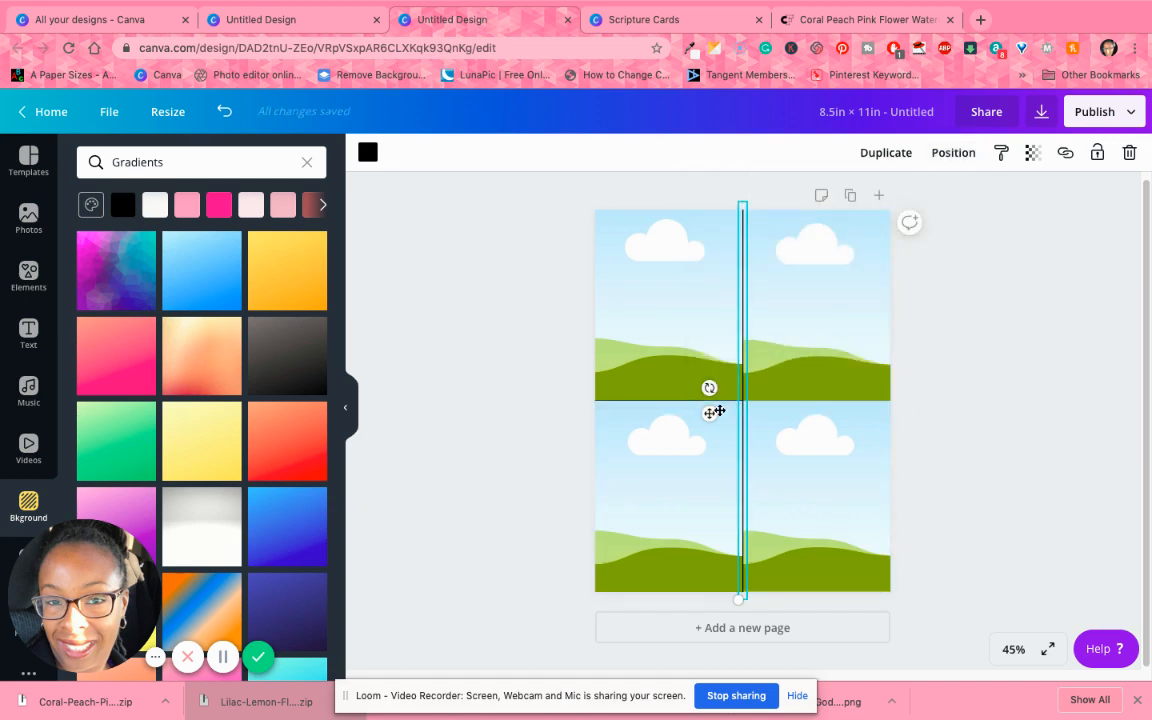
{"action": "left_click_drag", "start_coordinate": [710, 388], "coordinate": [716, 404]}
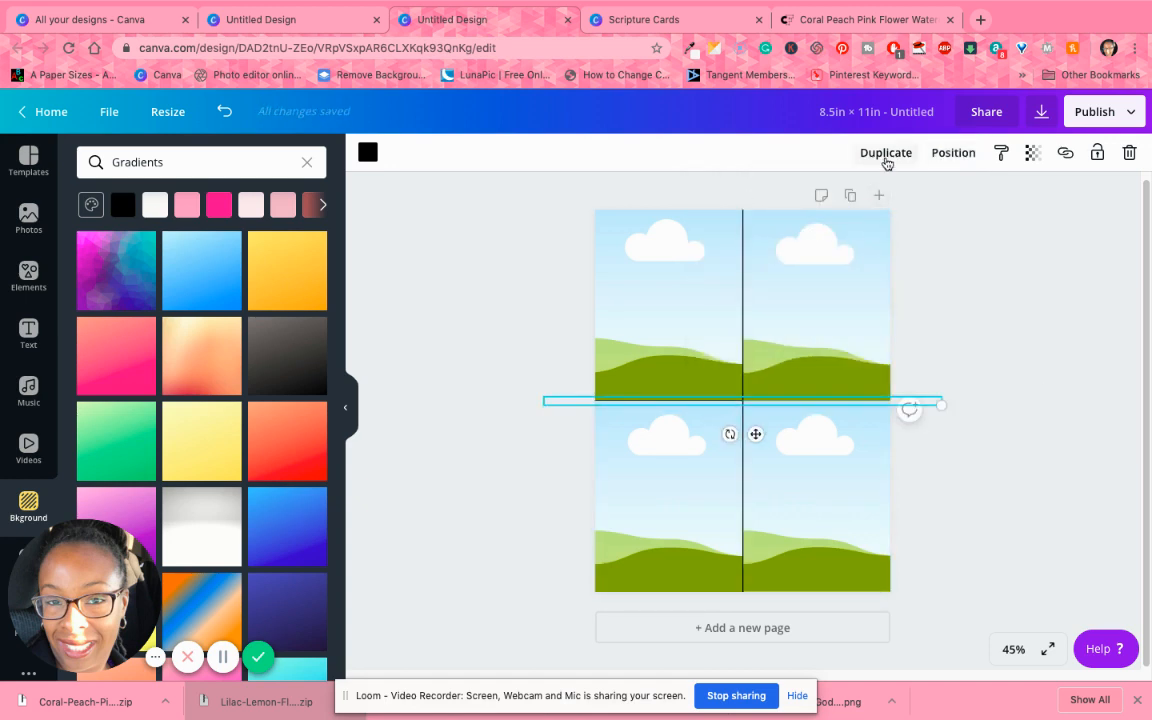
{"action": "left_click", "coordinate": [951, 157]}
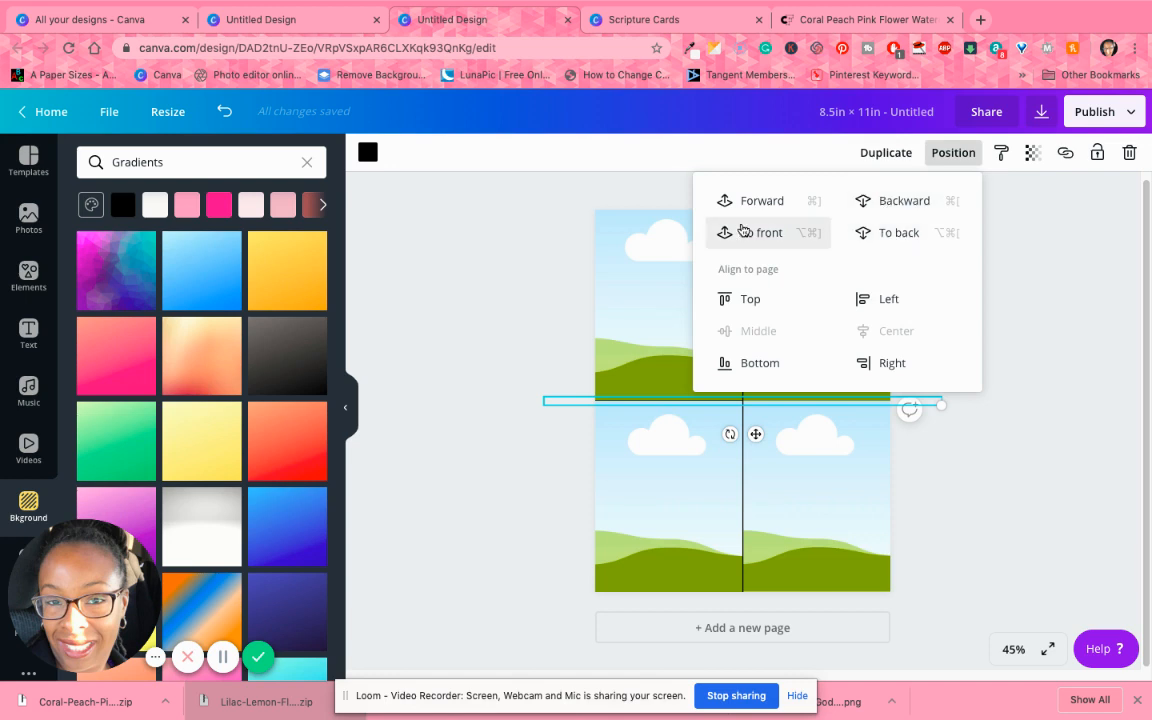
{"action": "left_click", "coordinate": [761, 232]}
- Fill the upper-left card's grid with the violet default color
{"action": "left_click", "coordinate": [660, 299]}
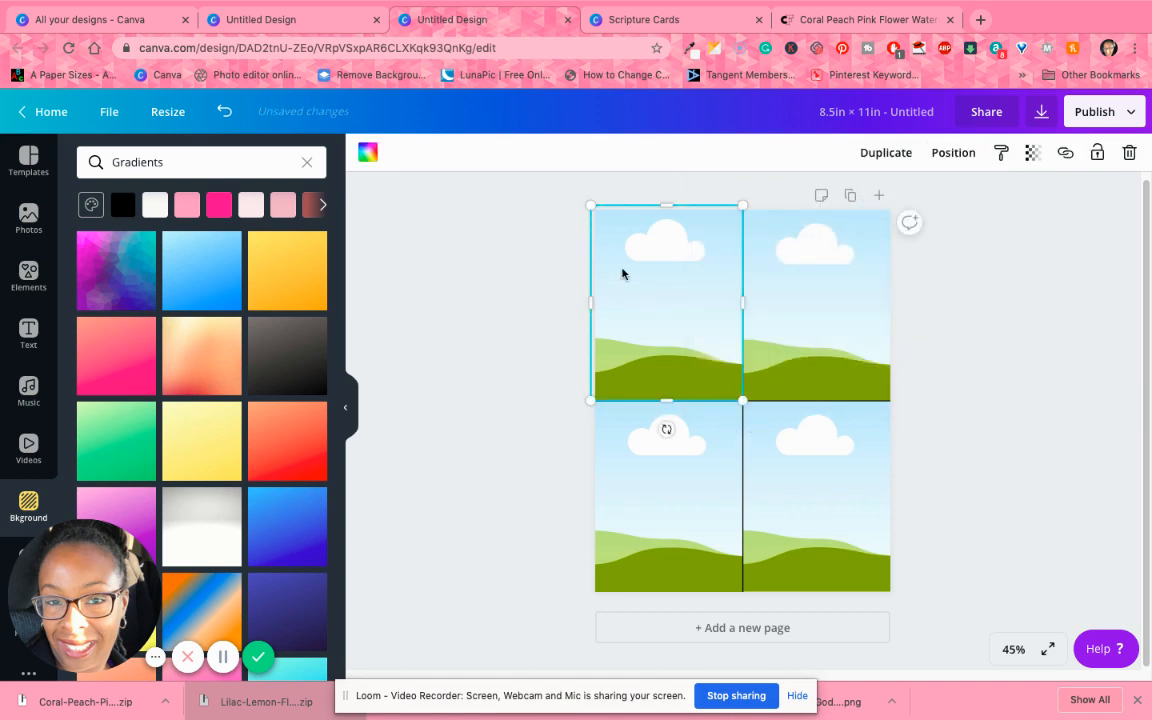
{"action": "left_click", "coordinate": [369, 152]}
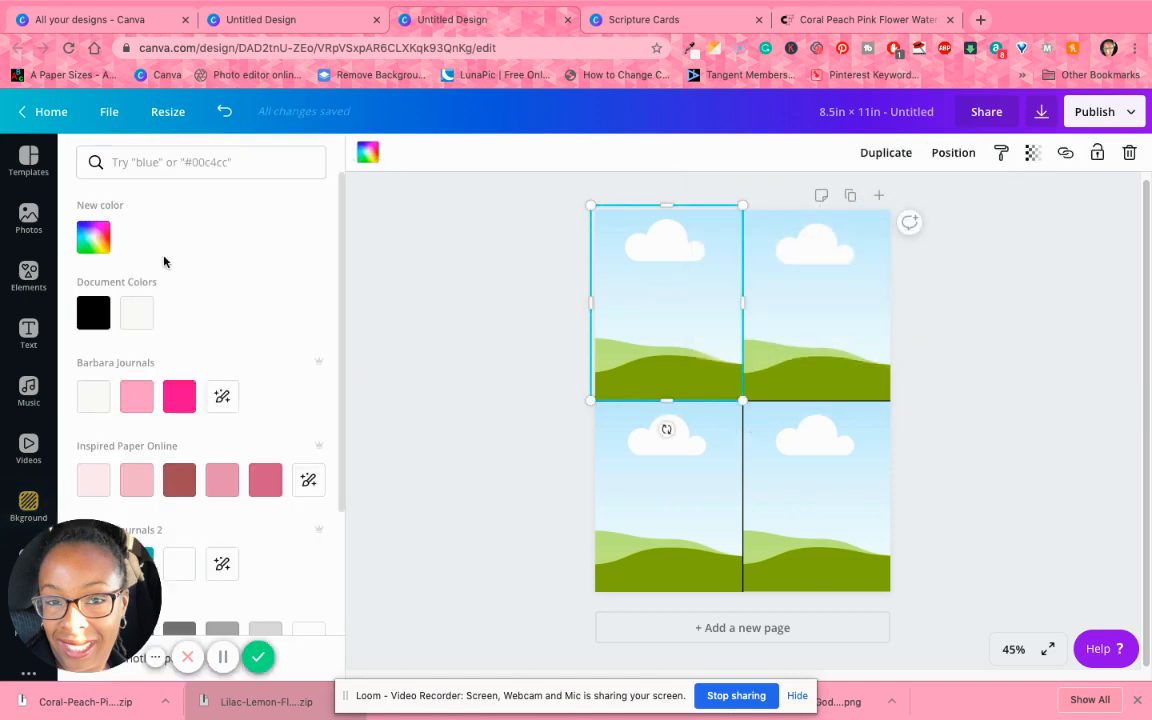
{"action": "left_click", "coordinate": [86, 233]}
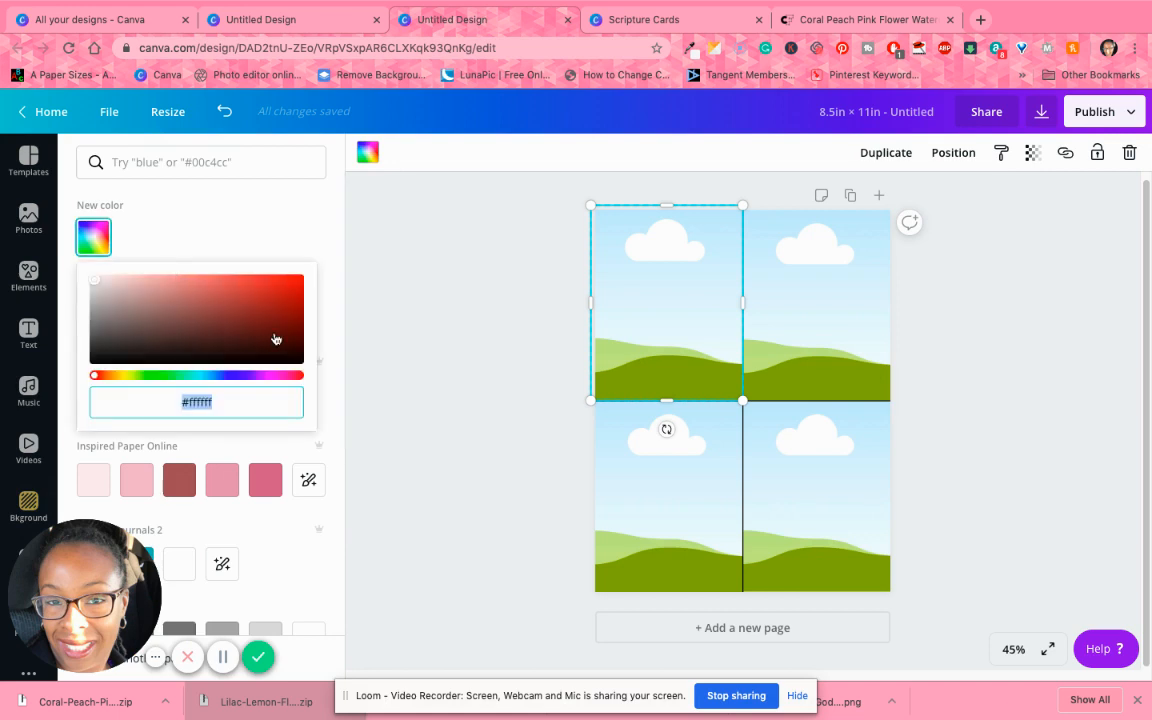
{"action": "left_click", "coordinate": [464, 337]}
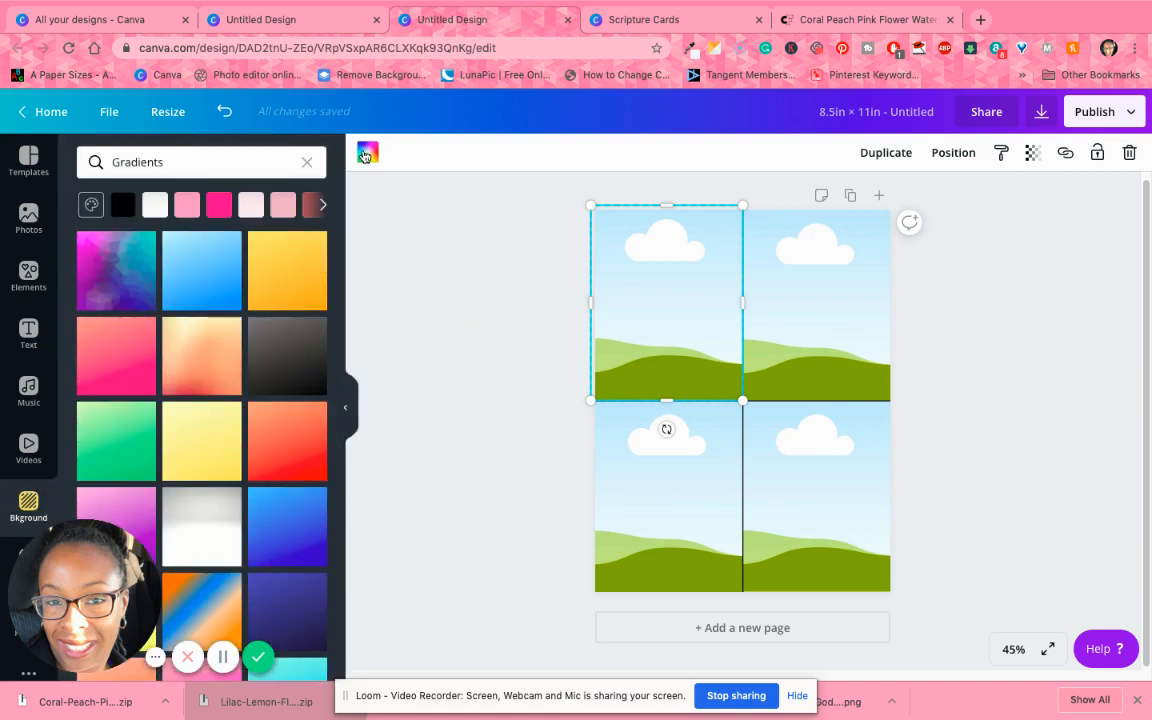
{"action": "left_click", "coordinate": [366, 154]}
{"action": "scroll", "coordinate": [280, 332], "scroll_direction": "down", "scroll_amount": 4}
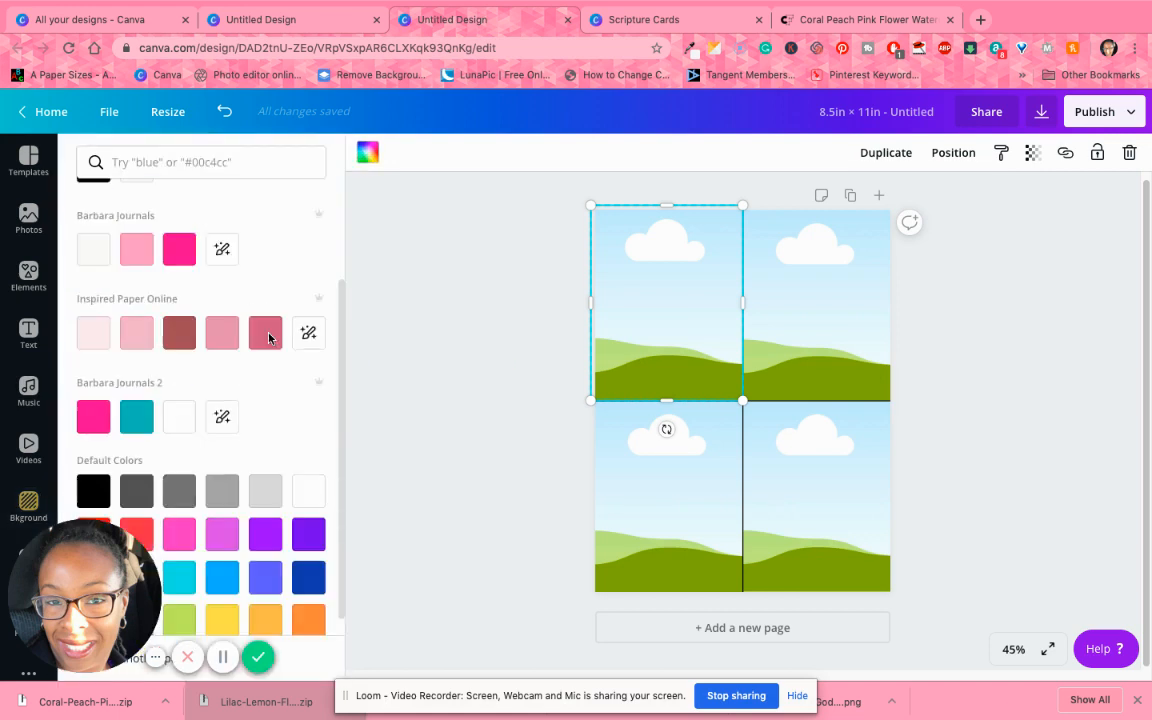
{"action": "left_click", "coordinate": [308, 512]}
- Color the upper-right grid periwinkle, the lower-left grid bright blue and the lower-right grid dark blue from the default colors
{"action": "left_click", "coordinate": [830, 320]}
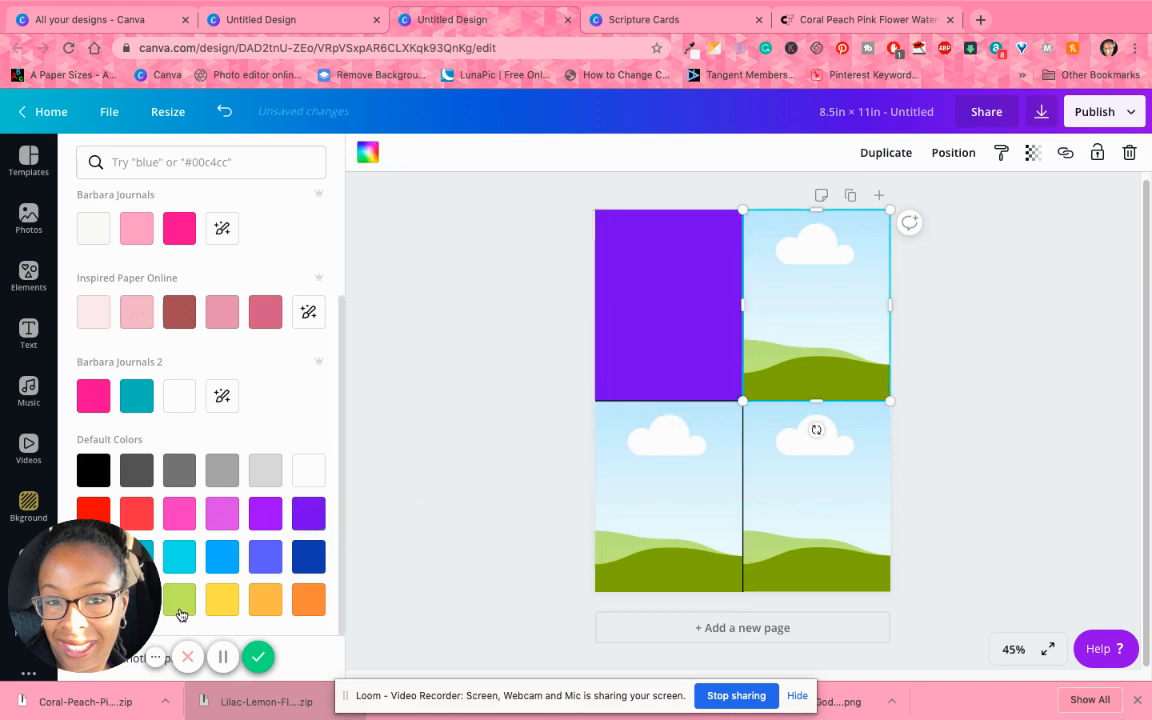
{"action": "left_click", "coordinate": [266, 567]}
{"action": "left_click", "coordinate": [671, 540]}
{"action": "left_click", "coordinate": [222, 556]}
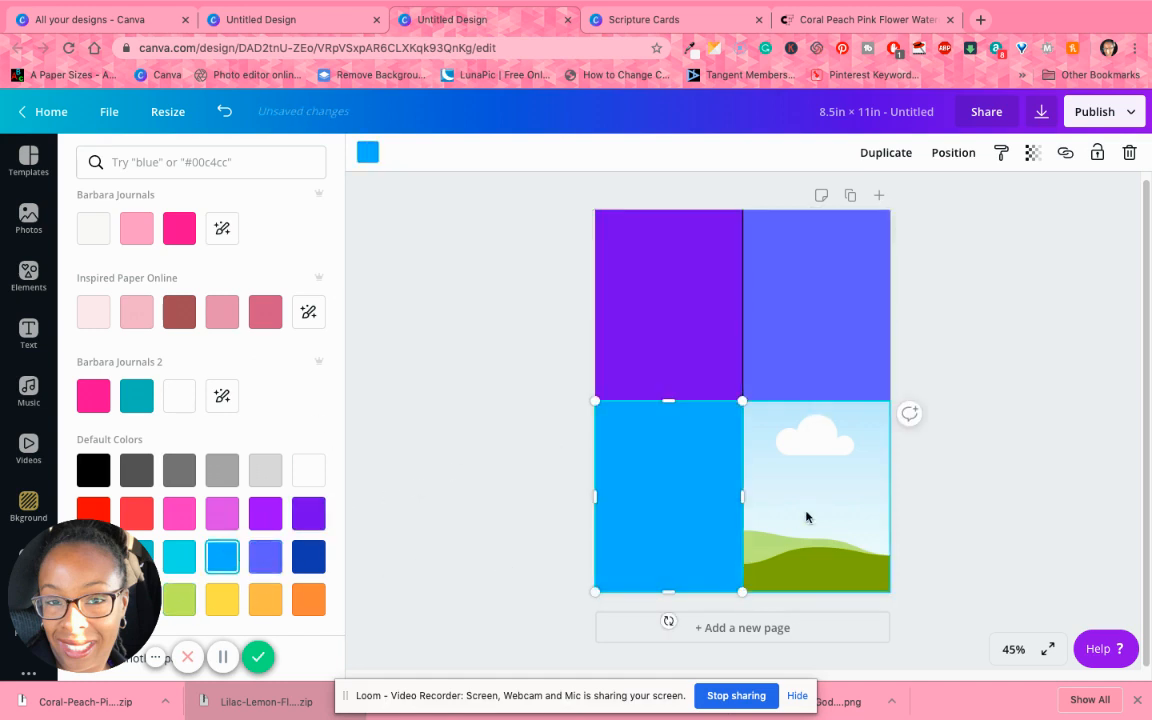
{"action": "left_click", "coordinate": [806, 517]}
{"action": "left_click", "coordinate": [308, 556]}
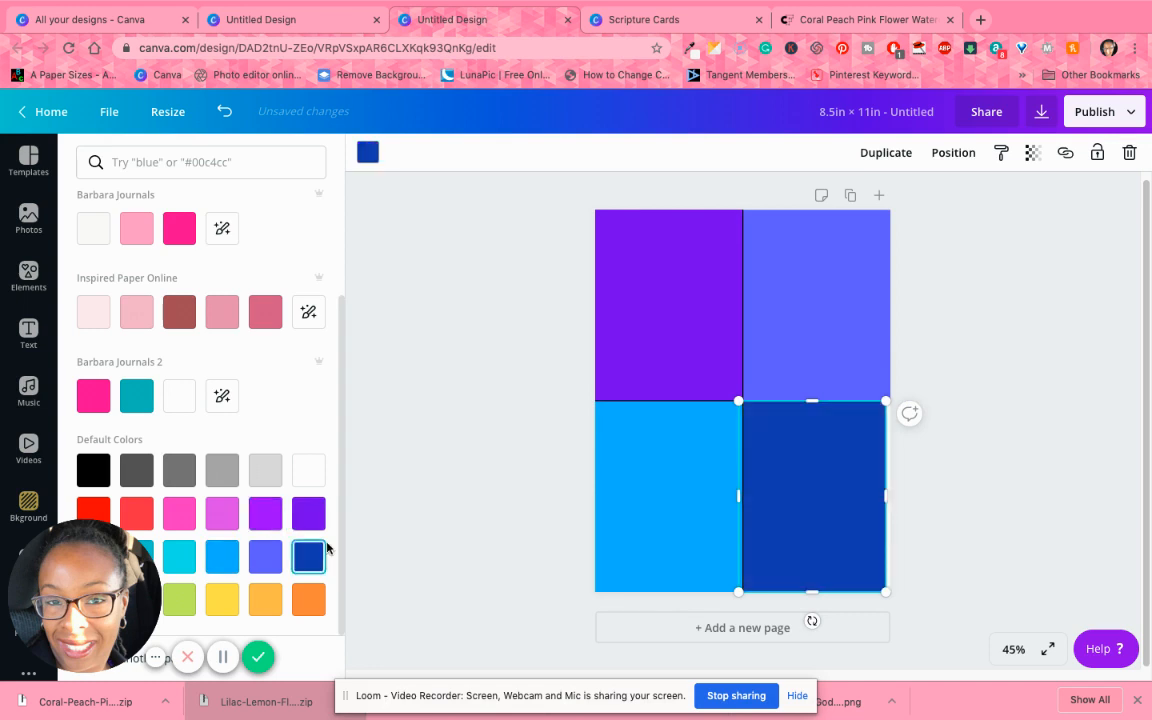
{"action": "left_click", "coordinate": [1013, 315]}
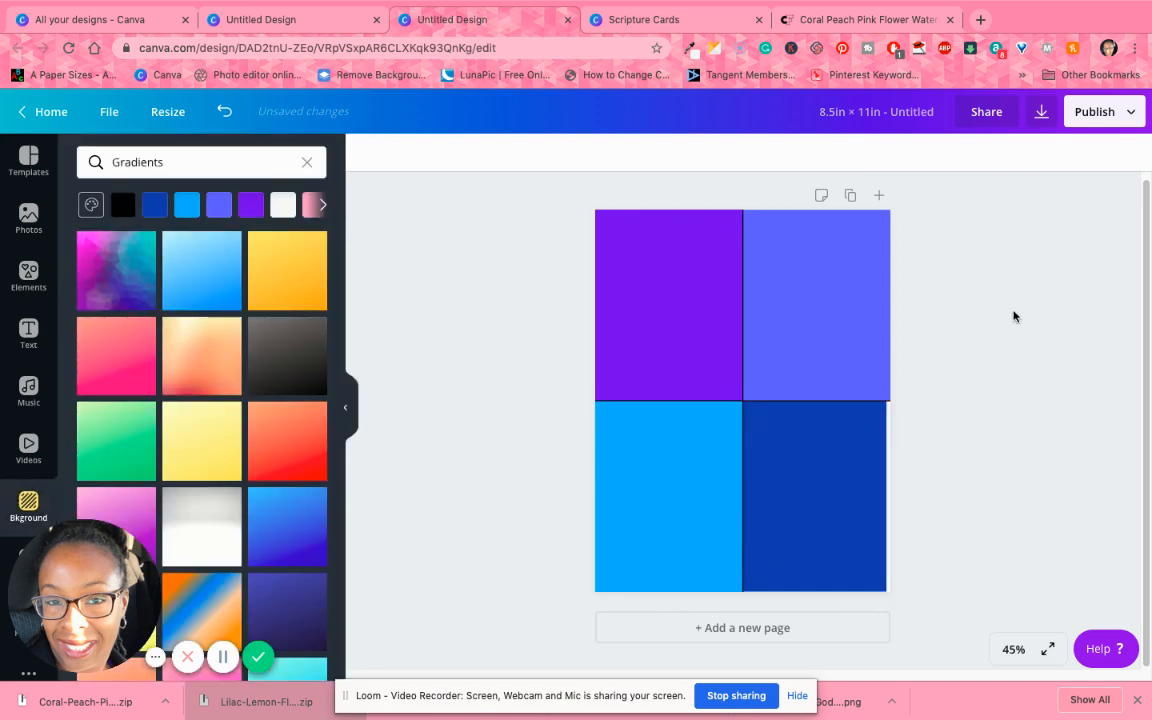
- Widen the dark blue lower-right grid to 4.4 inches so it reaches the page's right edge
{"action": "left_click", "coordinate": [884, 385]}
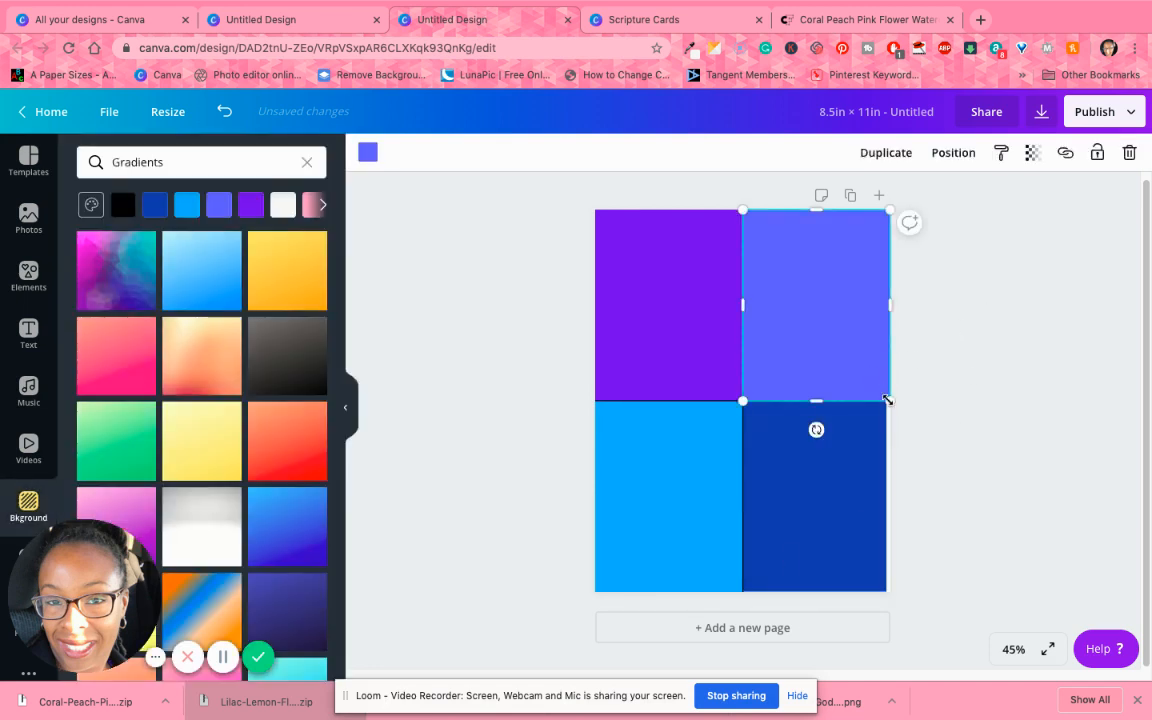
{"action": "left_click_drag", "start_coordinate": [884, 393], "coordinate": [889, 396]}
{"action": "left_click_drag", "start_coordinate": [815, 400], "coordinate": [816, 404]}
{"action": "left_click_drag", "start_coordinate": [884, 456], "coordinate": [892, 491]}
{"action": "left_click", "coordinate": [853, 527]}
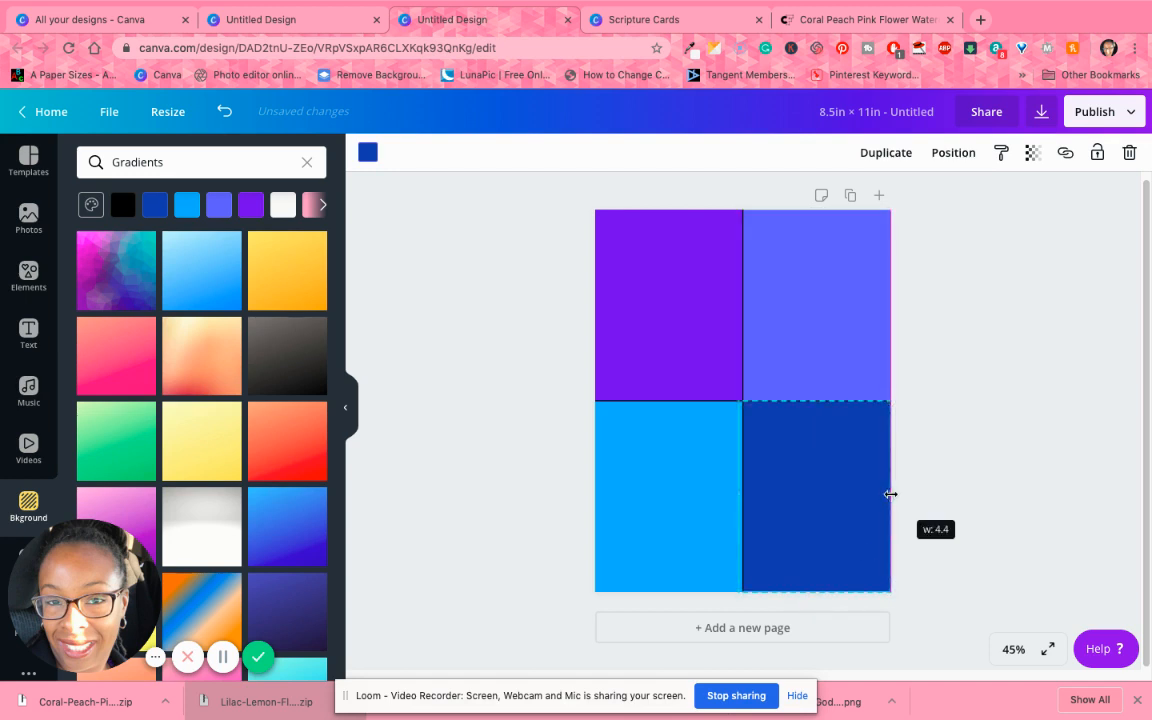
{"action": "left_click", "coordinate": [998, 330]}
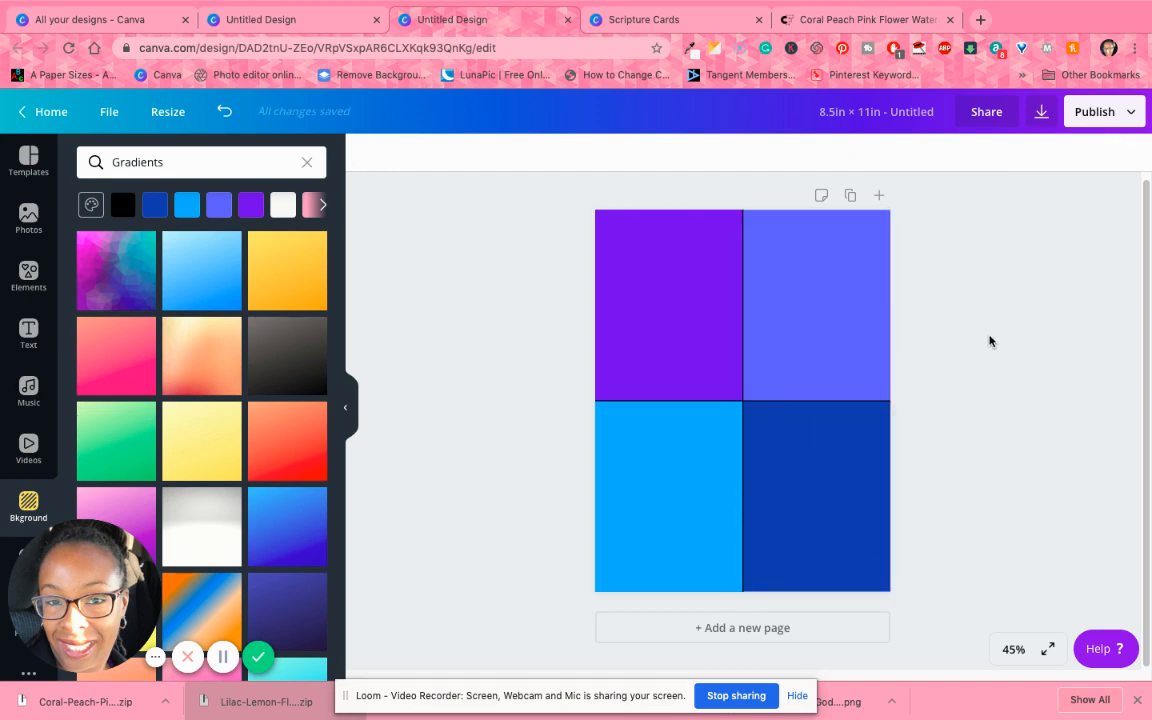
{"action": "scroll", "coordinate": [939, 354], "scroll_direction": "up", "scroll_amount": 1}
{"action": "scroll", "coordinate": [960, 352], "scroll_direction": "down", "scroll_amount": 1}
- Clear the color fills and delete all four grids, keeping only the black dividing lines on the page
{"action": "left_click", "coordinate": [650, 280]}
{"action": "key", "text": "Delete"}
{"action": "left_click", "coordinate": [789, 298]}
{"action": "key", "text": "Delete"}
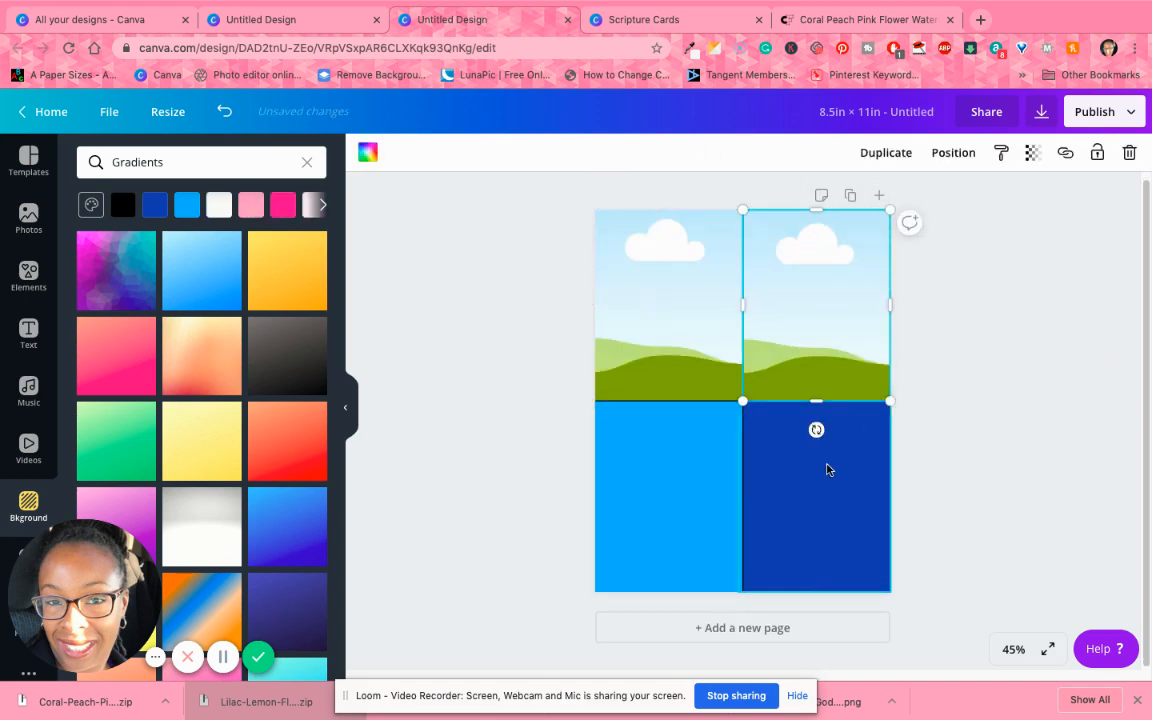
{"action": "left_click", "coordinate": [815, 490]}
{"action": "key", "text": "Delete"}
{"action": "left_click", "coordinate": [671, 504]}
{"action": "key", "text": "Delete"}
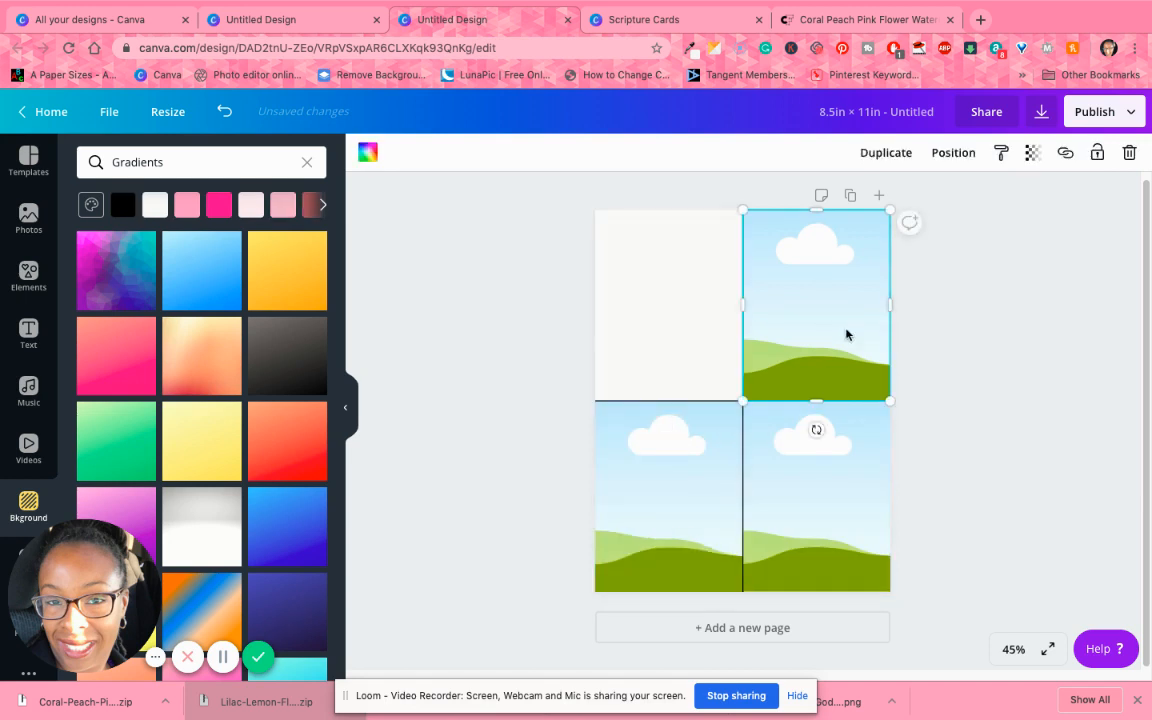
{"action": "left_click", "coordinate": [591, 491]}
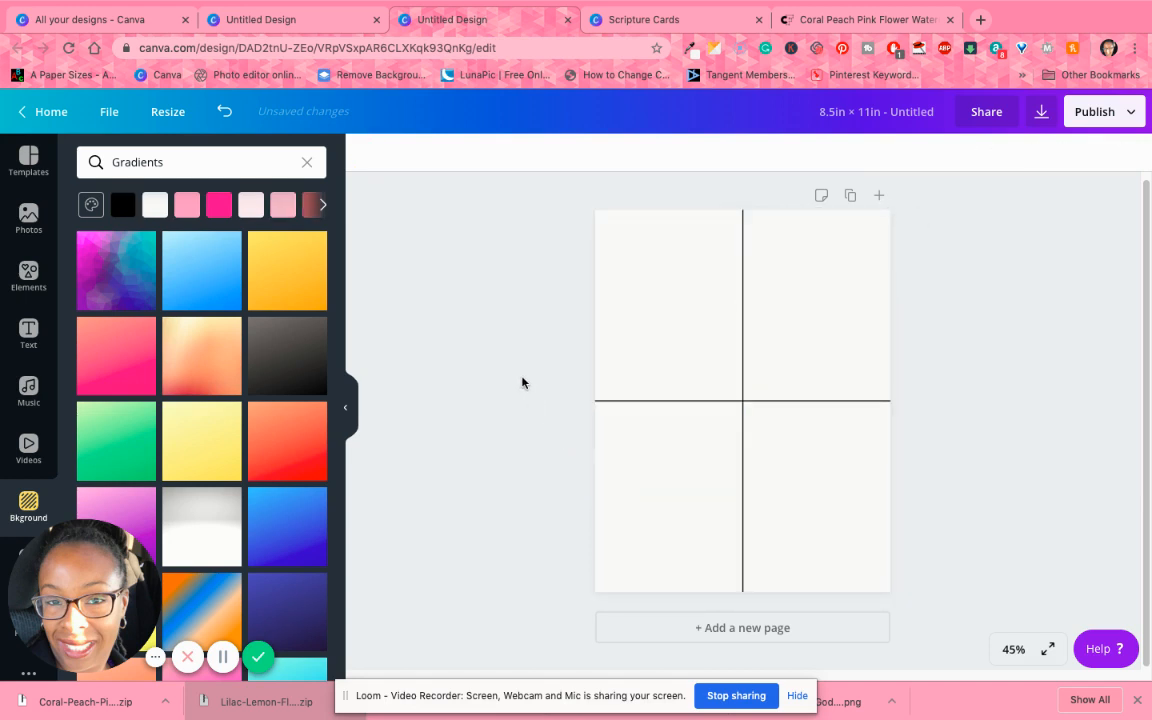
- Open the 11x8.5 Memory Cards Template and the 8.5x11 Memory Cards Template from the list of all designs
{"action": "left_click", "coordinate": [330, 28]}
{"action": "left_click", "coordinate": [115, 18]}
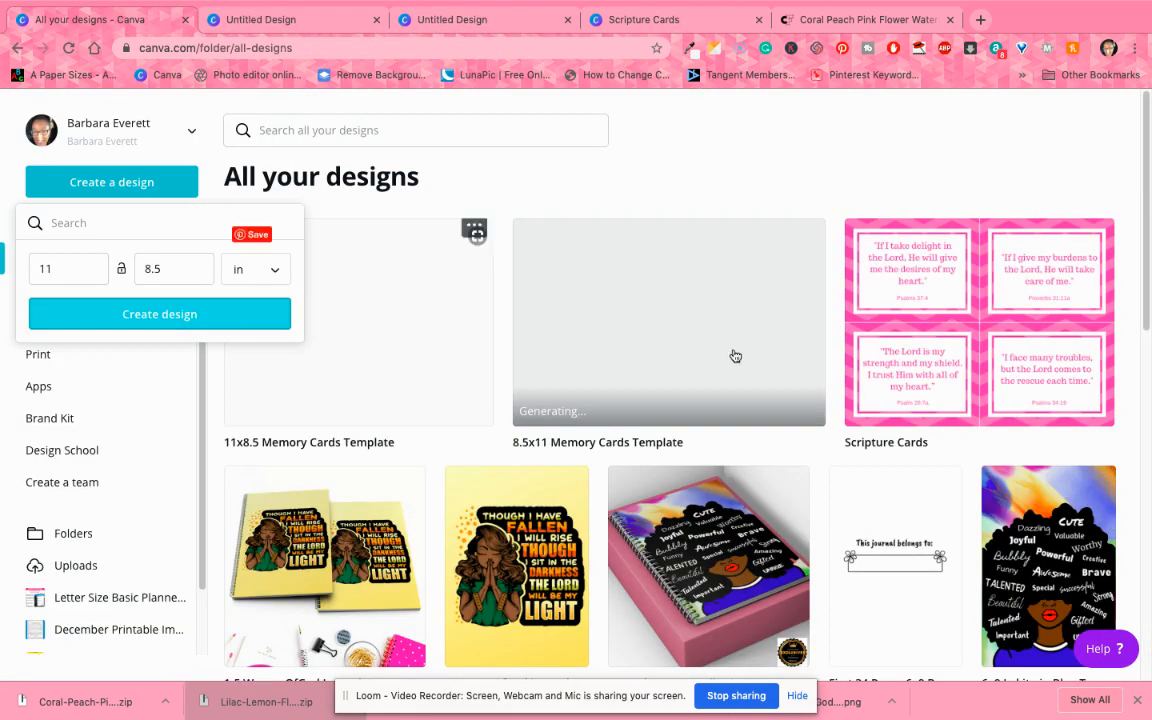
{"action": "left_click", "coordinate": [357, 362]}
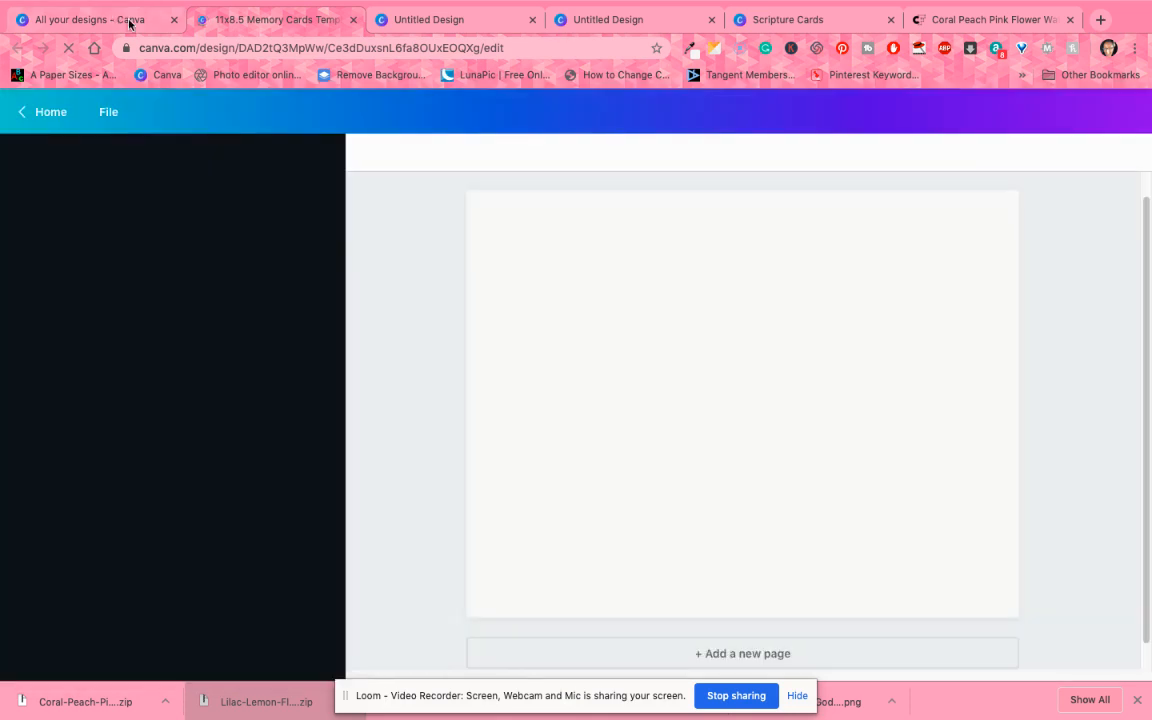
{"action": "left_click", "coordinate": [120, 19]}
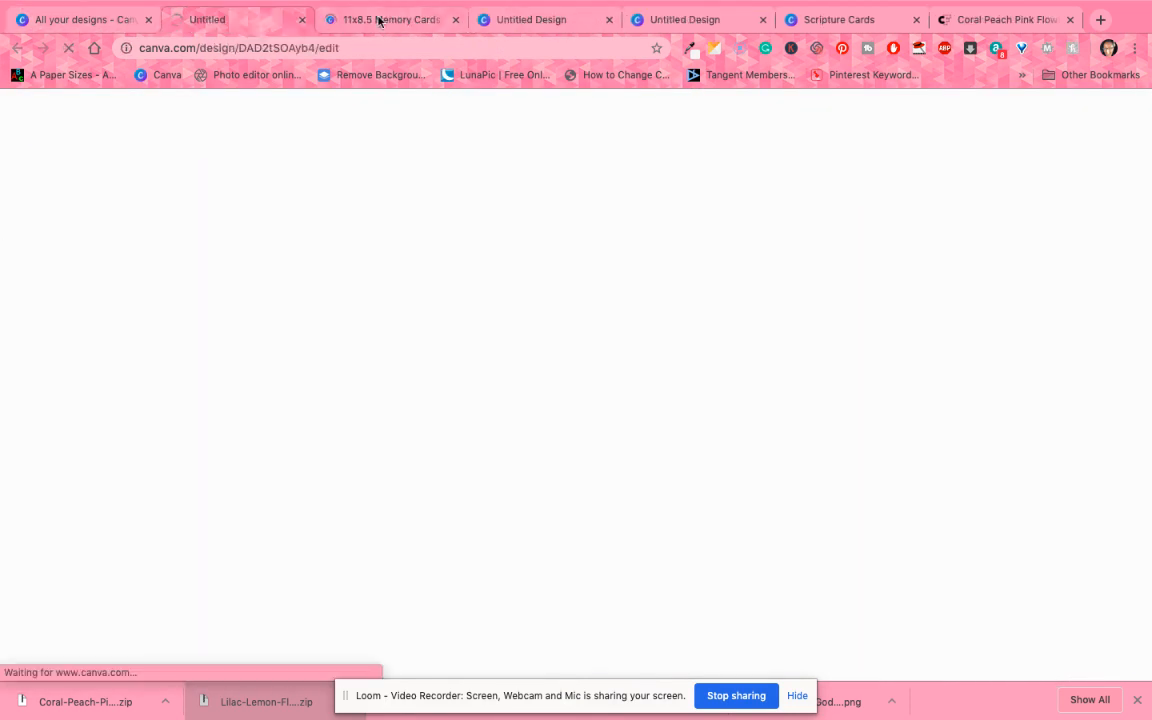
- Close the 11x8.5 Memory Cards Template and show the scripture cards on page 2 of the 8.5x11 Memory Cards Template
{"action": "left_click", "coordinate": [379, 20]}
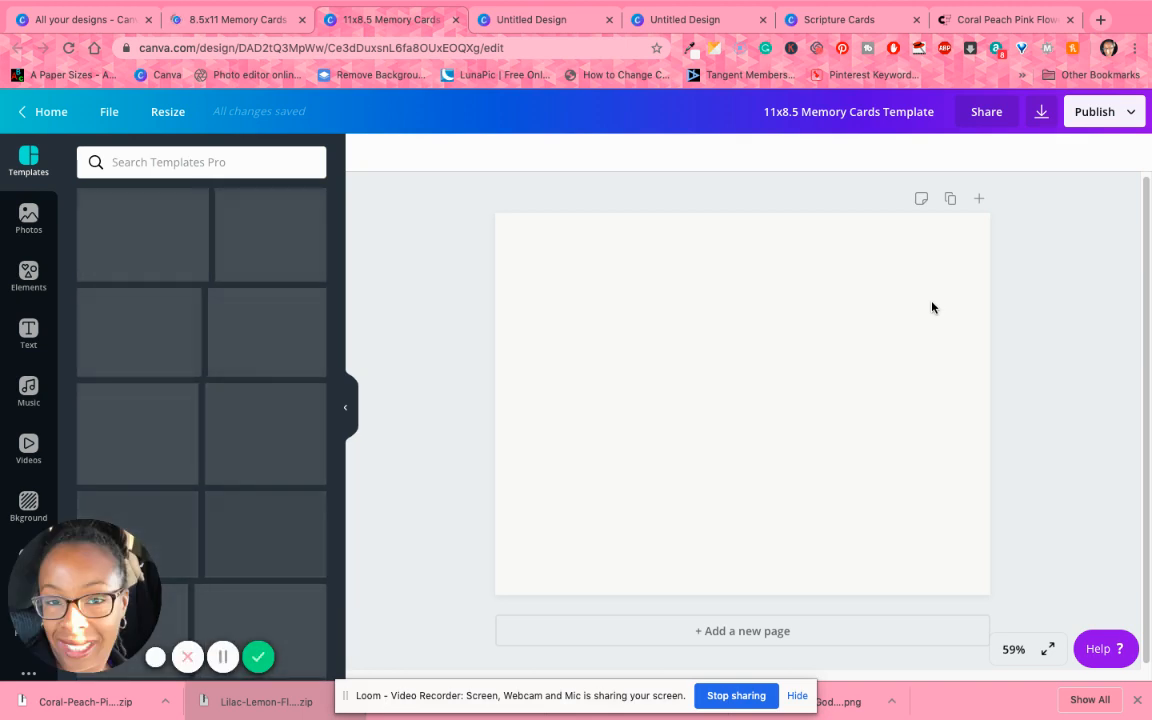
{"action": "left_click", "coordinate": [457, 20]}
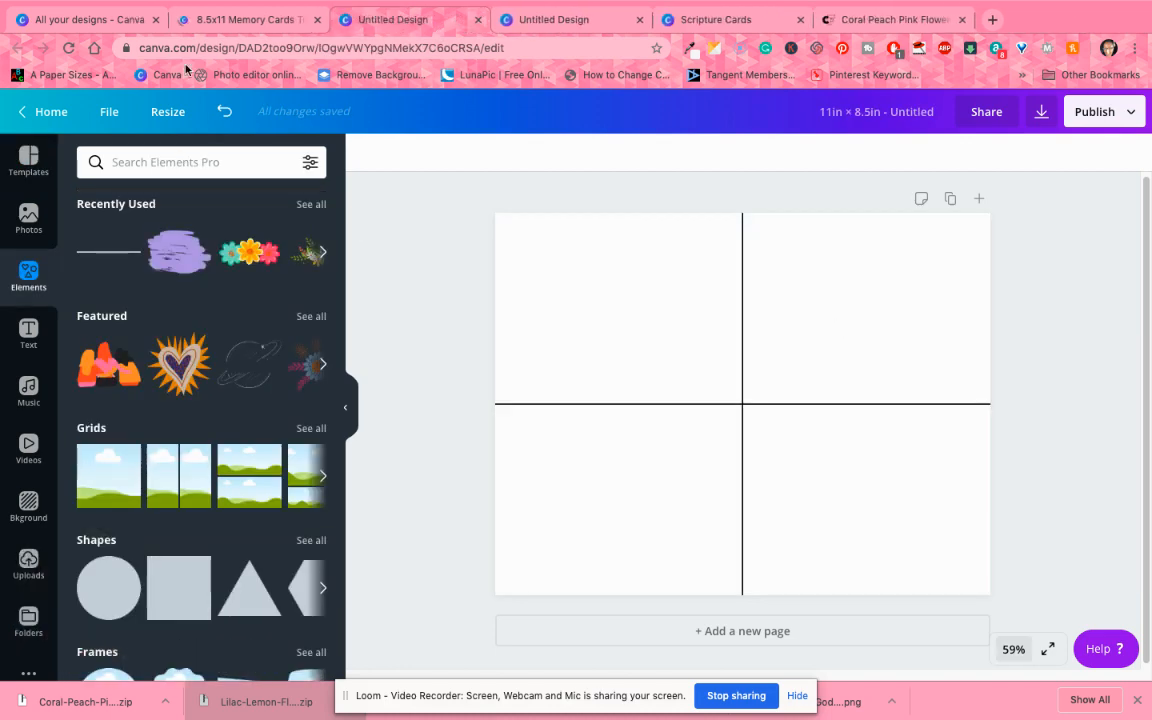
{"action": "left_click", "coordinate": [252, 16]}
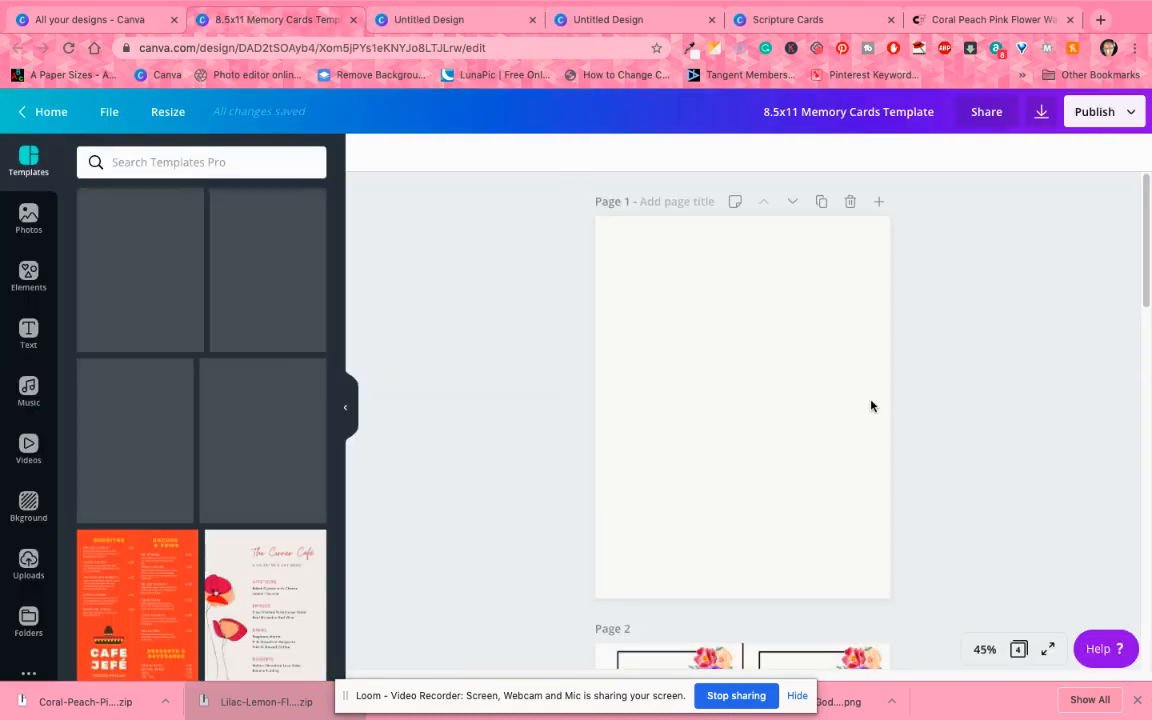
{"action": "scroll", "coordinate": [912, 382], "scroll_direction": "down", "scroll_amount": 5}
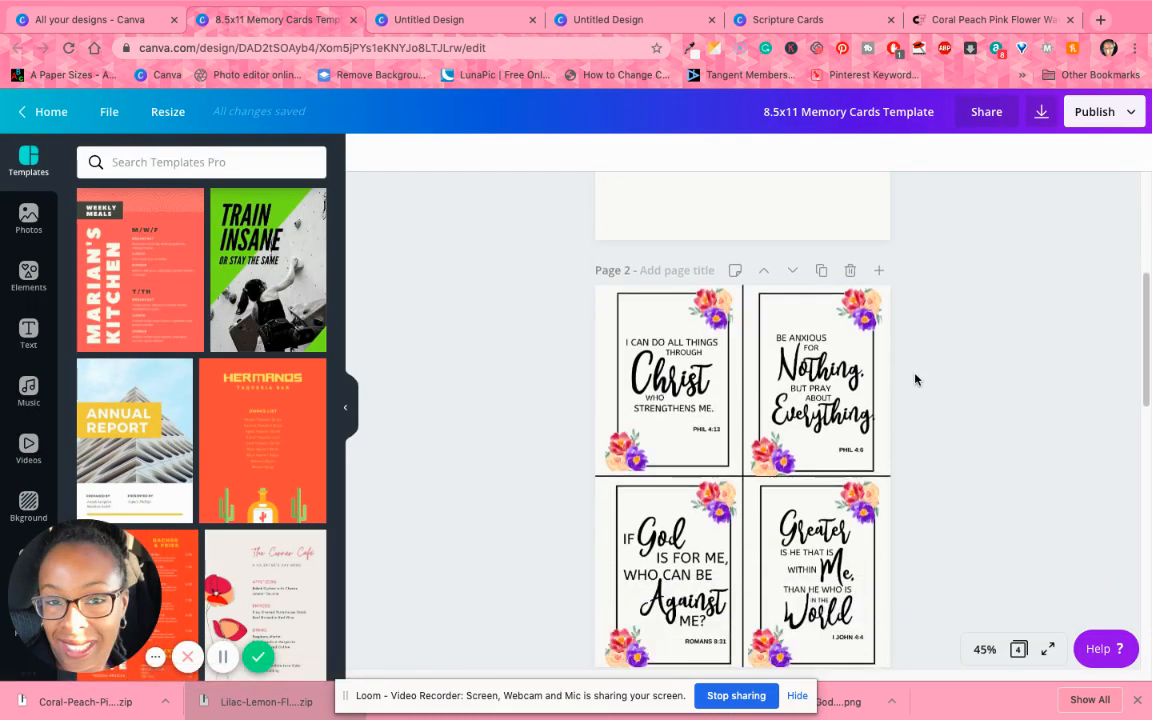
{"action": "scroll", "coordinate": [924, 355], "scroll_direction": "up", "scroll_amount": 2}
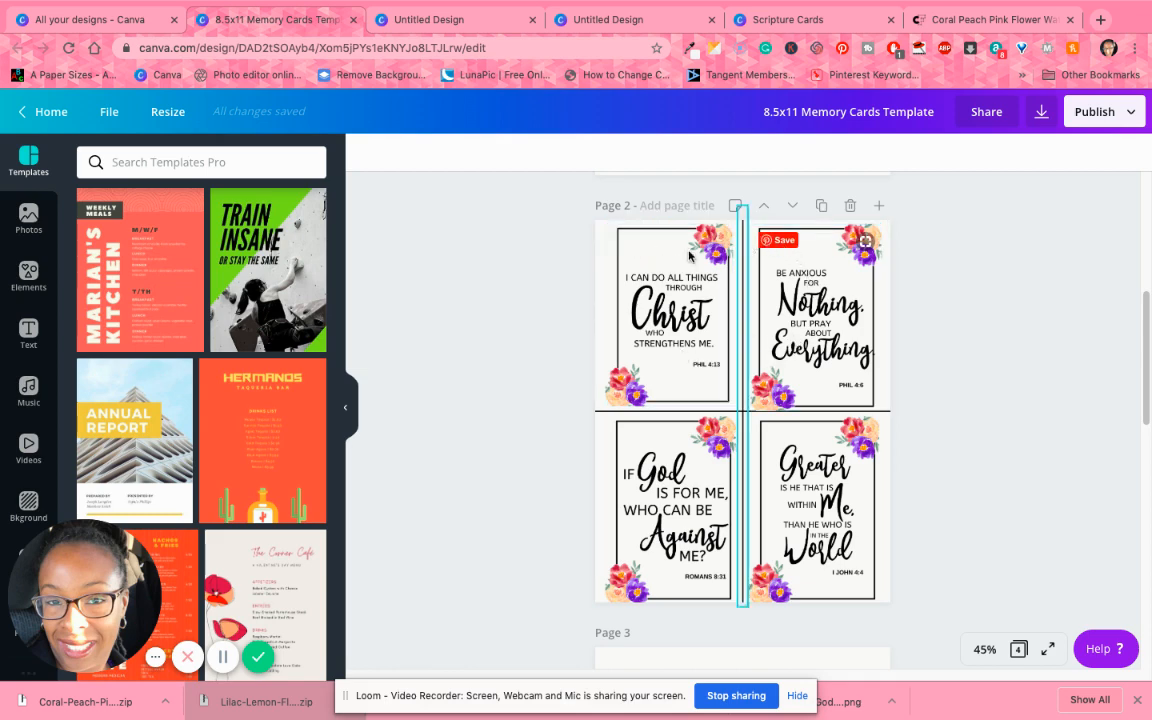
- Search the elements library for "square" to find border shapes for the cards
{"action": "left_click", "coordinate": [28, 274]}
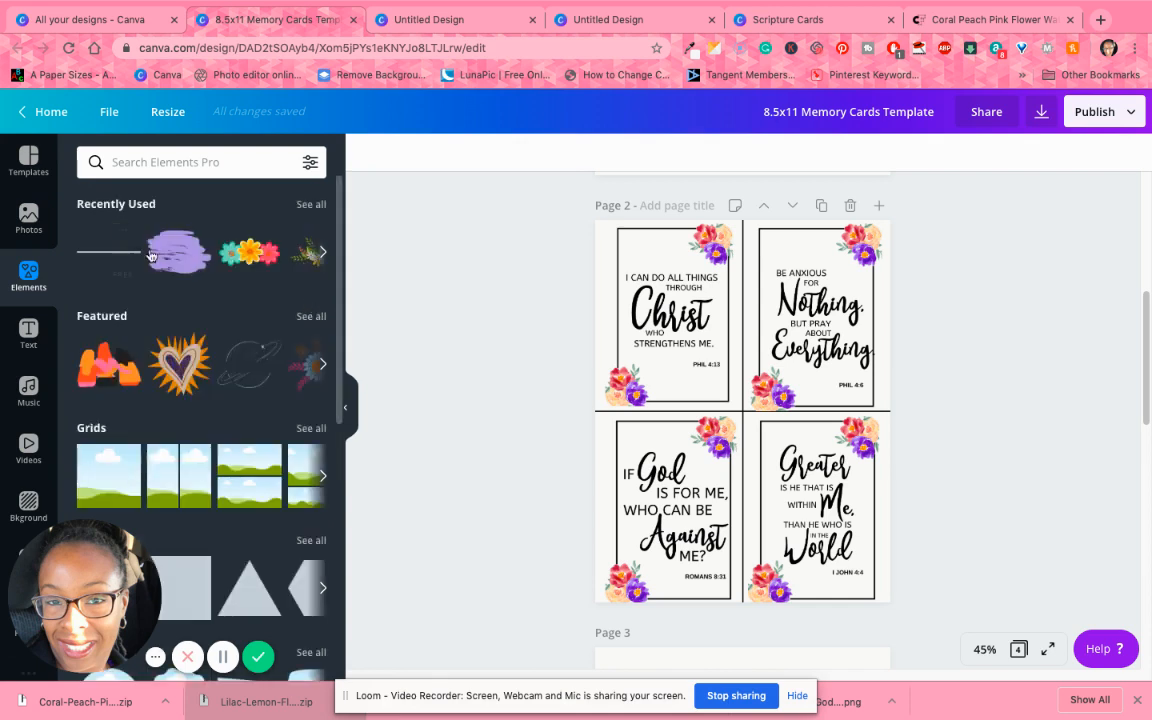
{"action": "left_click", "coordinate": [177, 167]}
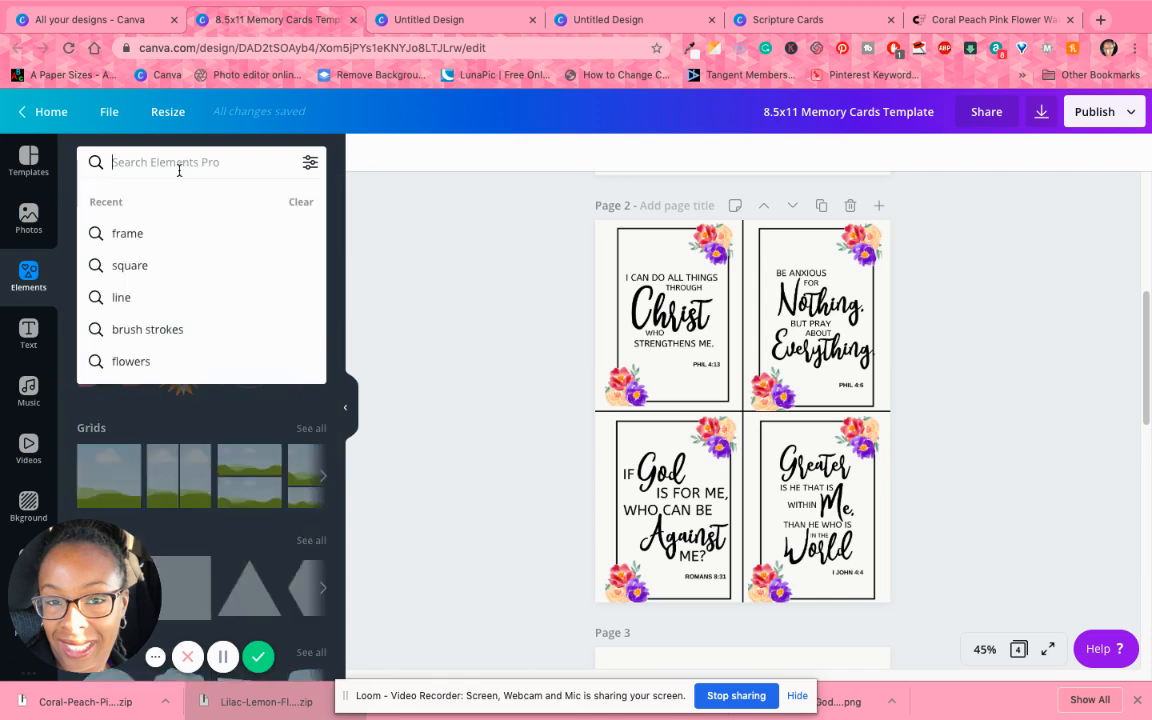
{"action": "type", "text": "squar"}
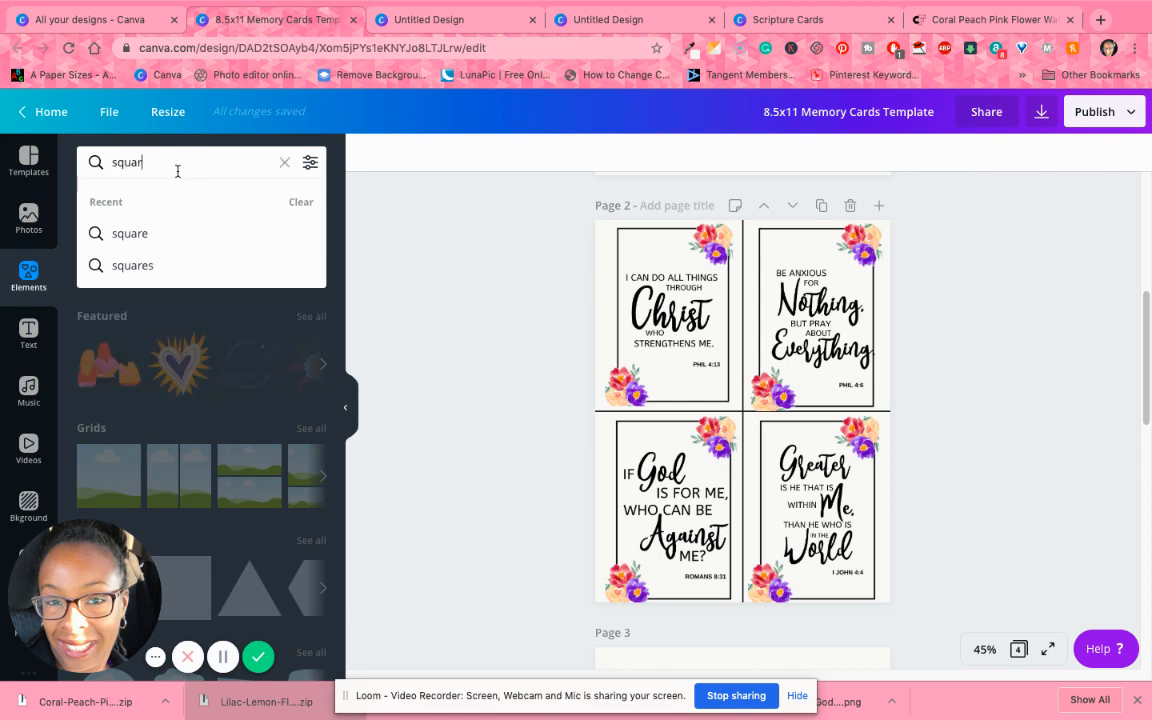
{"action": "type", "text": "e"}
{"action": "key", "text": "Return"}
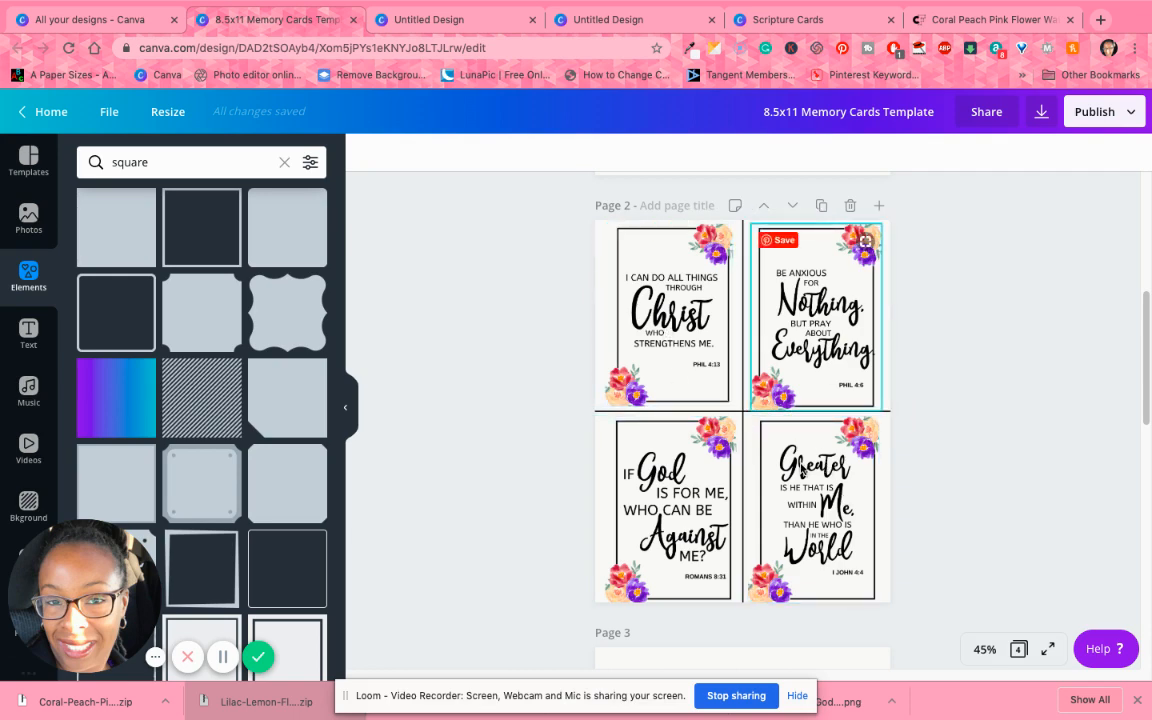
- Duplicate the page with the four floral scripture cards and delete the blank first page
{"action": "scroll", "coordinate": [800, 456], "scroll_direction": "down", "scroll_amount": 5}
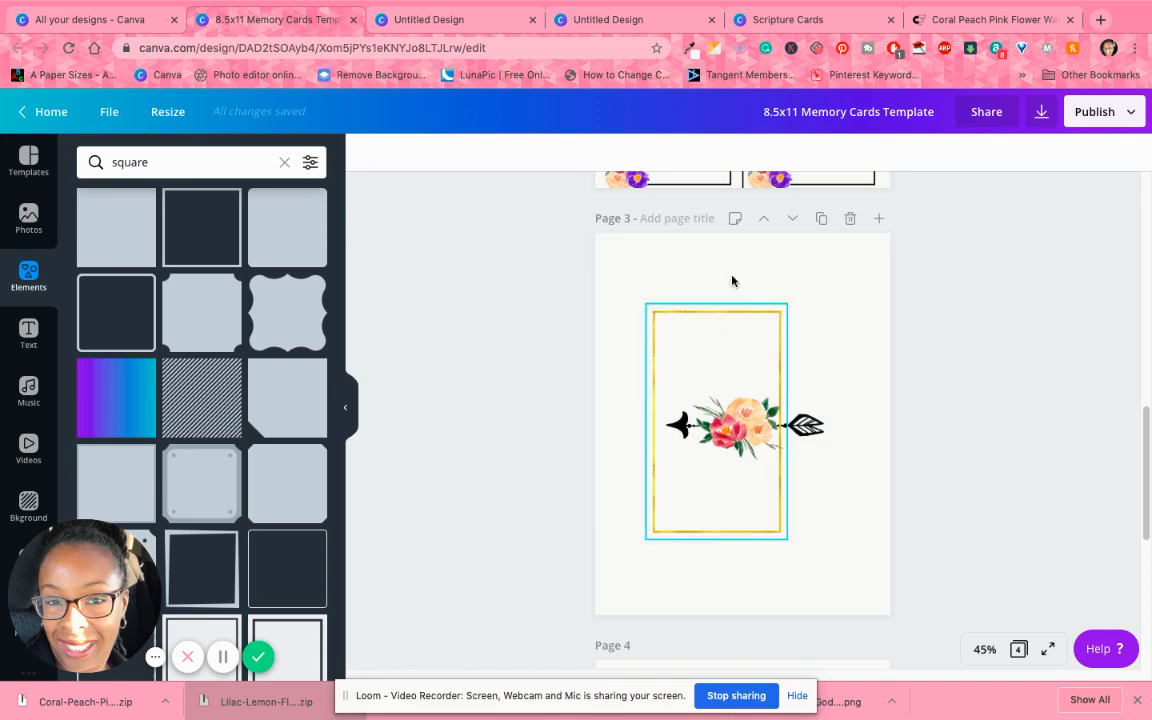
{"action": "scroll", "coordinate": [780, 320], "scroll_direction": "up", "scroll_amount": 8}
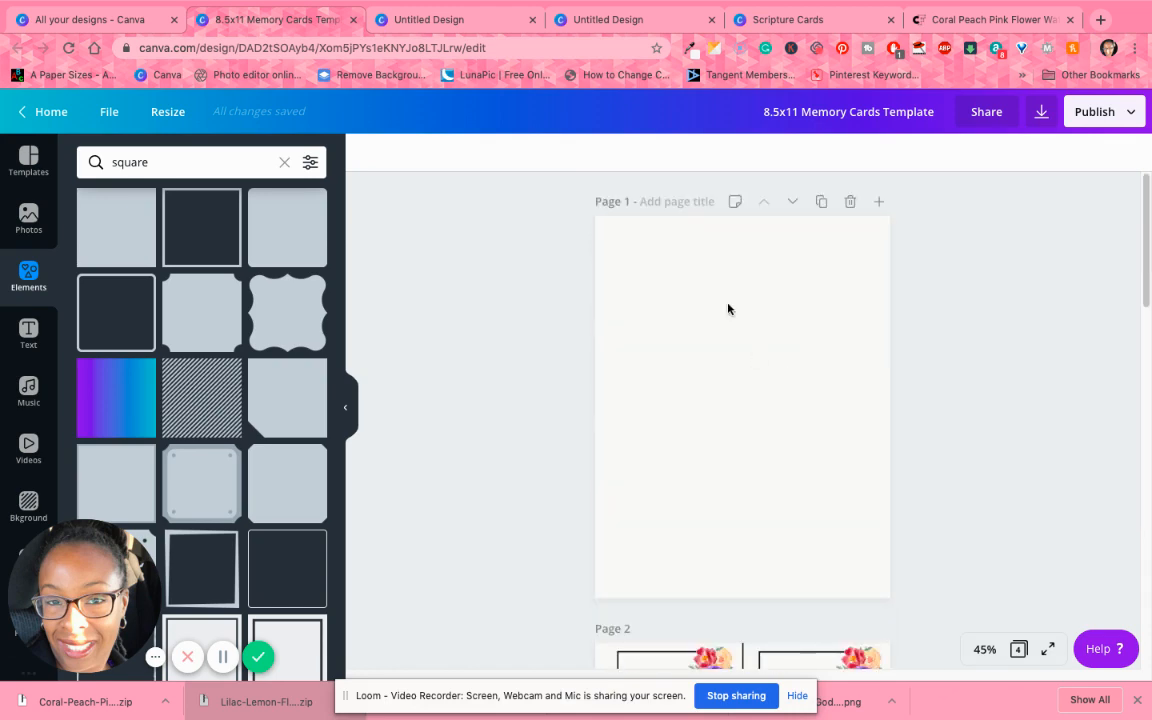
{"action": "left_click", "coordinate": [728, 309]}
{"action": "scroll", "coordinate": [849, 395], "scroll_direction": "down", "scroll_amount": 5}
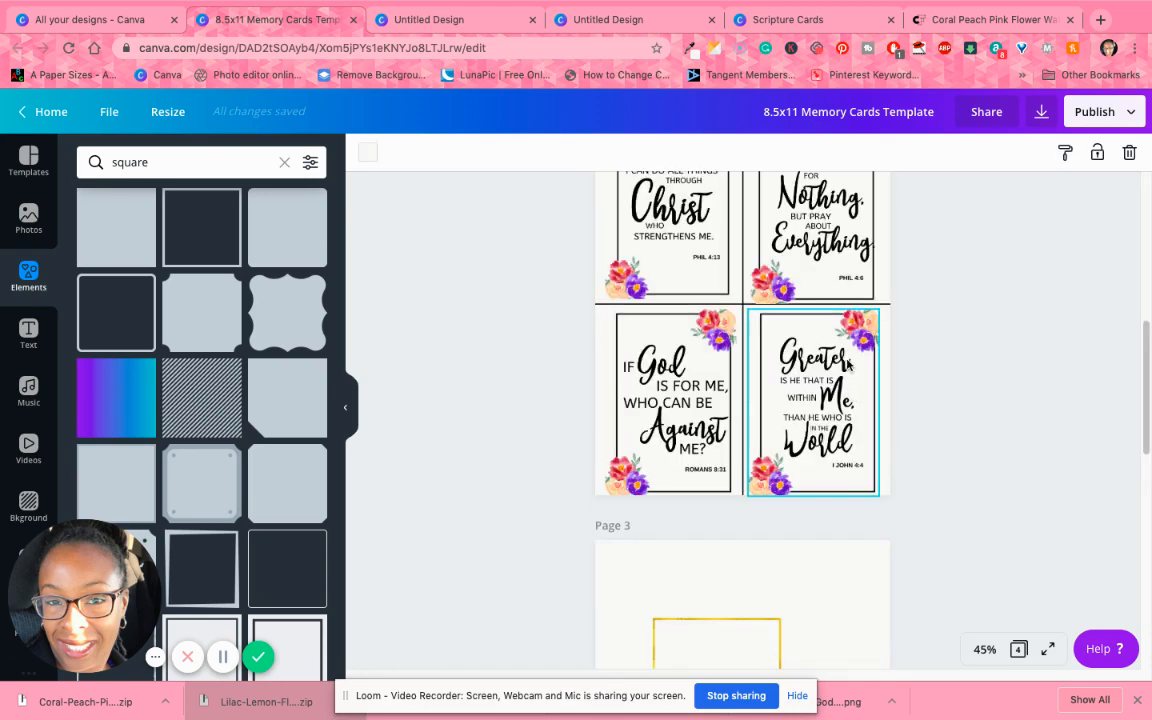
{"action": "scroll", "coordinate": [822, 366], "scroll_direction": "up", "scroll_amount": 3}
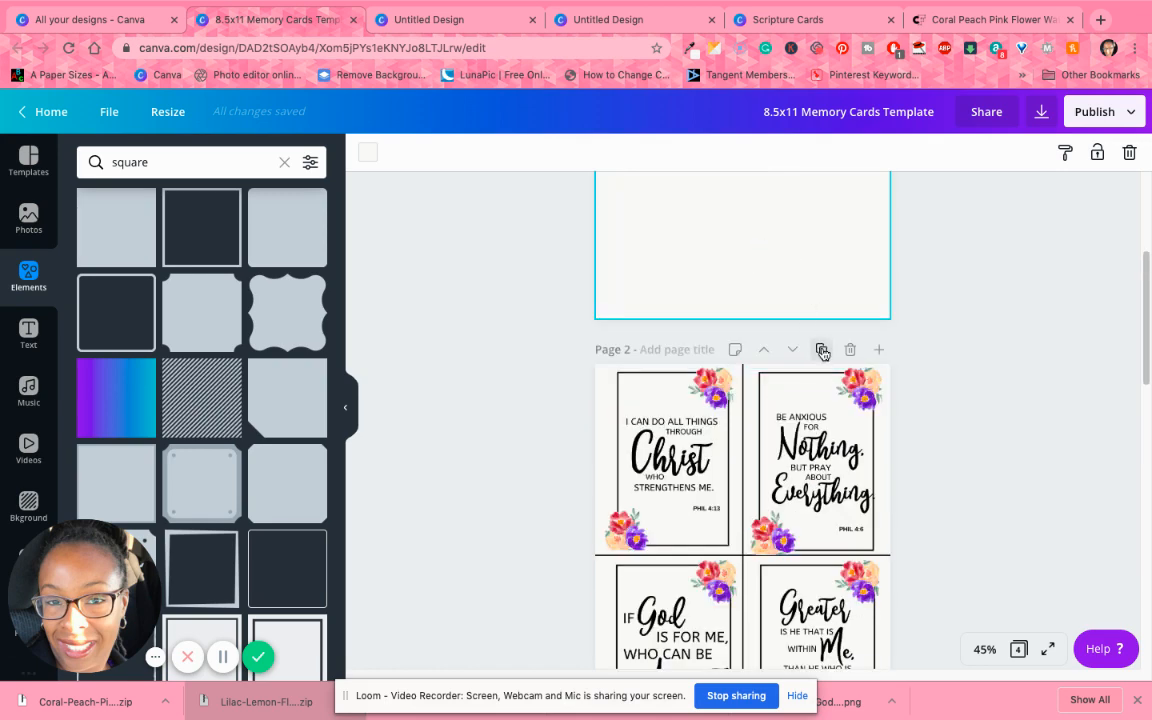
{"action": "left_click", "coordinate": [822, 350]}
{"action": "scroll", "coordinate": [817, 365], "scroll_direction": "up", "scroll_amount": 5}
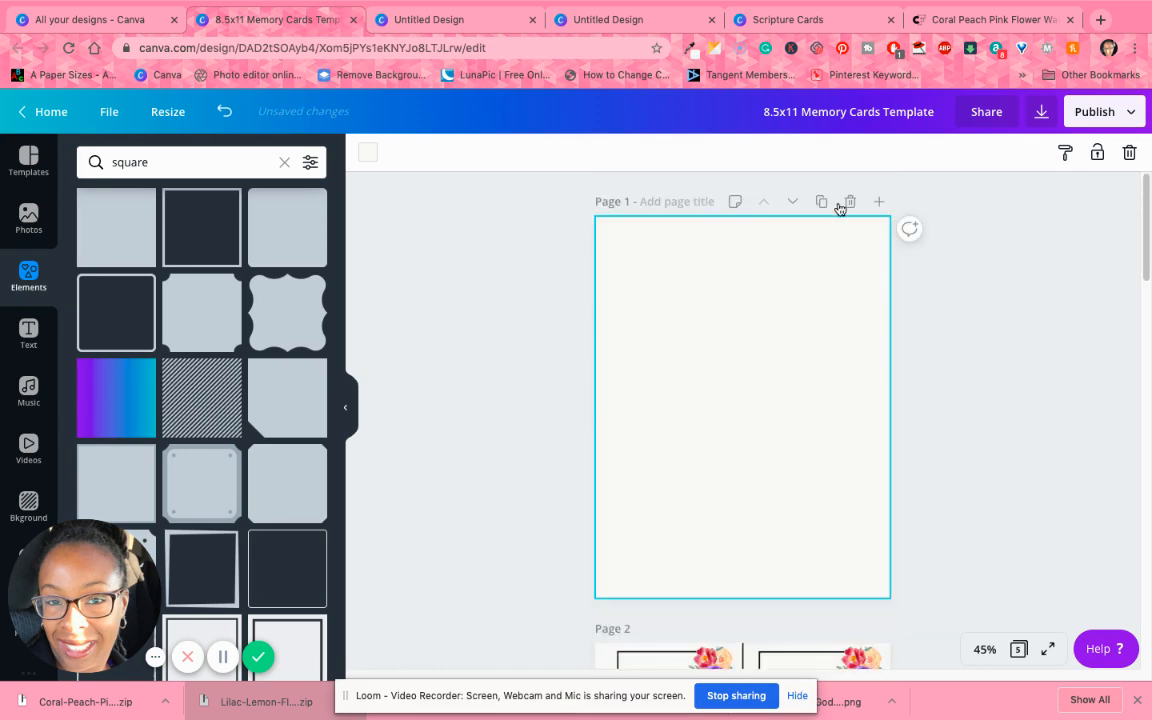
{"action": "left_click", "coordinate": [849, 202]}
- Delete the four floral scripture card images from page 1, keeping its dividing lines
{"action": "left_click", "coordinate": [655, 345]}
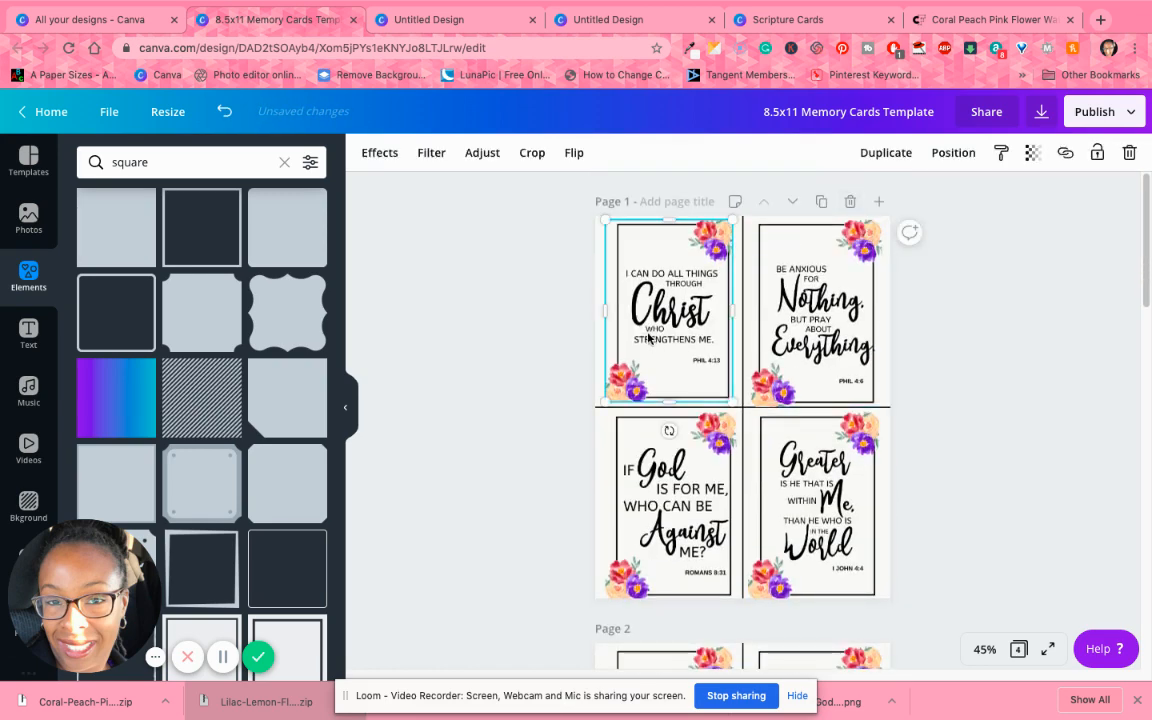
{"action": "key", "text": "Delete"}
{"action": "left_click", "coordinate": [815, 300]}
{"action": "key", "text": "Delete"}
{"action": "left_click", "coordinate": [742, 380]}
{"action": "left_click", "coordinate": [670, 500]}
{"action": "key", "text": "Delete"}
{"action": "left_click", "coordinate": [851, 505]}
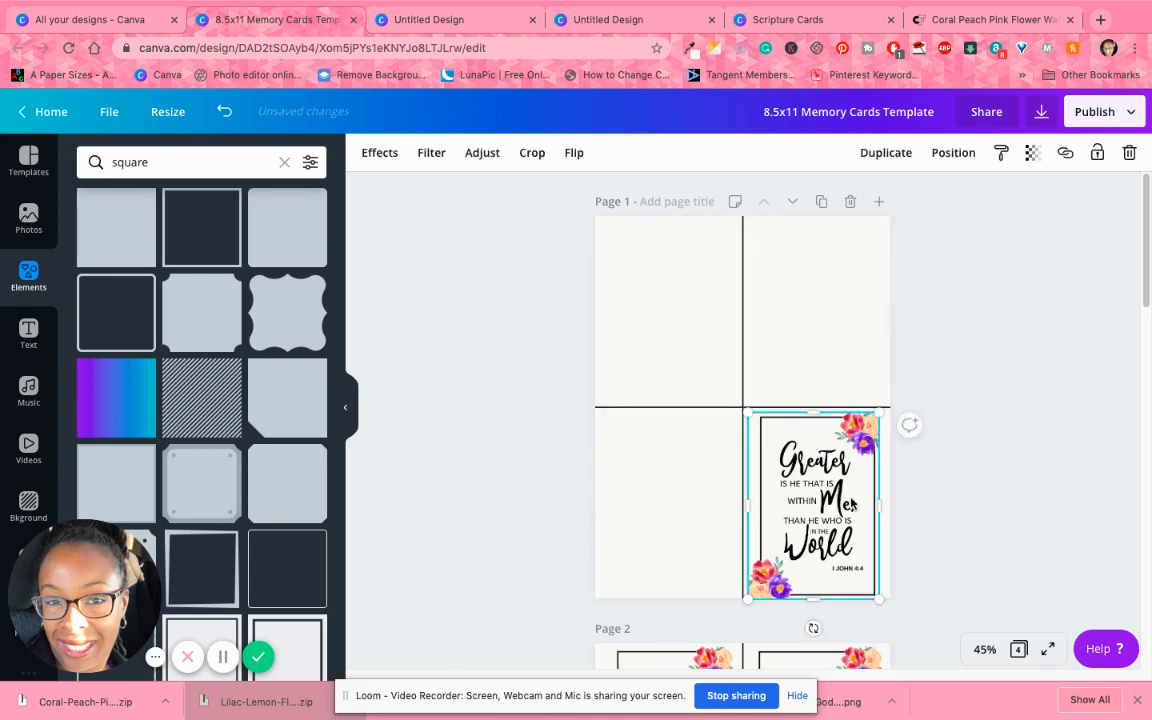
{"action": "key", "text": "Delete"}
{"action": "scroll", "coordinate": [951, 465], "scroll_direction": "down", "scroll_amount": 5}
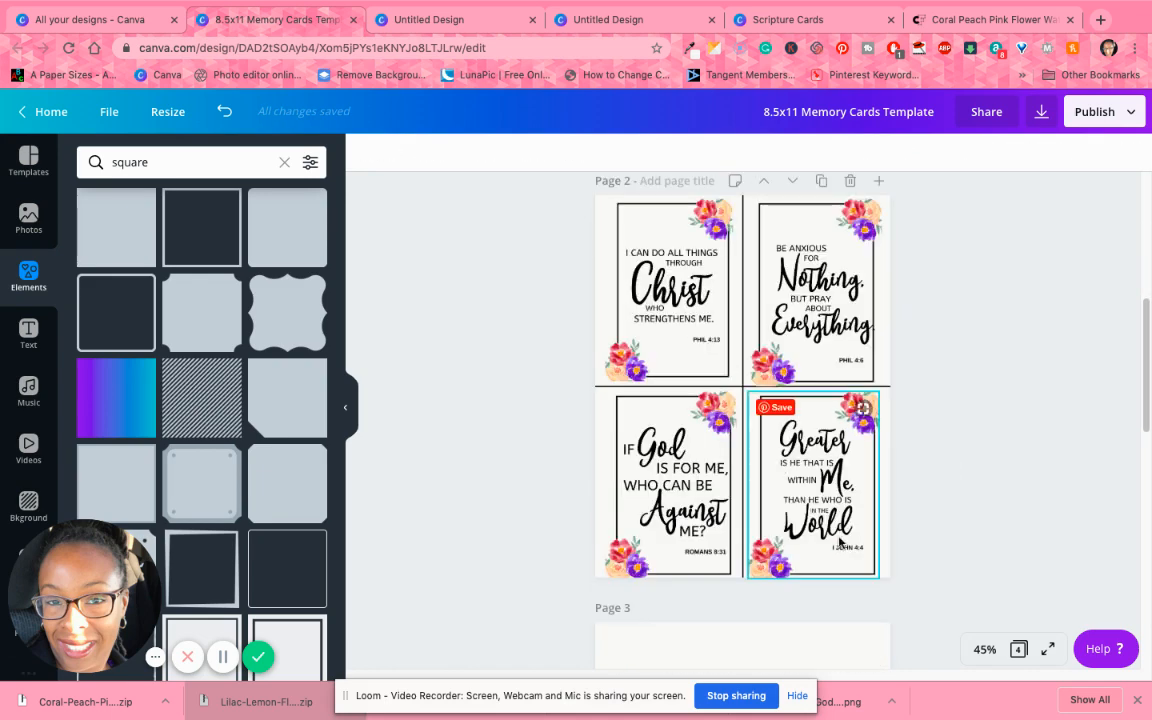
- Move the gold rectangular frame from the lower pages onto page 1 and shrink it to fit the upper-left card
{"action": "scroll", "coordinate": [840, 541], "scroll_direction": "down", "scroll_amount": 2}
{"action": "left_click_drag", "start_coordinate": [733, 609], "coordinate": [679, 239]}
{"action": "scroll", "coordinate": [733, 321], "scroll_direction": "up", "scroll_amount": 5}
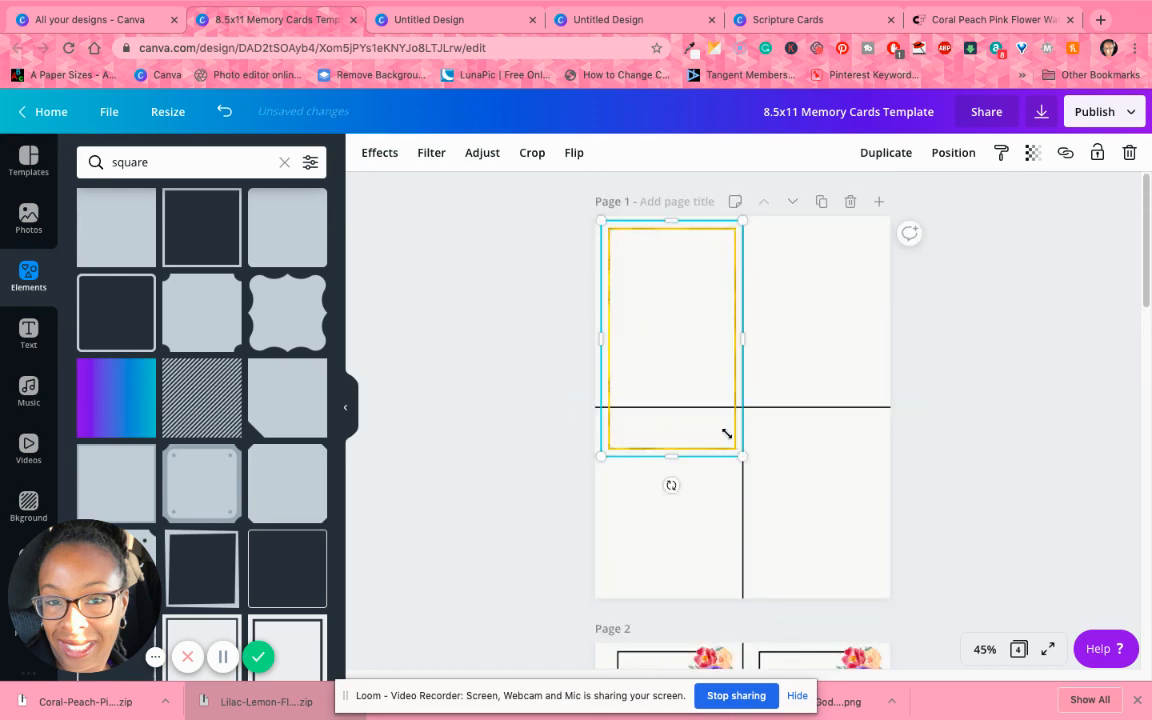
{"action": "left_click_drag", "start_coordinate": [727, 433], "coordinate": [715, 407]}
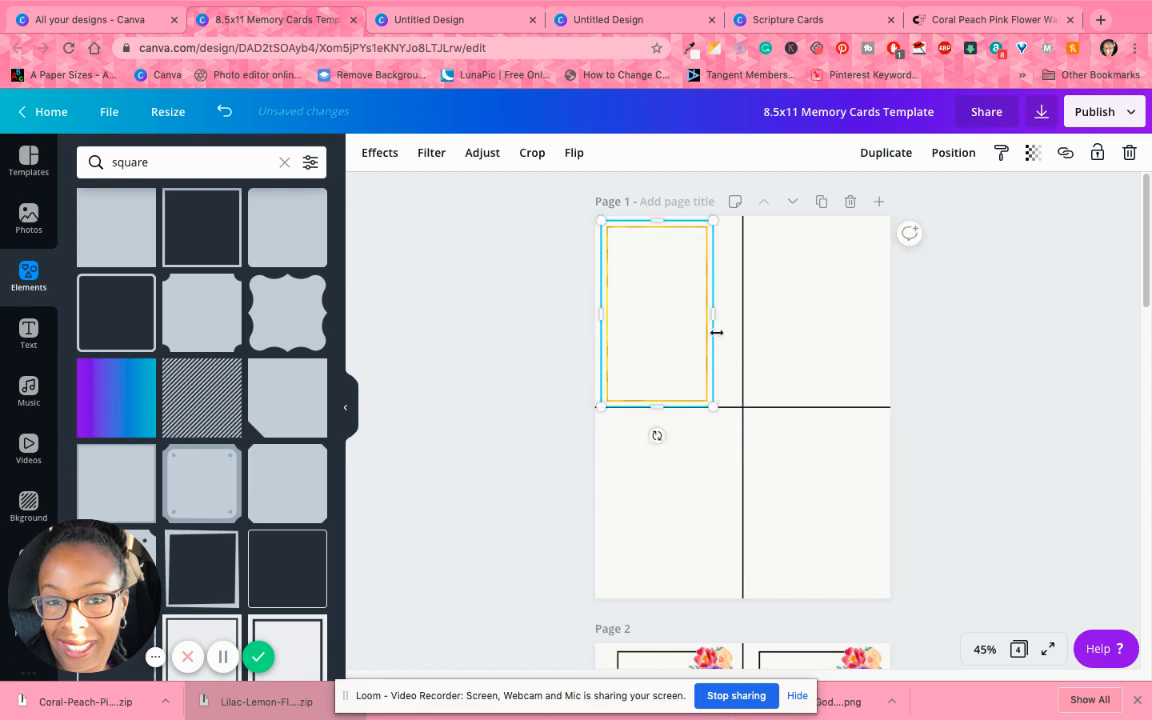
{"action": "mouse_move", "coordinate": [712, 311]}
{"action": "left_mouse_down"}
{"action": "mouse_move", "coordinate": [727, 314]}
{"action": "mouse_move", "coordinate": [693, 303]}
{"action": "left_mouse_up"}
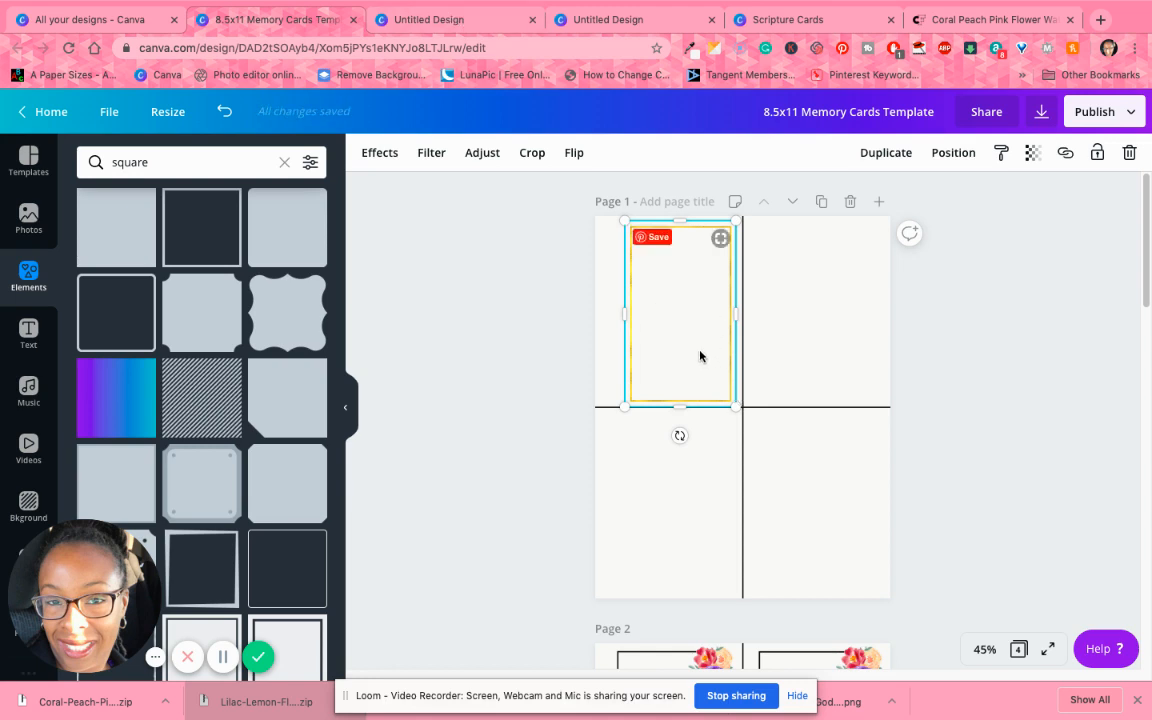
- Try the gold frame rotated to landscape and resized across the upper-left card, and delete it from page 1
{"action": "left_click_drag", "start_coordinate": [678, 434], "coordinate": [536, 314]}
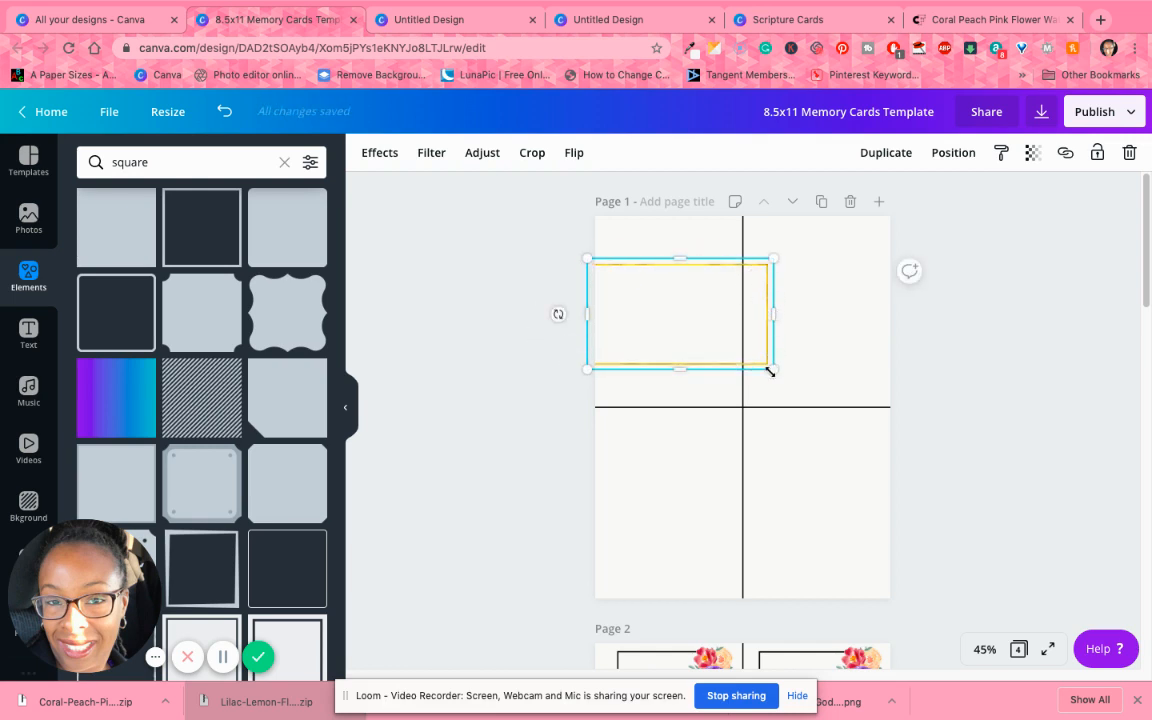
{"action": "left_click_drag", "start_coordinate": [770, 371], "coordinate": [727, 342]}
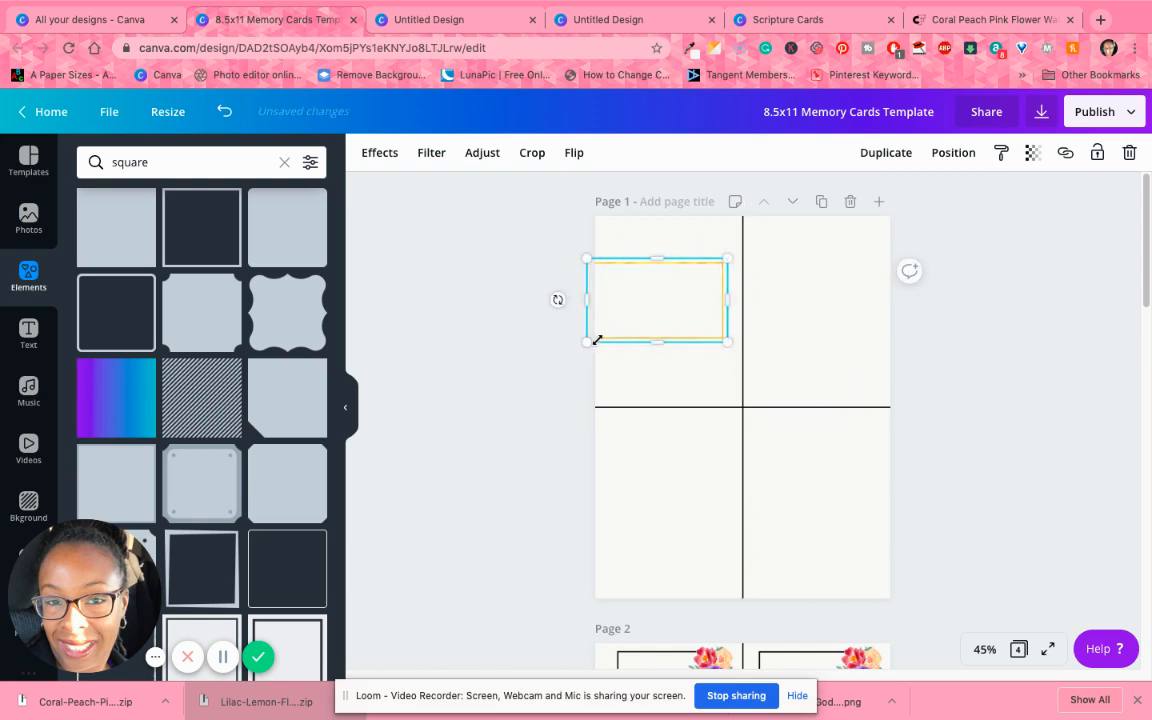
{"action": "left_click_drag", "start_coordinate": [597, 340], "coordinate": [666, 394]}
{"action": "left_click_drag", "start_coordinate": [722, 316], "coordinate": [779, 329]}
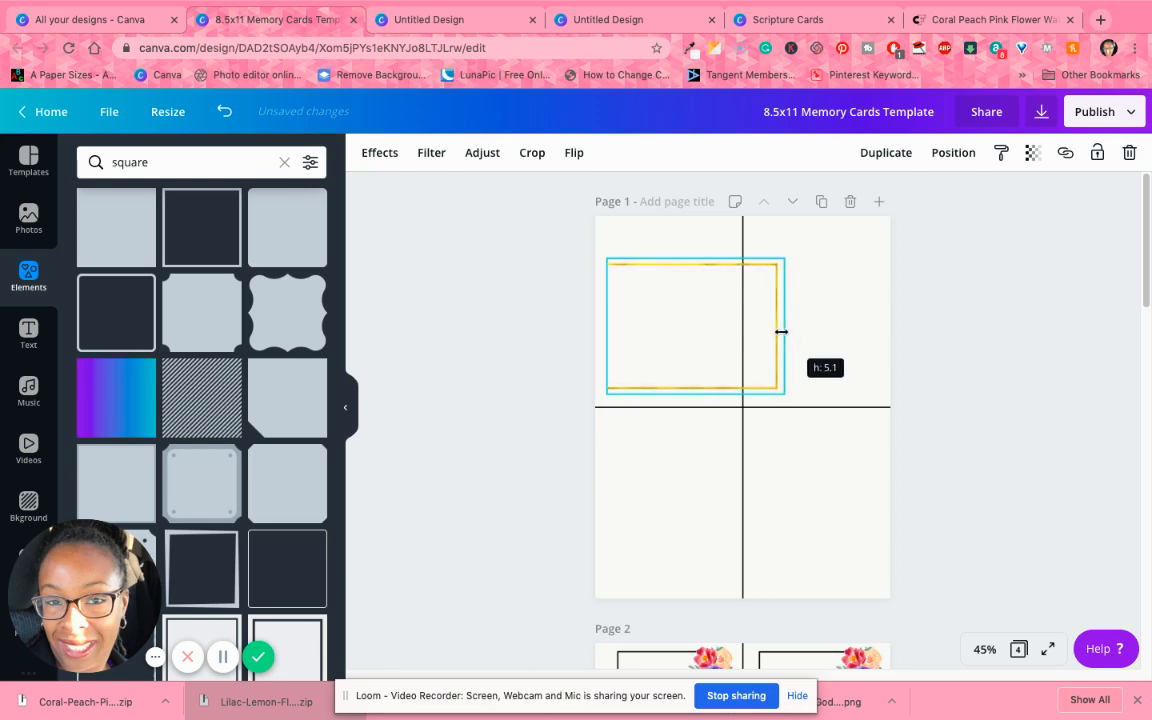
{"action": "mouse_move", "coordinate": [690, 313]}
{"action": "left_mouse_down"}
{"action": "mouse_move", "coordinate": [676, 309]}
{"action": "mouse_move", "coordinate": [690, 309]}
{"action": "left_mouse_up"}
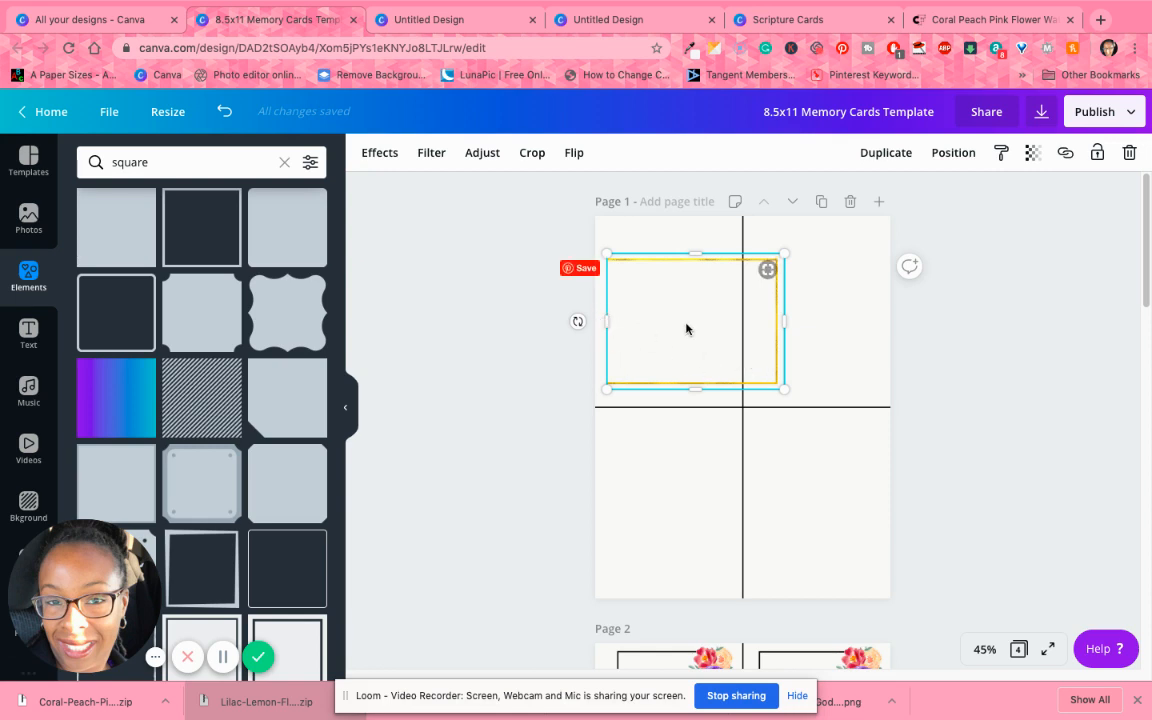
{"action": "key", "text": "Delete"}
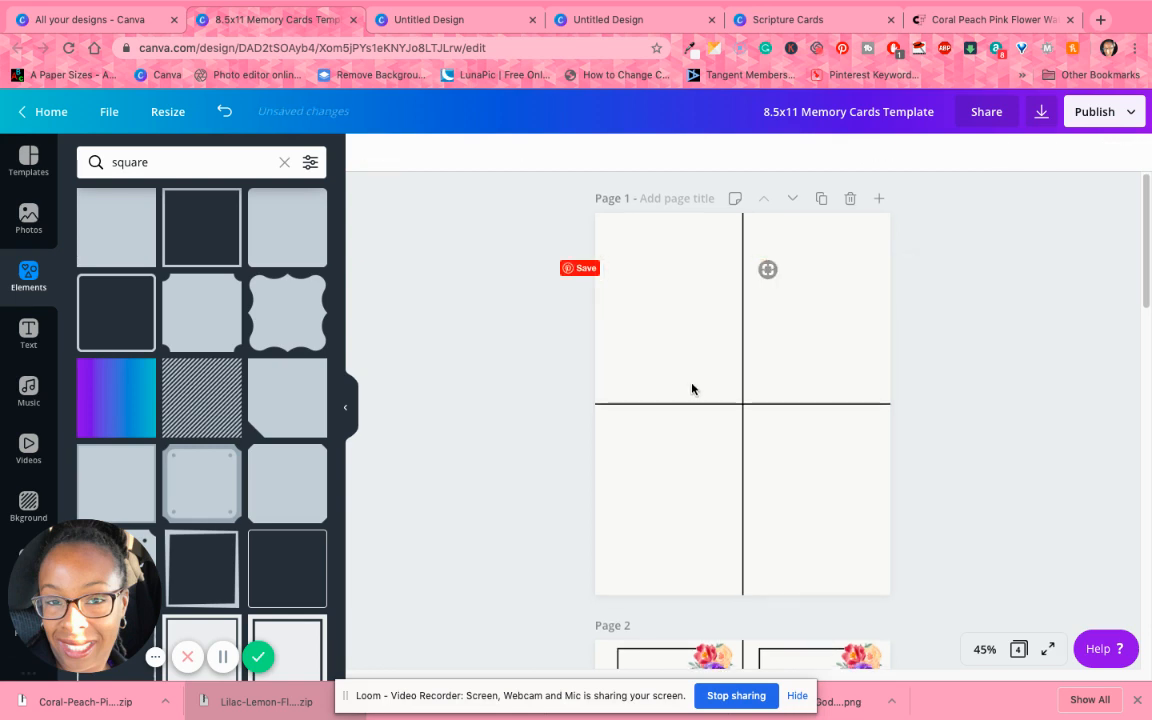
- Move the floral arrow graphic from the lower pages to page 1, shrinking and placing it at the top of the upper-left card
{"action": "scroll", "coordinate": [689, 388], "scroll_direction": "down", "scroll_amount": 5}
{"action": "scroll", "coordinate": [689, 386], "scroll_direction": "down", "scroll_amount": 4}
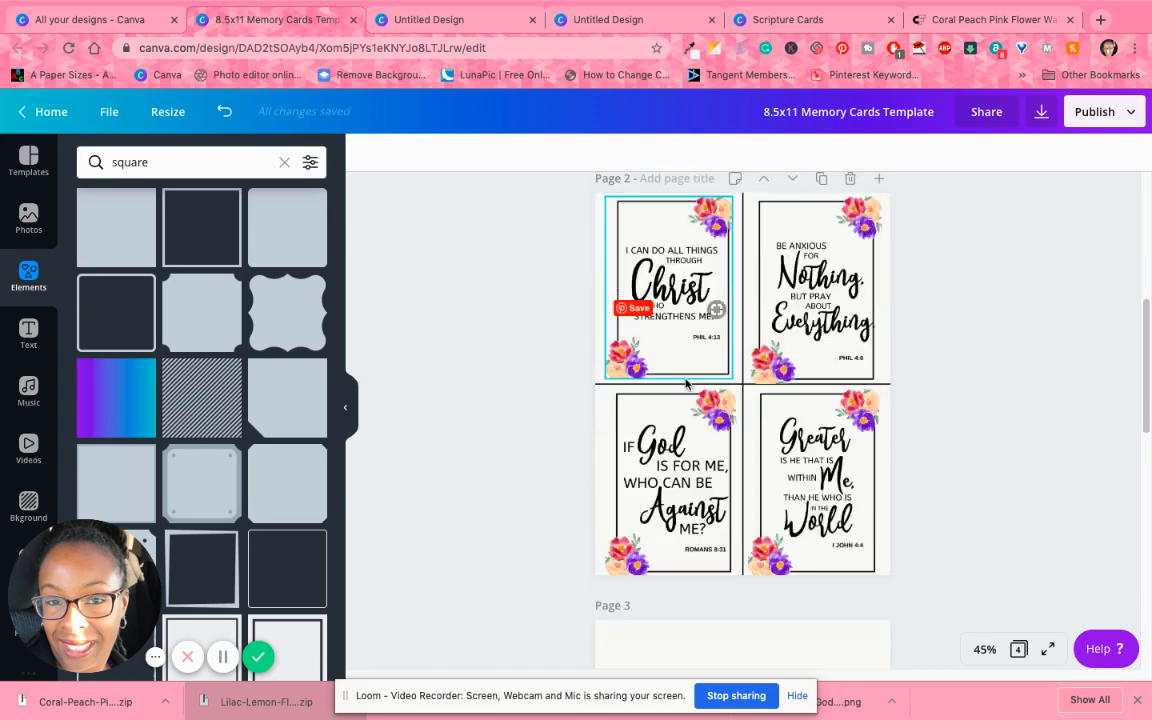
{"action": "left_click_drag", "start_coordinate": [730, 495], "coordinate": [718, 368]}
{"action": "scroll", "coordinate": [718, 368], "scroll_direction": "up", "scroll_amount": 8}
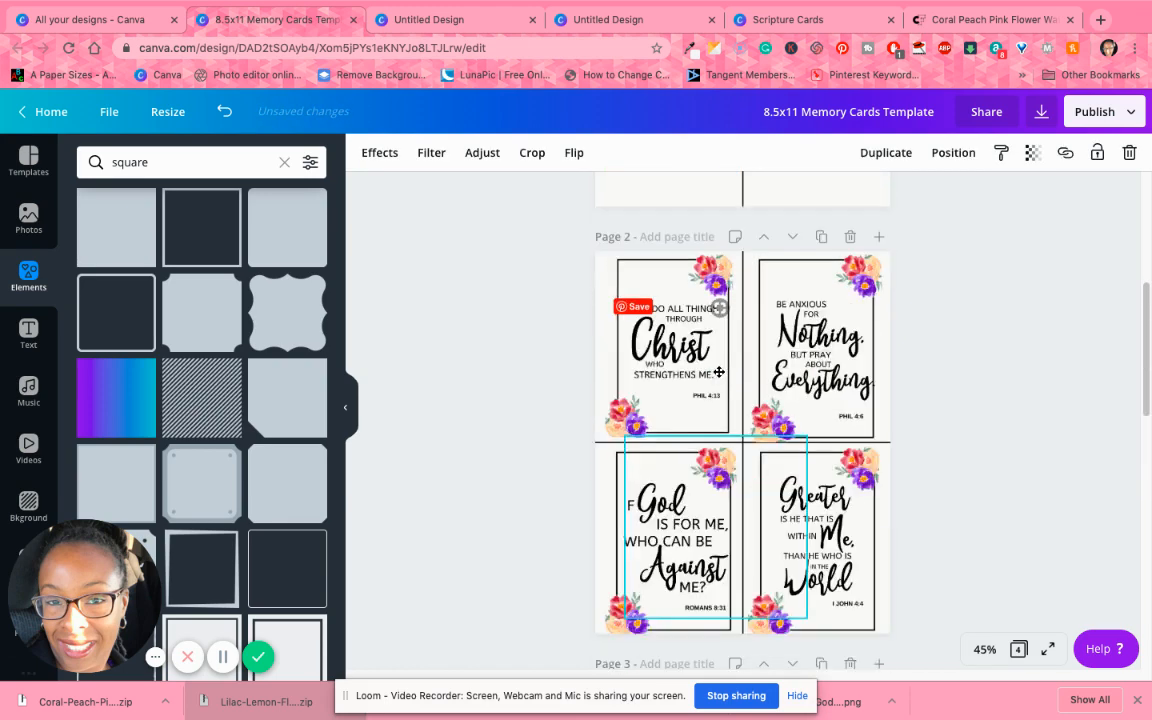
{"action": "left_click_drag", "start_coordinate": [689, 315], "coordinate": [690, 316]}
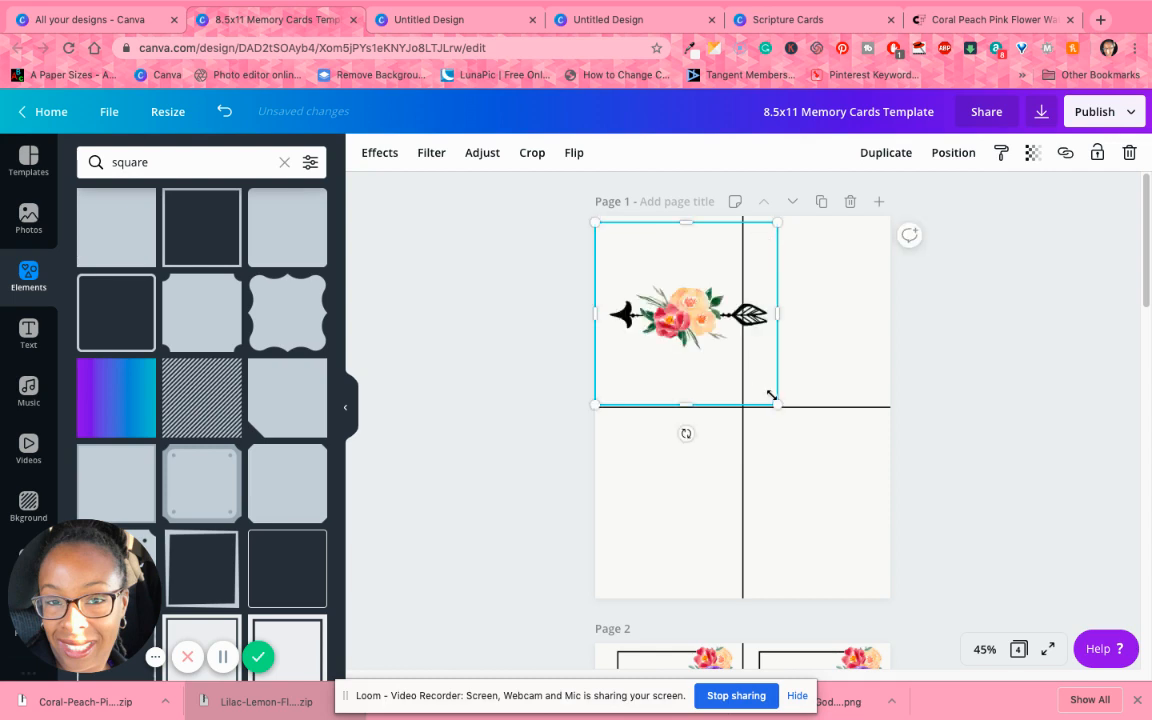
{"action": "left_click_drag", "start_coordinate": [747, 370], "coordinate": [636, 277]}
{"action": "left_click_drag", "start_coordinate": [627, 222], "coordinate": [677, 241]}
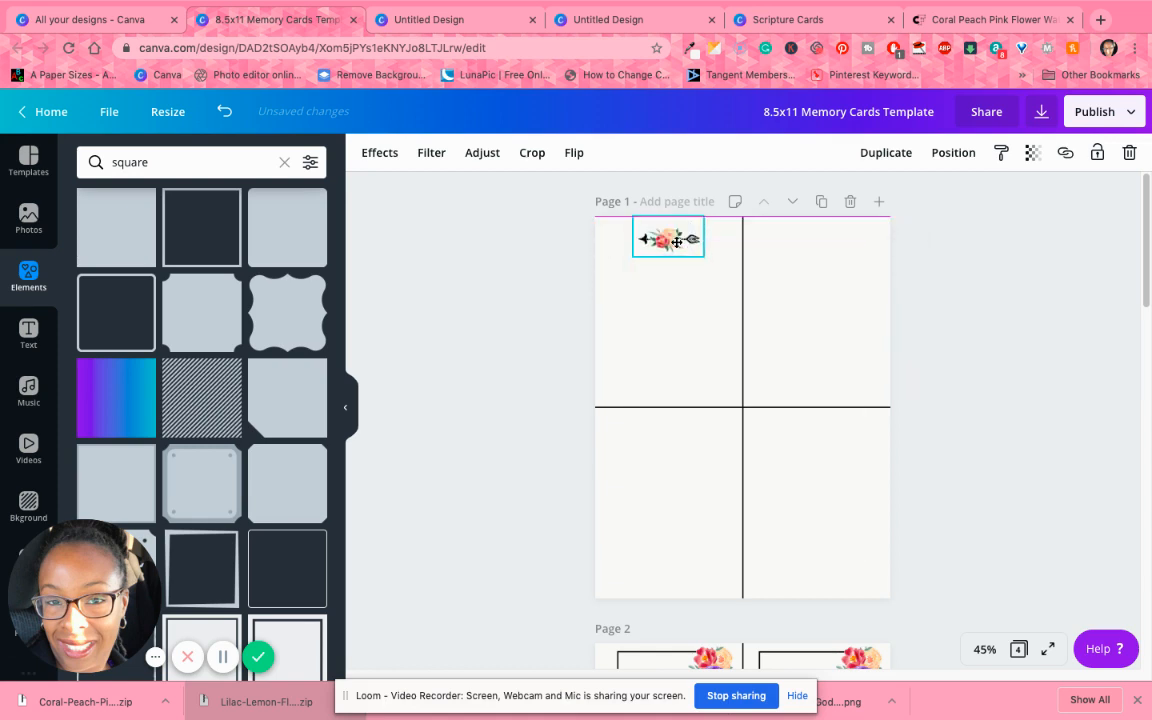
{"action": "left_click", "coordinate": [29, 335]}
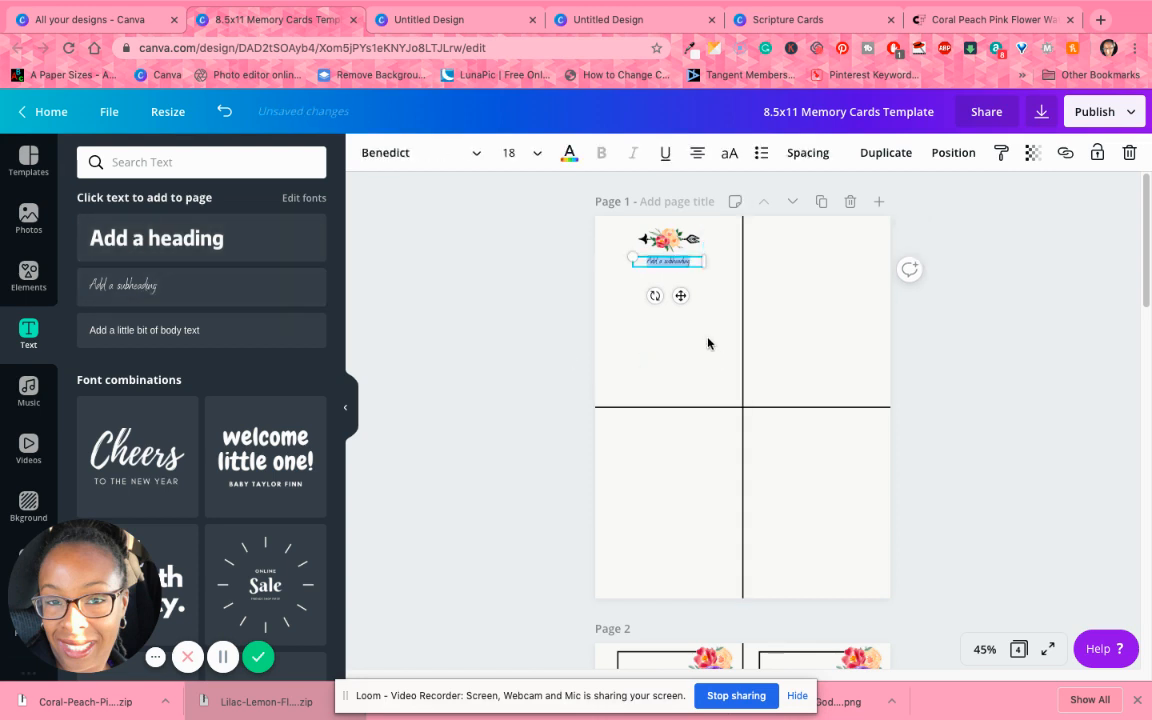
{"action": "key", "text": "ctrl+v"}
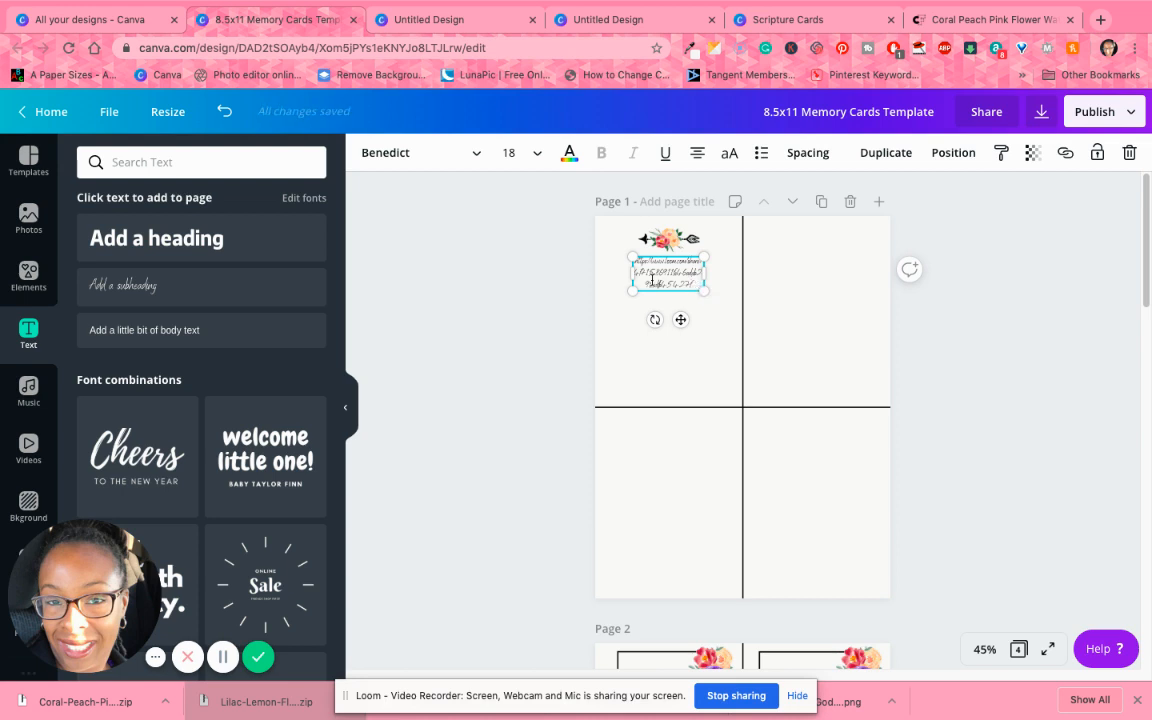
{"action": "left_click_drag", "start_coordinate": [705, 290], "coordinate": [645, 263]}
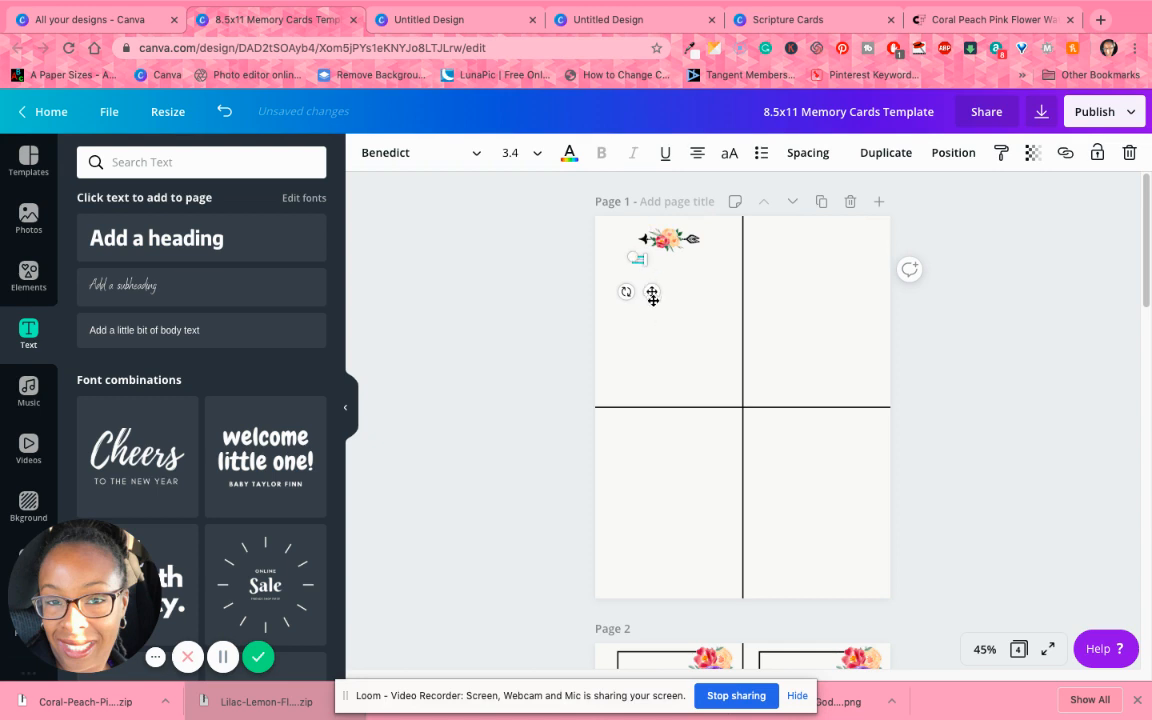
{"action": "left_click_drag", "start_coordinate": [652, 296], "coordinate": [663, 339]}
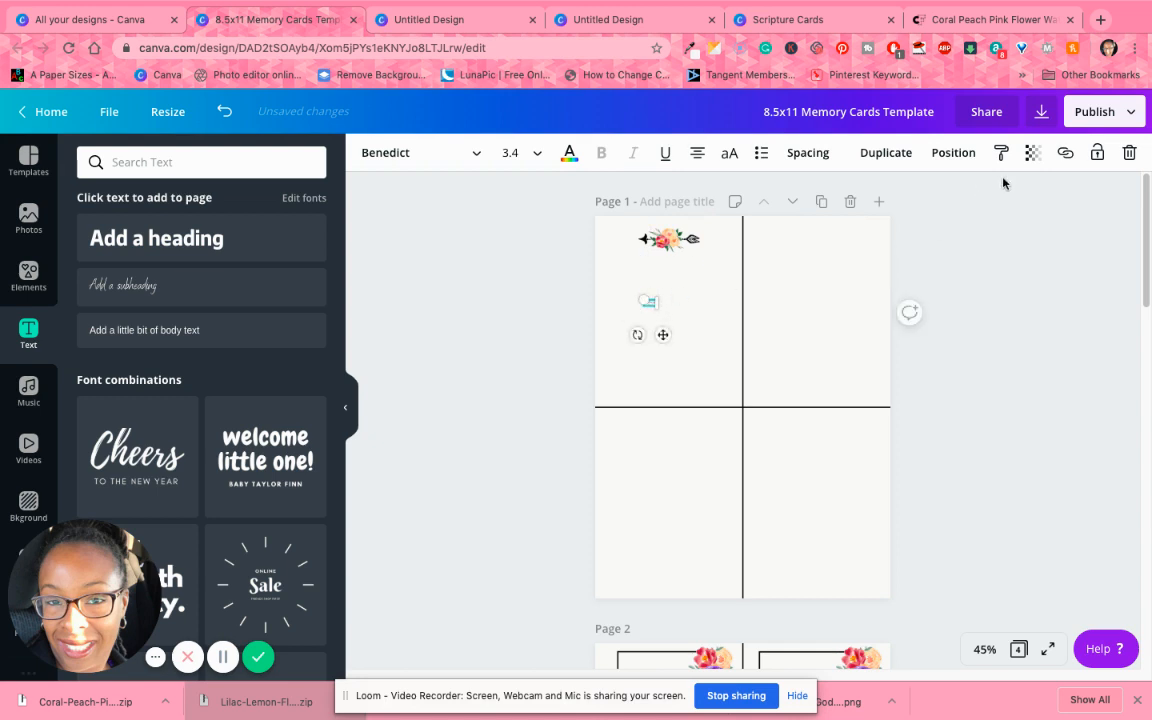
{"action": "left_click", "coordinate": [1130, 152]}
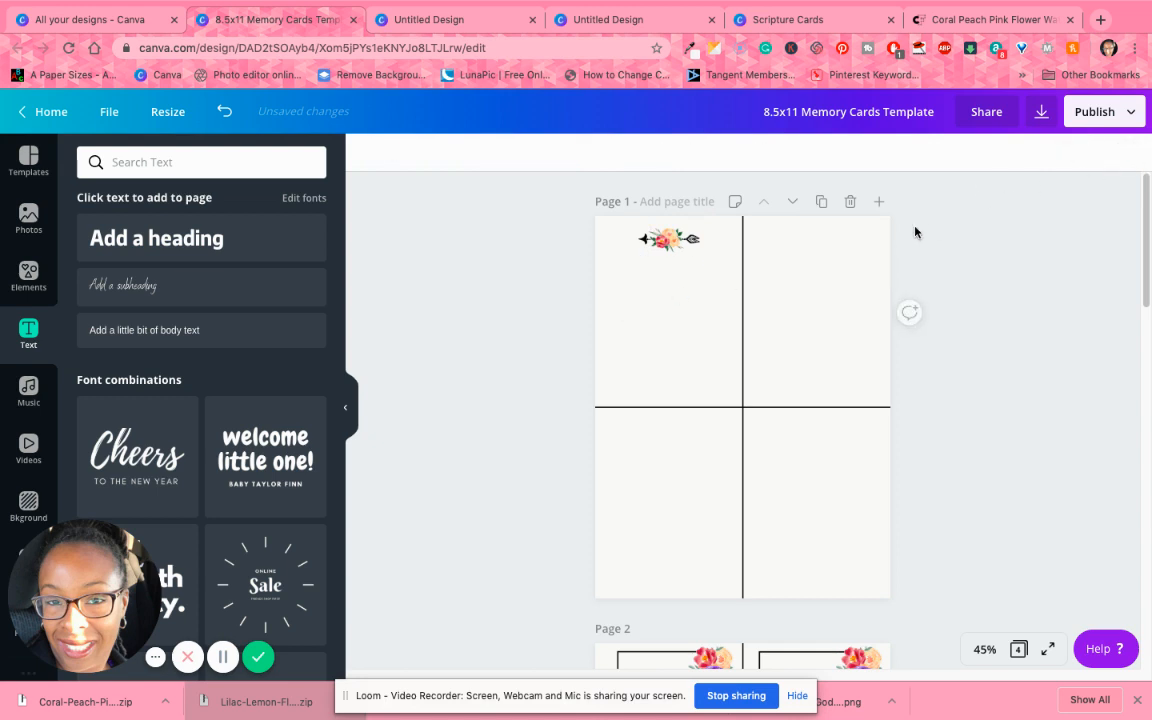
- Add a subheading to the upper-left card with the quoted verse "Fear not, for I am with you."
{"action": "left_click", "coordinate": [130, 288]}
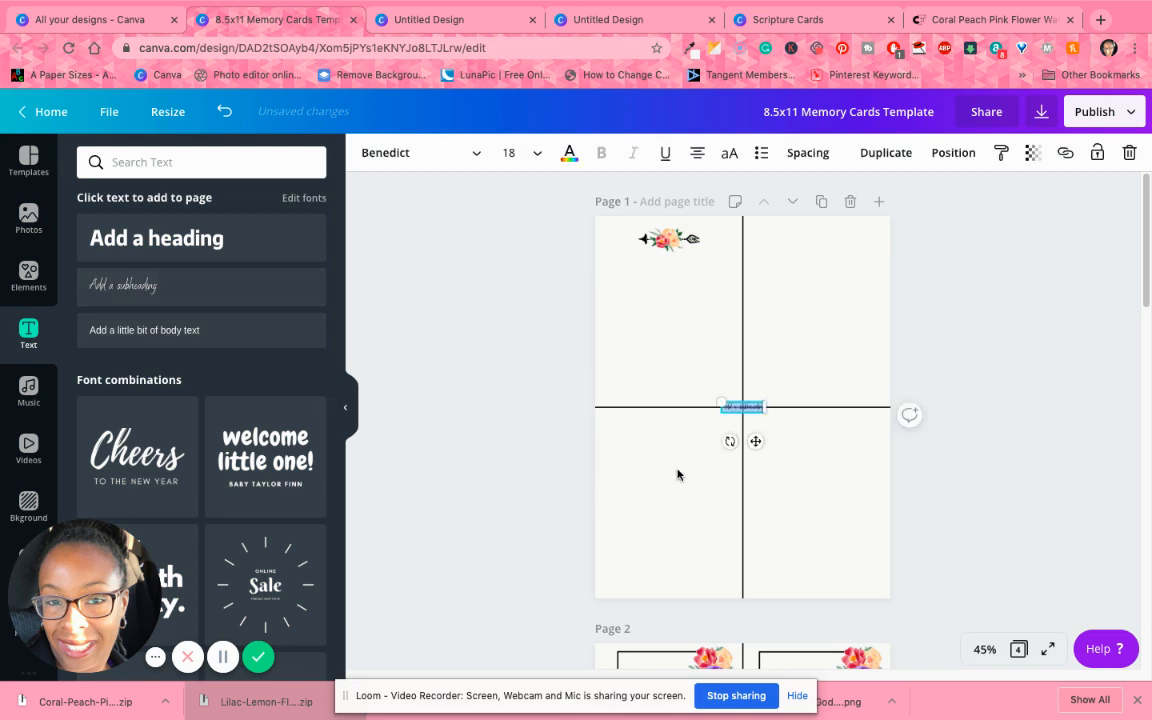
{"action": "left_click_drag", "start_coordinate": [748, 439], "coordinate": [665, 339]}
{"action": "type", "text": "all"}
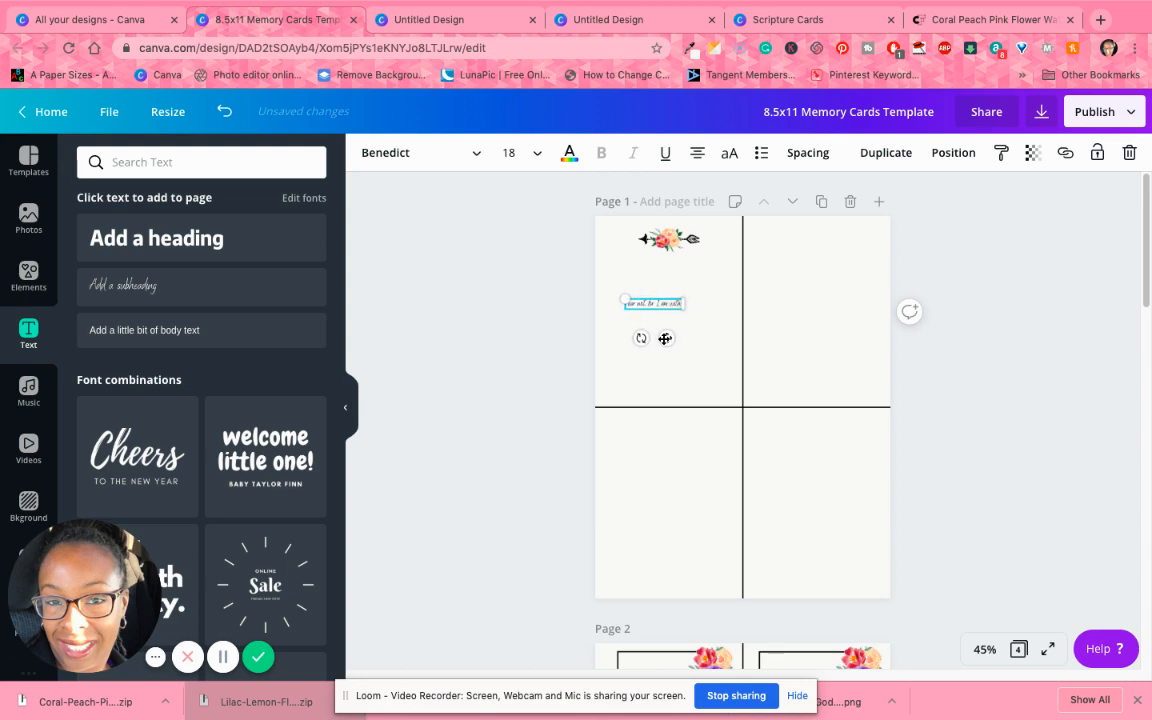
{"action": "key", "text": "Return"}
- Wrap the verse onto three lines, enlarge it to font size 76.6, and position it beneath the floral arrow
{"action": "left_click_drag", "start_coordinate": [688, 309], "coordinate": [640, 312]}
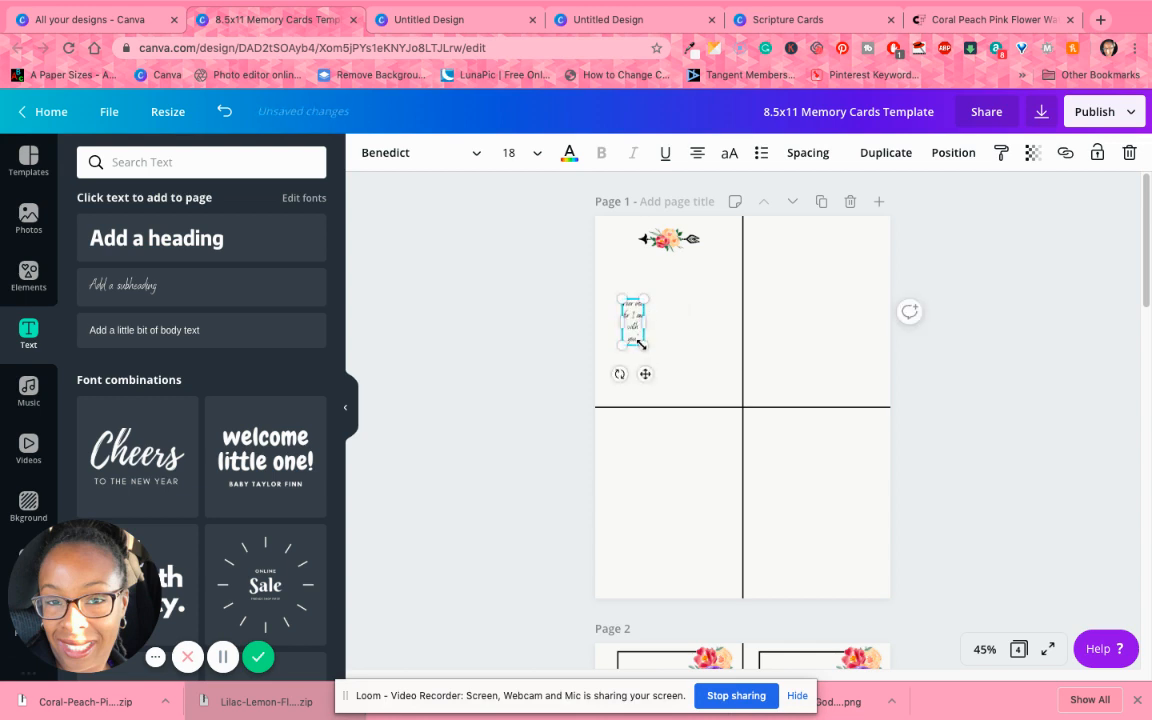
{"action": "left_click_drag", "start_coordinate": [665, 359], "coordinate": [700, 400]}
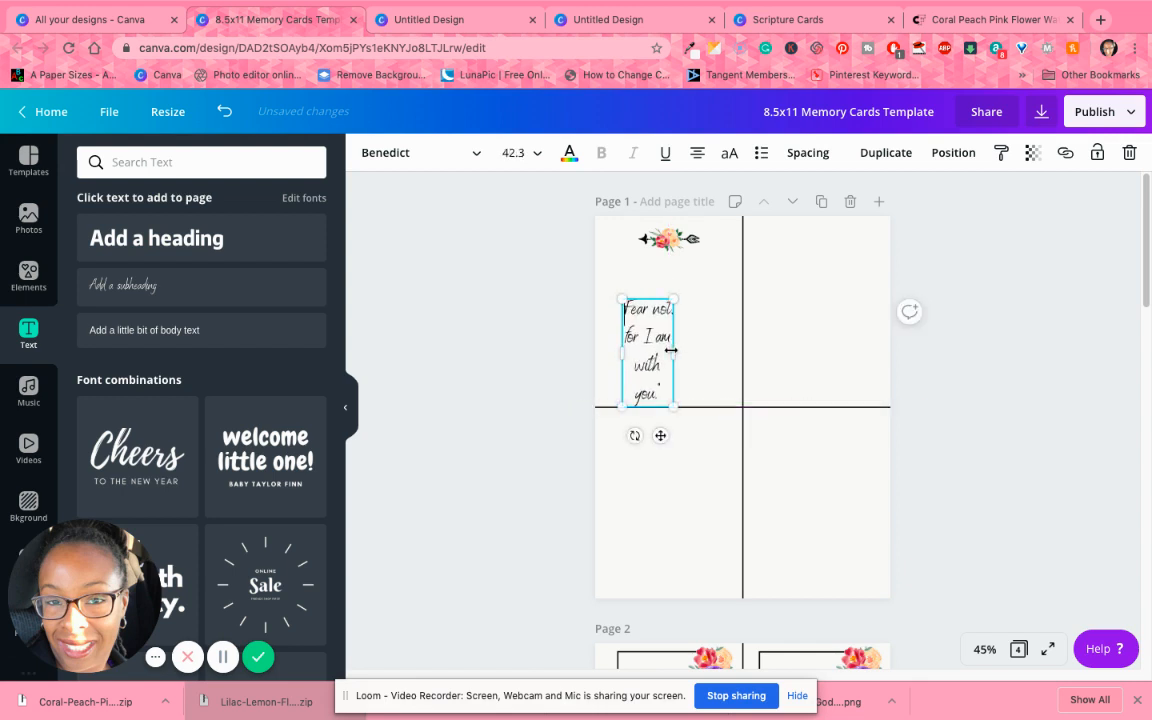
{"action": "left_click_drag", "start_coordinate": [688, 351], "coordinate": [705, 355]}
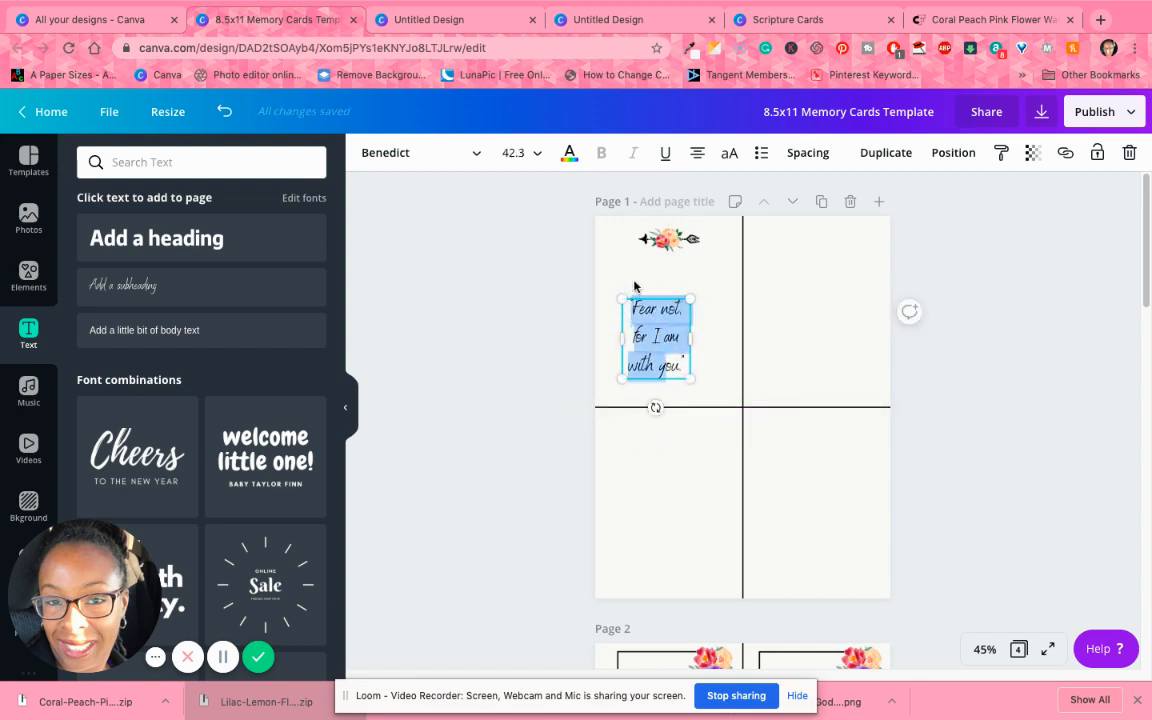
{"action": "left_click", "coordinate": [581, 401]}
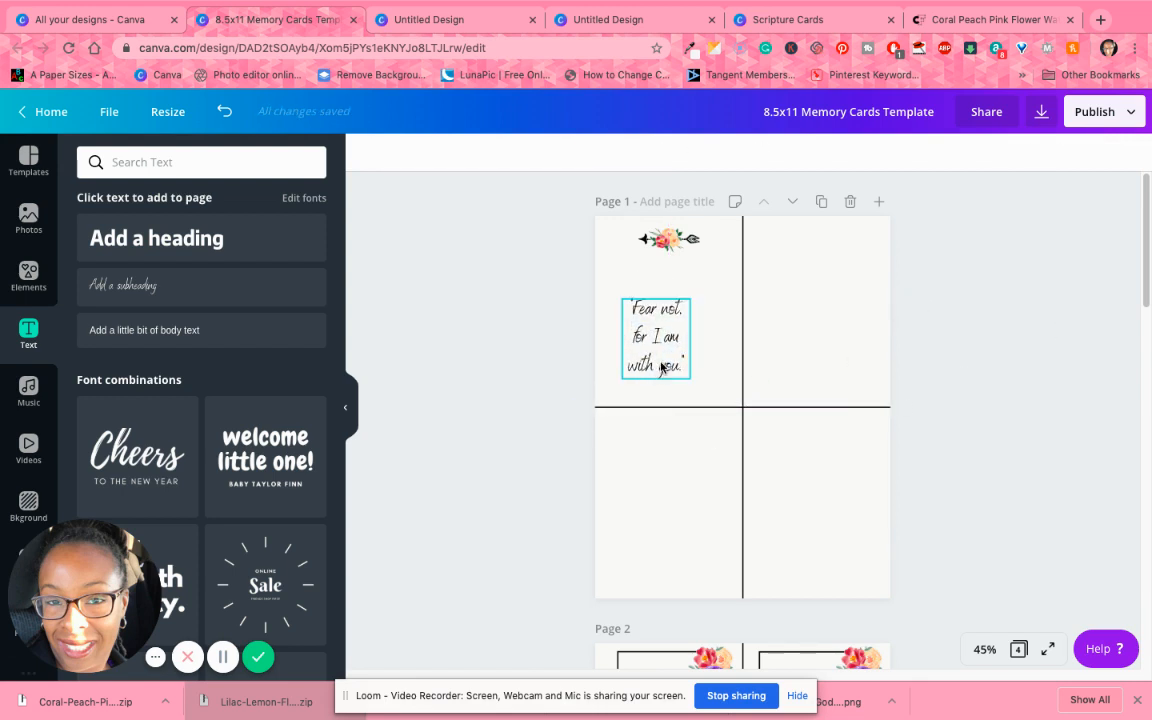
{"action": "left_click_drag", "start_coordinate": [662, 368], "coordinate": [810, 379]}
{"action": "left_click", "coordinate": [810, 379]}
{"action": "left_click_drag", "start_coordinate": [670, 333], "coordinate": [680, 337]}
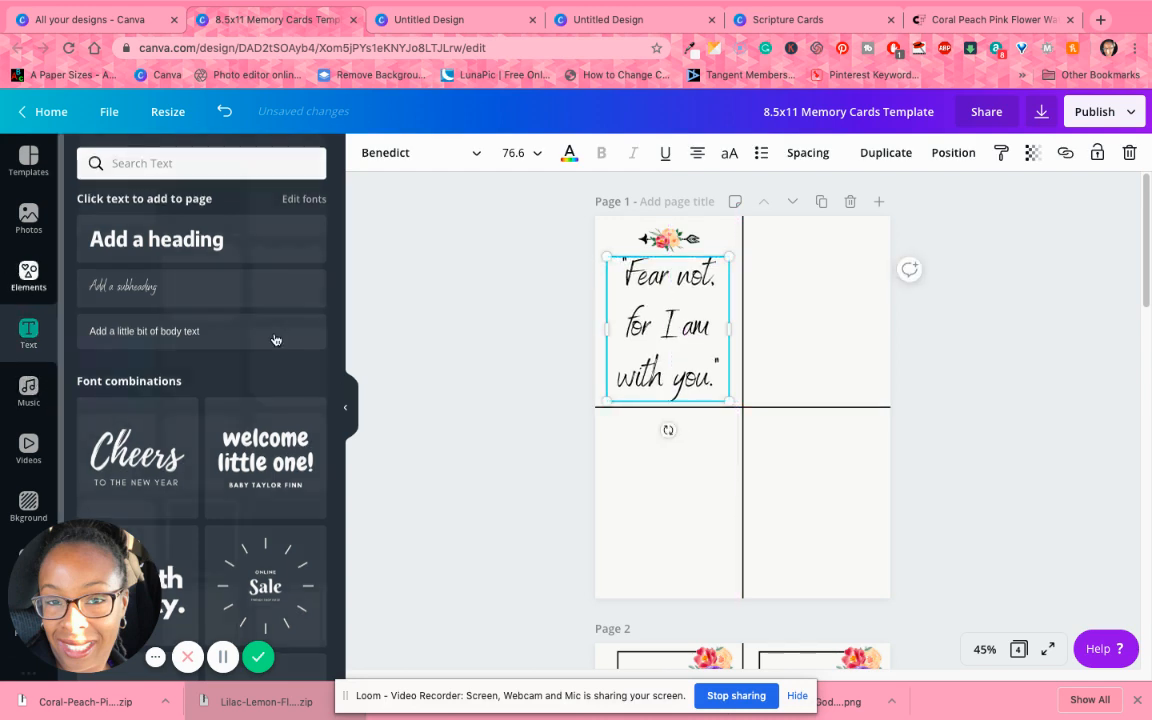
- Add the uploaded full pink rose bouquet, shrink it to about 3 by 2.4 inches, and place it at the top of the upper-right card
{"action": "left_click", "coordinate": [28, 275]}
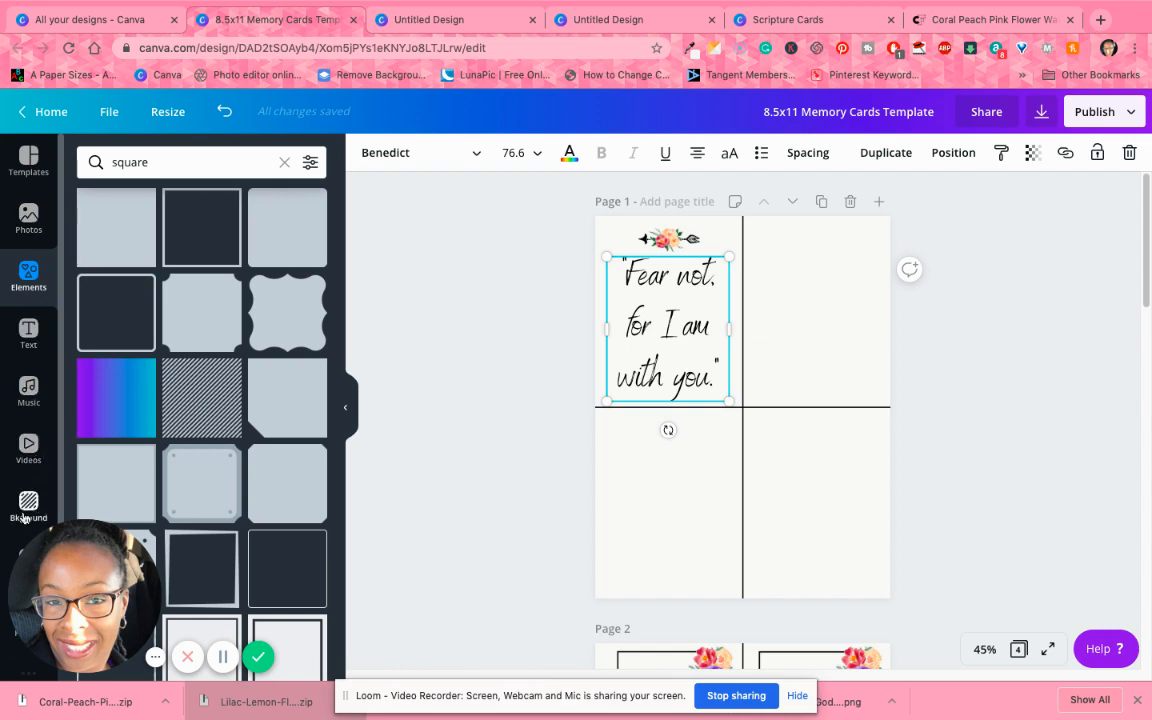
{"action": "scroll", "coordinate": [18, 296], "scroll_direction": "down", "scroll_amount": 2}
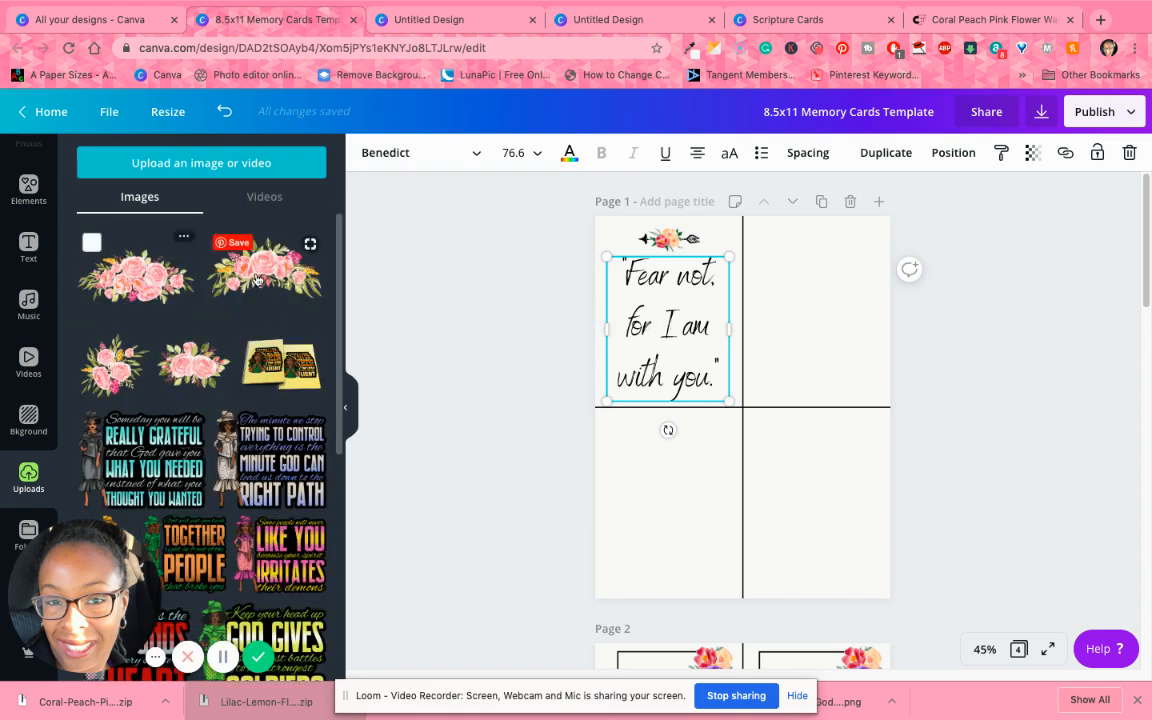
{"action": "left_click", "coordinate": [145, 295]}
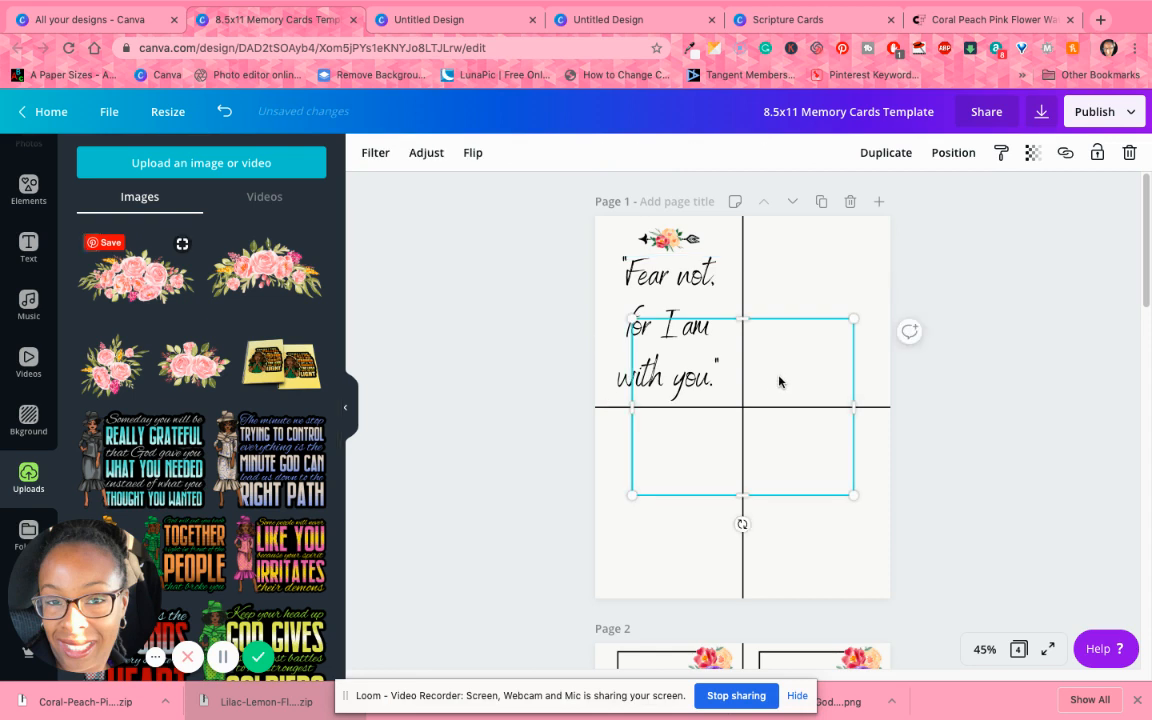
{"action": "left_click_drag", "start_coordinate": [855, 493], "coordinate": [730, 393]}
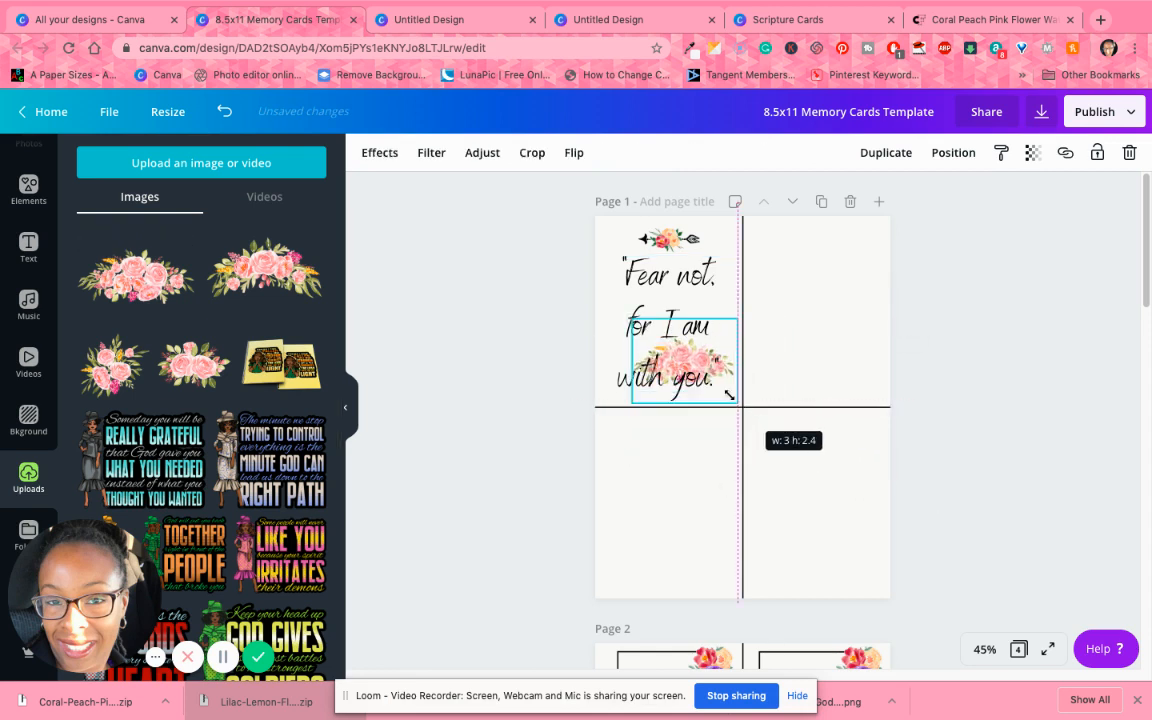
{"action": "left_click", "coordinate": [713, 341]}
{"action": "left_click_drag", "start_coordinate": [713, 341], "coordinate": [685, 318]}
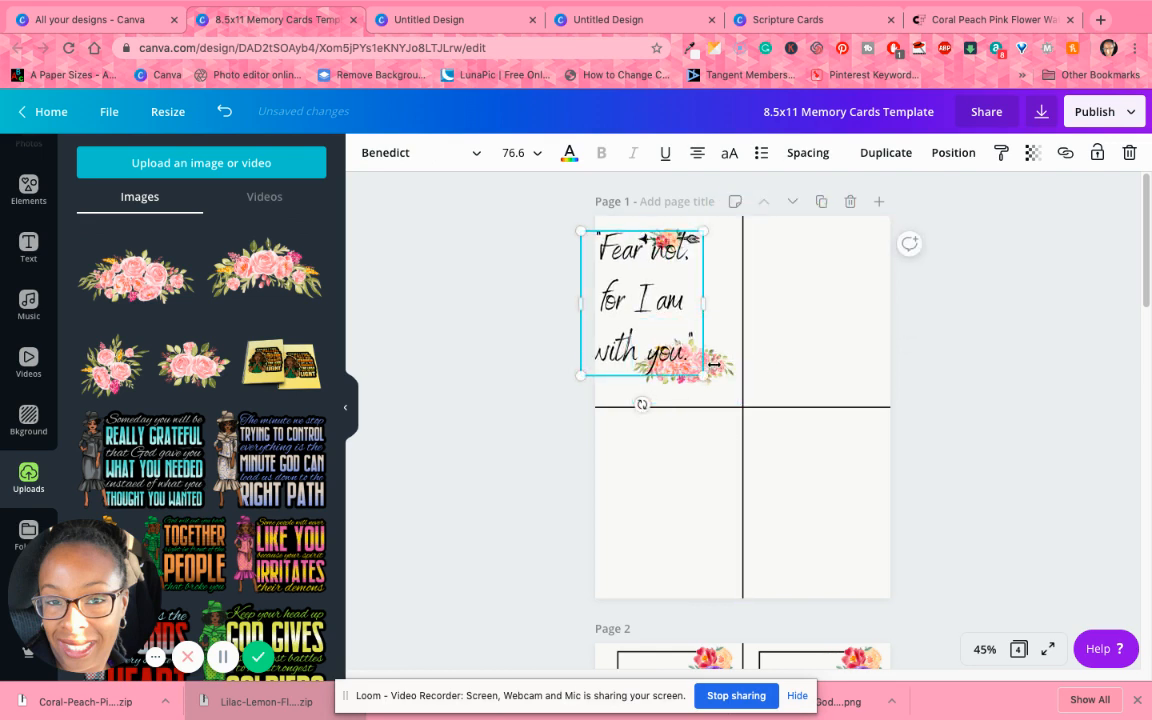
{"action": "left_click", "coordinate": [710, 394]}
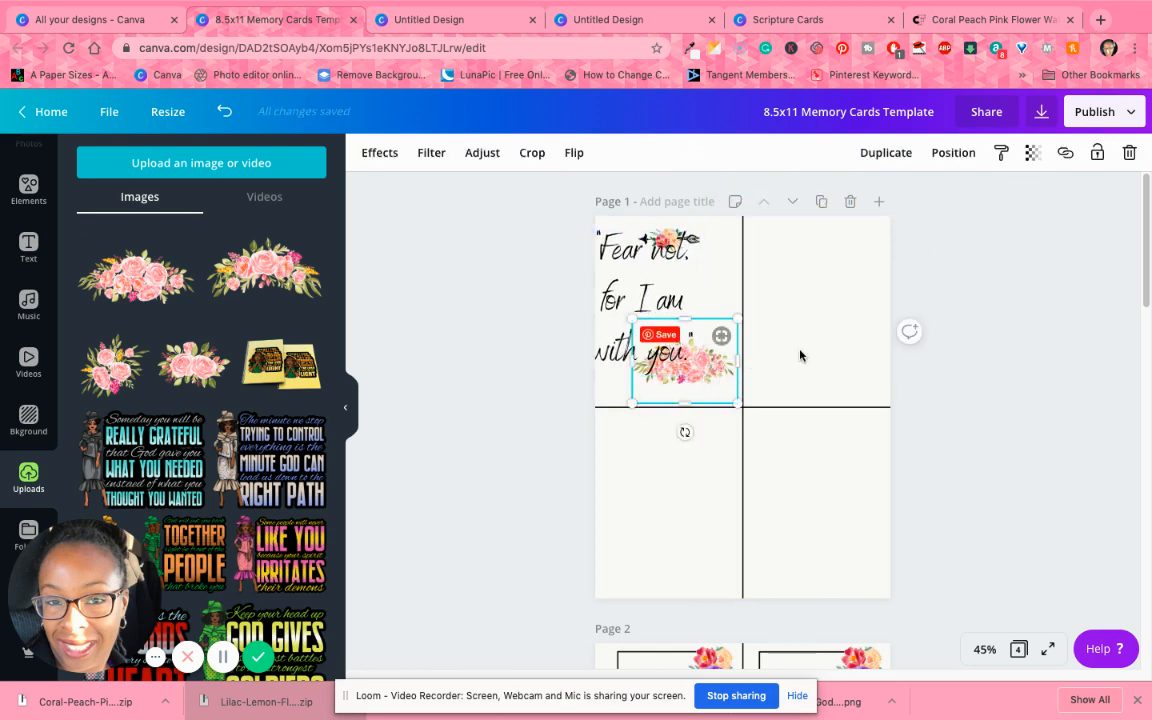
{"action": "left_click_drag", "start_coordinate": [705, 382], "coordinate": [838, 265]}
- Reposition the "Fear not" verse beneath the floral arrow and place a duplicate of it on the upper-right card
{"action": "left_click_drag", "start_coordinate": [637, 333], "coordinate": [670, 352]}
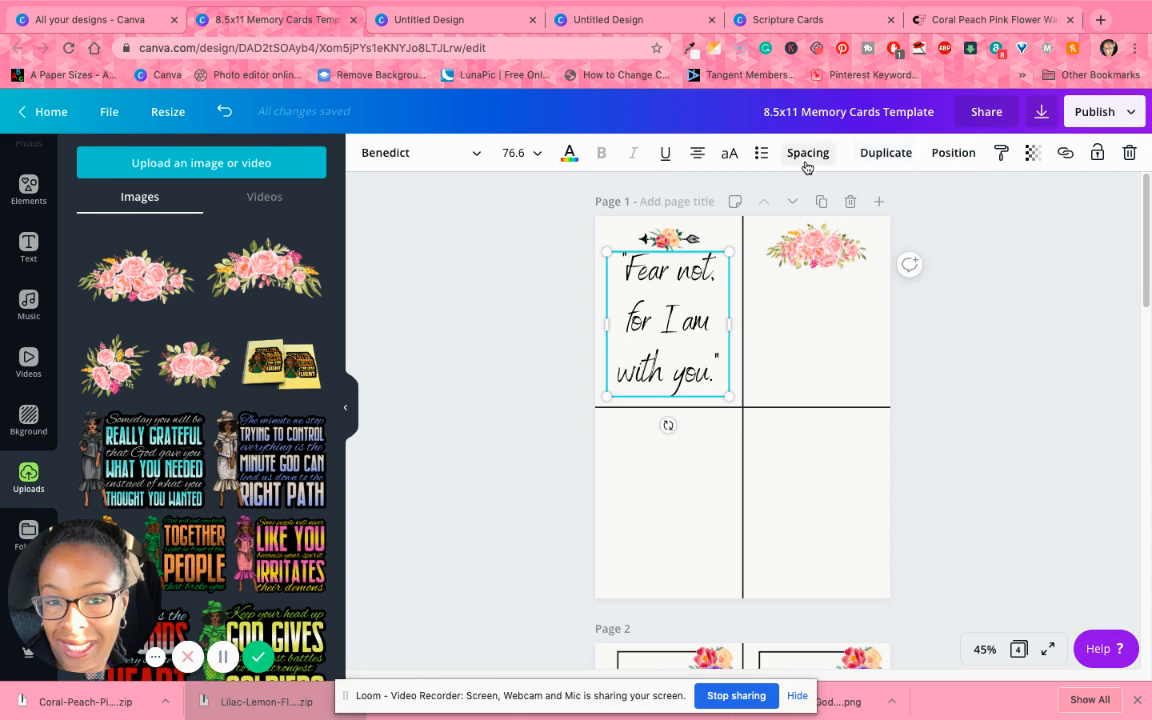
{"action": "left_click", "coordinate": [889, 155]}
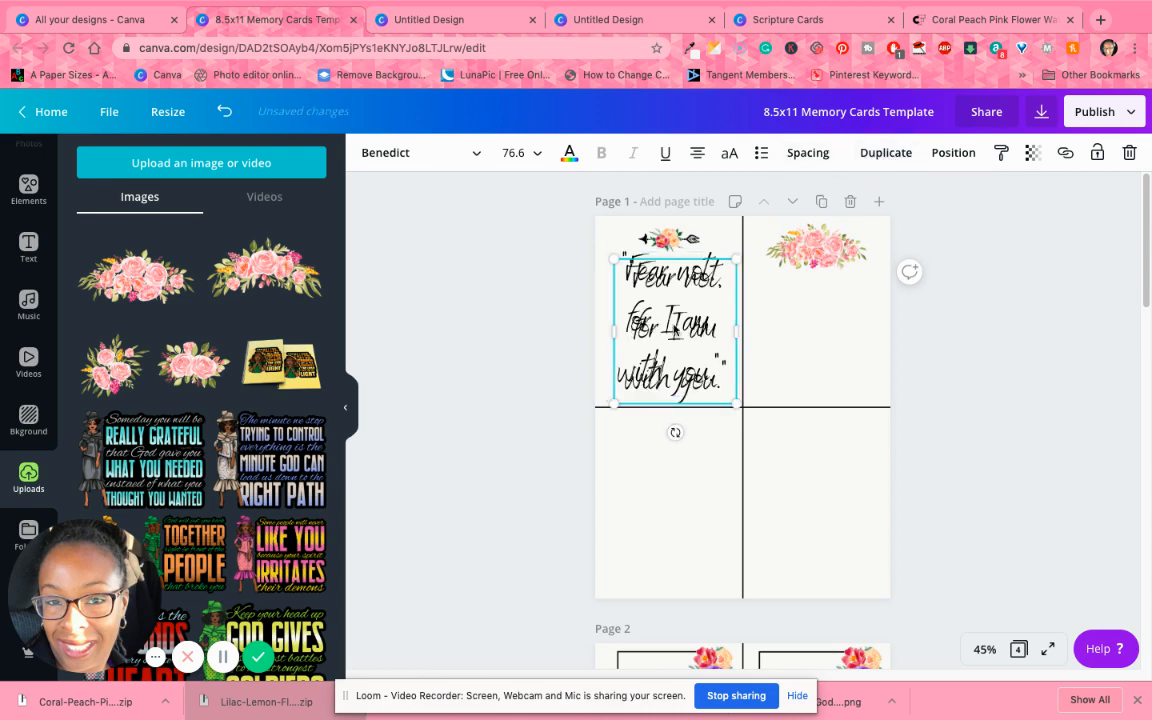
{"action": "left_click_drag", "start_coordinate": [676, 333], "coordinate": [836, 231]}
- Replace the bouquet on the upper-right card with the uploaded arched rose spray, shrunk to the card's width along its top
{"action": "left_click", "coordinate": [1003, 306]}
{"action": "key", "text": "Delete"}
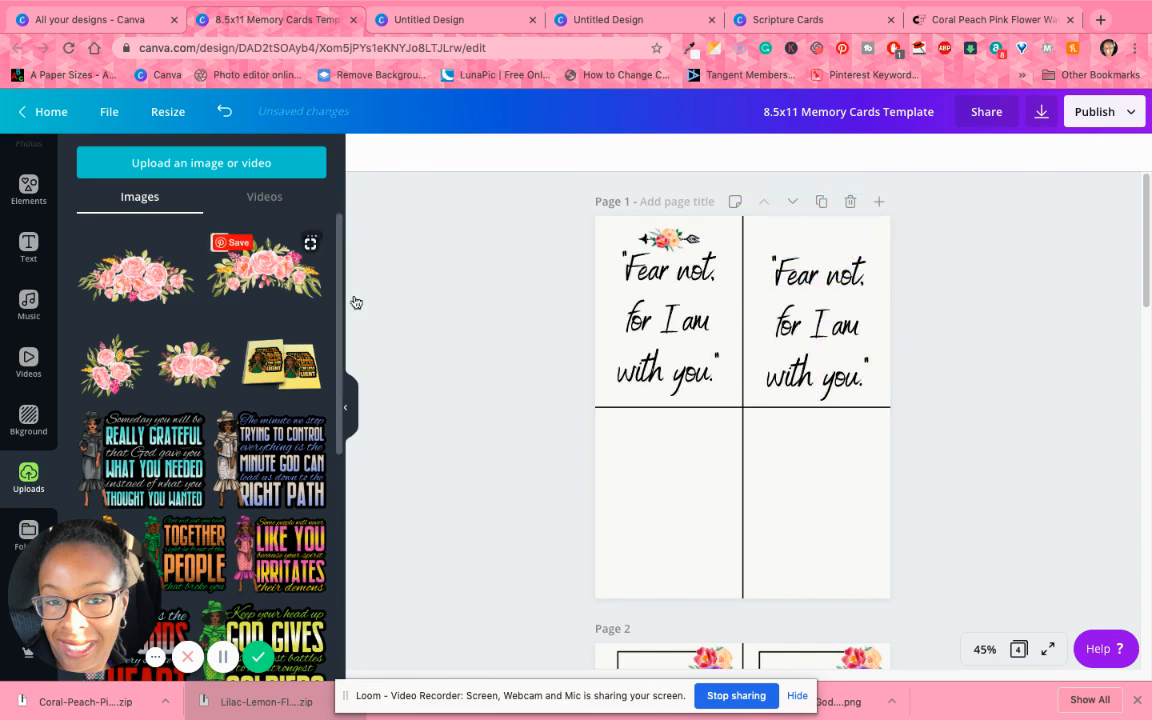
{"action": "left_click", "coordinate": [265, 268]}
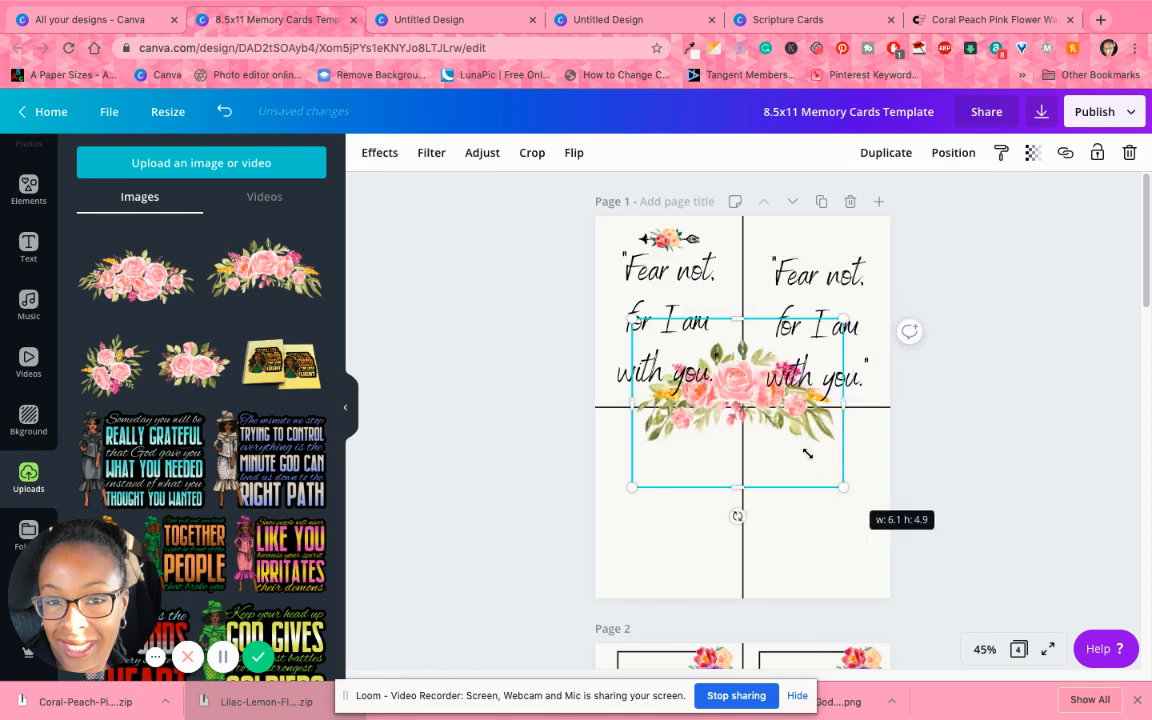
{"action": "left_click_drag", "start_coordinate": [807, 453], "coordinate": [786, 441]}
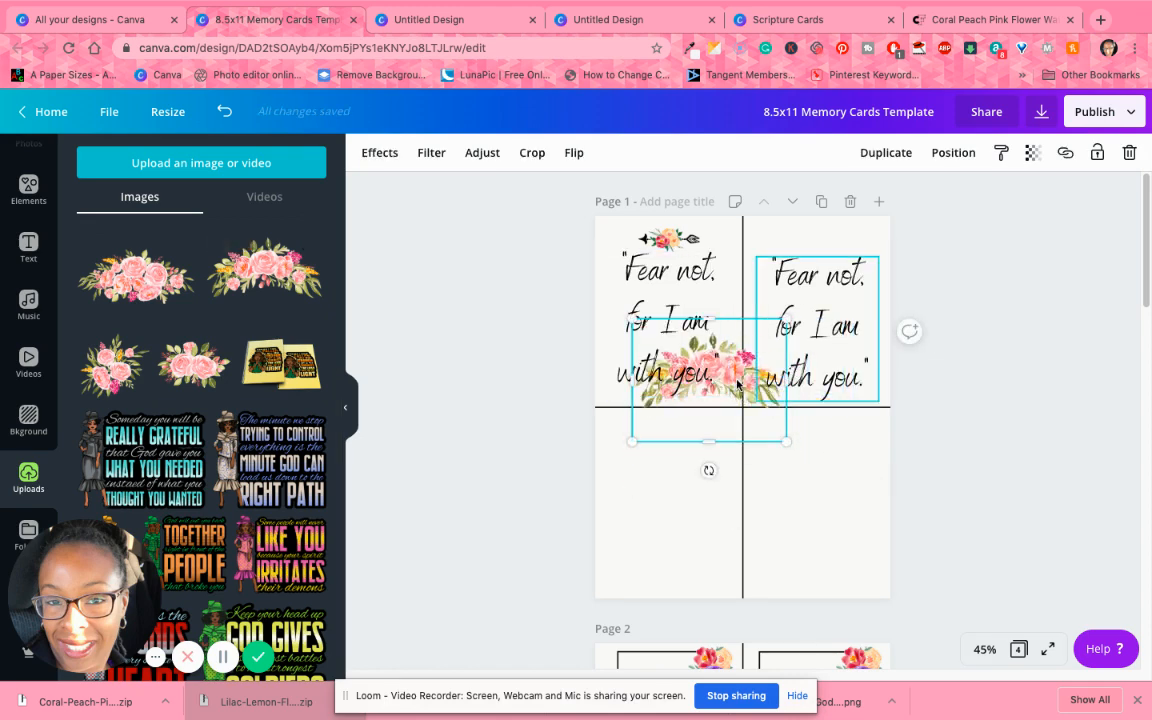
{"action": "left_click_drag", "start_coordinate": [738, 383], "coordinate": [849, 262]}
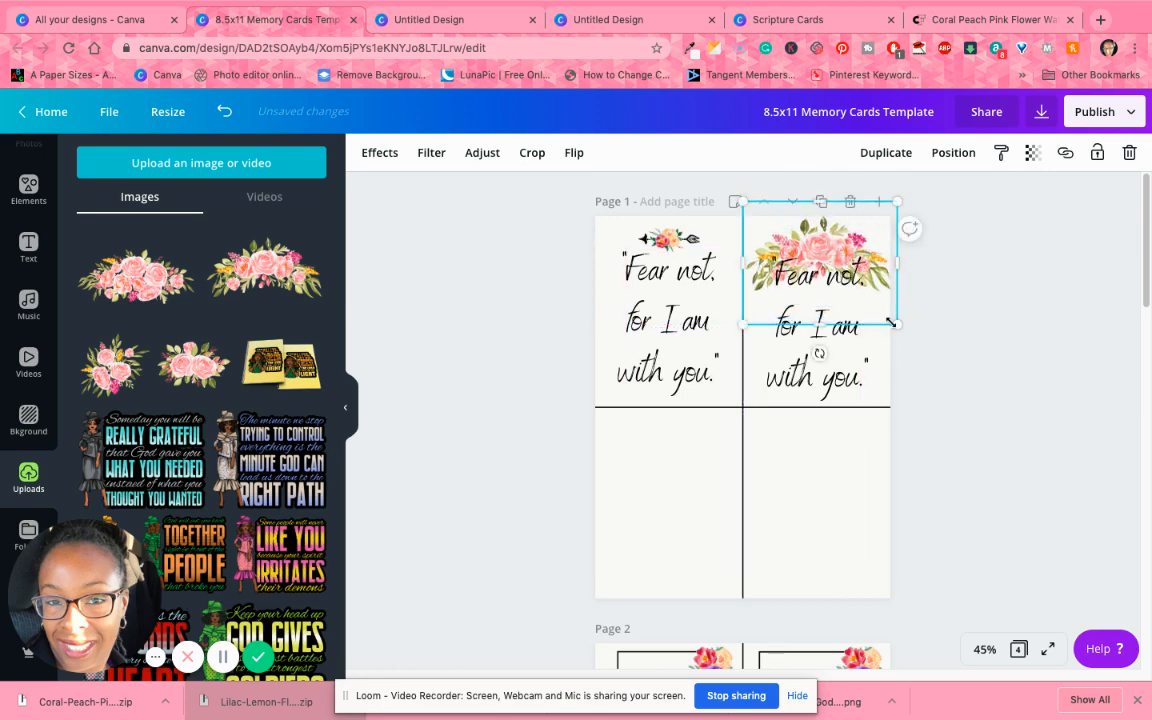
{"action": "left_click_drag", "start_coordinate": [891, 323], "coordinate": [885, 316]}
- Reduce the upper-right card's verse to font size 63.3 and position it beneath the arched rose spray
{"action": "left_click", "coordinate": [808, 291]}
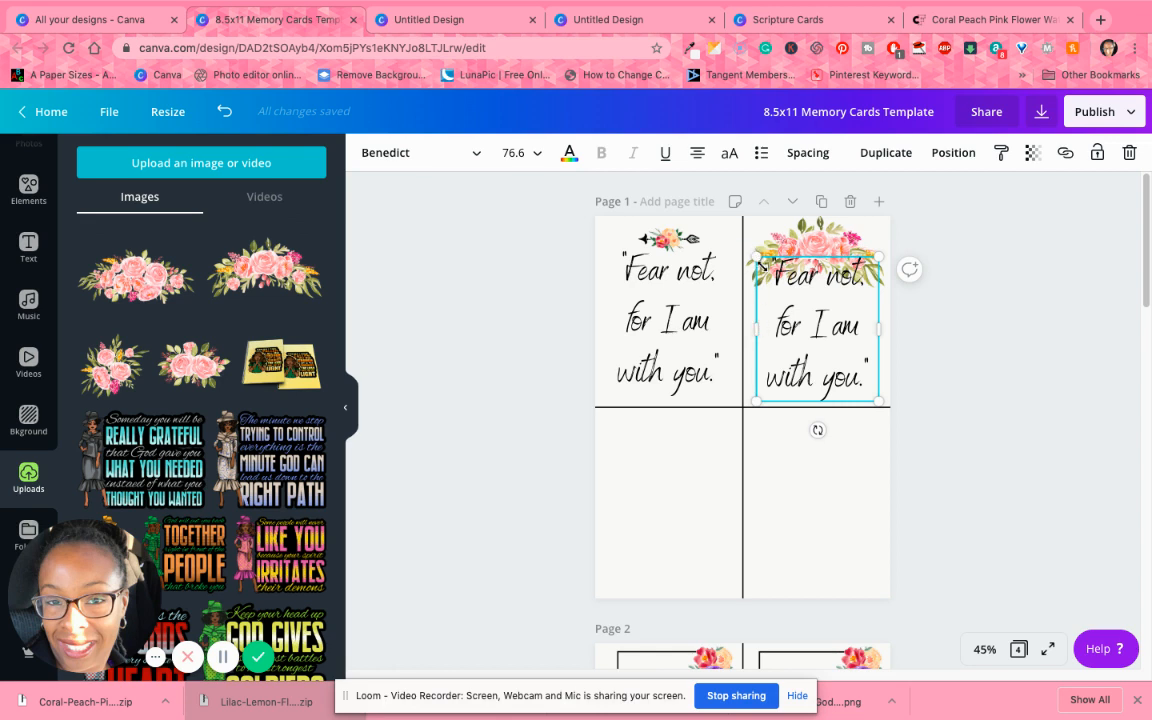
{"action": "left_click_drag", "start_coordinate": [762, 263], "coordinate": [772, 283]}
{"action": "left_click", "coordinate": [944, 293]}
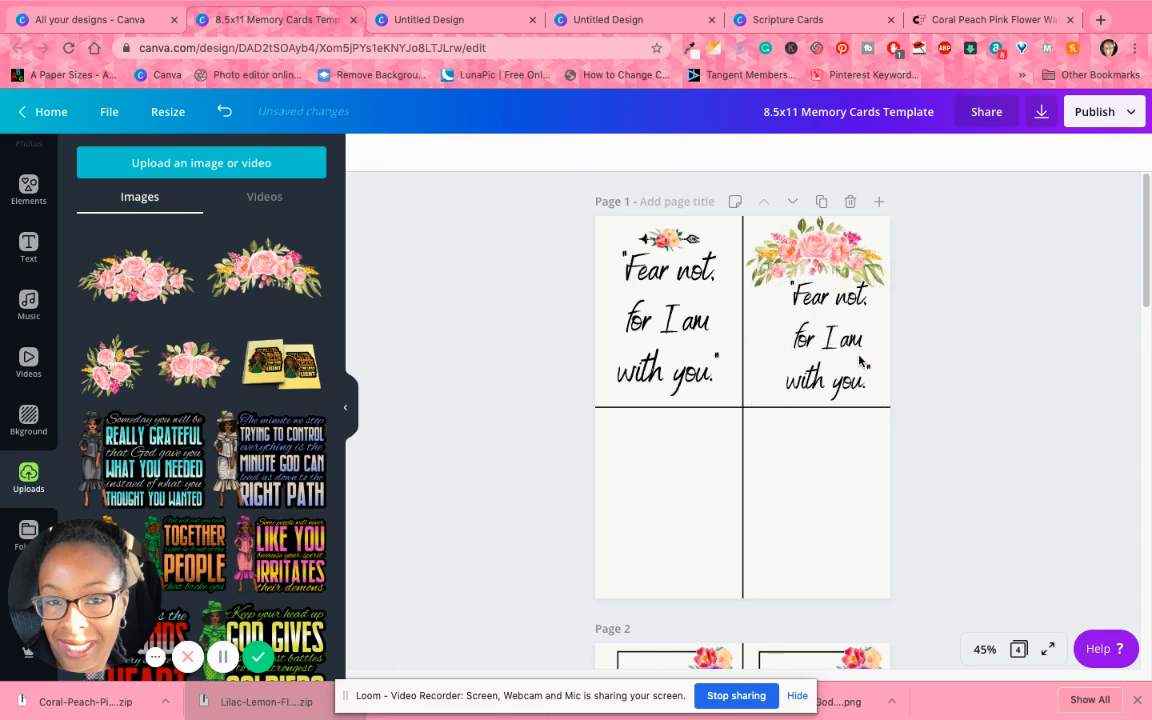
{"action": "left_click_drag", "start_coordinate": [859, 361], "coordinate": [836, 280]}
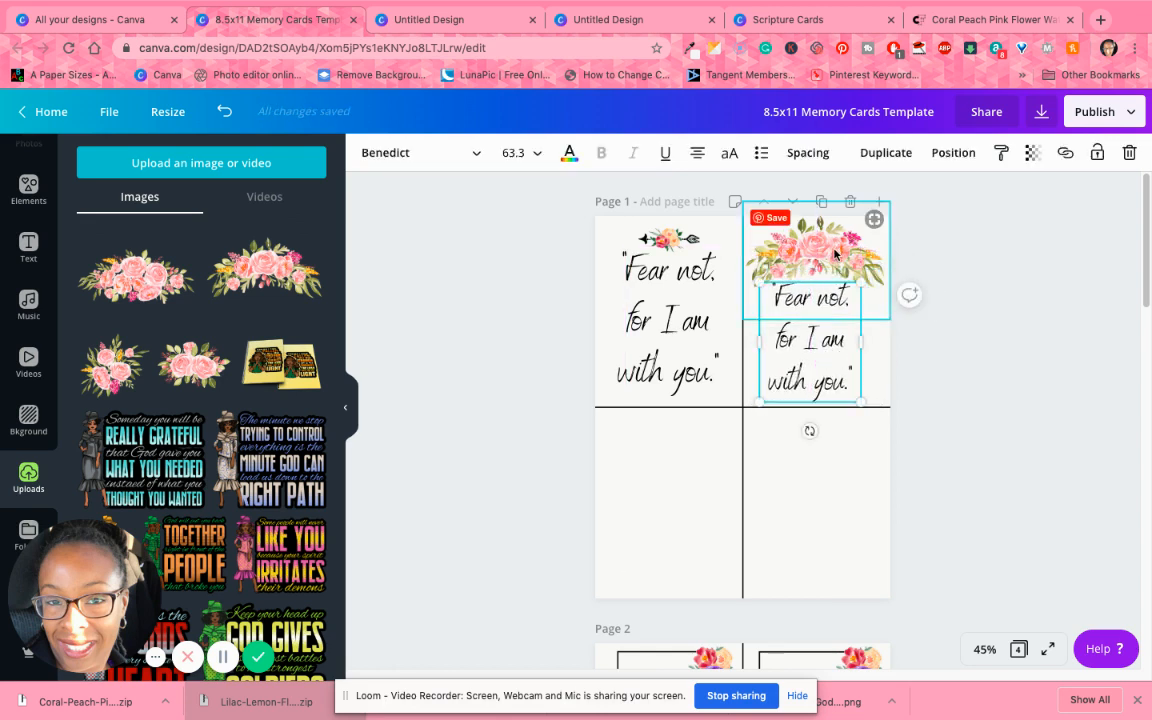
- Replace the arched spray with the small uploaded rose cluster, shrunk to about half the card's width in its upper-left corner
{"action": "left_click", "coordinate": [835, 255]}
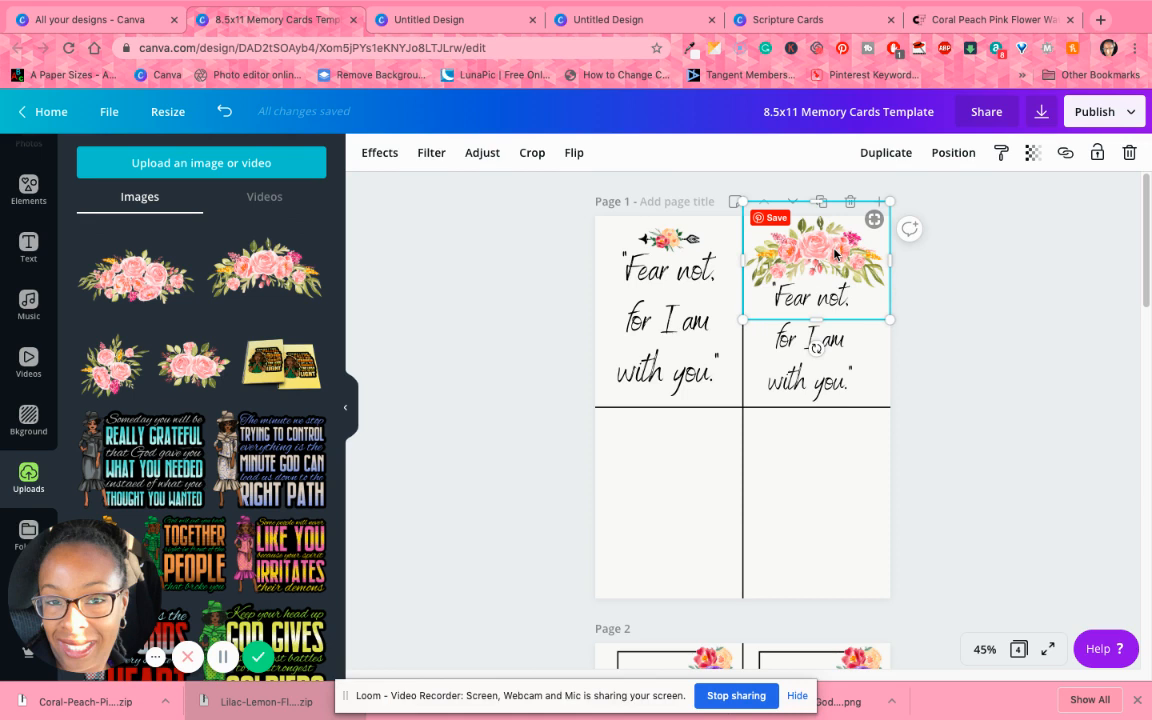
{"action": "key", "text": "Delete"}
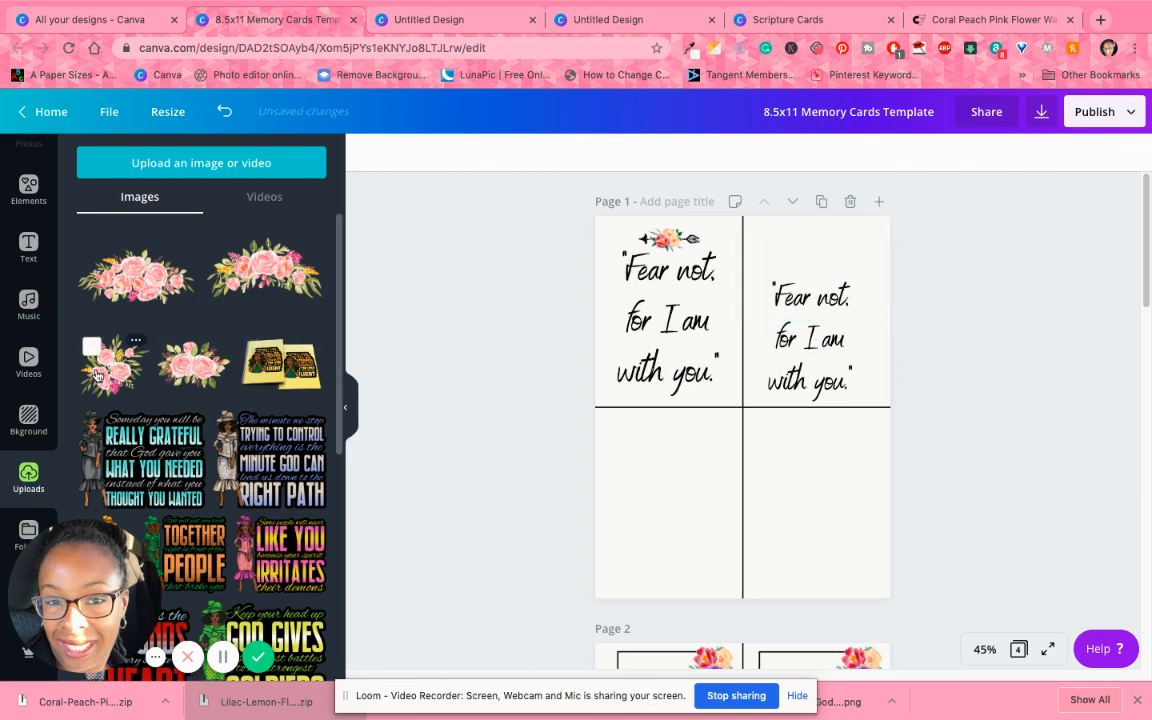
{"action": "left_click", "coordinate": [190, 365]}
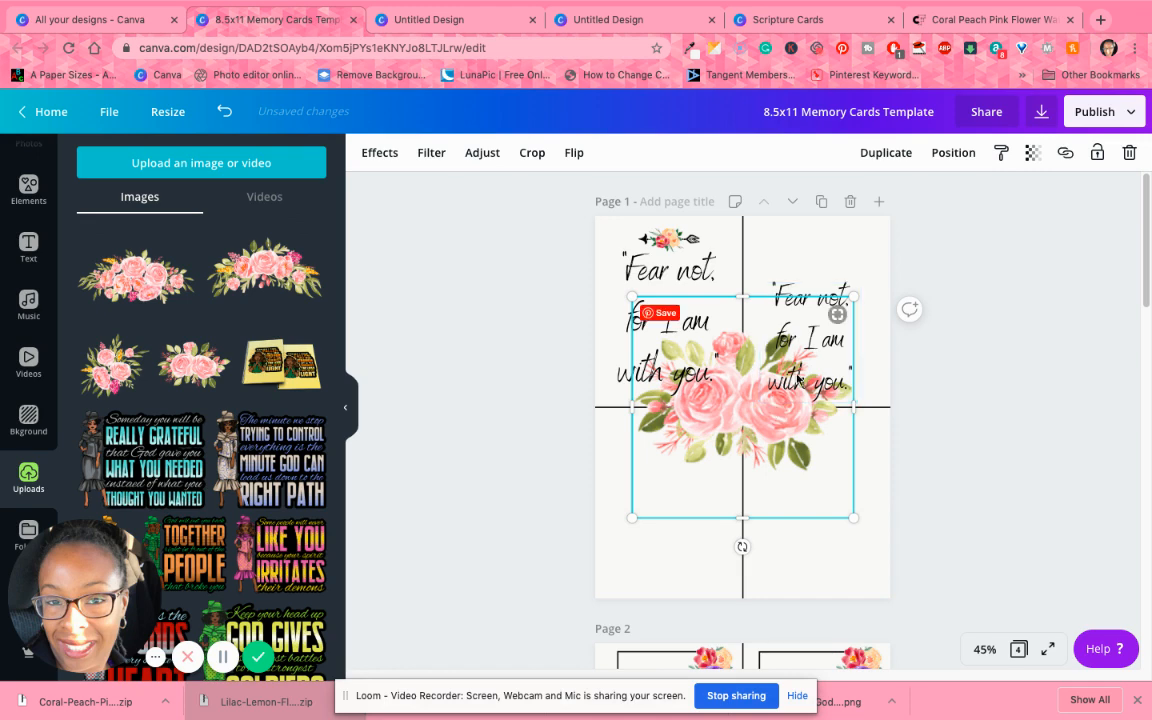
{"action": "left_click_drag", "start_coordinate": [781, 377], "coordinate": [881, 317]}
{"action": "left_click_drag", "start_coordinate": [966, 422], "coordinate": [820, 278]}
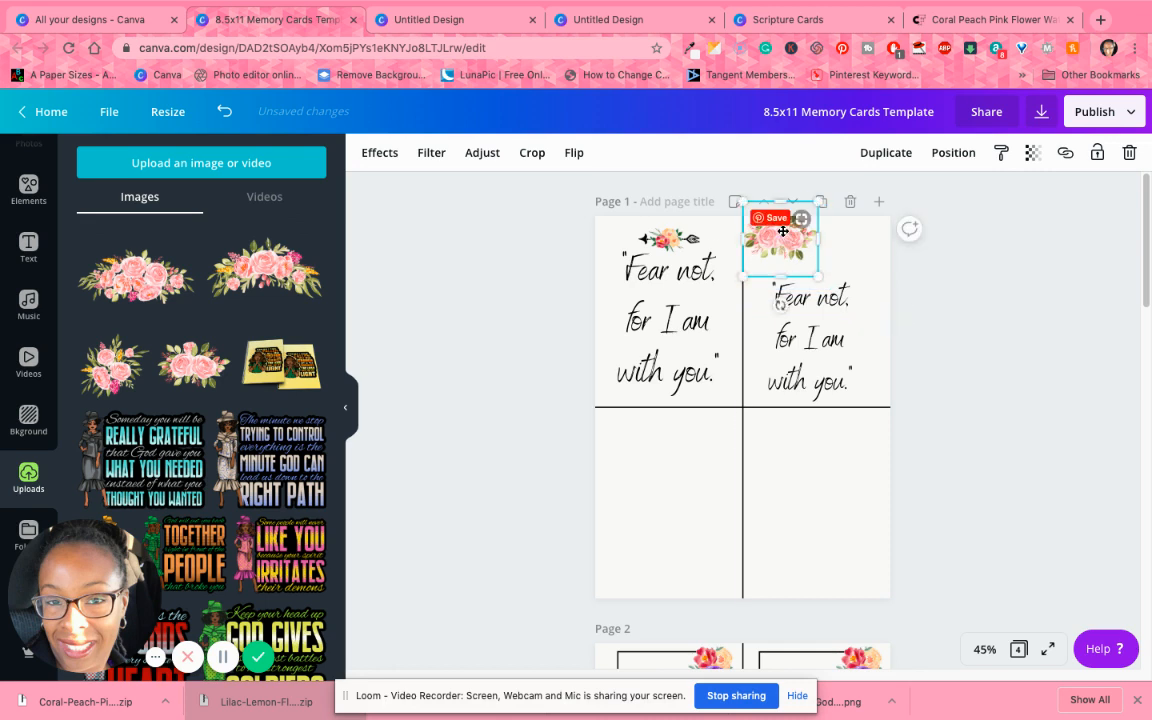
{"action": "left_click_drag", "start_coordinate": [786, 233], "coordinate": [786, 243]}
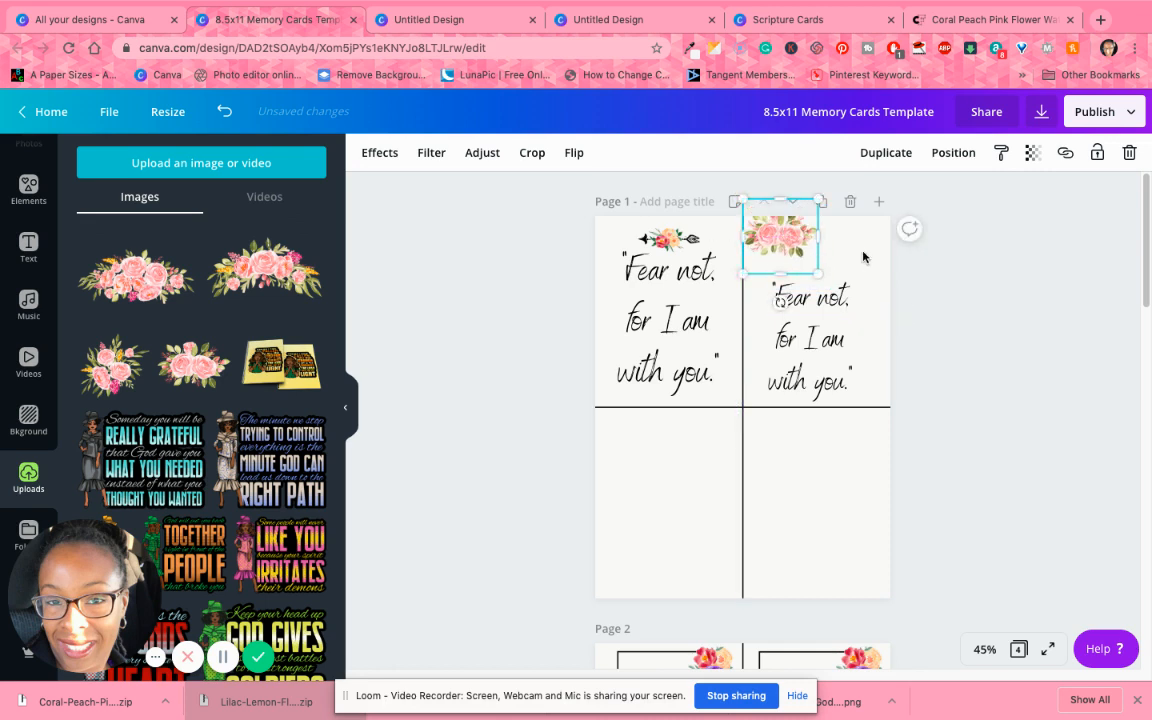
- Extend the rose cluster into a border across the top of the upper-right card using two duplicates, and group the three clusters
{"action": "left_click", "coordinate": [884, 152]}
{"action": "left_click_drag", "start_coordinate": [863, 235], "coordinate": [859, 228]}
{"action": "left_click_drag", "start_coordinate": [797, 236], "coordinate": [793, 238]}
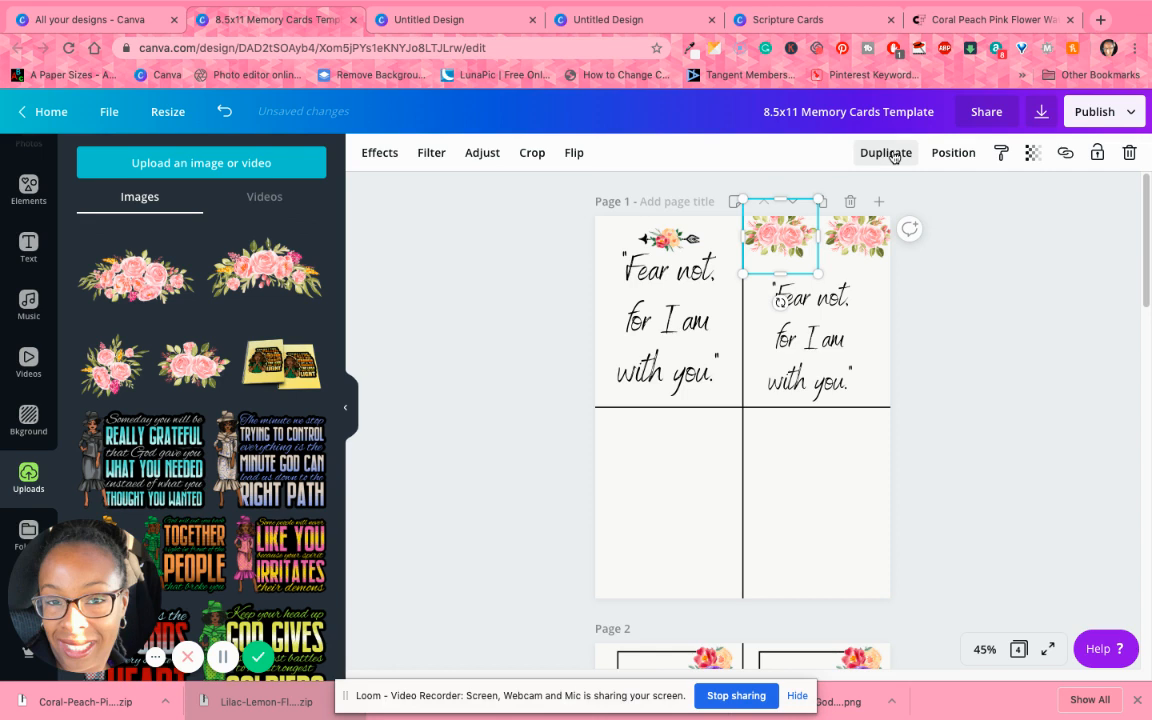
{"action": "left_click", "coordinate": [886, 153]}
{"action": "left_click_drag", "start_coordinate": [817, 243], "coordinate": [892, 242]}
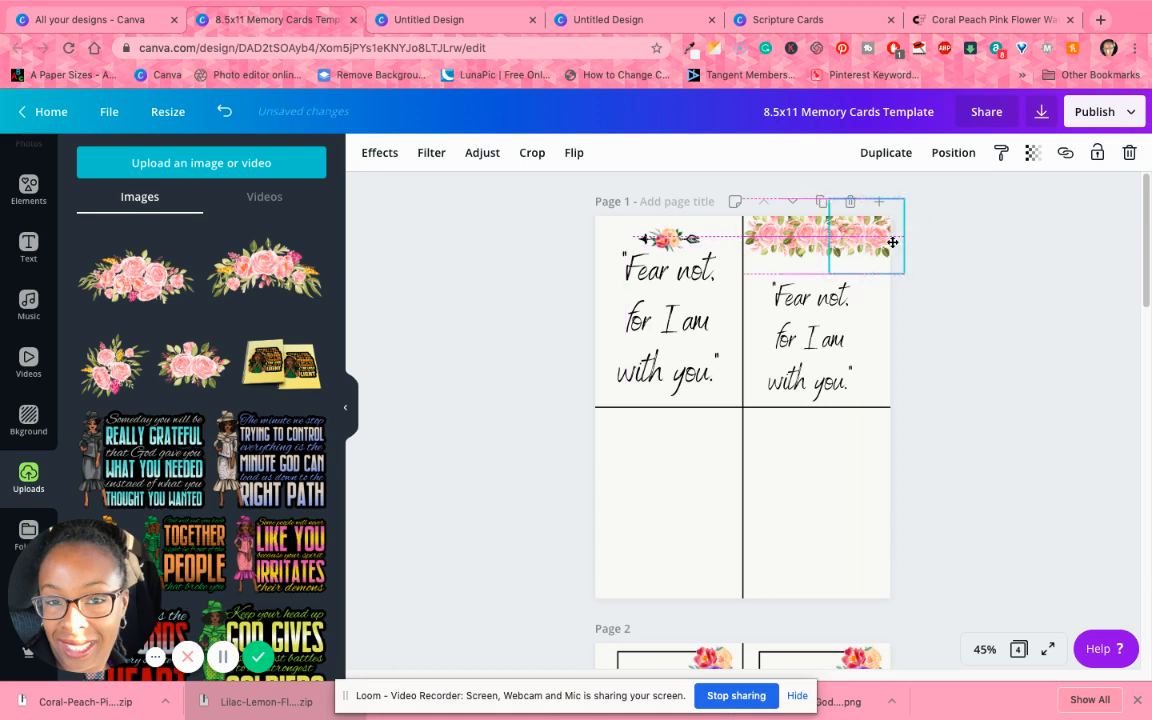
{"action": "left_click", "coordinate": [995, 307]}
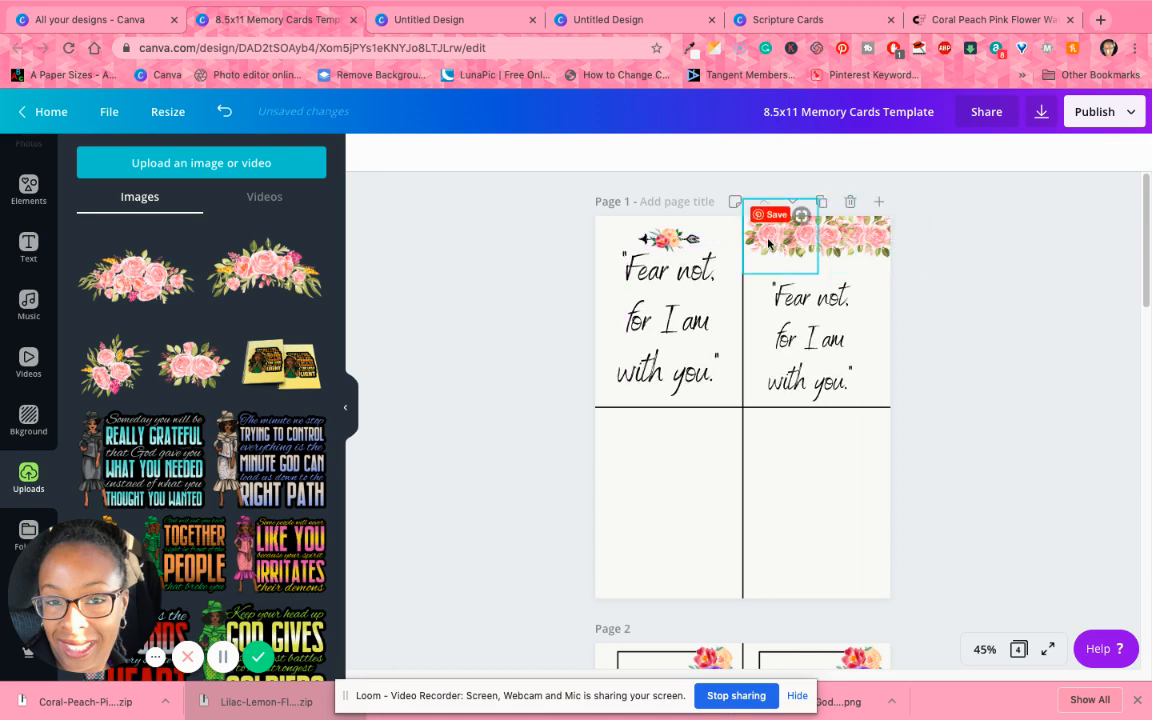
{"action": "left_click_drag", "start_coordinate": [927, 247], "coordinate": [740, 202]}
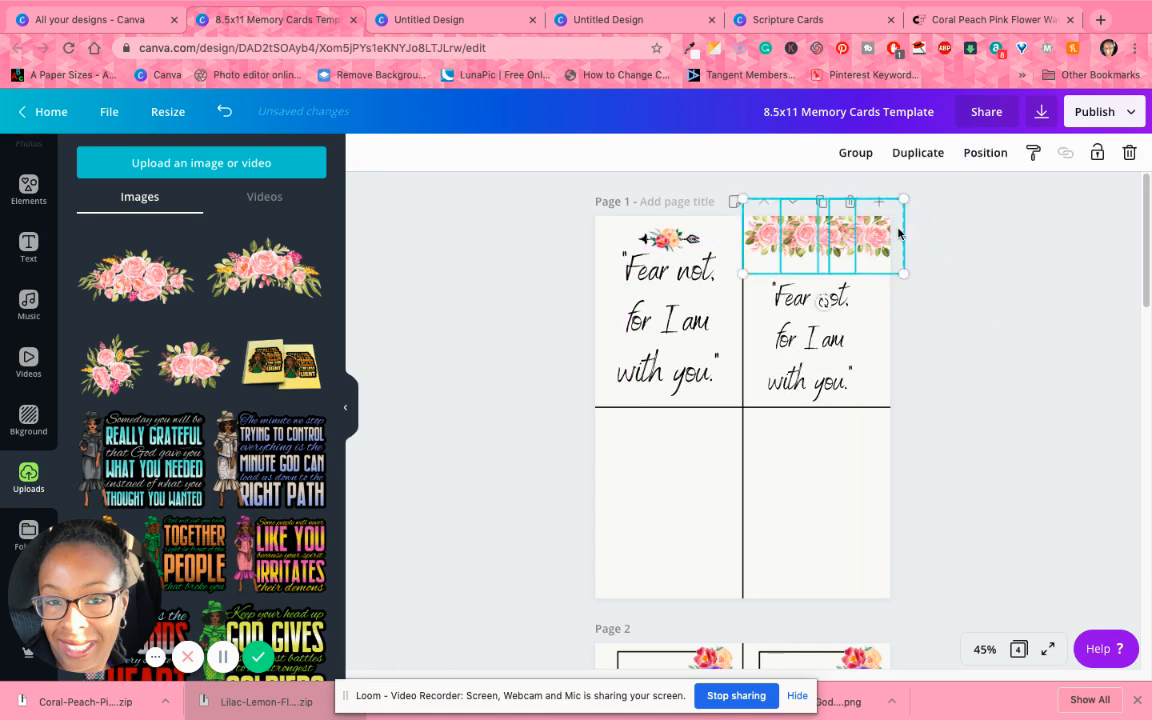
{"action": "left_click", "coordinate": [853, 160]}
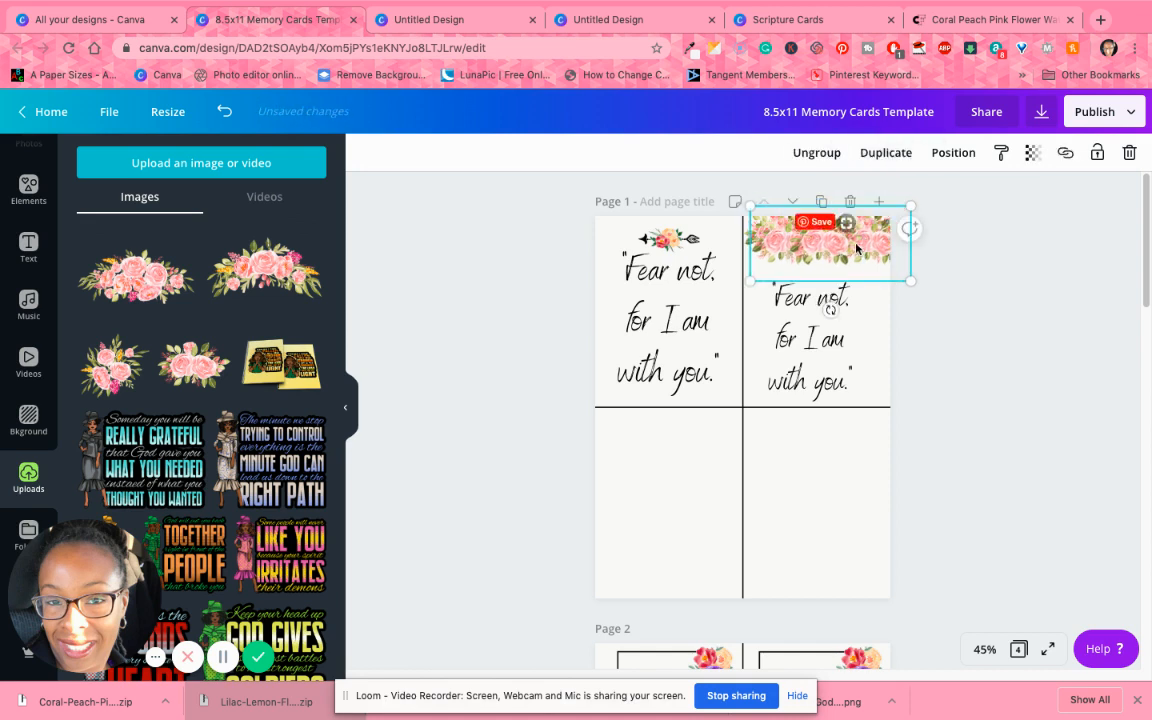
- Wrap the upper-right verse onto two lines below the floral border, and place a duplicate of the border along the card's bottom edge
{"action": "left_click_drag", "start_coordinate": [838, 335], "coordinate": [818, 318]}
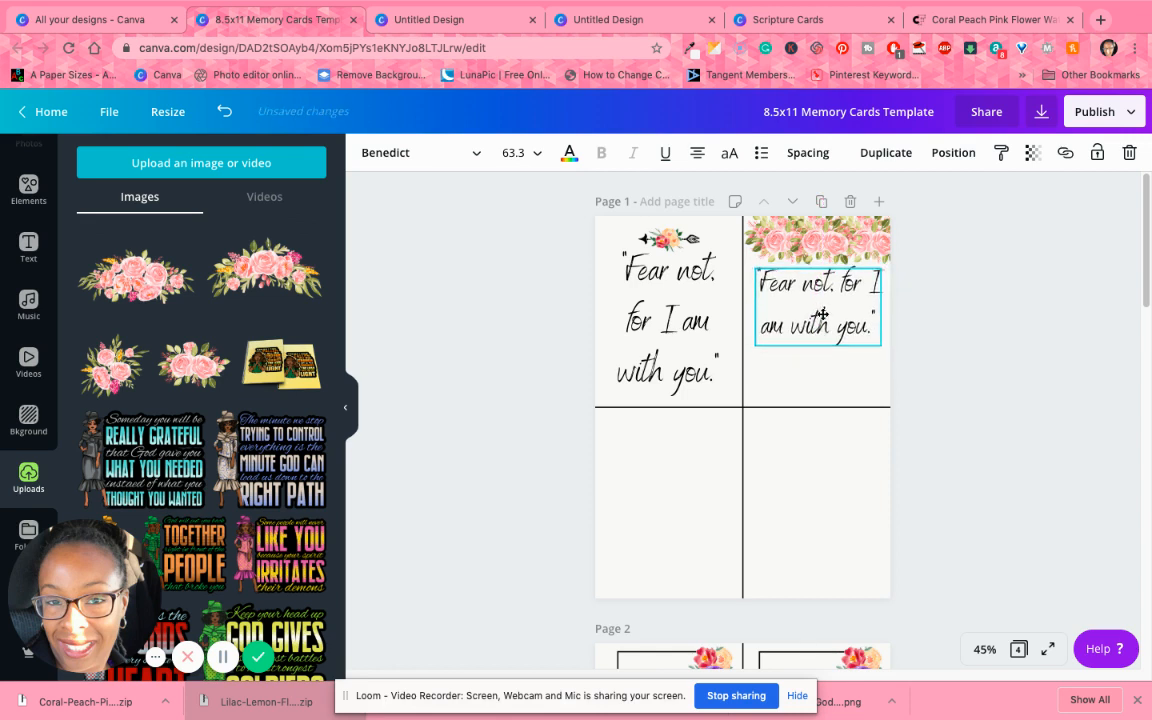
{"action": "left_click", "coordinate": [834, 262]}
{"action": "left_click_drag", "start_coordinate": [834, 262], "coordinate": [830, 381]}
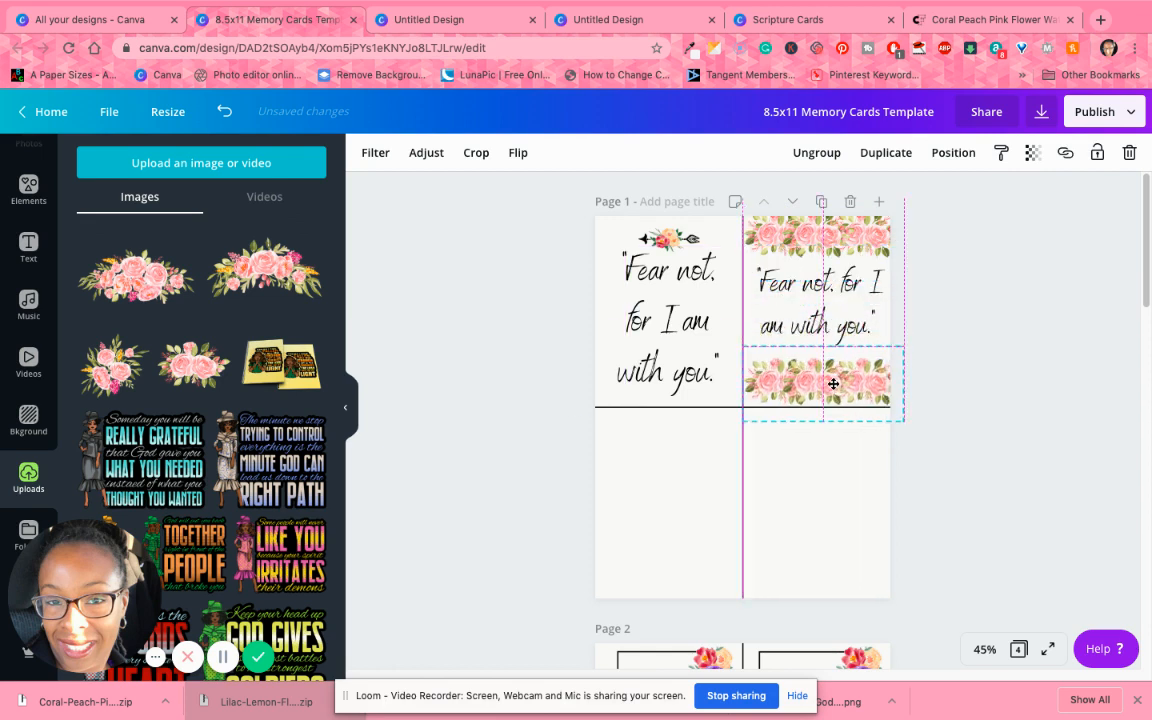
{"action": "left_click", "coordinate": [958, 265]}
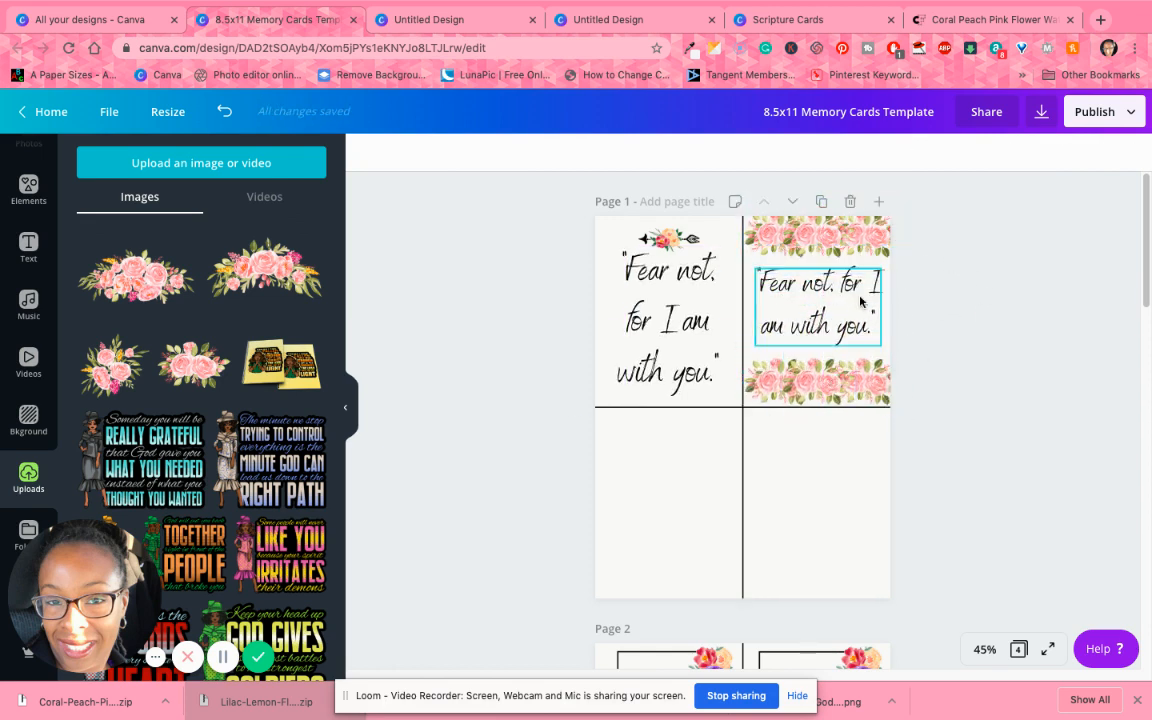
- In the untitled 11 × 8.5 inch design, try a solid pink background and replace it with the blue gradient background
{"action": "scroll", "coordinate": [746, 430], "scroll_direction": "down", "scroll_amount": 5}
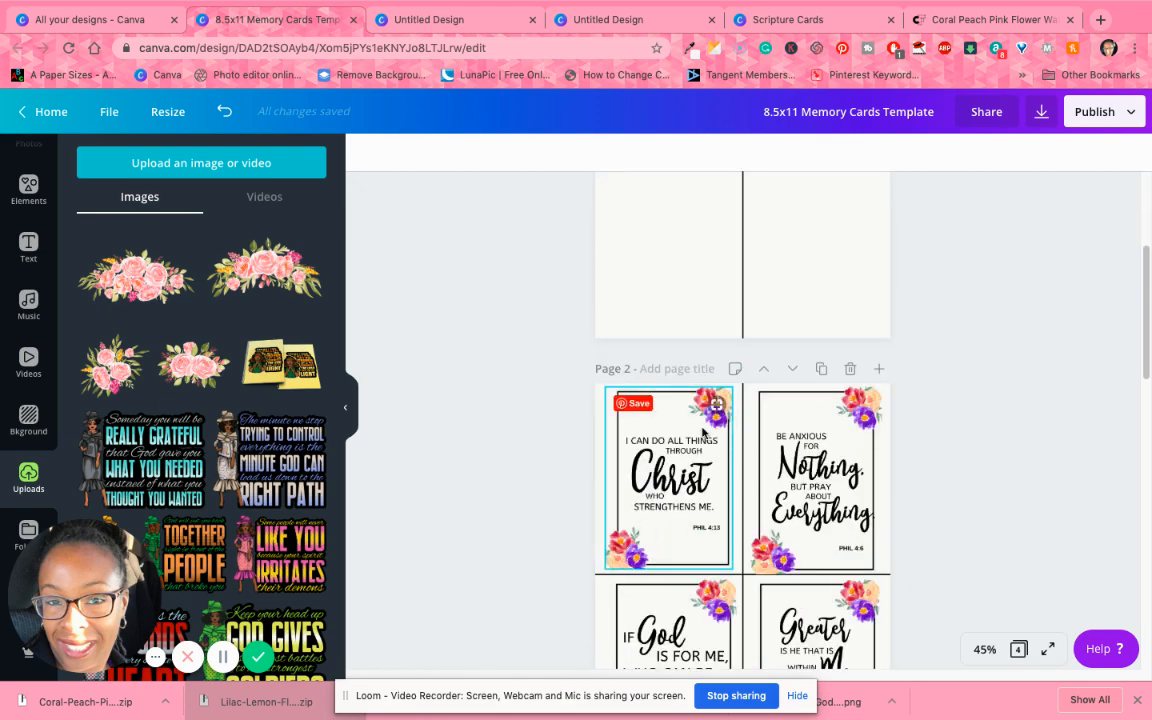
{"action": "scroll", "coordinate": [846, 296], "scroll_direction": "down", "scroll_amount": 15}
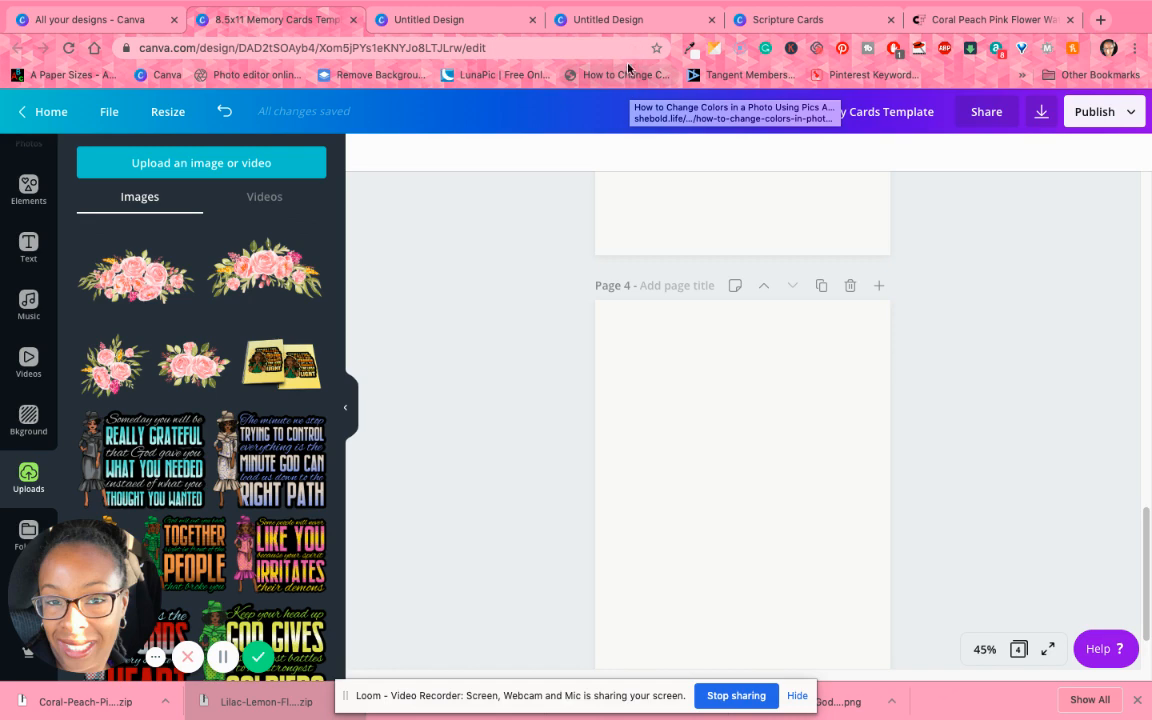
{"action": "left_click", "coordinate": [464, 22]}
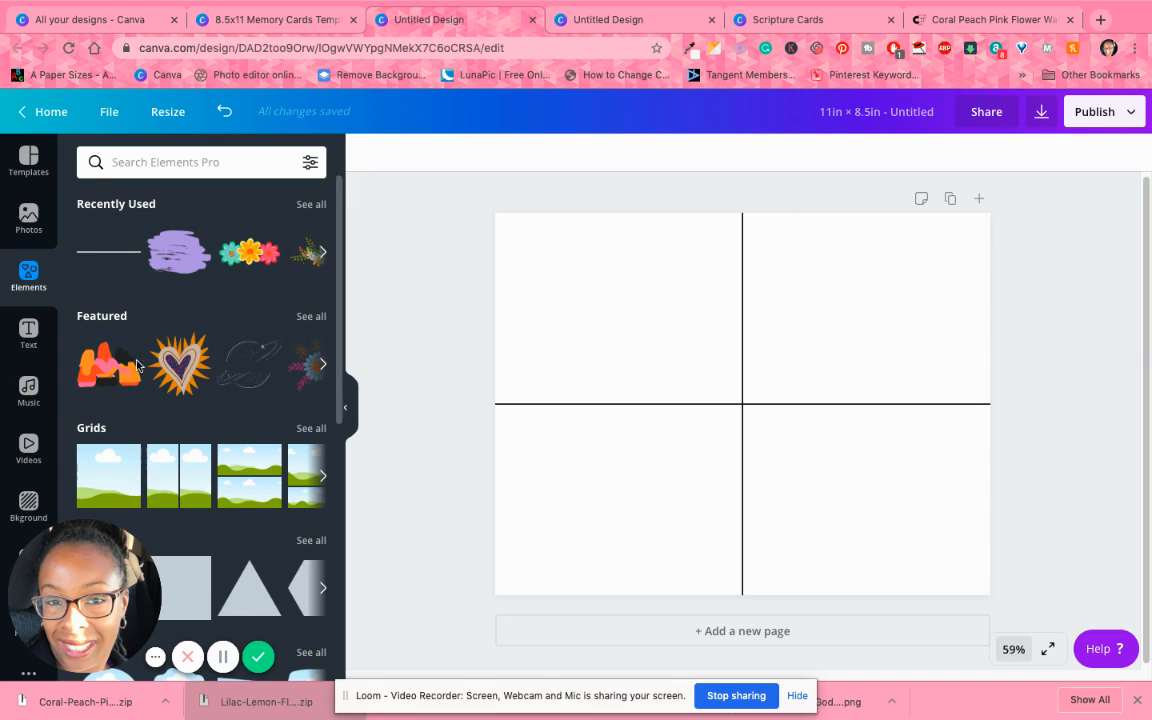
{"action": "left_click", "coordinate": [28, 505]}
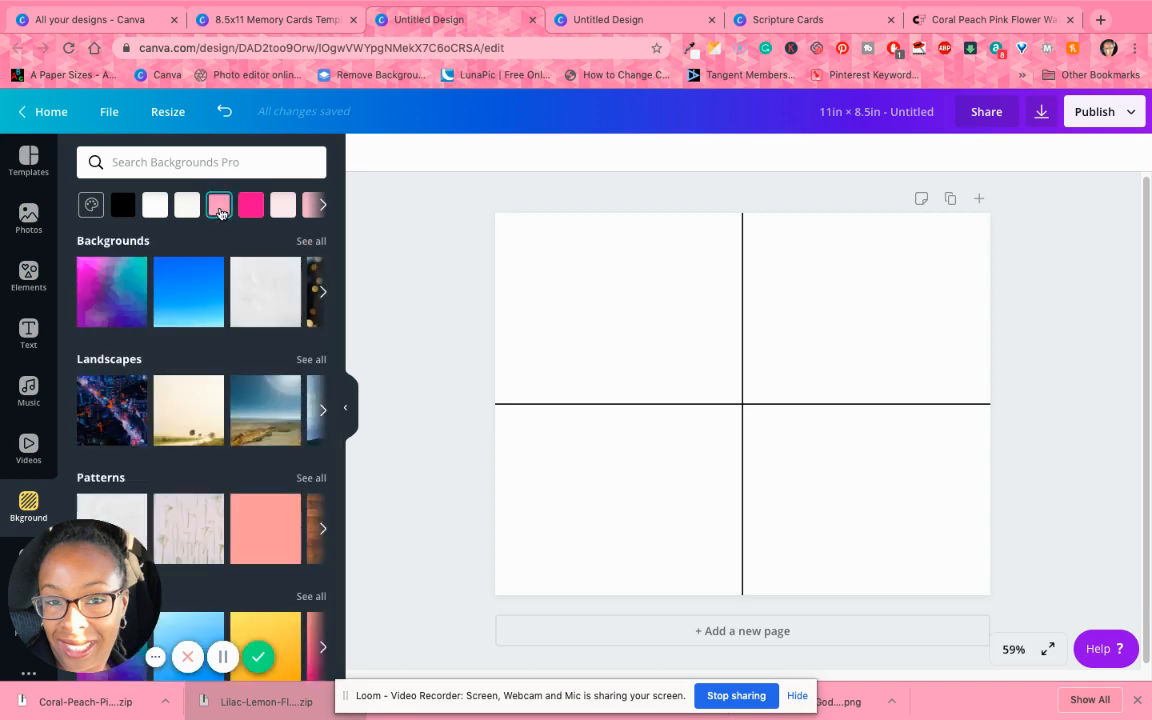
{"action": "left_click", "coordinate": [220, 209]}
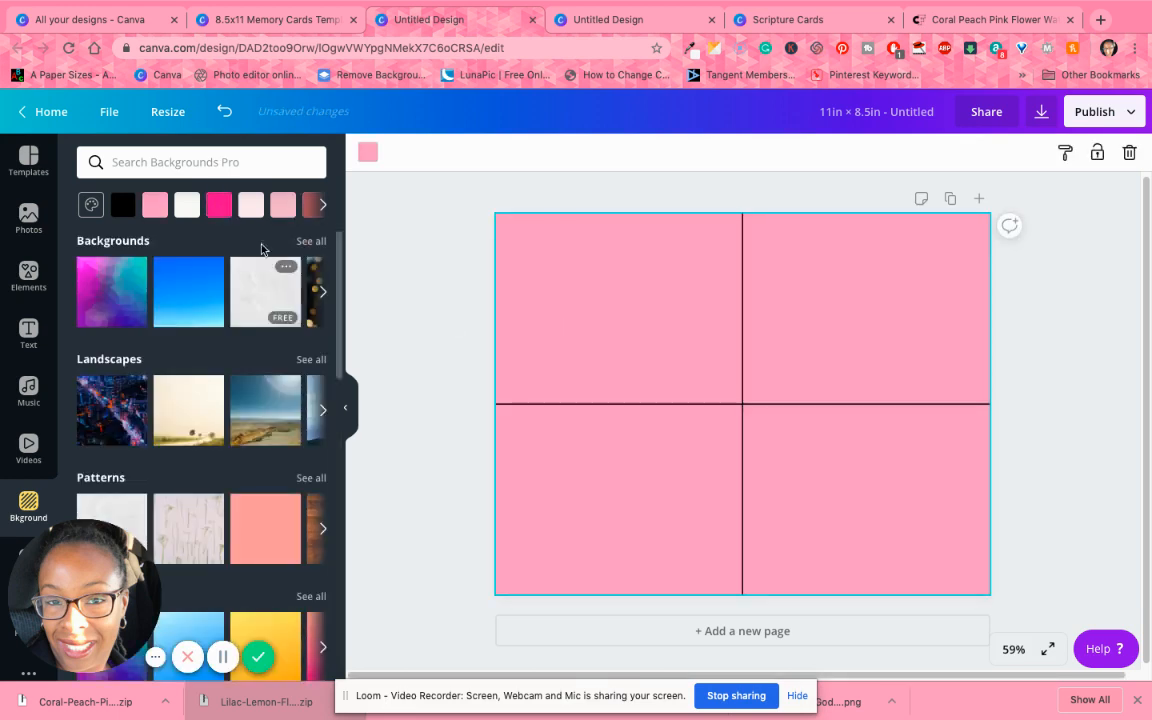
{"action": "left_click", "coordinate": [195, 298]}
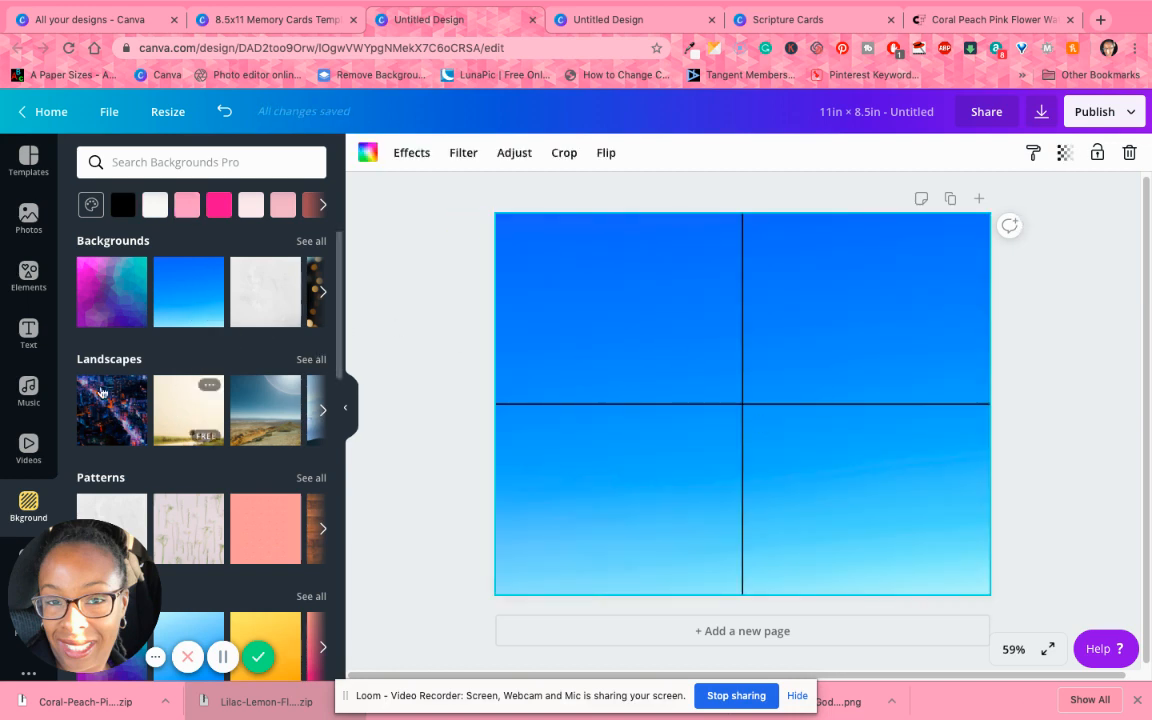
- Add a square outline shape and resize it into a rectangular frame just inside the upper-left card's edges
{"action": "left_click", "coordinate": [30, 276]}
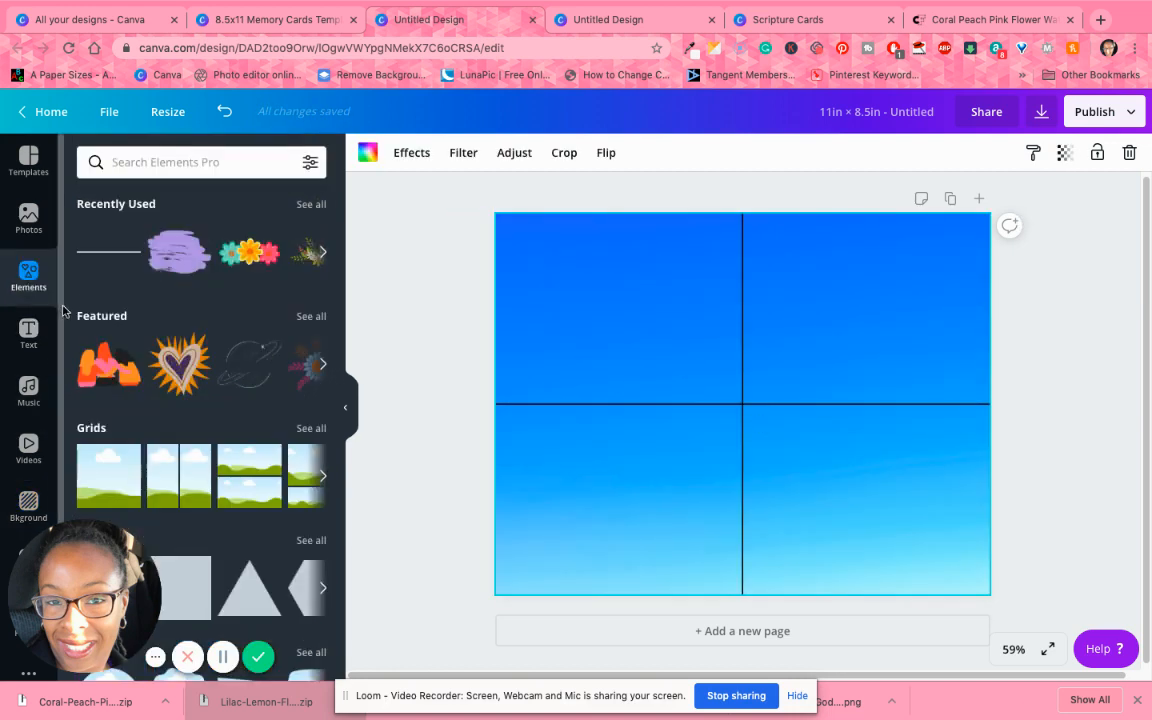
{"action": "left_click", "coordinate": [313, 543]}
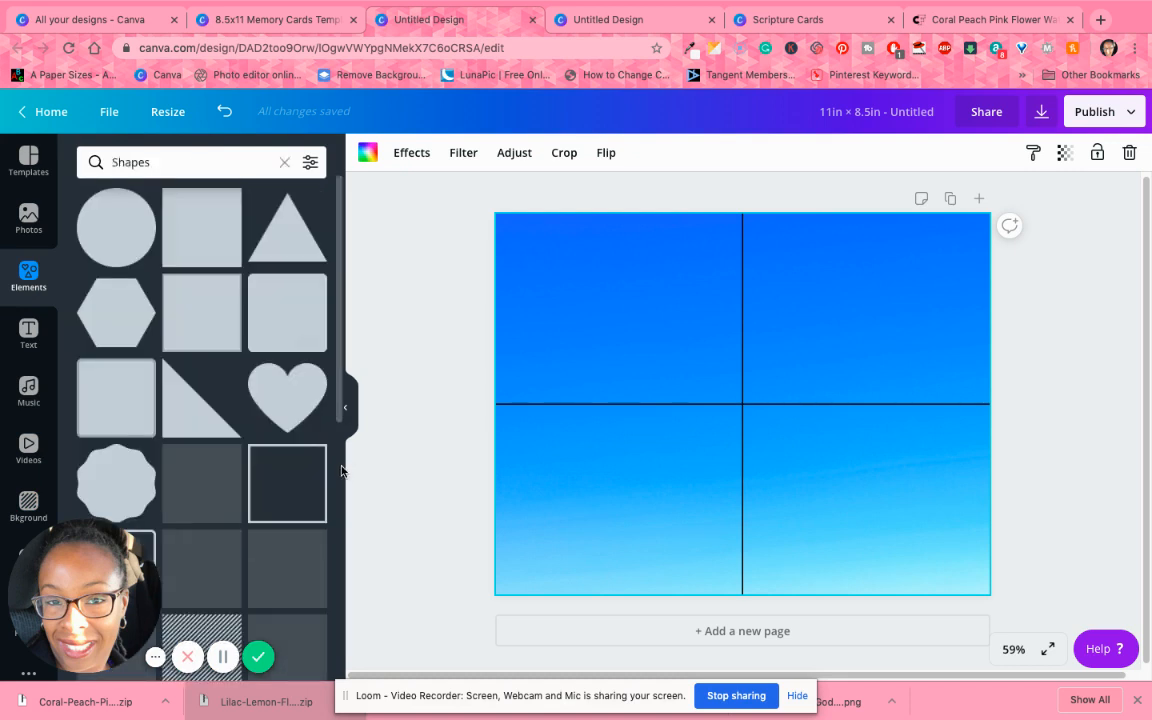
{"action": "left_click", "coordinate": [278, 492]}
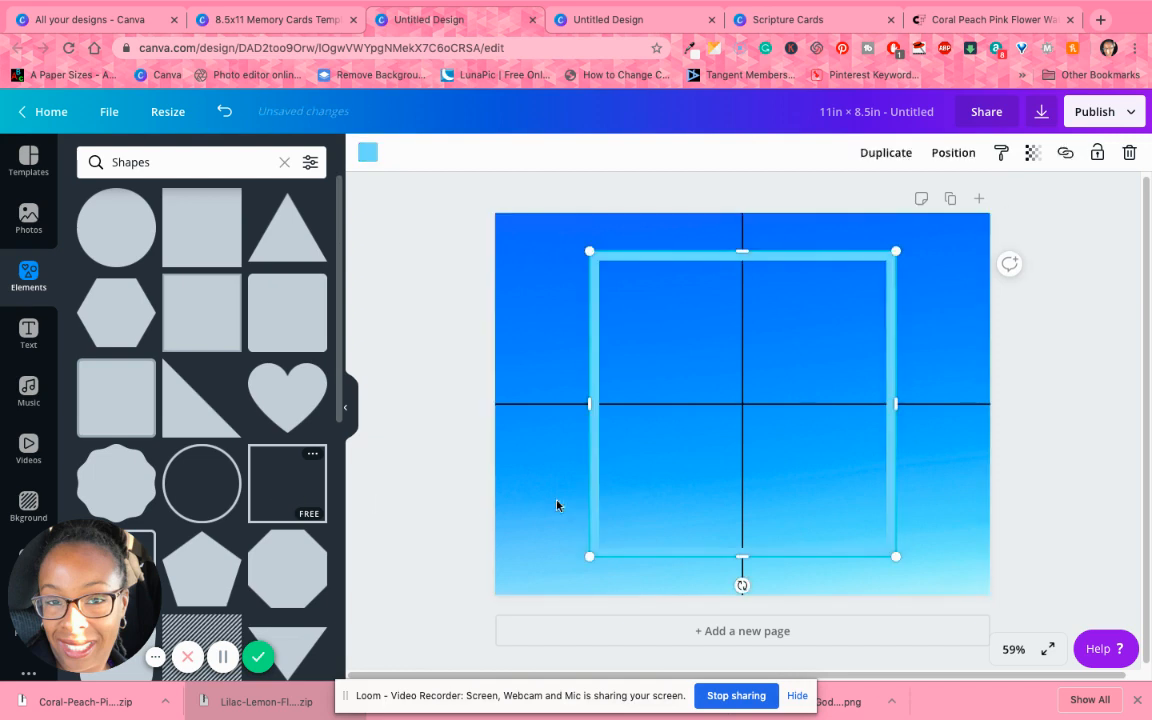
{"action": "left_click_drag", "start_coordinate": [681, 380], "coordinate": [604, 359]}
{"action": "left_click_drag", "start_coordinate": [810, 530], "coordinate": [660, 370]}
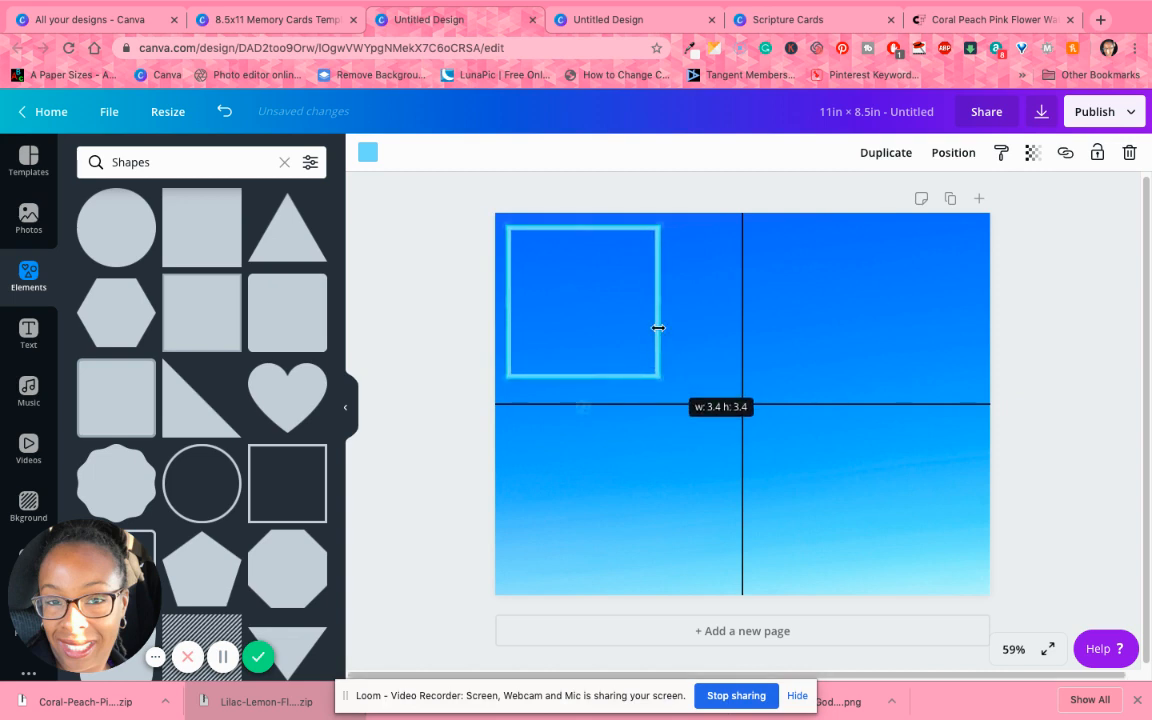
{"action": "left_click_drag", "start_coordinate": [657, 302], "coordinate": [729, 320]}
{"action": "left_click_drag", "start_coordinate": [617, 383], "coordinate": [620, 391]}
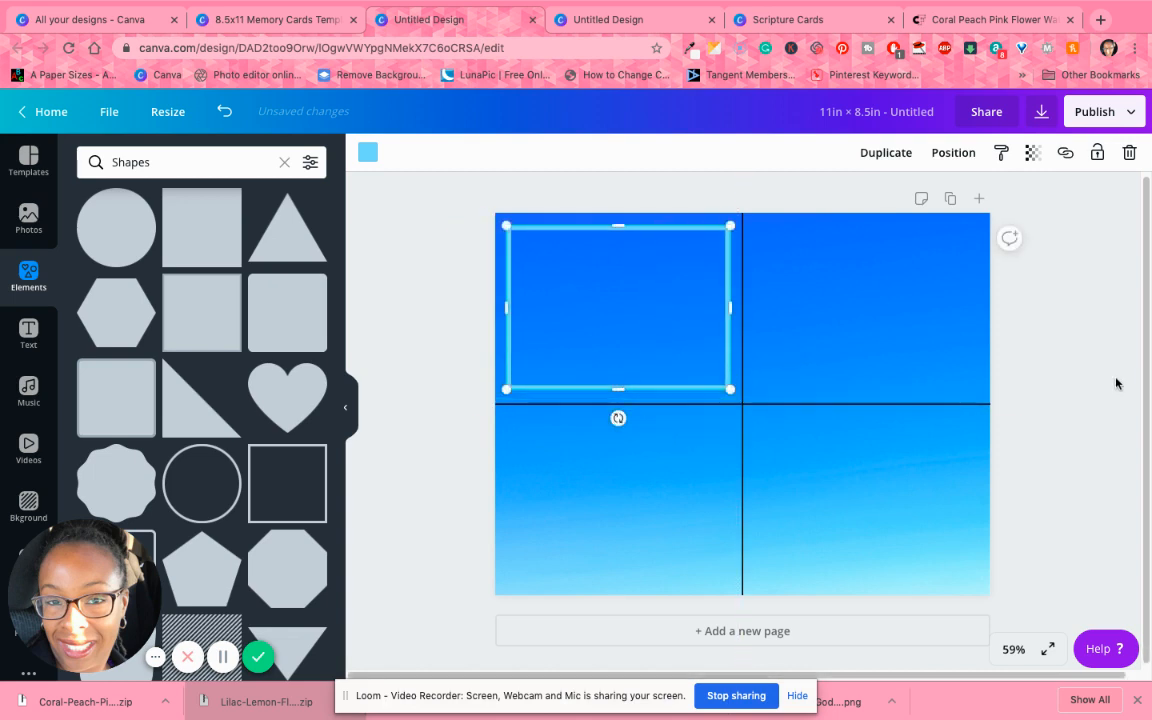
{"action": "left_click", "coordinate": [1100, 370]}
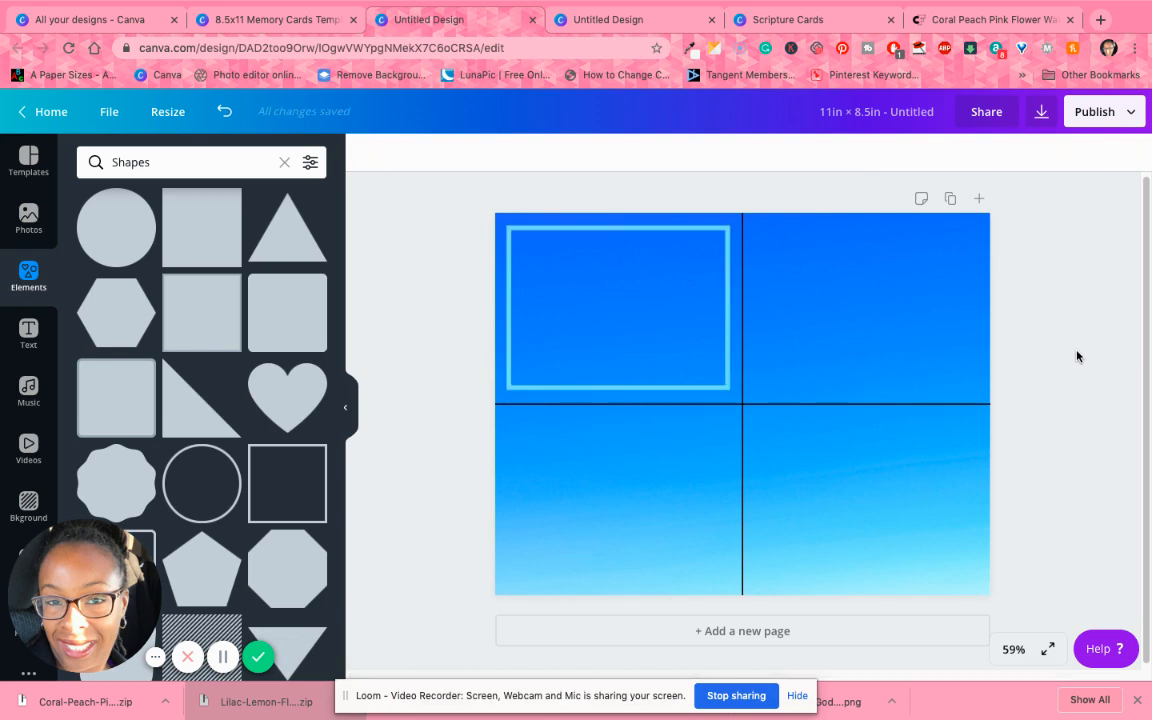
- Remove the outline frame from the upper-left card, and try out two solid square shapes, deleting each
{"action": "left_click", "coordinate": [661, 319]}
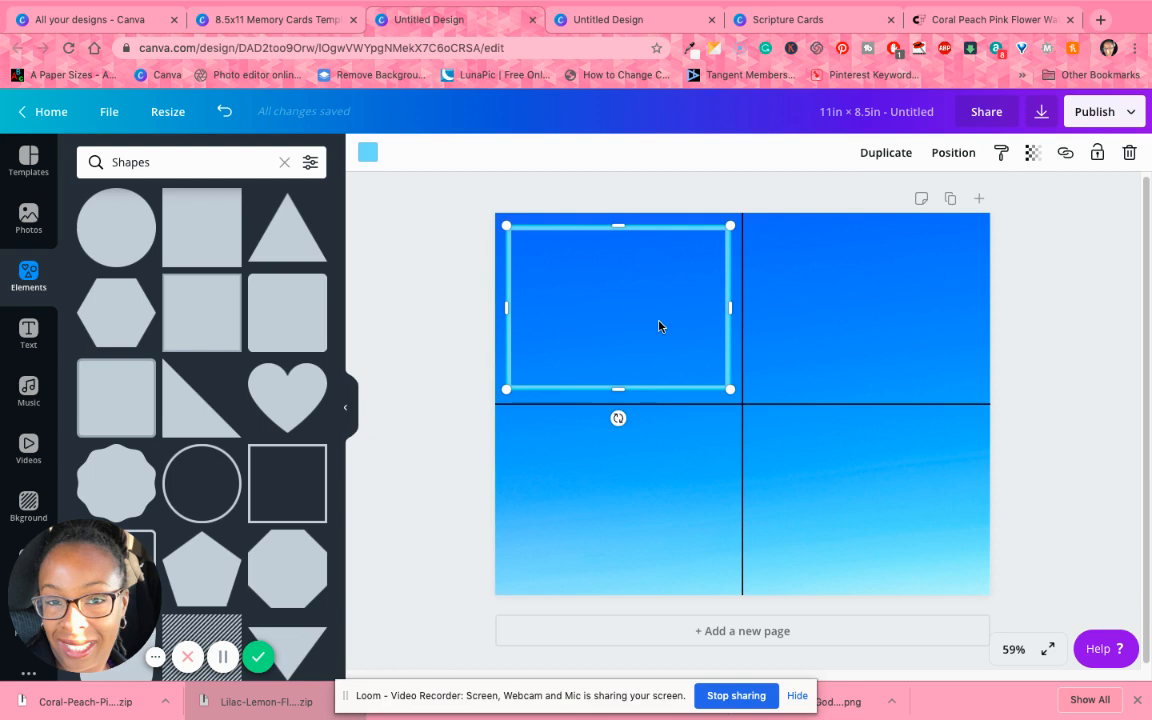
{"action": "left_click", "coordinate": [420, 345]}
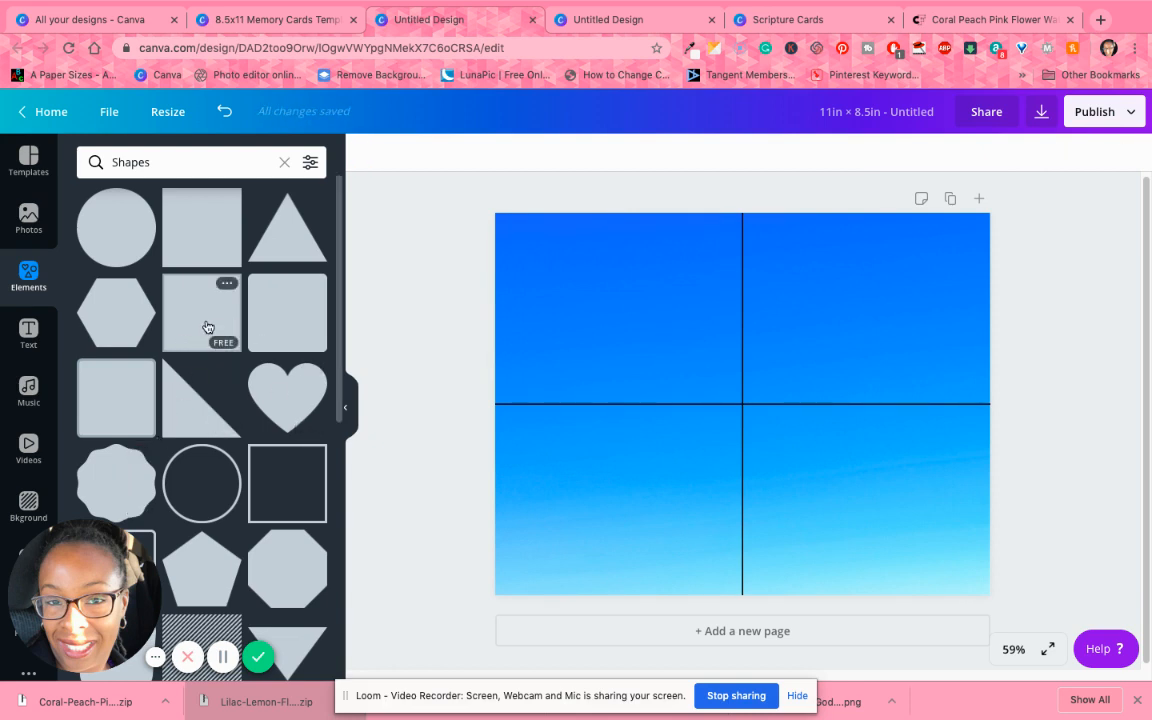
{"action": "left_click", "coordinate": [200, 312]}
{"action": "key", "text": "Delete"}
{"action": "left_click", "coordinate": [206, 239]}
{"action": "key", "text": "Delete"}
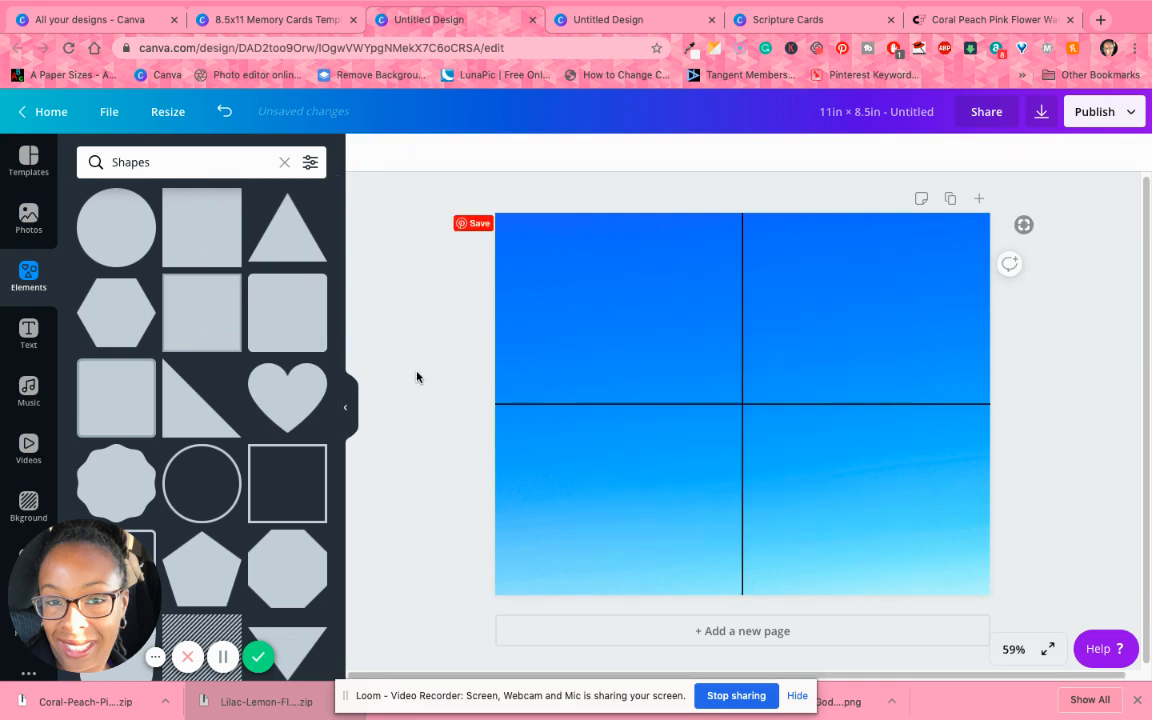
- Add a rounded square shape and stretch it into a rectangle just inside the upper-left card's edges
{"action": "left_click", "coordinate": [288, 330]}
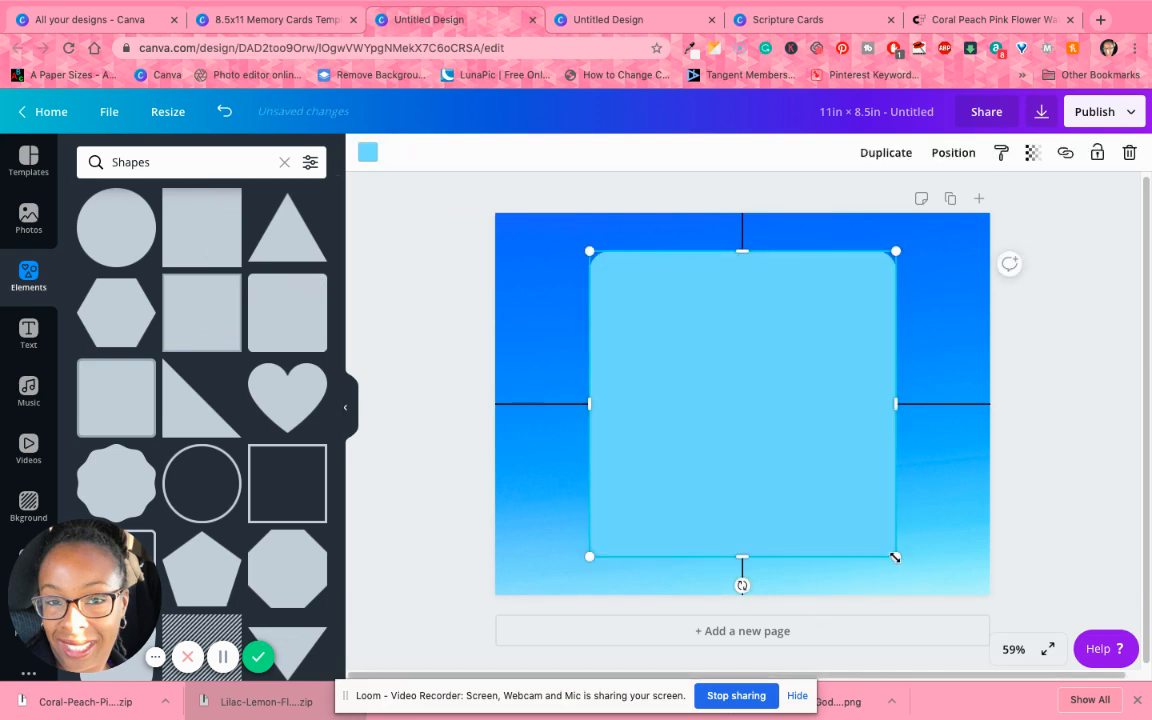
{"action": "left_click_drag", "start_coordinate": [896, 556], "coordinate": [684, 376]}
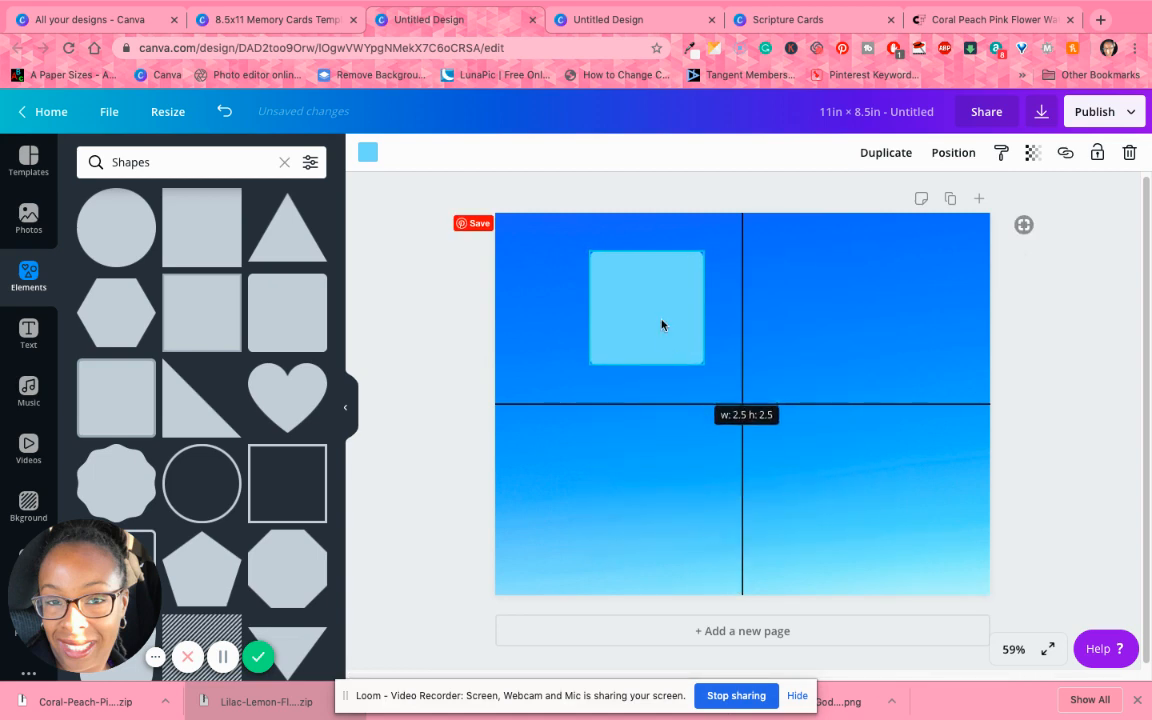
{"action": "left_click_drag", "start_coordinate": [643, 324], "coordinate": [580, 297]}
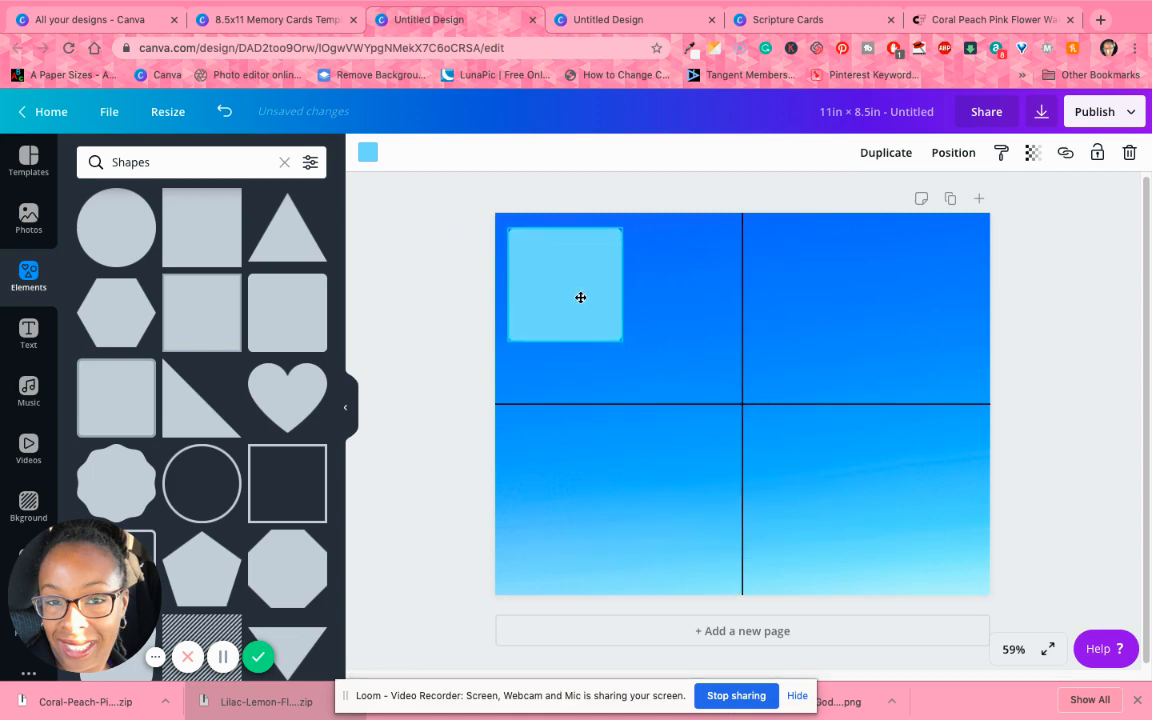
{"action": "left_click_drag", "start_coordinate": [621, 340], "coordinate": [673, 389]}
{"action": "mouse_move", "coordinate": [688, 313]}
{"action": "left_mouse_down"}
{"action": "mouse_move", "coordinate": [730, 315]}
{"action": "mouse_move", "coordinate": [706, 316]}
{"action": "left_mouse_up"}
{"action": "mouse_move", "coordinate": [732, 397]}
{"action": "left_mouse_down"}
{"action": "mouse_move", "coordinate": [740, 404]}
{"action": "mouse_move", "coordinate": [733, 397]}
{"action": "left_mouse_up"}
{"action": "left_click_drag", "start_coordinate": [575, 322], "coordinate": [573, 314]}
- Try an off-white fill on the rounded rectangle in the upper-left card, and delete the shape
{"action": "left_click", "coordinate": [367, 152]}
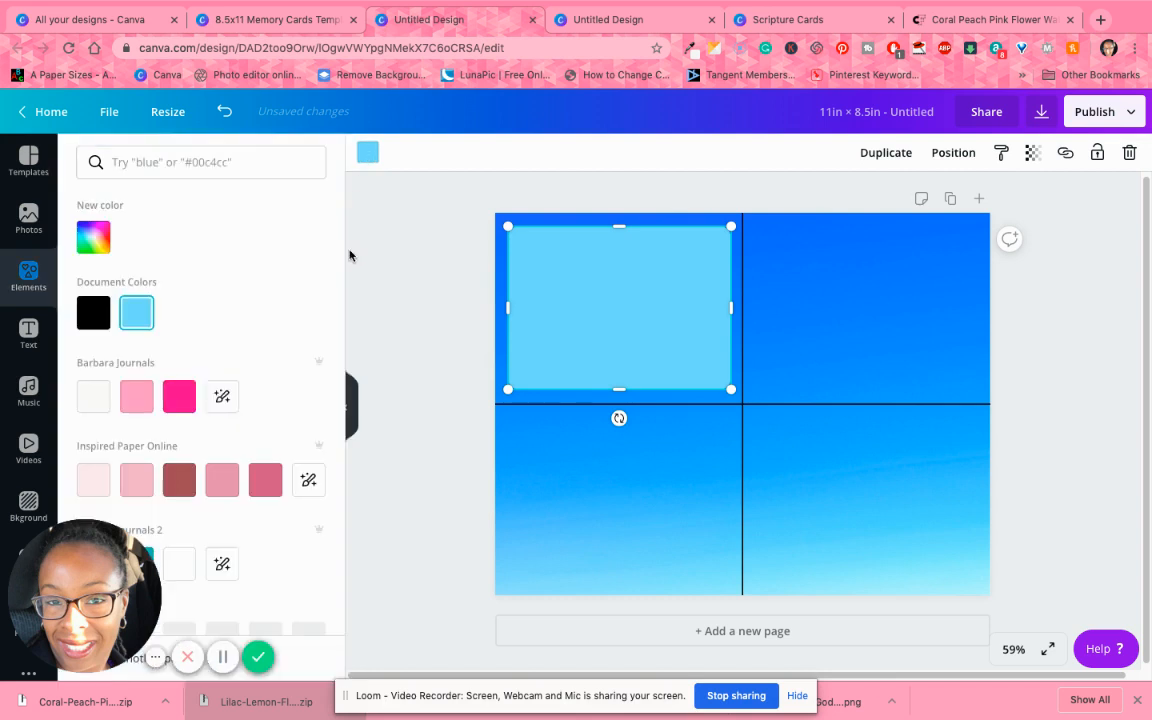
{"action": "left_click", "coordinate": [93, 397]}
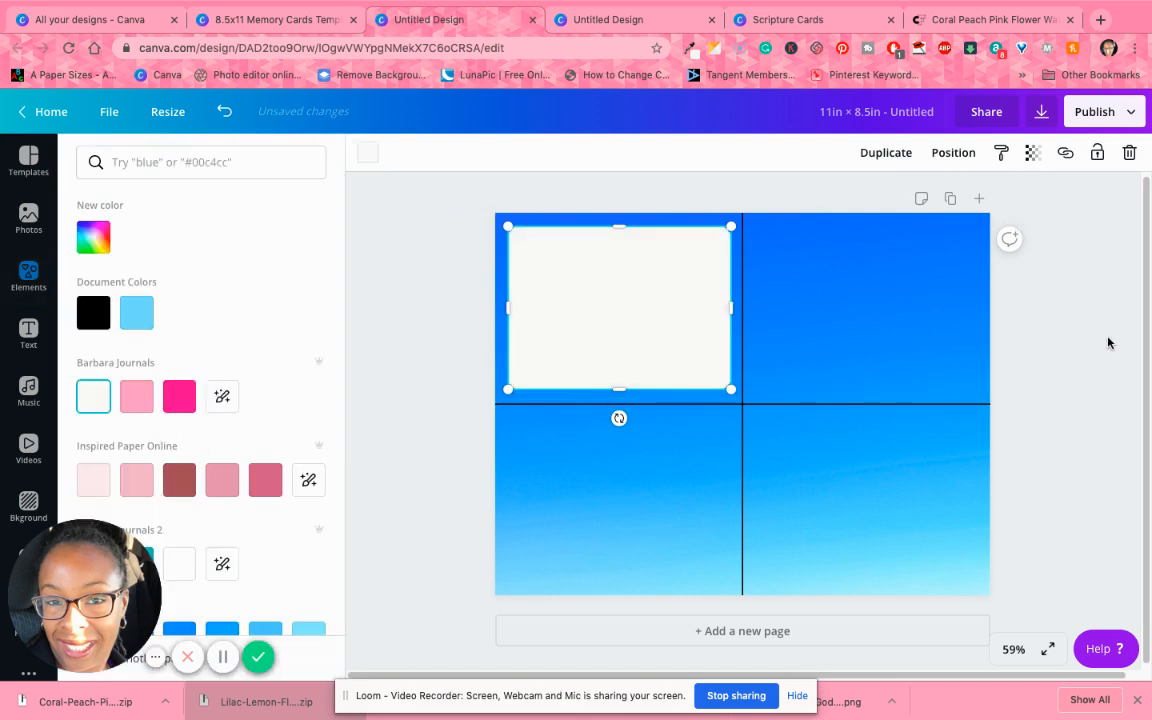
{"action": "left_click", "coordinate": [716, 292]}
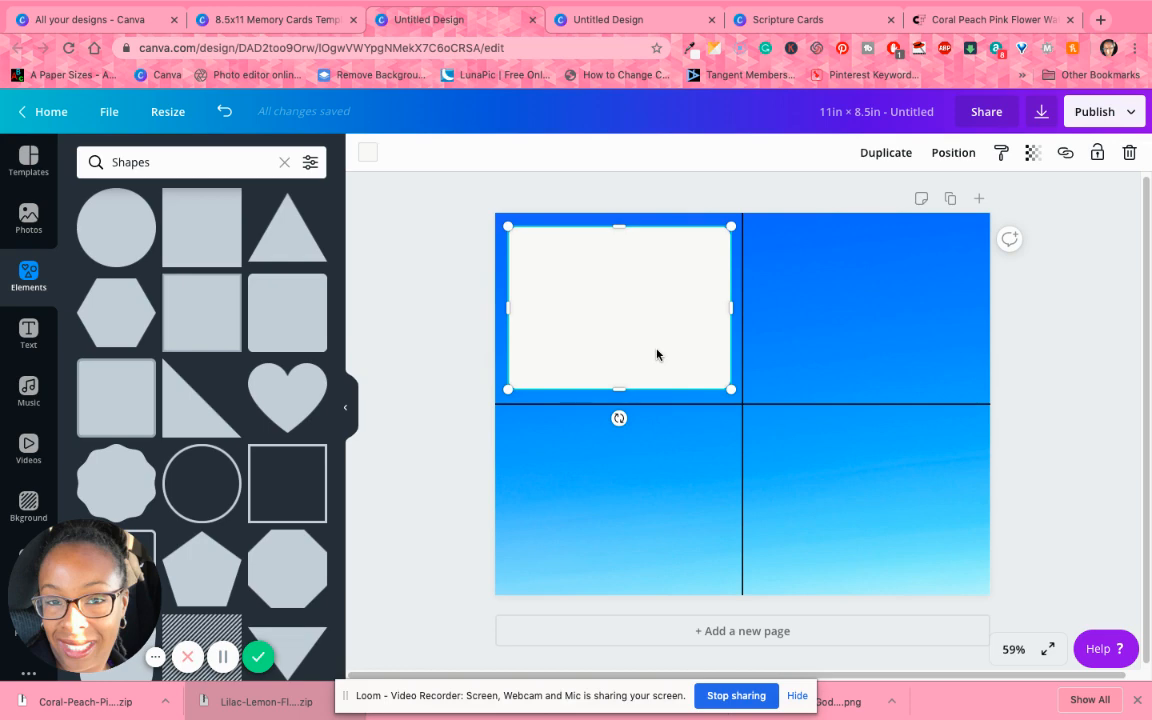
{"action": "key", "text": "Delete"}
- Try out the wavy-edged label shape, shrinking it to fit within the upper-left card, and delete it
{"action": "scroll", "coordinate": [231, 365], "scroll_direction": "down", "scroll_amount": 5}
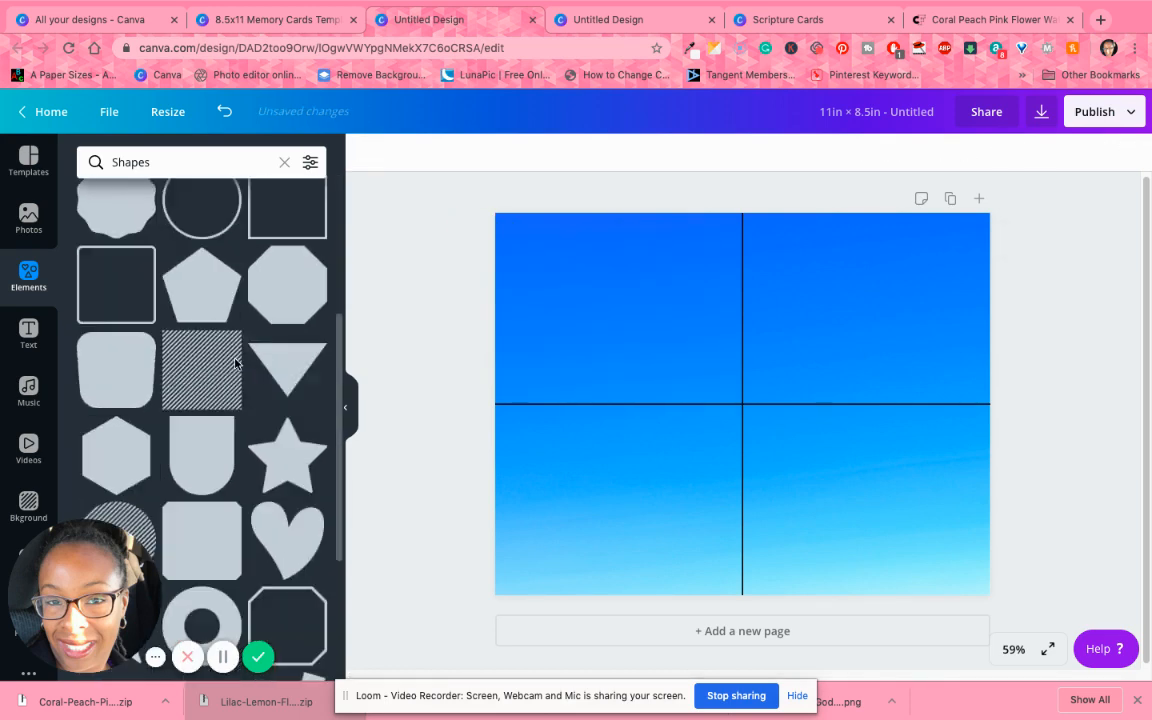
{"action": "scroll", "coordinate": [200, 340], "scroll_direction": "down", "scroll_amount": 3}
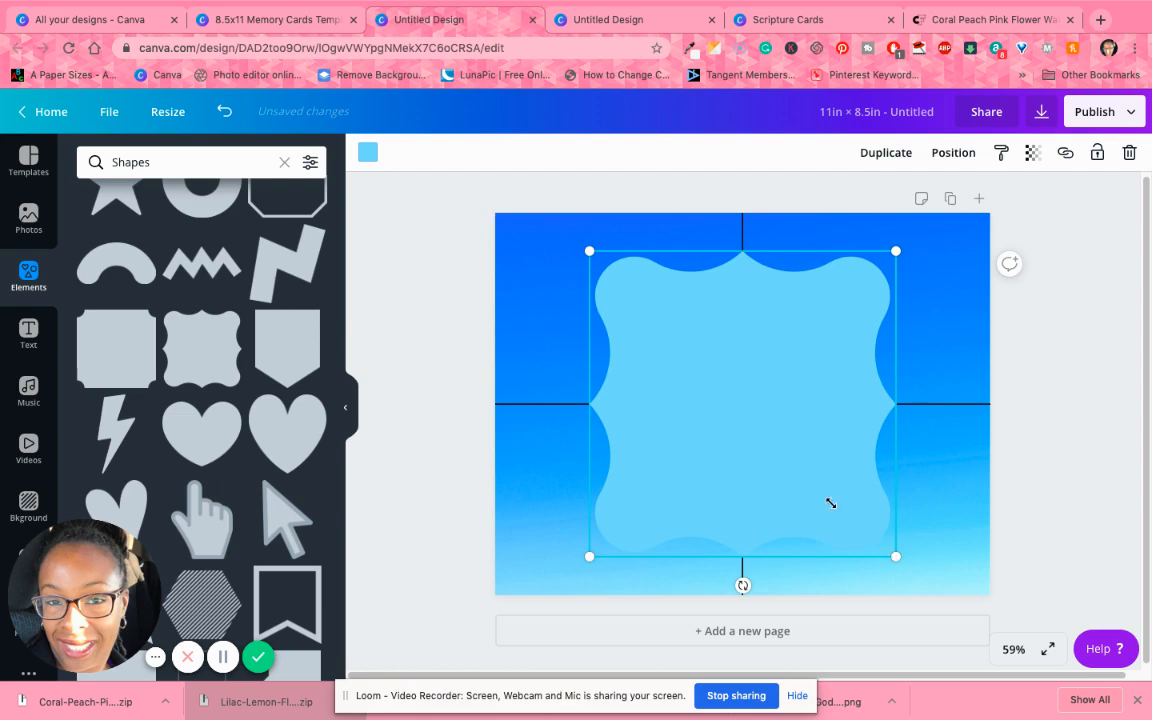
{"action": "left_click_drag", "start_coordinate": [830, 503], "coordinate": [701, 360]}
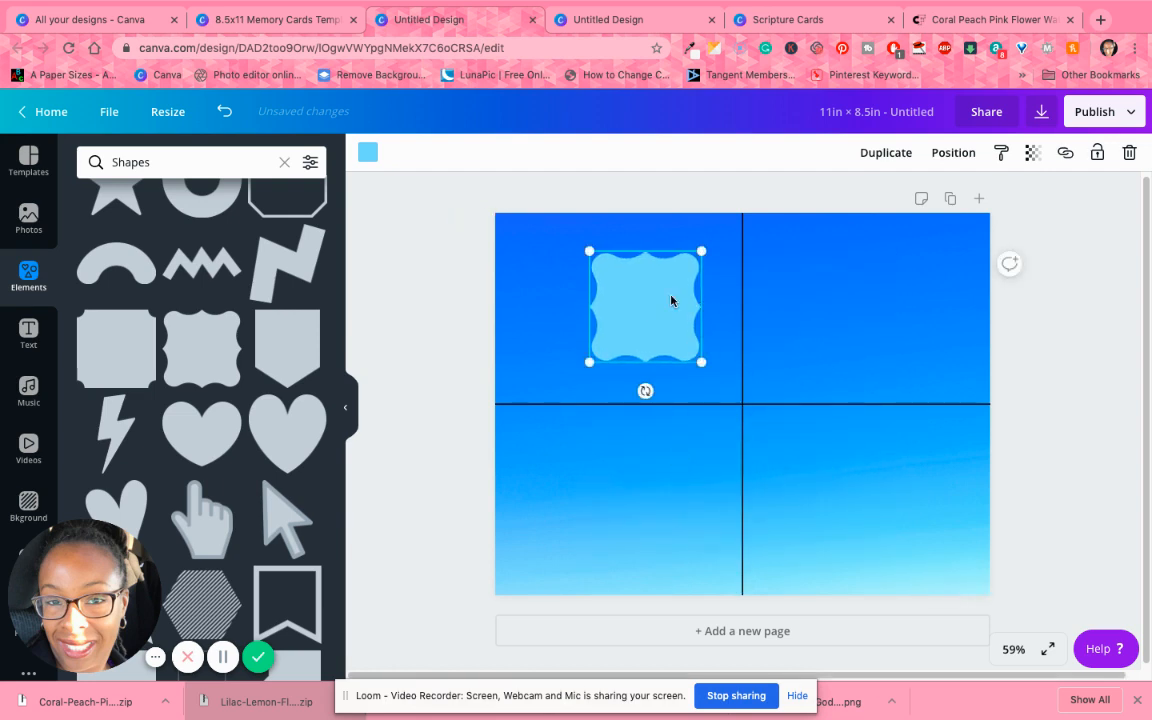
{"action": "key", "text": "Delete"}
- Browse the remaining shapes, and search the elements library for "oval"
{"action": "scroll", "coordinate": [261, 363], "scroll_direction": "down", "scroll_amount": 3}
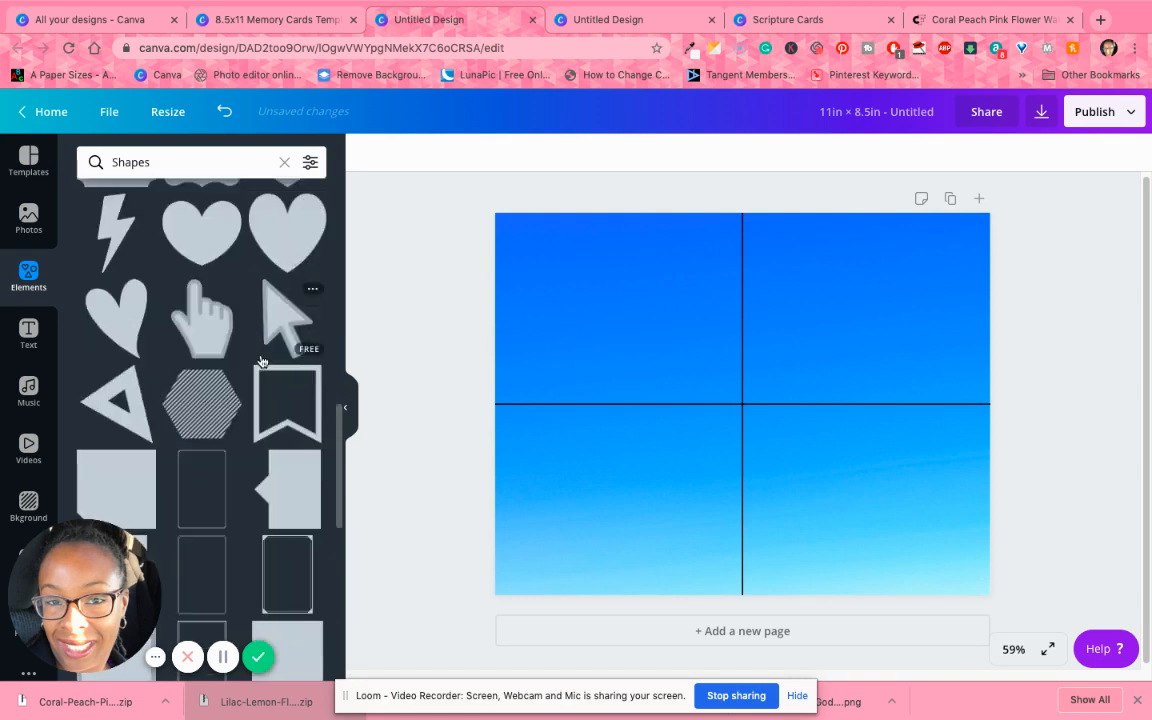
{"action": "scroll", "coordinate": [262, 363], "scroll_direction": "down", "scroll_amount": 5}
{"action": "scroll", "coordinate": [263, 362], "scroll_direction": "down", "scroll_amount": 5}
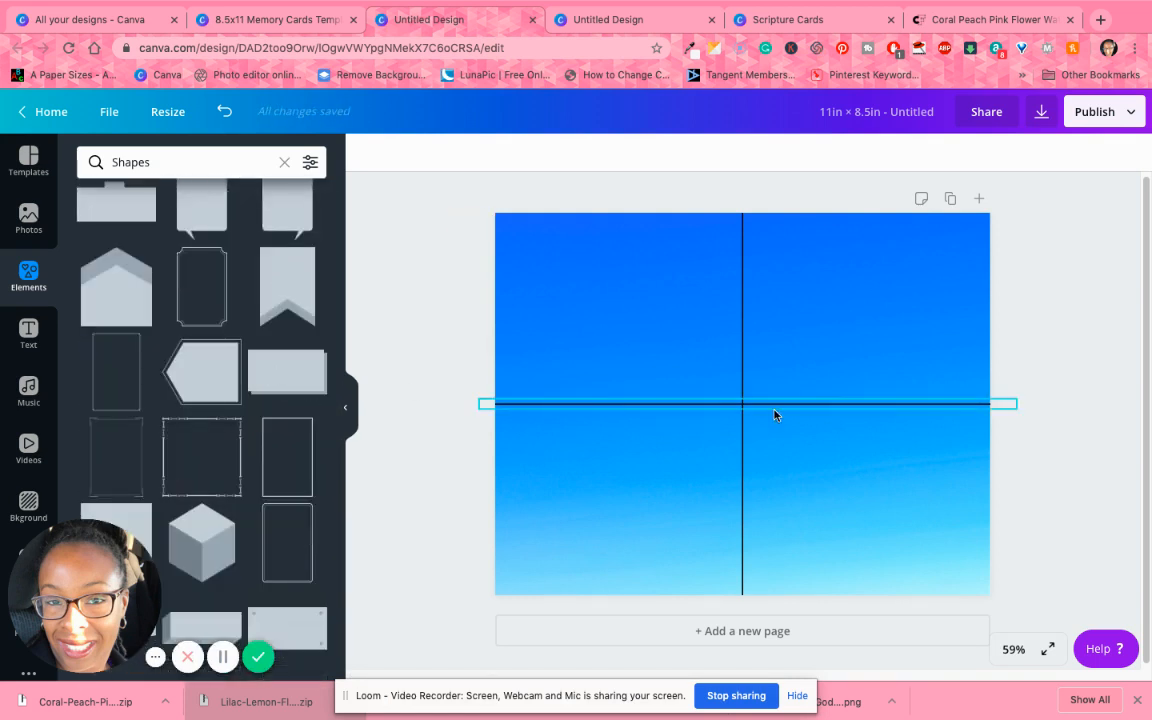
{"action": "scroll", "coordinate": [280, 365], "scroll_direction": "up", "scroll_amount": 15}
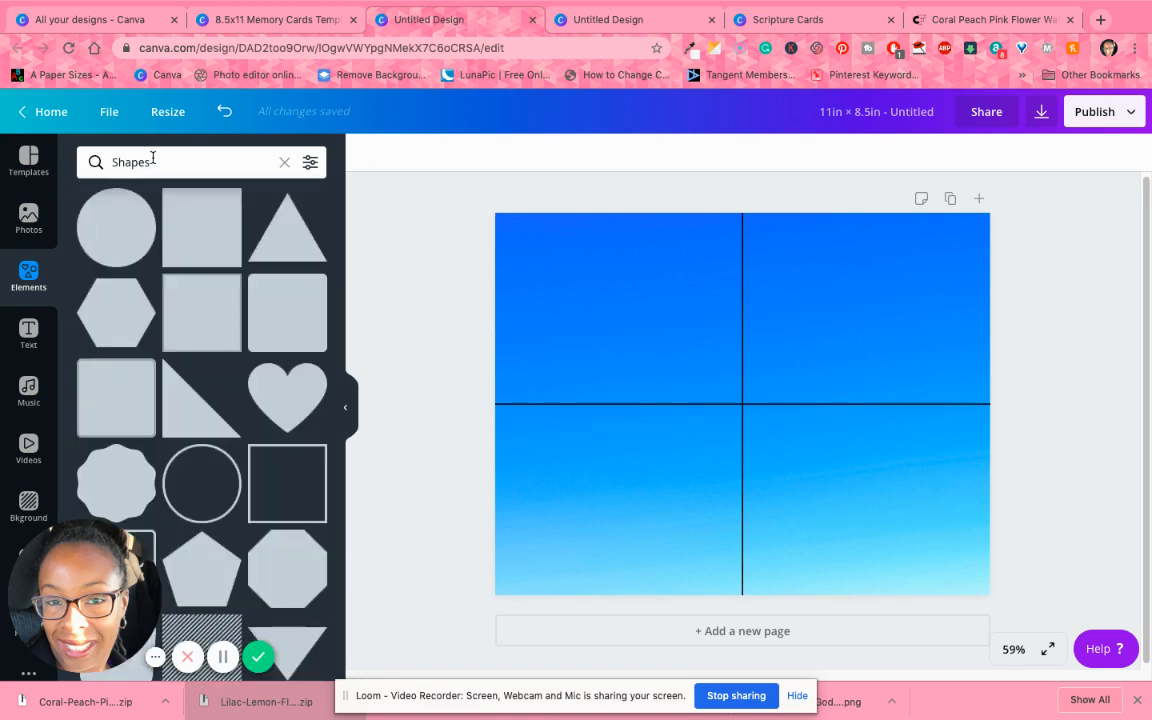
{"action": "left_click", "coordinate": [152, 162]}
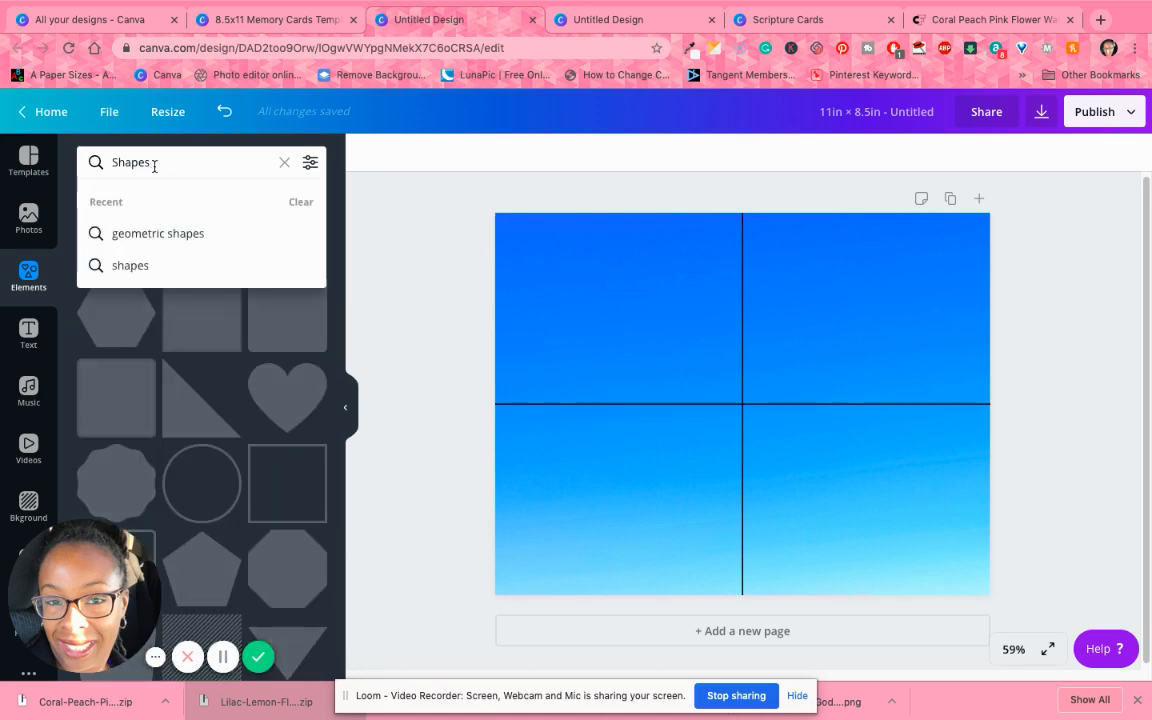
{"action": "double_click", "coordinate": [154, 165]}
{"action": "type", "text": "oval"}
{"action": "key", "text": "Return"}
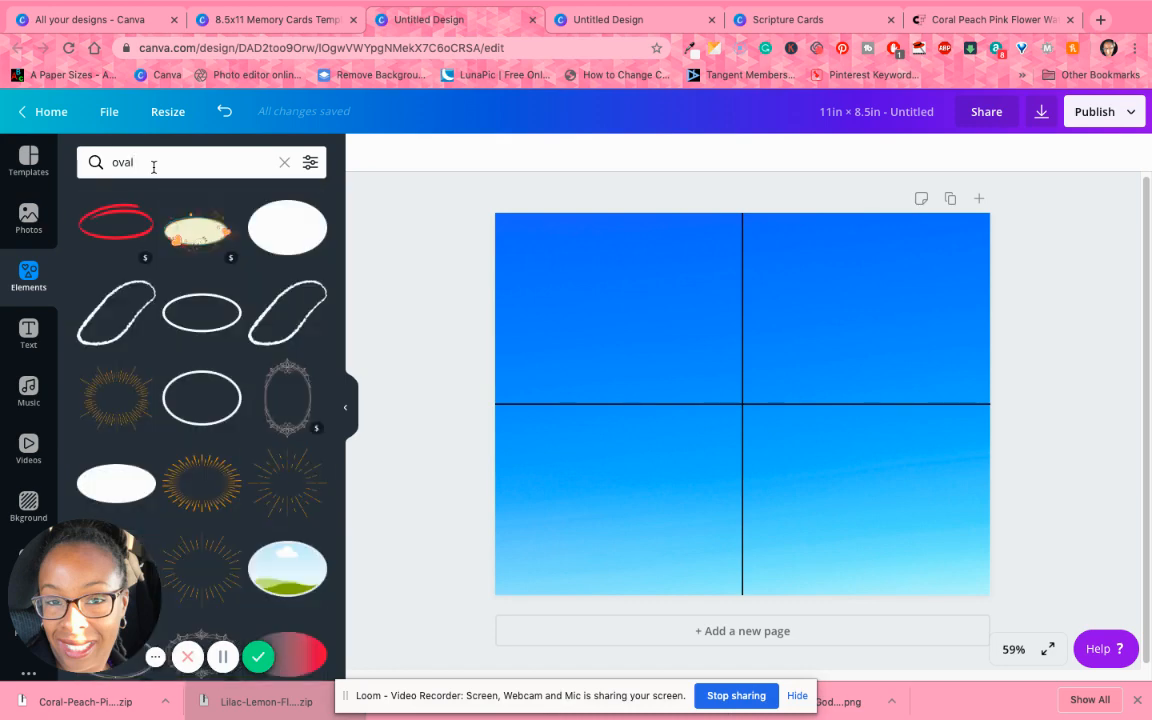
- Try out a solid white oval sized to fill the upper-left card, and delete it
{"action": "scroll", "coordinate": [295, 390], "scroll_direction": "down", "scroll_amount": 5}
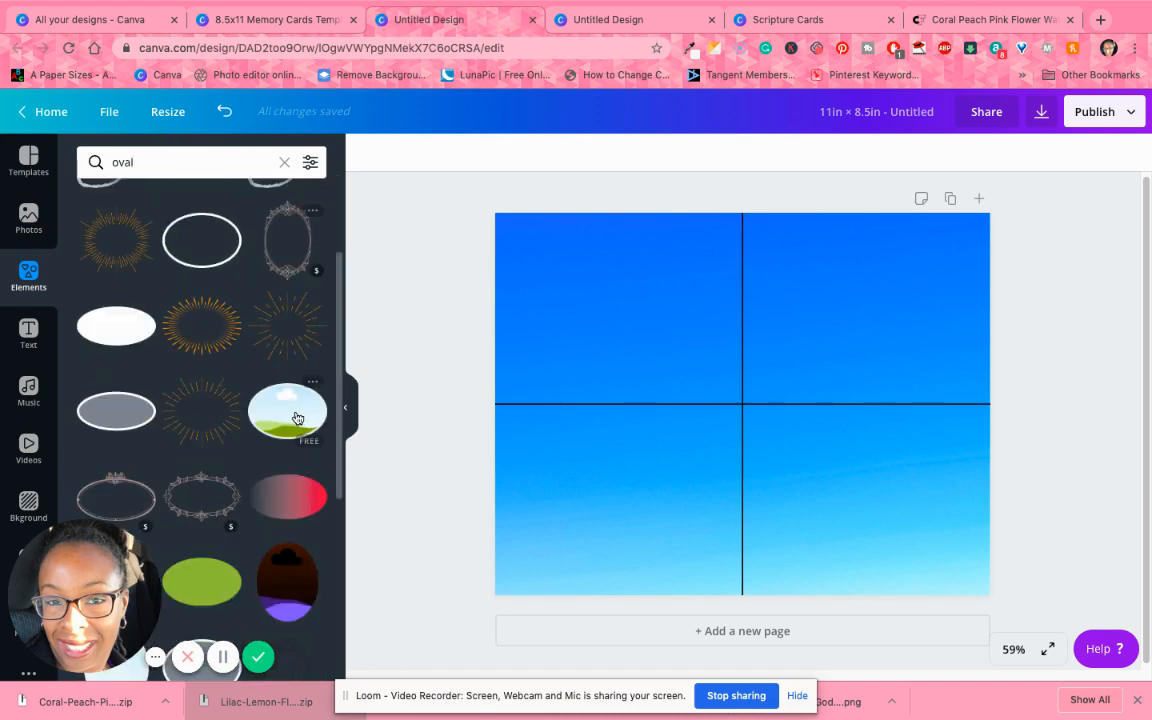
{"action": "scroll", "coordinate": [297, 416], "scroll_direction": "down", "scroll_amount": 14}
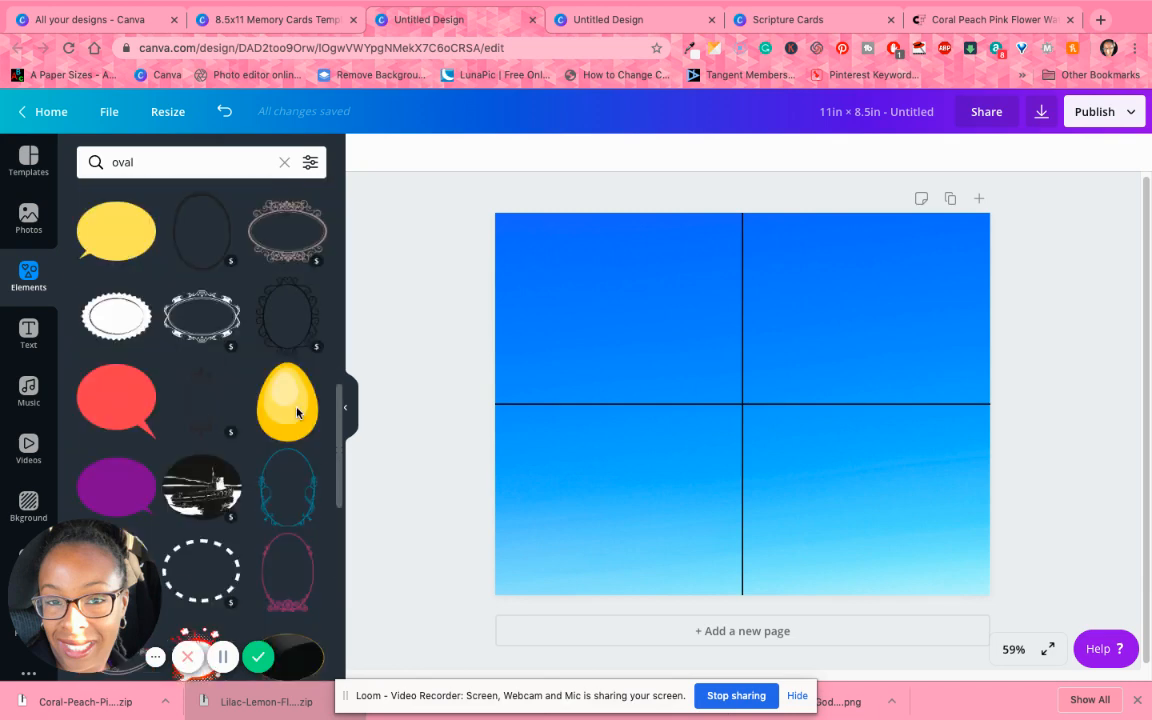
{"action": "scroll", "coordinate": [299, 408], "scroll_direction": "up", "scroll_amount": 10}
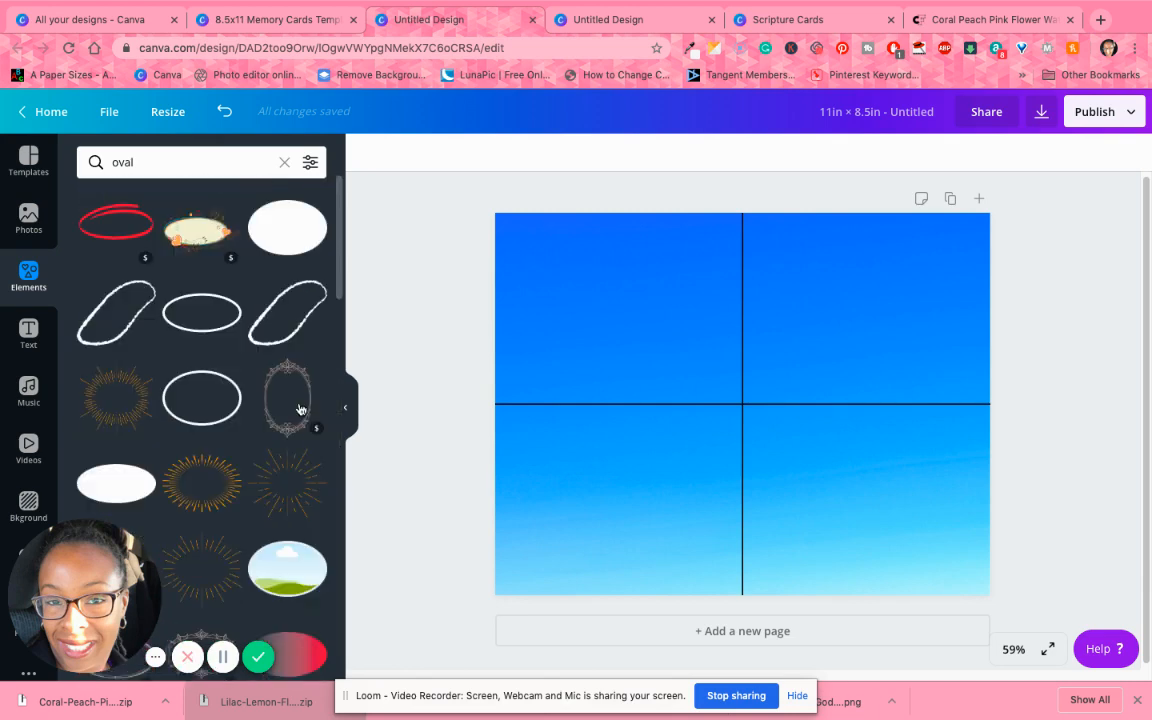
{"action": "left_click", "coordinate": [288, 228]}
{"action": "left_click_drag", "start_coordinate": [718, 380], "coordinate": [607, 301]}
{"action": "left_click_drag", "start_coordinate": [709, 371], "coordinate": [732, 388]}
{"action": "left_click_drag", "start_coordinate": [665, 347], "coordinate": [670, 344]}
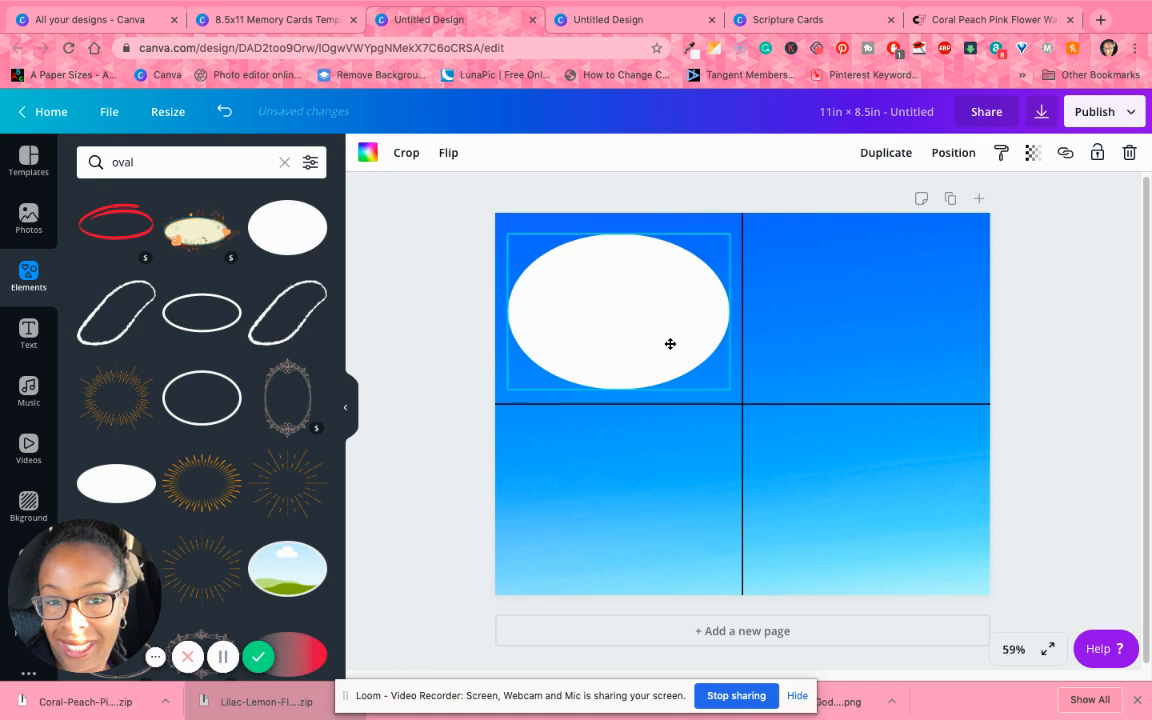
{"action": "left_click", "coordinate": [1031, 357]}
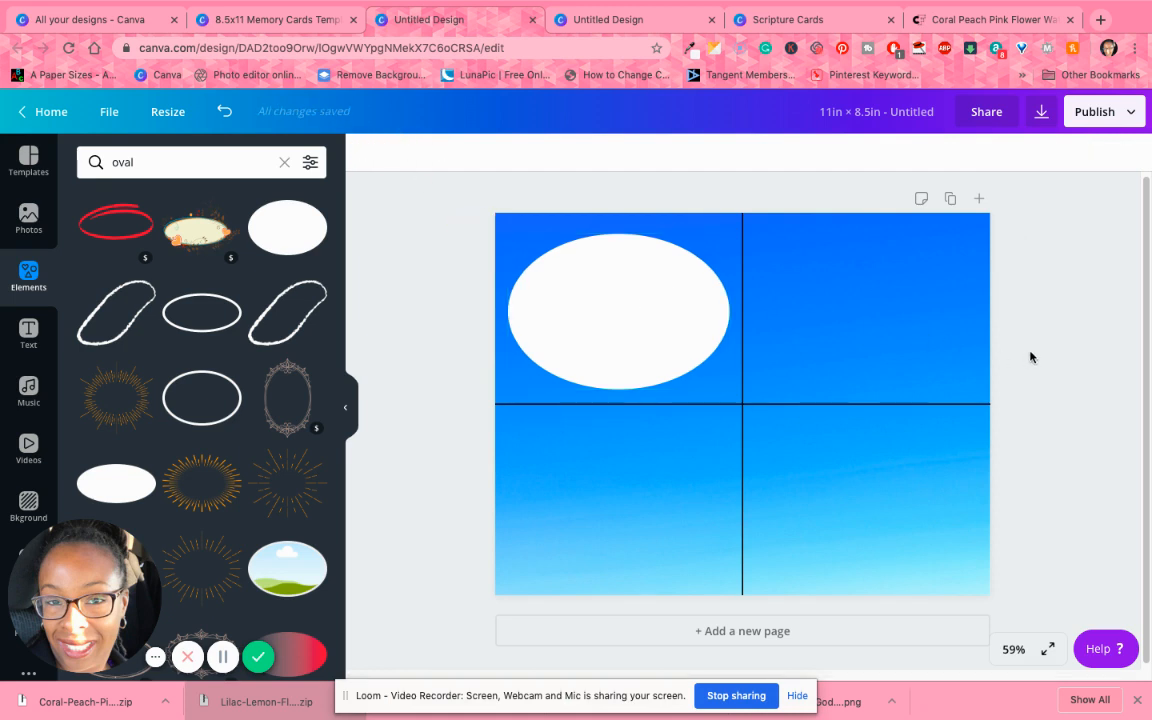
{"action": "left_click", "coordinate": [671, 309]}
{"action": "key", "text": "Delete"}
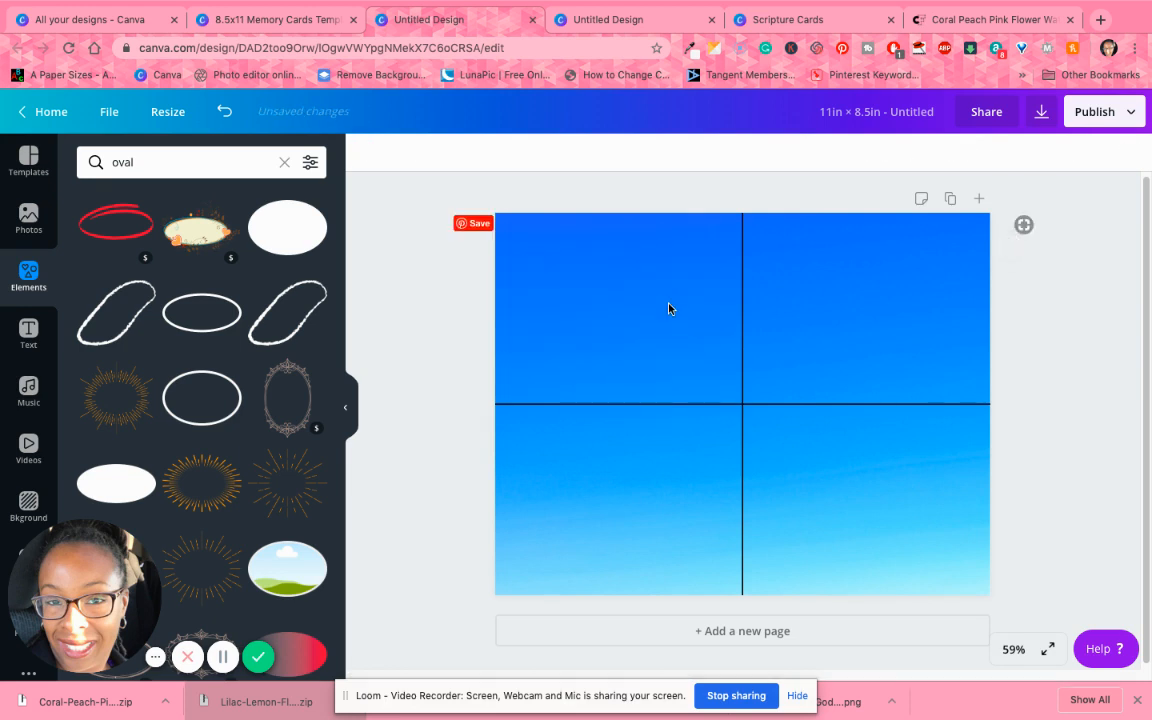
- Replace the blue gradient page background with solid white
{"action": "left_click", "coordinate": [664, 310]}
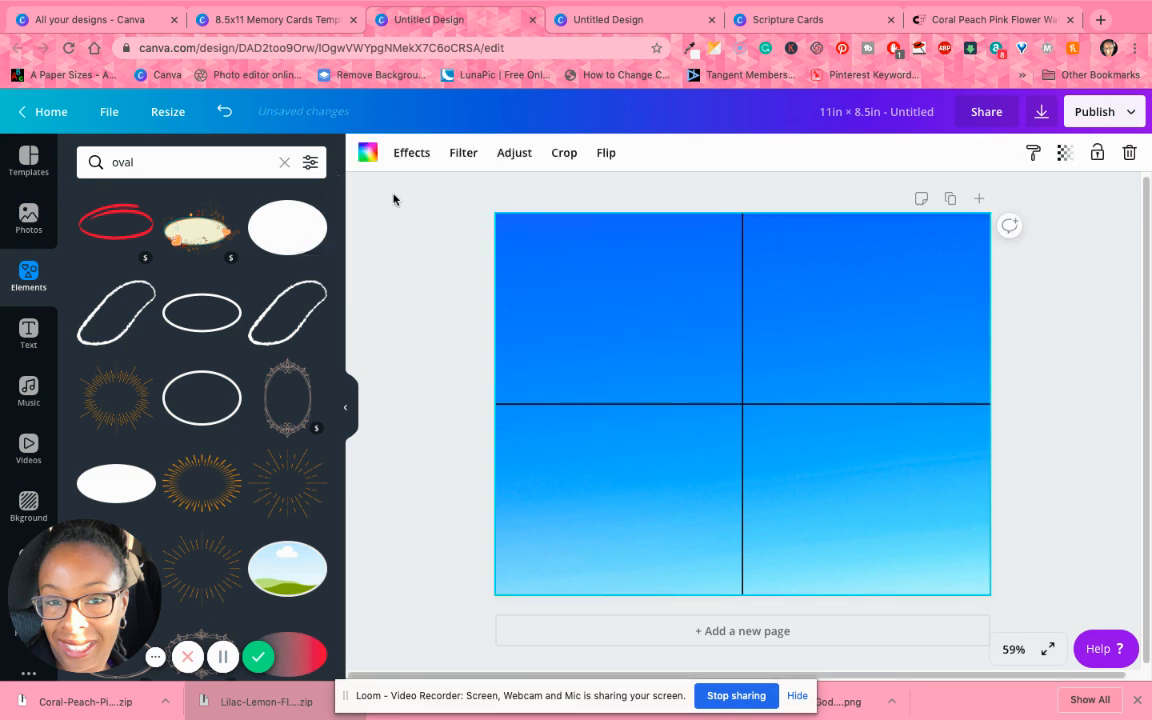
{"action": "left_click", "coordinate": [367, 152]}
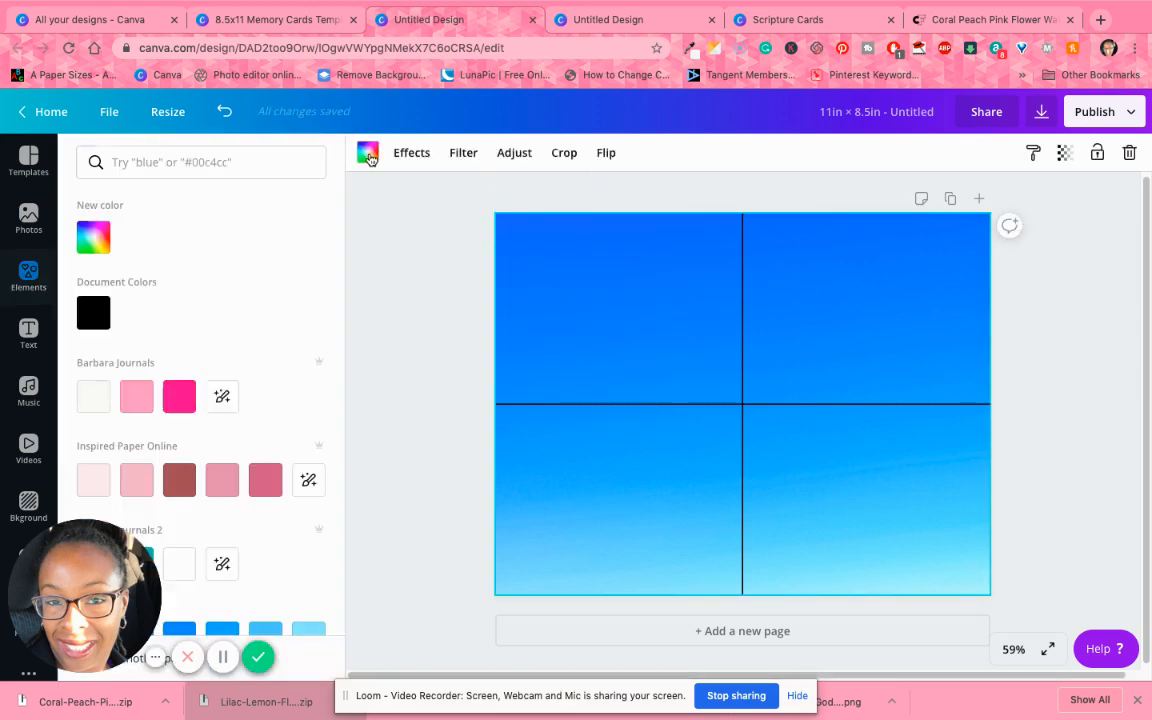
{"action": "left_click", "coordinate": [179, 564]}
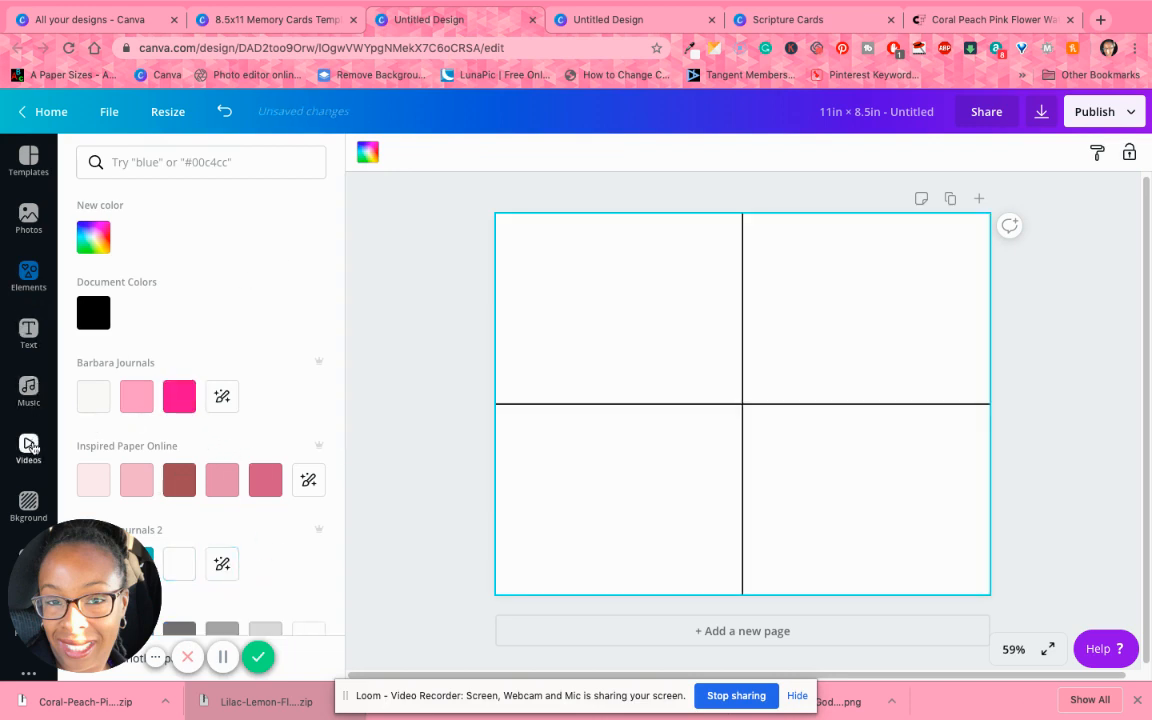
- Add the recently used purple brush stroke graphic, enlarge it to about 5.2 × 3.5 inches and fit it inside the upper-left card
{"action": "left_click", "coordinate": [31, 279]}
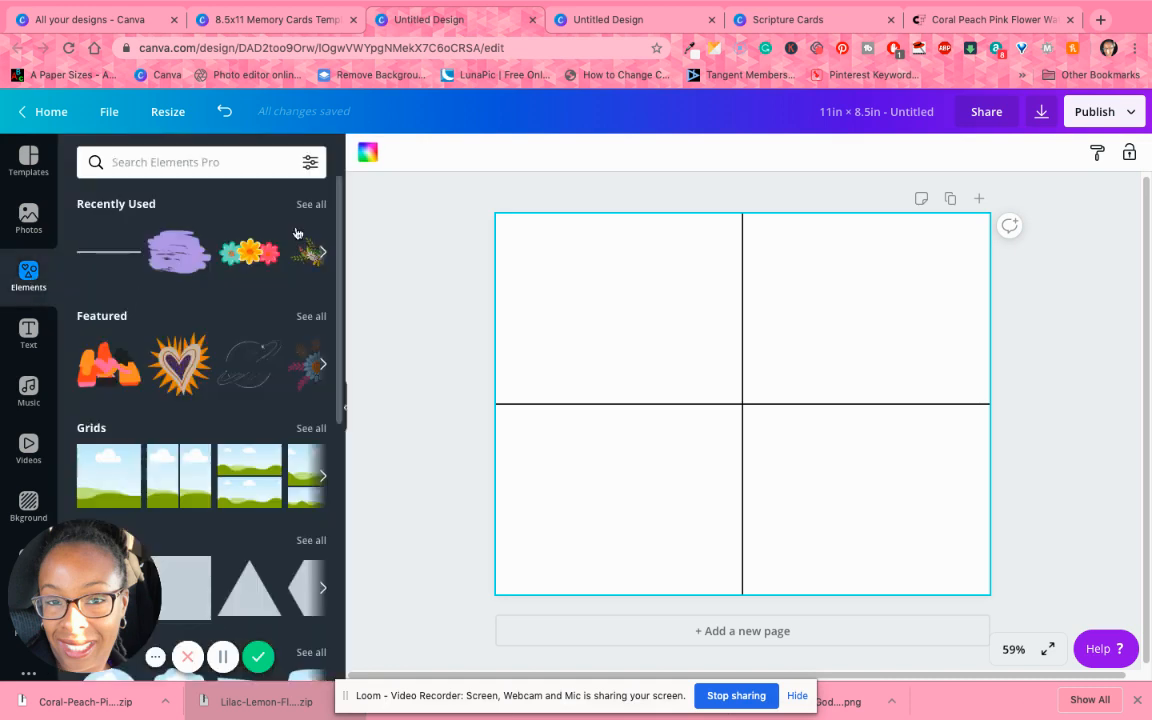
{"action": "left_click", "coordinate": [190, 258]}
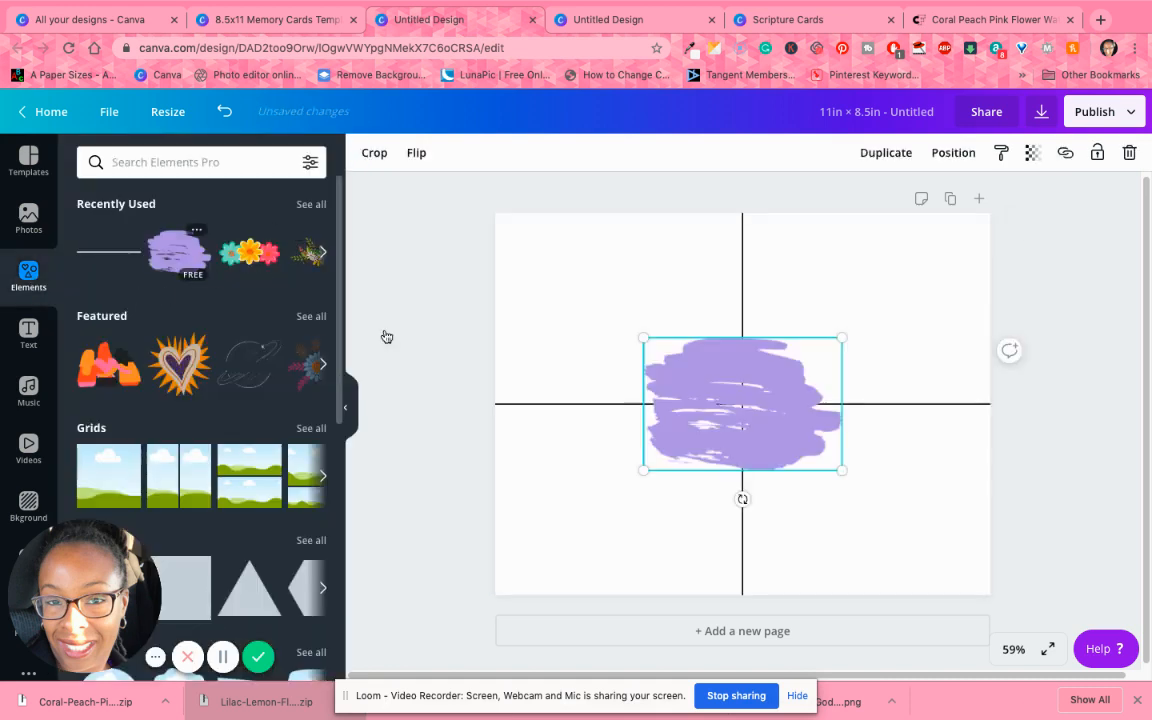
{"action": "mouse_move", "coordinate": [684, 369]}
{"action": "left_mouse_down"}
{"action": "mouse_move", "coordinate": [614, 293]}
{"action": "mouse_move", "coordinate": [604, 297]}
{"action": "left_mouse_up"}
{"action": "left_click_drag", "start_coordinate": [716, 376], "coordinate": [751, 399]}
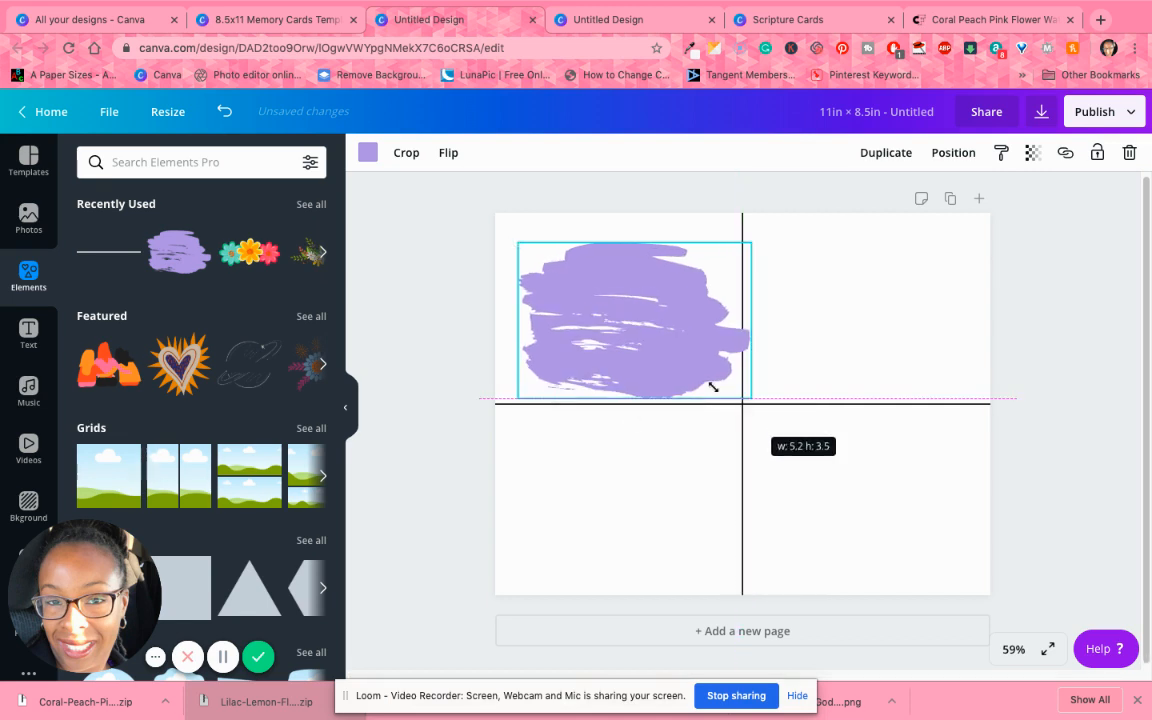
{"action": "left_click_drag", "start_coordinate": [653, 332], "coordinate": [650, 332]}
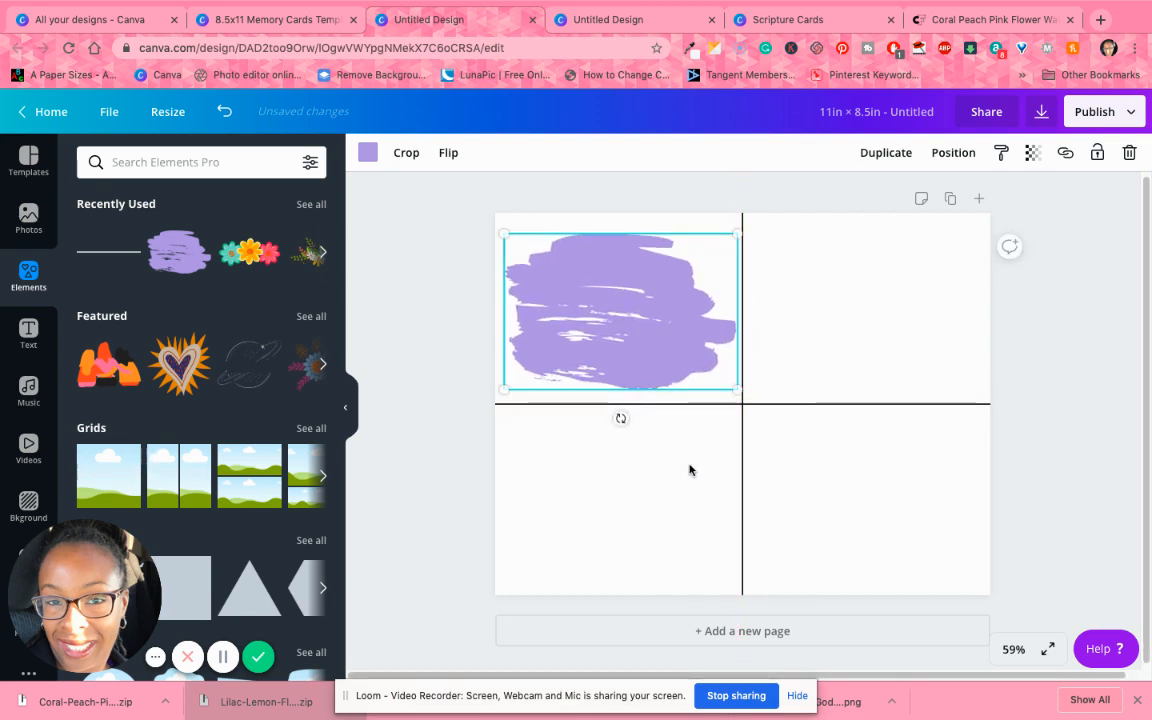
- Add a heading reading "Thankful and Blessed", with each word on its own line
{"action": "scroll", "coordinate": [665, 450], "scroll_direction": "down", "scroll_amount": 1}
{"action": "left_click", "coordinate": [28, 335]}
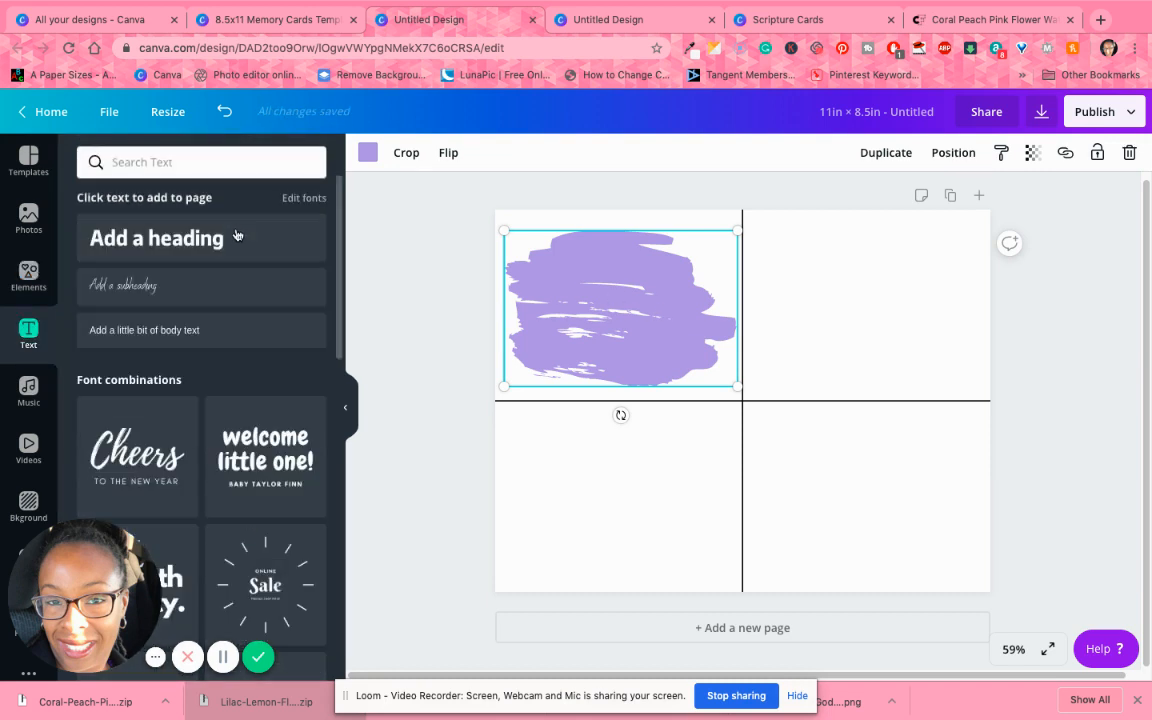
{"action": "key", "text": "t"}
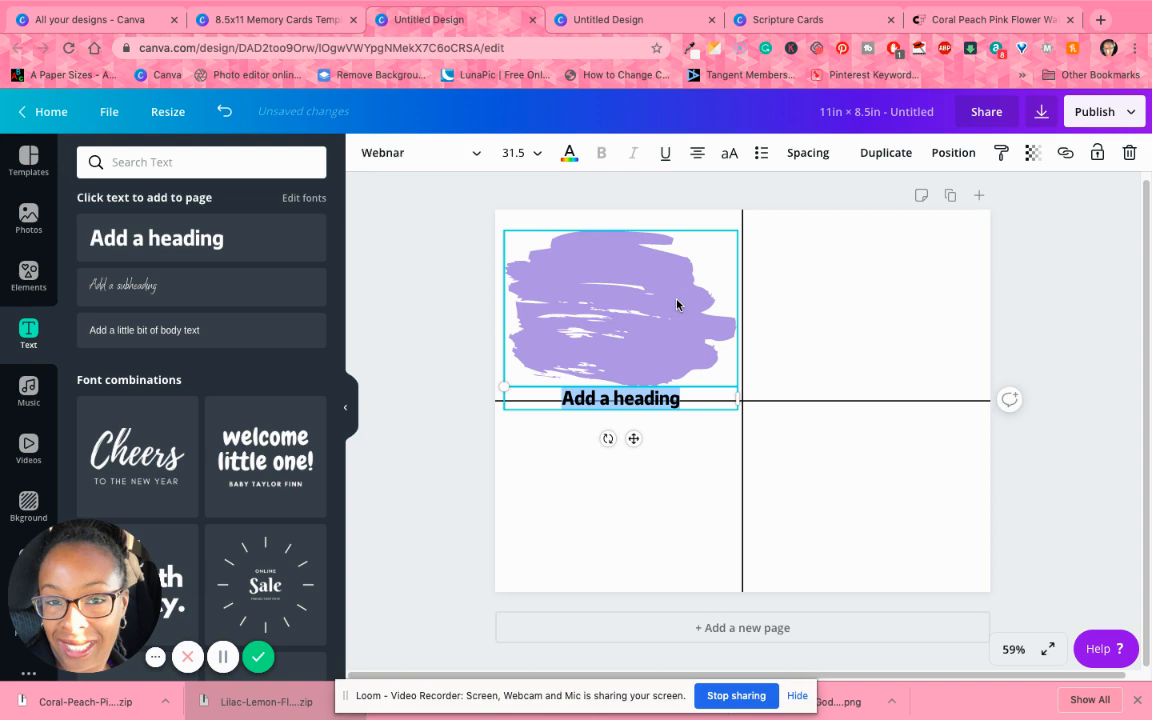
{"action": "type", "text": "Thankful"}
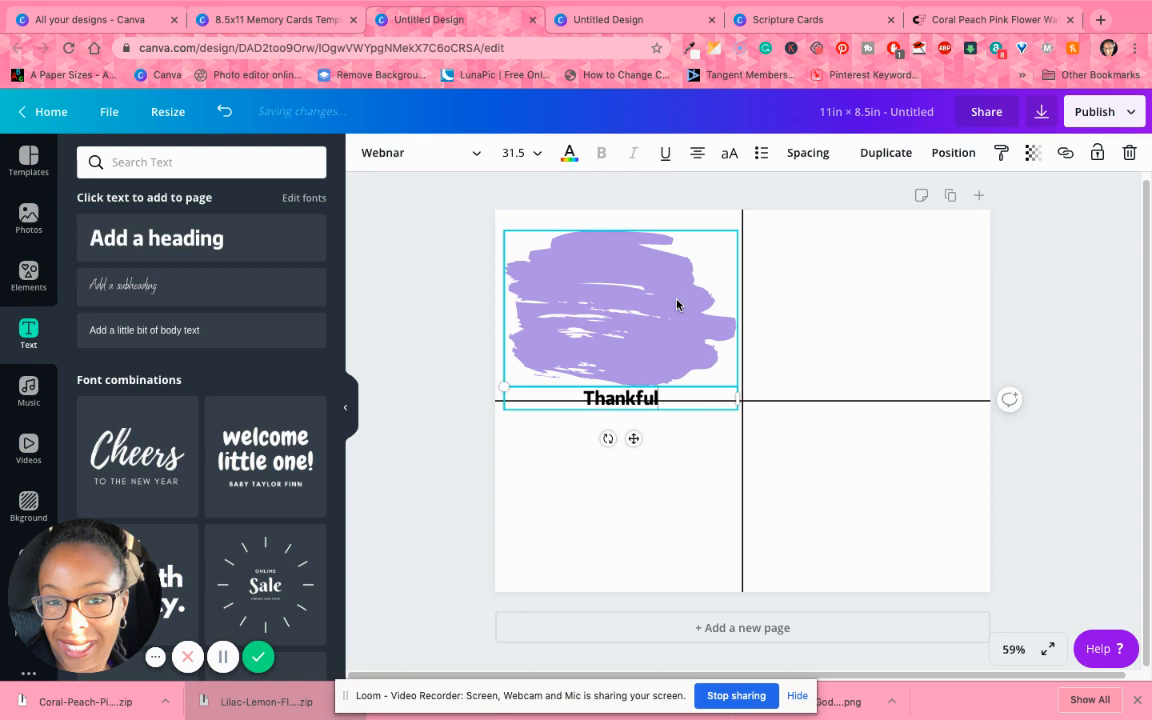
{"action": "key", "text": "Return"}
{"action": "type", "text": "and"}
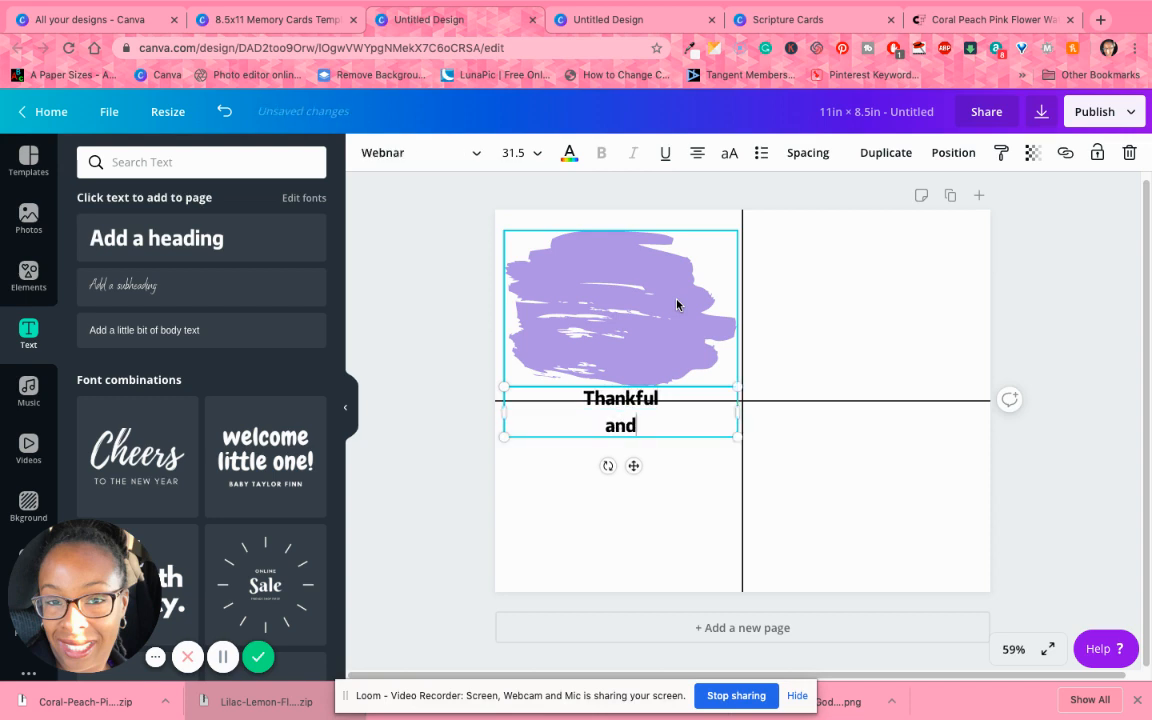
{"action": "key", "text": "Return"}
{"action": "type", "text": "Blessed"}
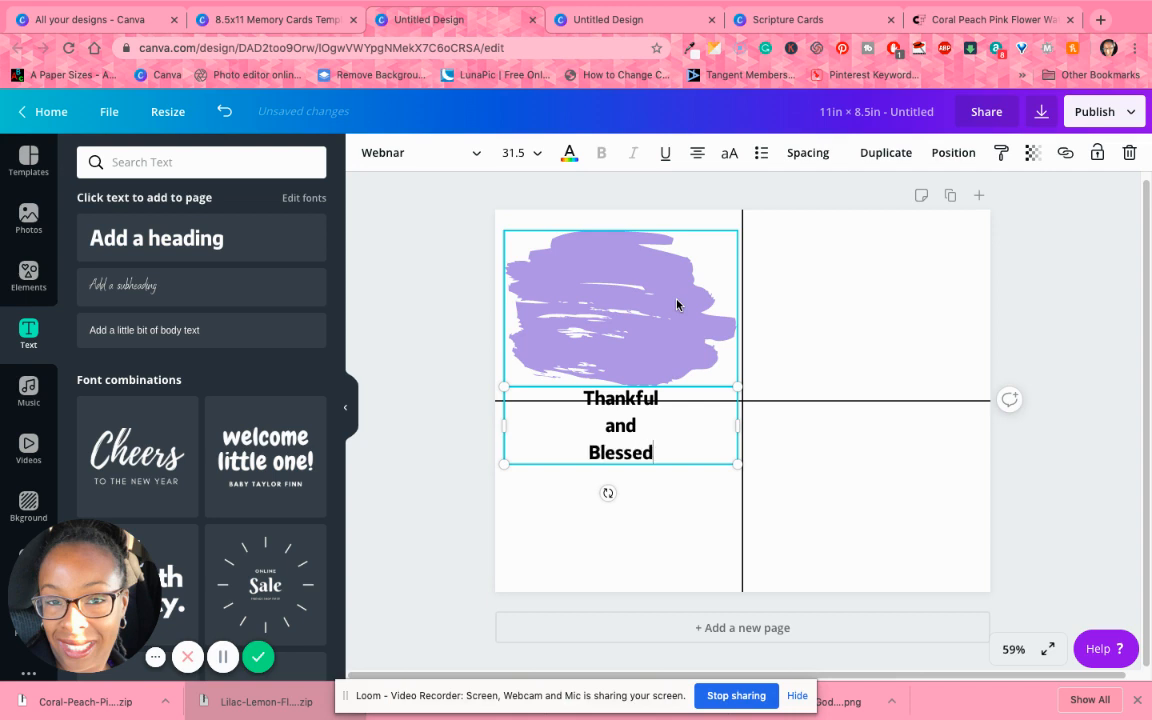
- Enlarge the "Thankful and Blessed" heading to font size 76.2 and center it over the purple brush stroke
{"action": "mouse_move", "coordinate": [615, 436]}
{"action": "left_mouse_down"}
{"action": "mouse_move", "coordinate": [620, 305]}
{"action": "mouse_move", "coordinate": [719, 334]}
{"action": "mouse_move", "coordinate": [702, 313]}
{"action": "mouse_move", "coordinate": [598, 313]}
{"action": "mouse_move", "coordinate": [600, 268]}
{"action": "mouse_move", "coordinate": [689, 256]}
{"action": "mouse_move", "coordinate": [658, 342]}
{"action": "mouse_move", "coordinate": [727, 403]}
{"action": "left_mouse_up"}
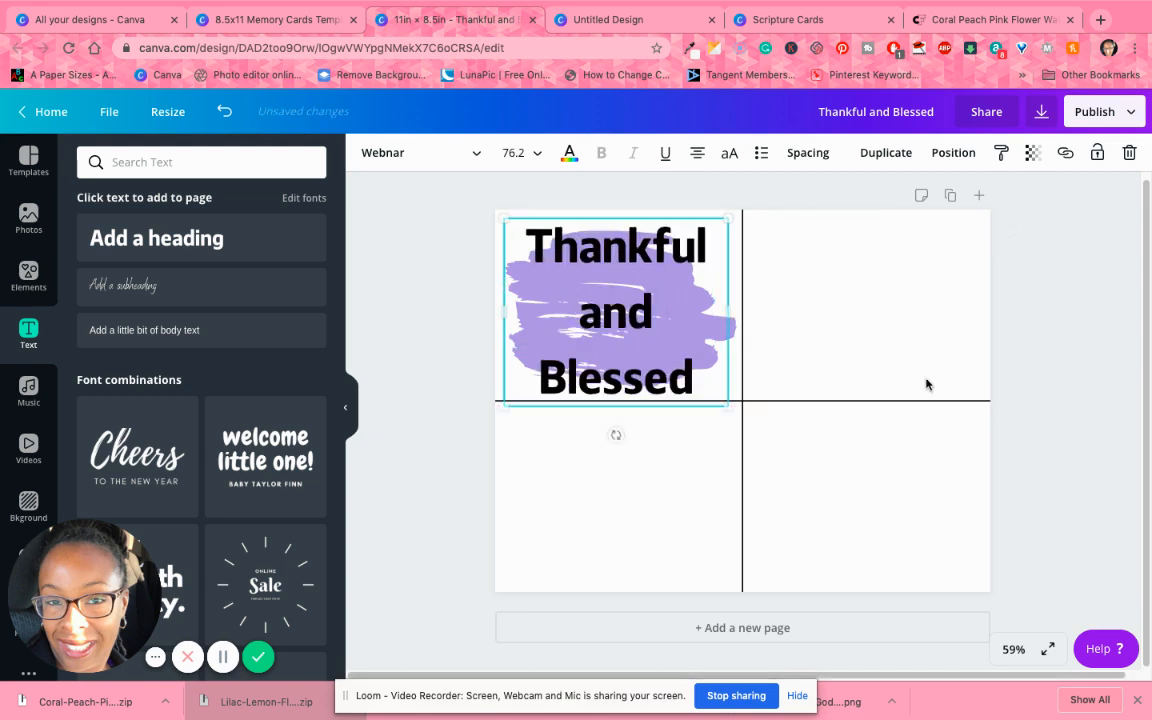
{"action": "mouse_move", "coordinate": [628, 316]}
{"action": "left_mouse_down"}
{"action": "mouse_move", "coordinate": [643, 316]}
{"action": "mouse_move", "coordinate": [632, 315]}
{"action": "left_mouse_up"}
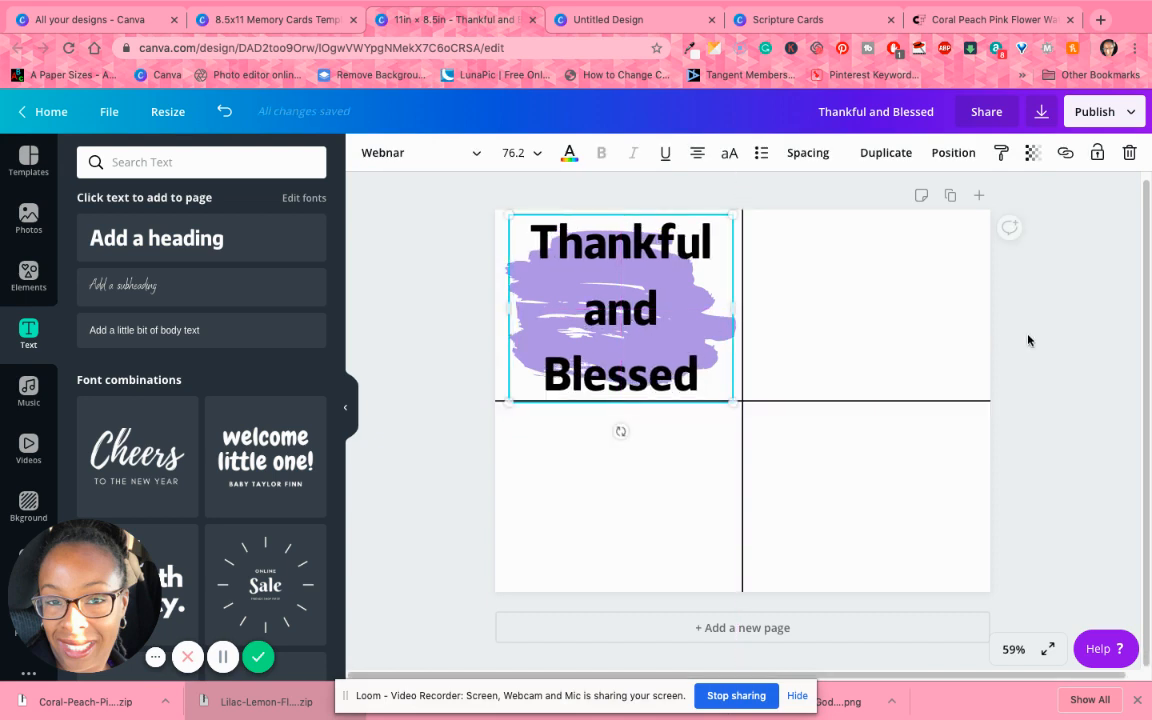
{"action": "left_click", "coordinate": [895, 324]}
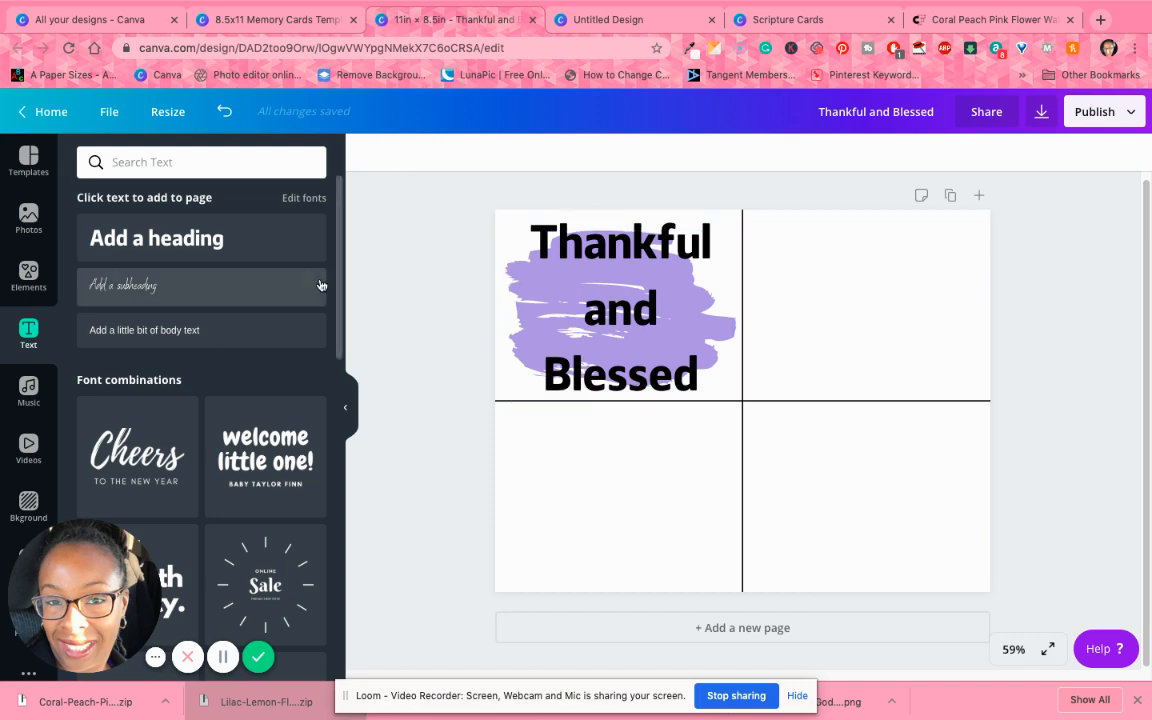
- Add the recently used thin square outline to the upper-right card and stretch it to sit just inside the card's edges
{"action": "left_click", "coordinate": [28, 272]}
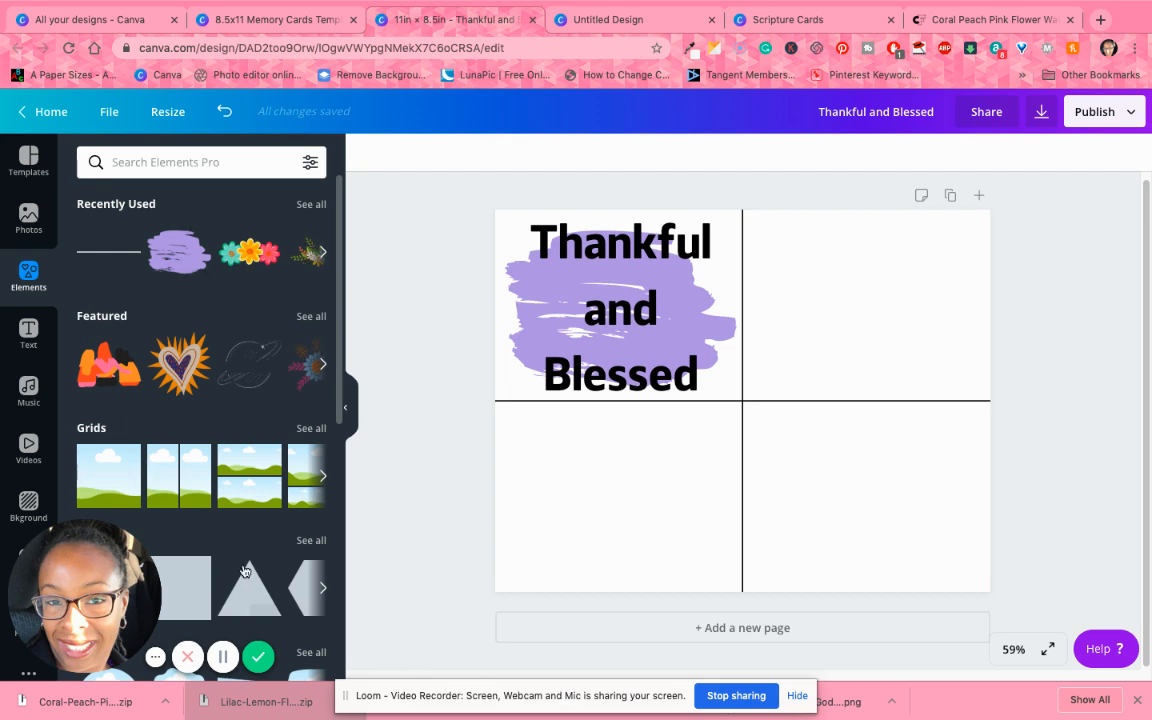
{"action": "left_click", "coordinate": [311, 204]}
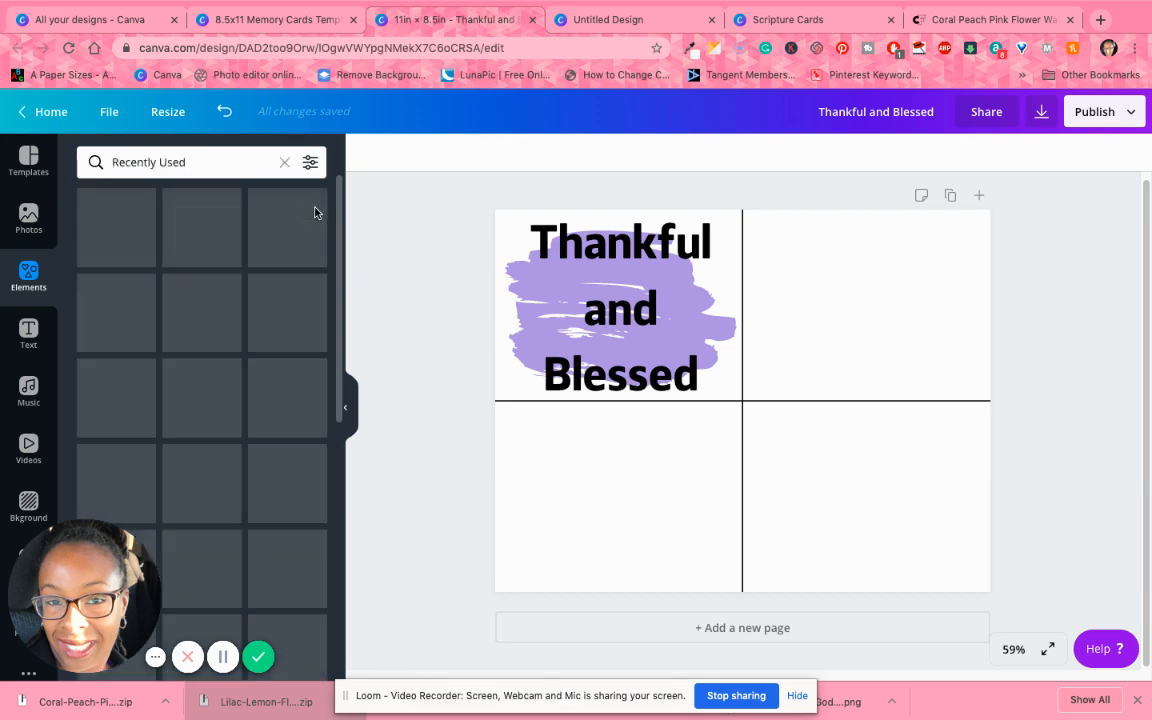
{"action": "left_click_drag", "start_coordinate": [116, 398], "coordinate": [849, 406]}
{"action": "left_click_drag", "start_coordinate": [955, 385], "coordinate": [1003, 374]}
{"action": "left_click_drag", "start_coordinate": [1061, 521], "coordinate": [868, 394]}
{"action": "left_click_drag", "start_coordinate": [868, 337], "coordinate": [868, 337]}
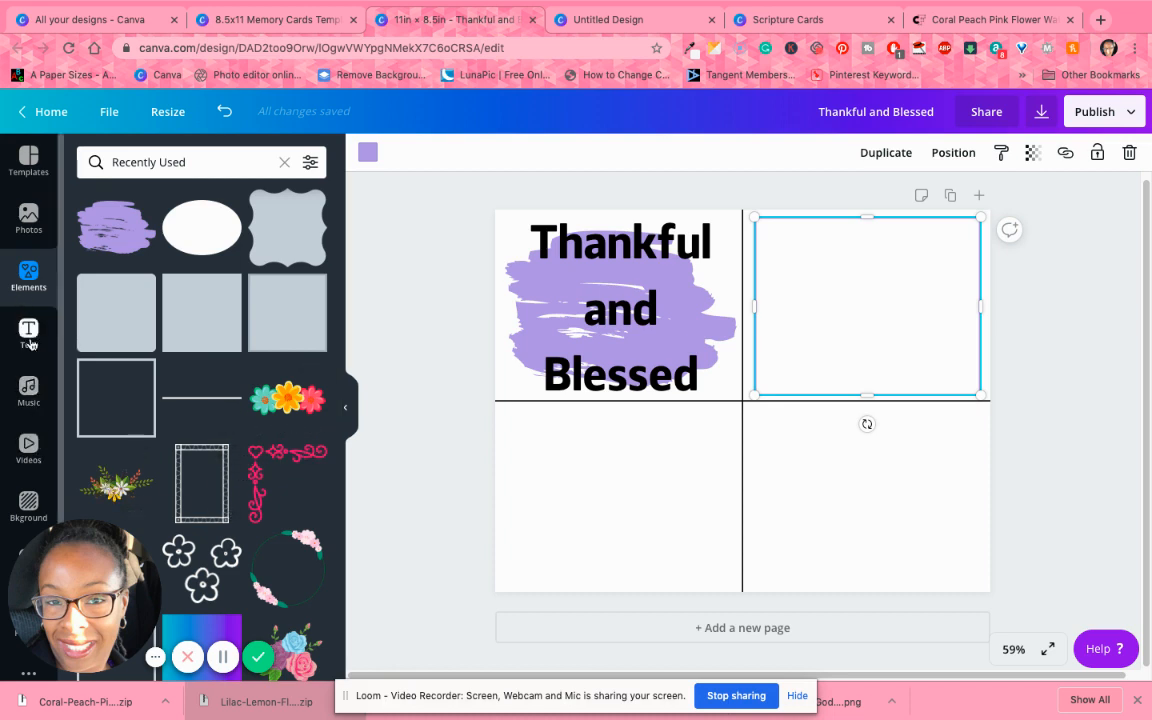
- Add the uploaded small pink rose bouquet, rotate and shrink it, and place it over the lower-right corner of the upper-right card's frame
{"action": "left_click", "coordinate": [28, 562]}
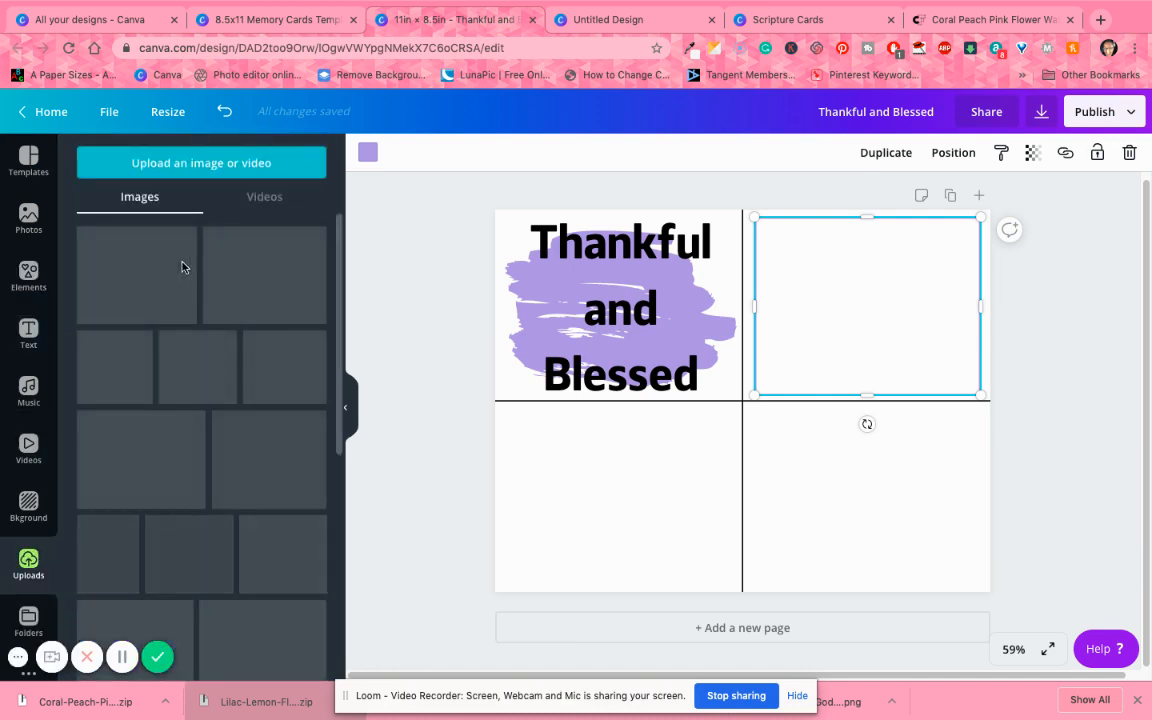
{"action": "left_click", "coordinate": [110, 365]}
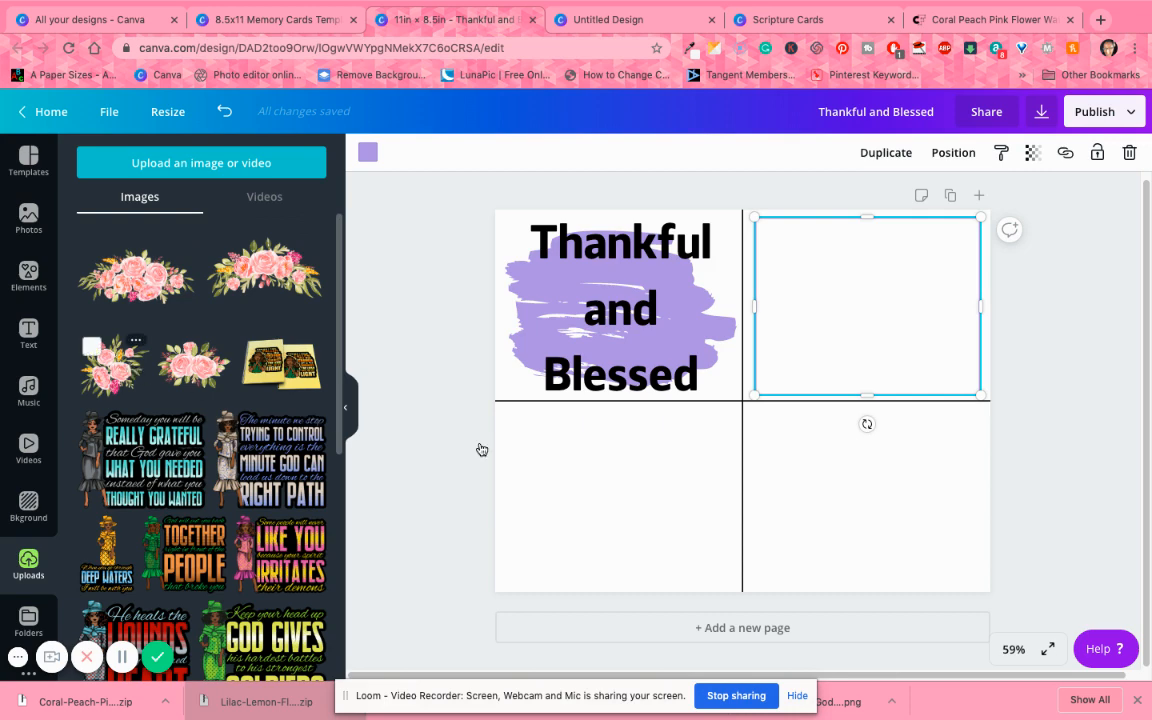
{"action": "mouse_move", "coordinate": [882, 540]}
{"action": "left_mouse_down"}
{"action": "mouse_move", "coordinate": [715, 365]}
{"action": "mouse_move", "coordinate": [890, 368]}
{"action": "mouse_move", "coordinate": [915, 380]}
{"action": "left_mouse_up"}
{"action": "left_click", "coordinate": [218, 111]}
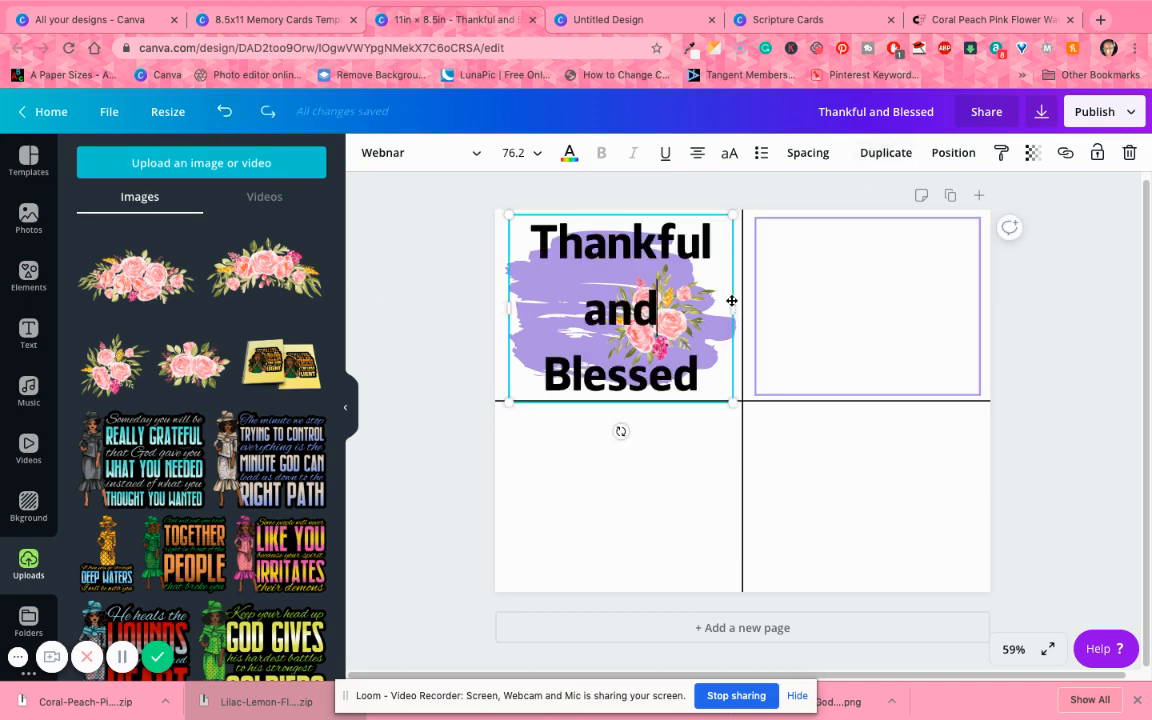
{"action": "mouse_move", "coordinate": [735, 307]}
{"action": "left_mouse_down"}
{"action": "mouse_move", "coordinate": [635, 307]}
{"action": "mouse_move", "coordinate": [725, 305]}
{"action": "left_mouse_up"}
{"action": "left_click_drag", "start_coordinate": [844, 321], "coordinate": [956, 340]}
{"action": "left_click_drag", "start_coordinate": [981, 416], "coordinate": [890, 287]}
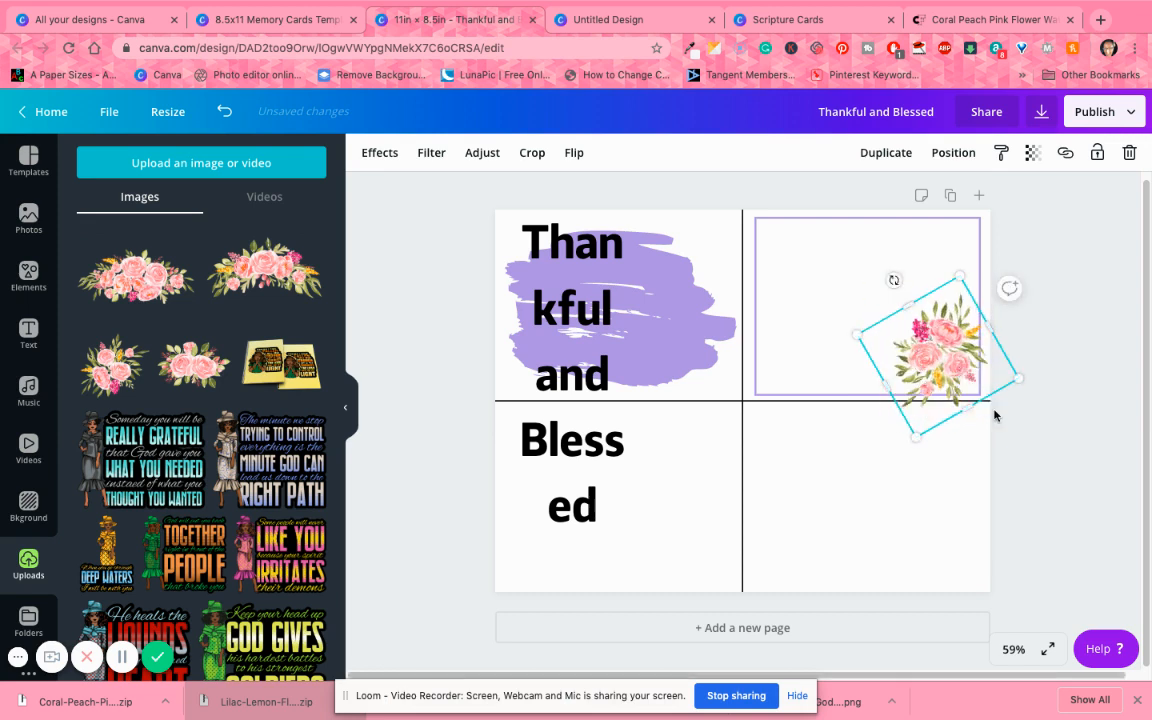
{"action": "left_click_drag", "start_coordinate": [999, 368], "coordinate": [962, 362]}
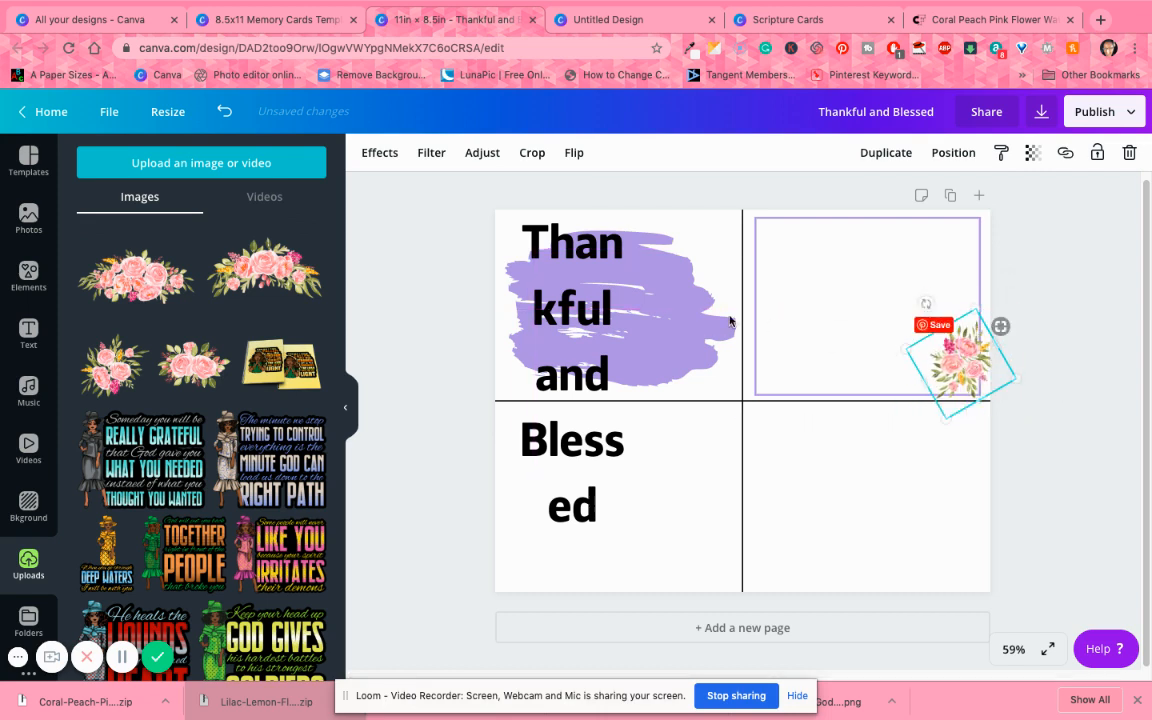
- Widen the "Thankful and Blessed" text box on the upper-left card so each word fits on its own line
{"action": "left_click", "coordinate": [756, 226]}
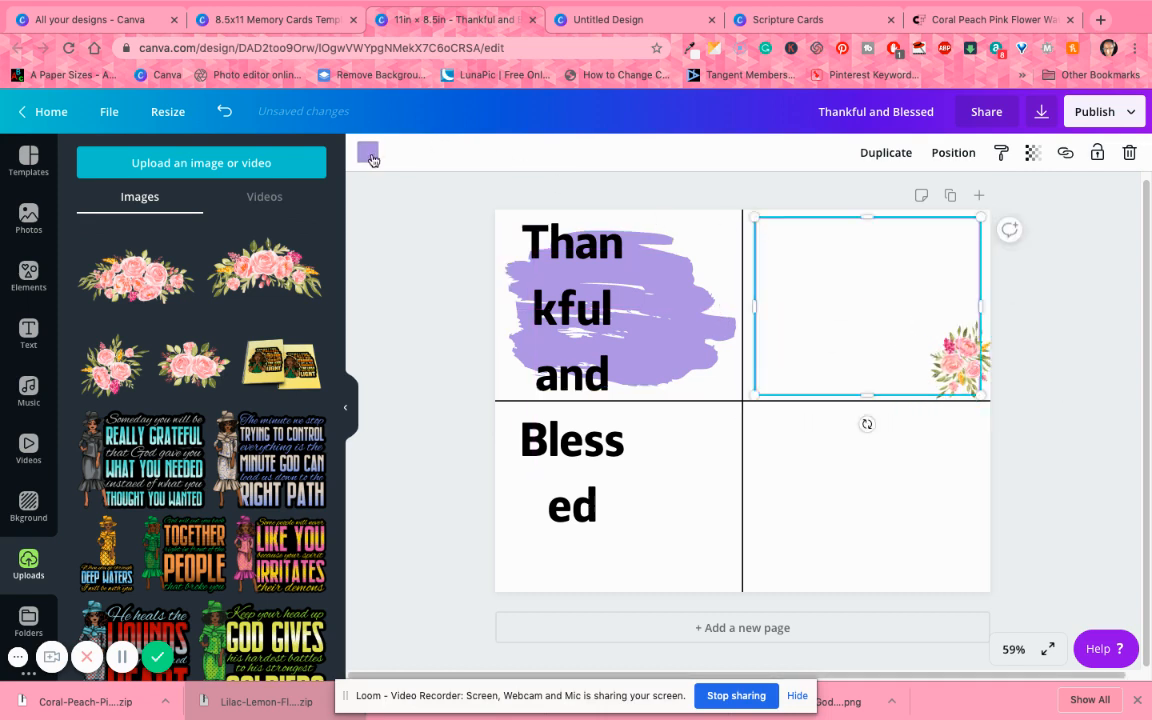
{"action": "left_click", "coordinate": [367, 152]}
{"action": "scroll", "coordinate": [175, 545], "scroll_direction": "down", "scroll_amount": 4}
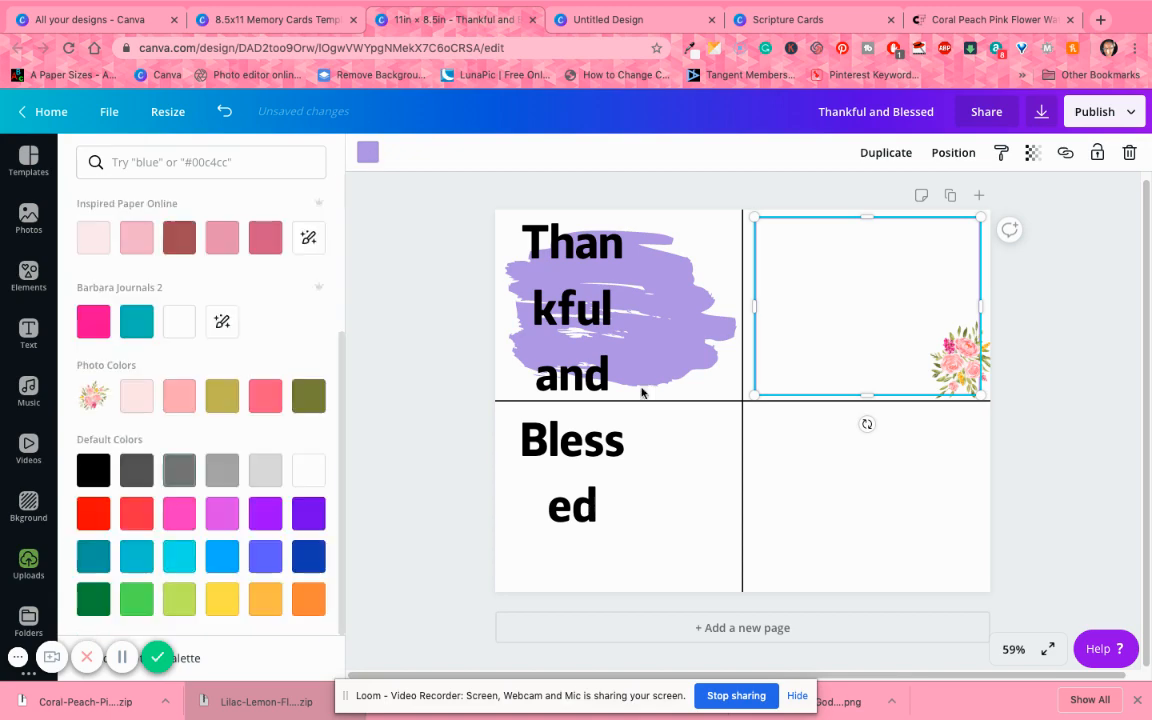
{"action": "left_click", "coordinate": [589, 347]}
{"action": "left_click_drag", "start_coordinate": [633, 375], "coordinate": [735, 378]}
- Recolor the square frame on the upper-right card with the olive green from the bouquet's photo colors
{"action": "left_click", "coordinate": [960, 360]}
{"action": "left_click_drag", "start_coordinate": [960, 418], "coordinate": [1006, 323]}
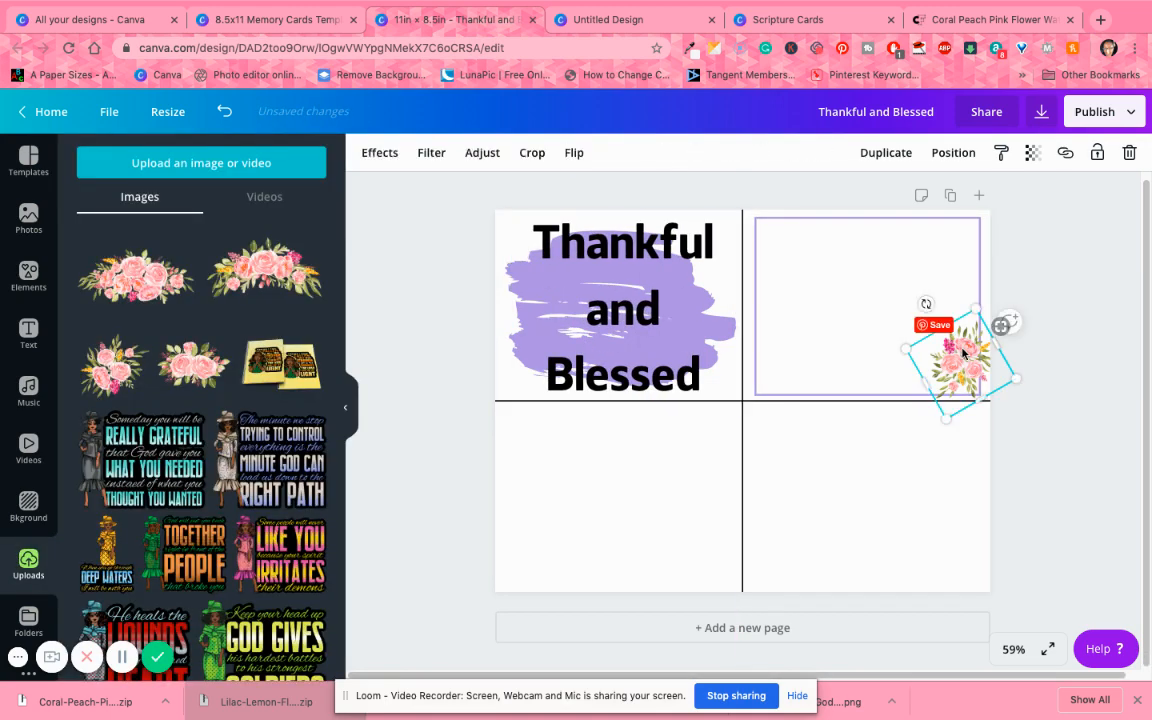
{"action": "key", "text": "ctrl+z"}
{"action": "left_click", "coordinate": [816, 251]}
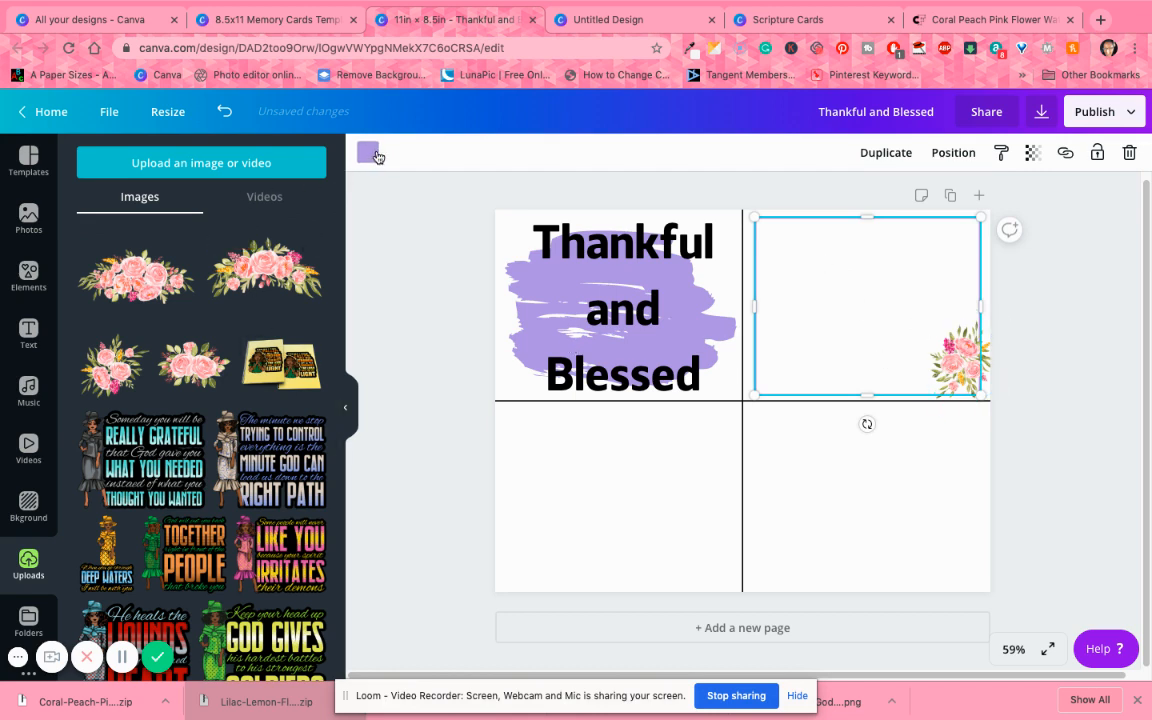
{"action": "left_click", "coordinate": [368, 153]}
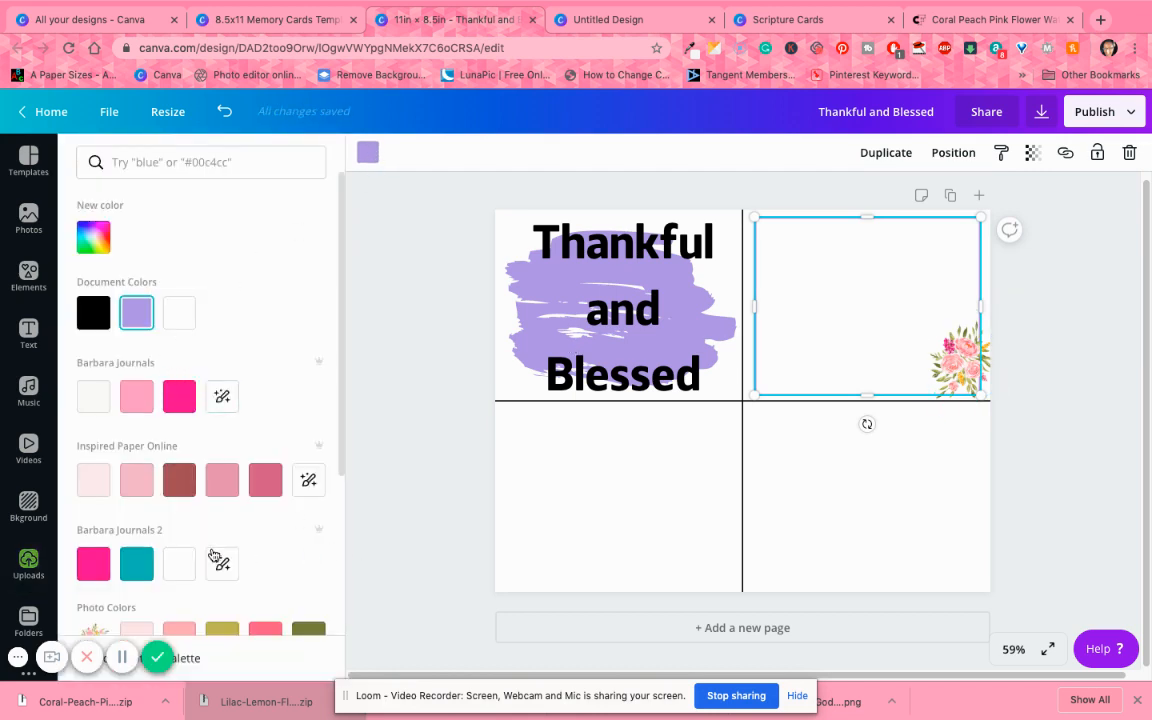
{"action": "scroll", "coordinate": [212, 556], "scroll_direction": "down", "scroll_amount": 3}
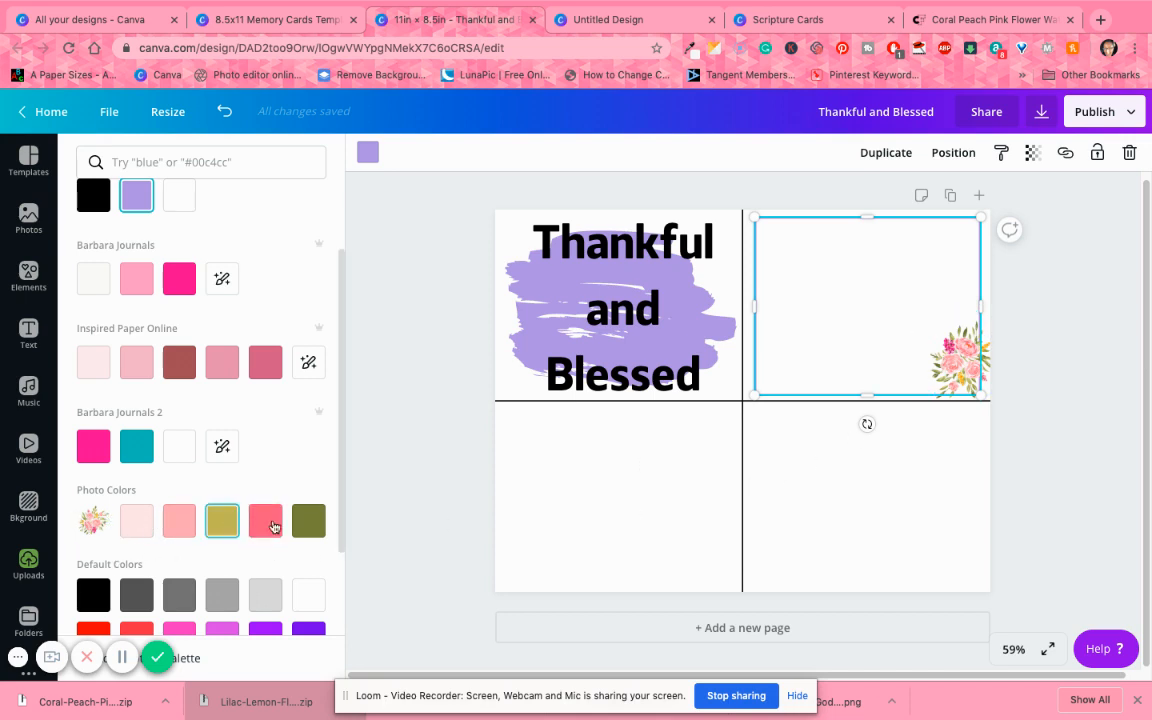
{"action": "left_click", "coordinate": [311, 524]}
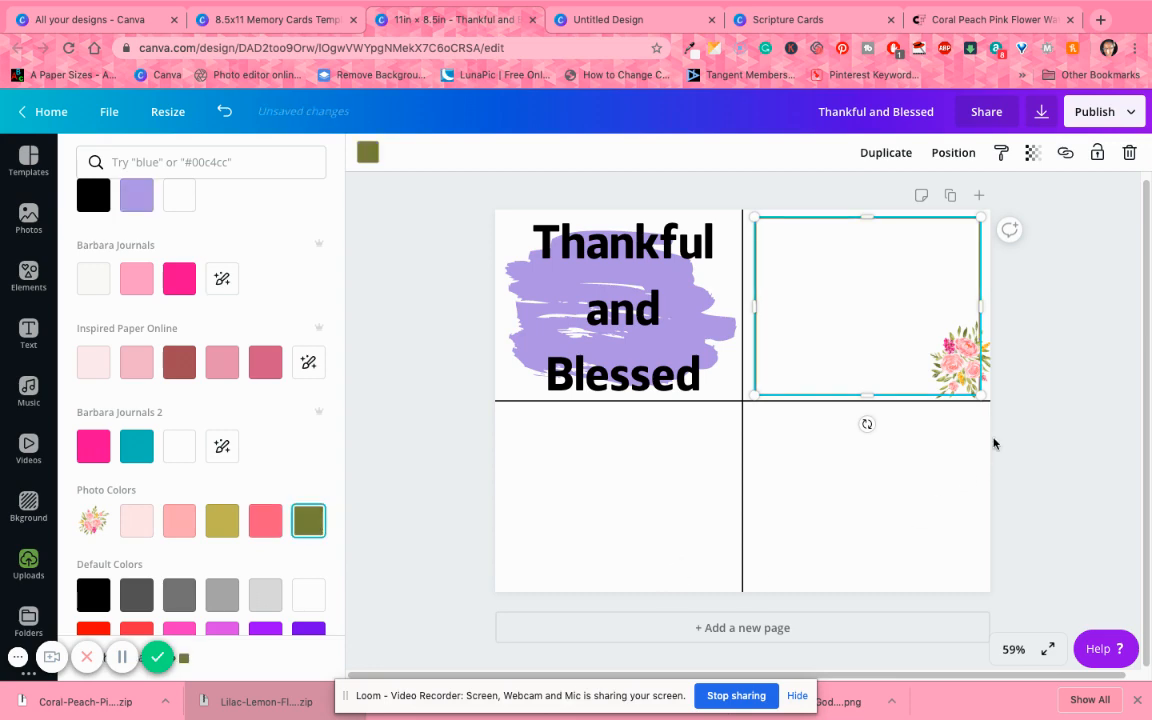
{"action": "key", "text": "Escape"}
{"action": "key", "text": "Escape"}
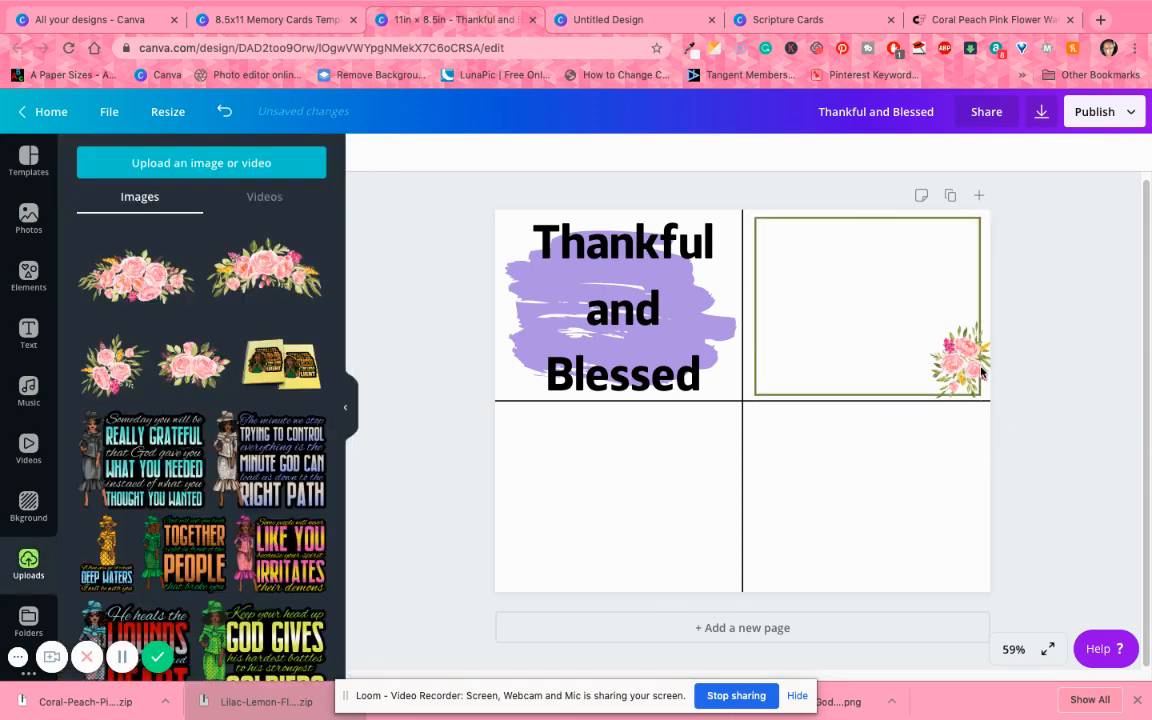
{"action": "left_click", "coordinate": [978, 366]}
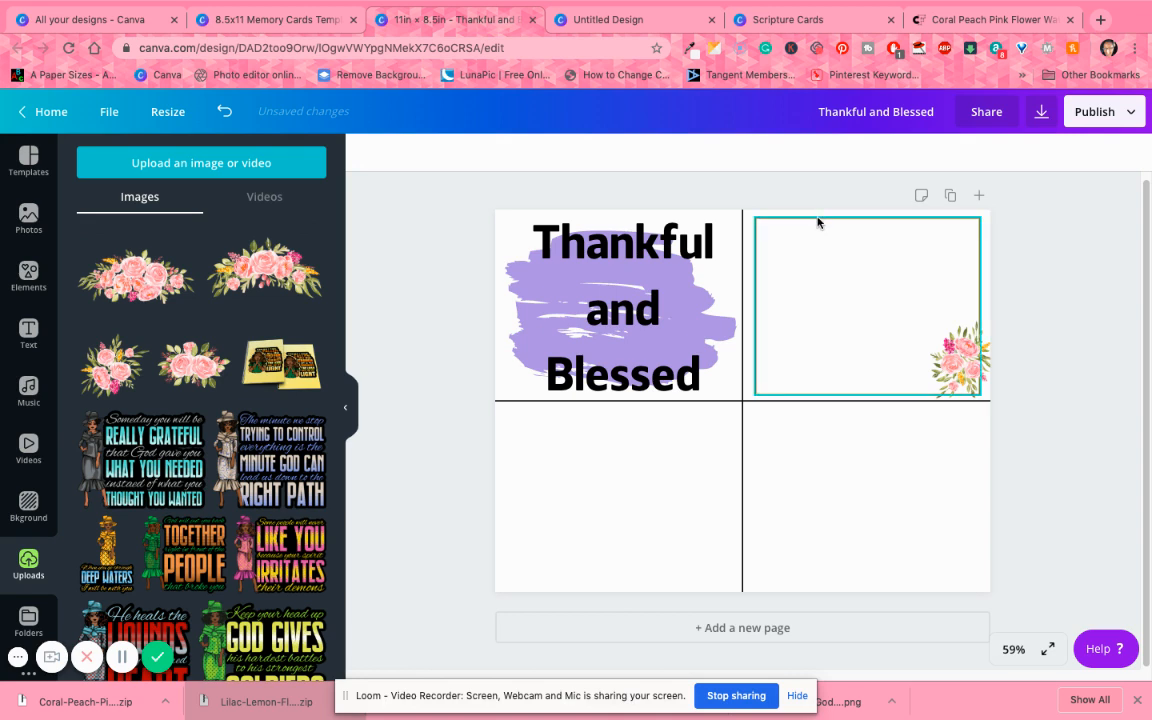
{"action": "left_click", "coordinate": [818, 219]}
{"action": "left_click", "coordinate": [958, 366]}
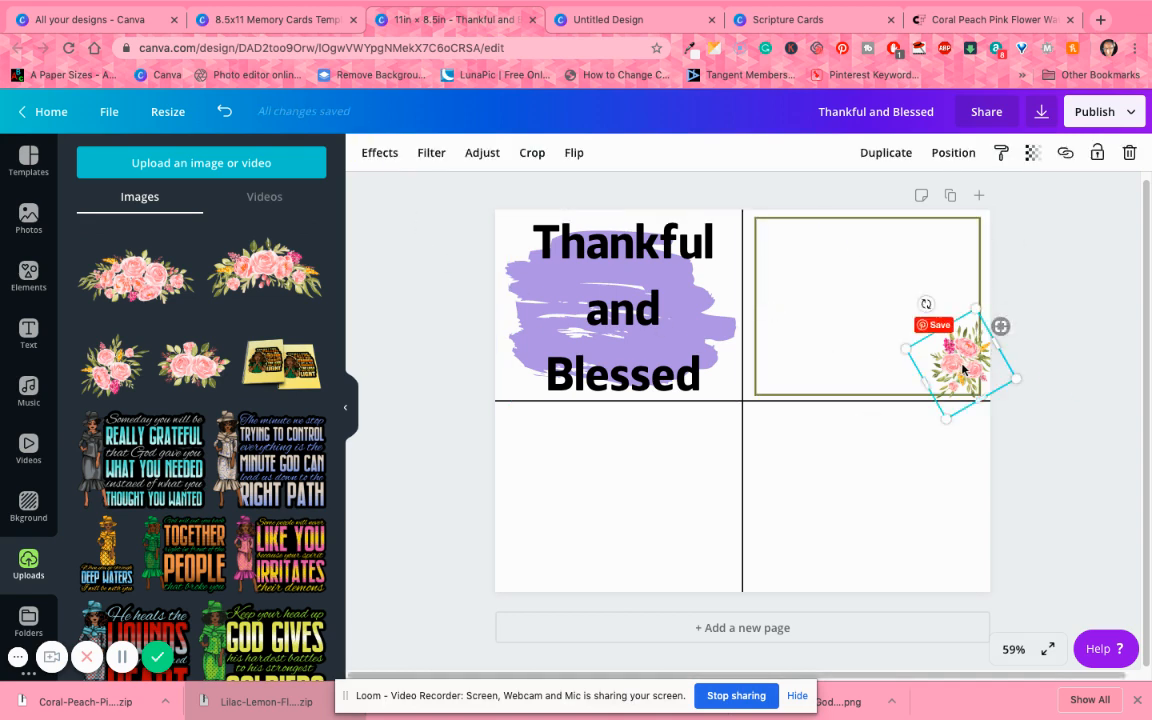
{"action": "left_click", "coordinate": [1022, 372]}
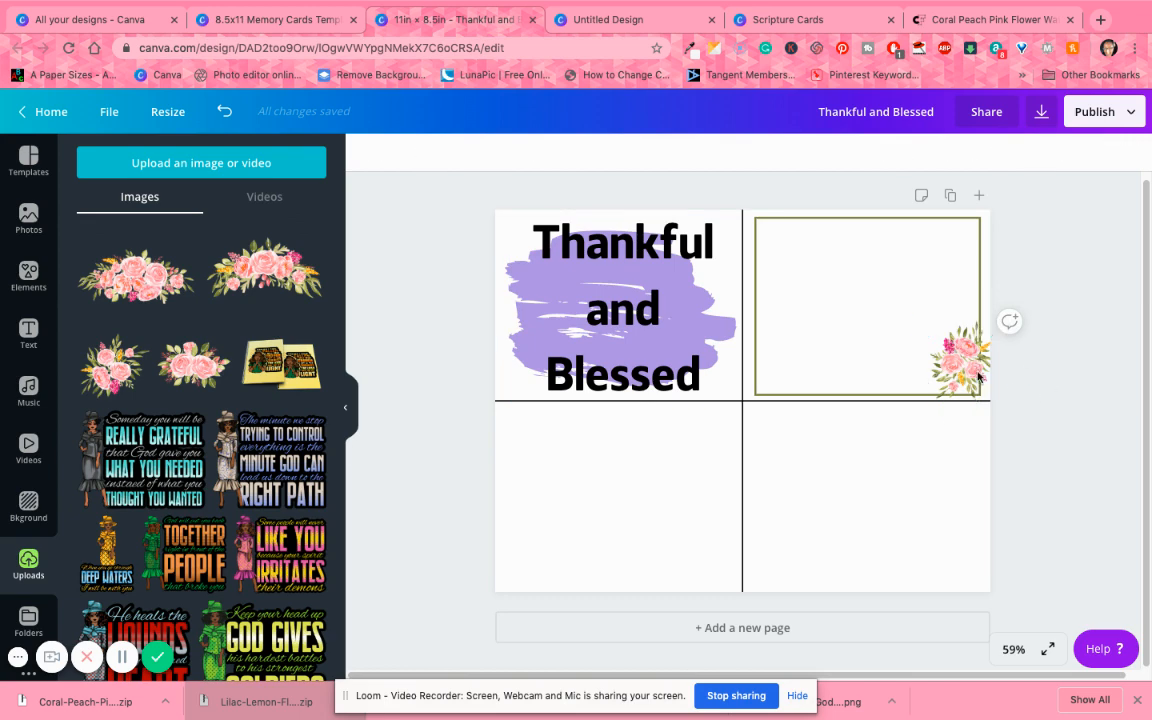
{"action": "left_click", "coordinate": [955, 360]}
{"action": "double_click", "coordinate": [955, 360]}
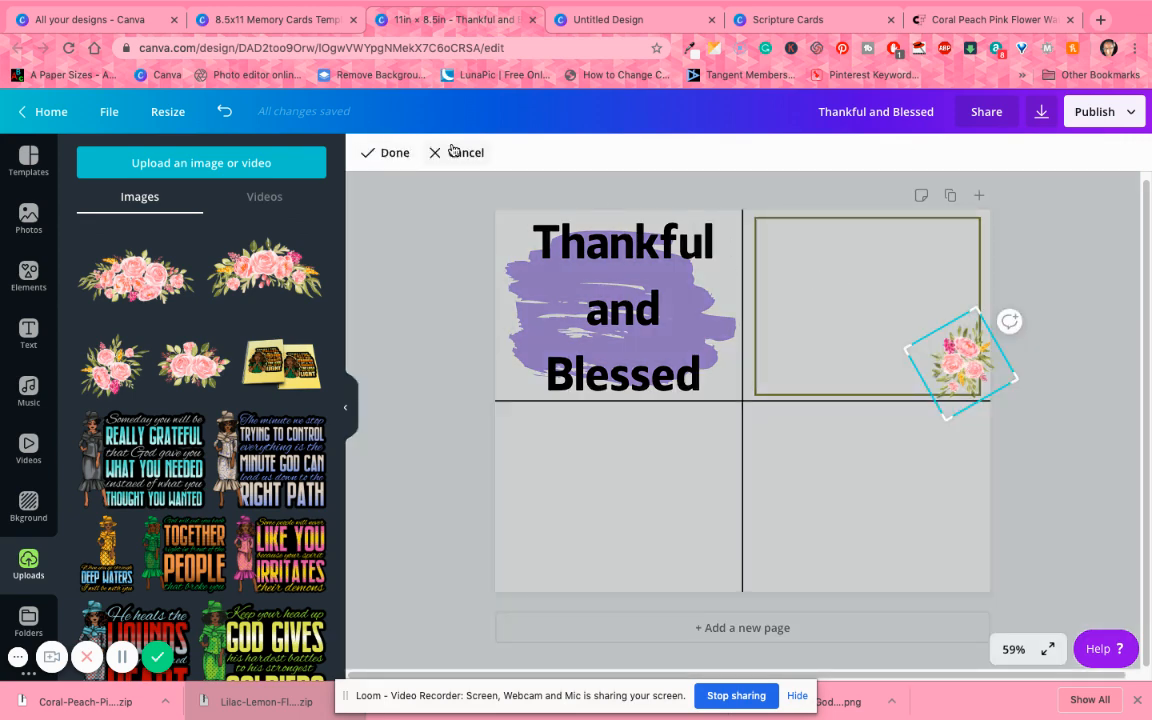
{"action": "left_click", "coordinate": [455, 152]}
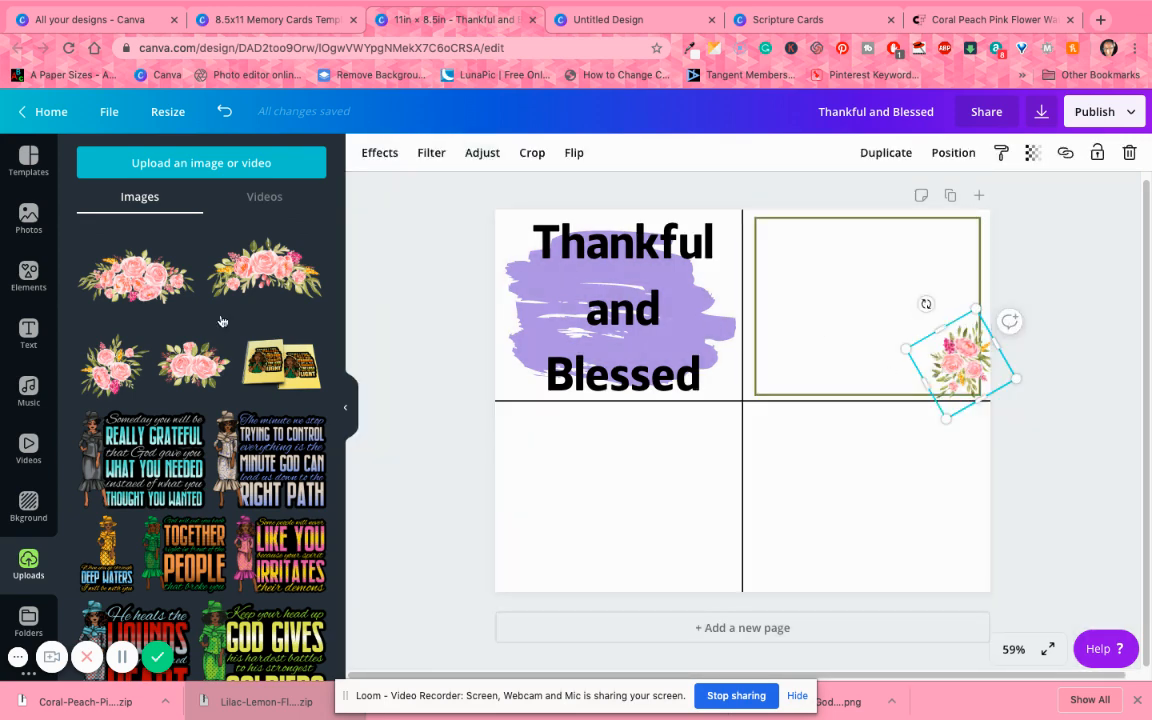
{"action": "left_click", "coordinate": [389, 160]}
{"action": "left_click", "coordinate": [734, 188]}
{"action": "left_click", "coordinate": [722, 260]}
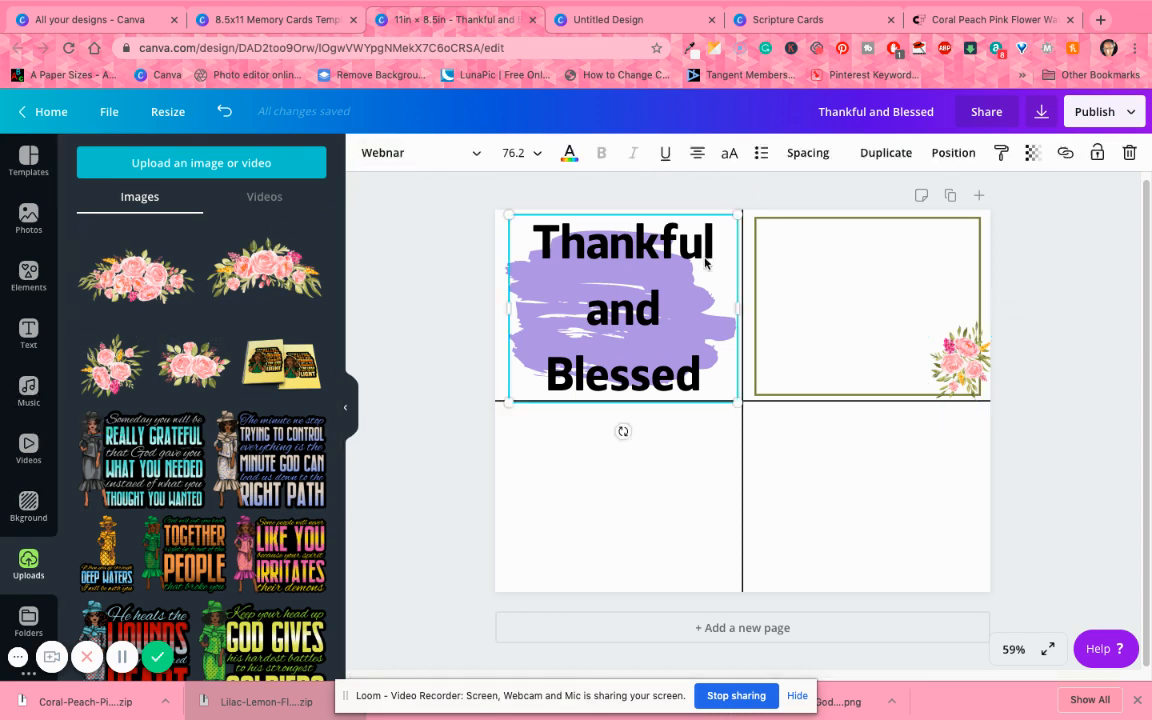
{"action": "left_click", "coordinate": [954, 360]}
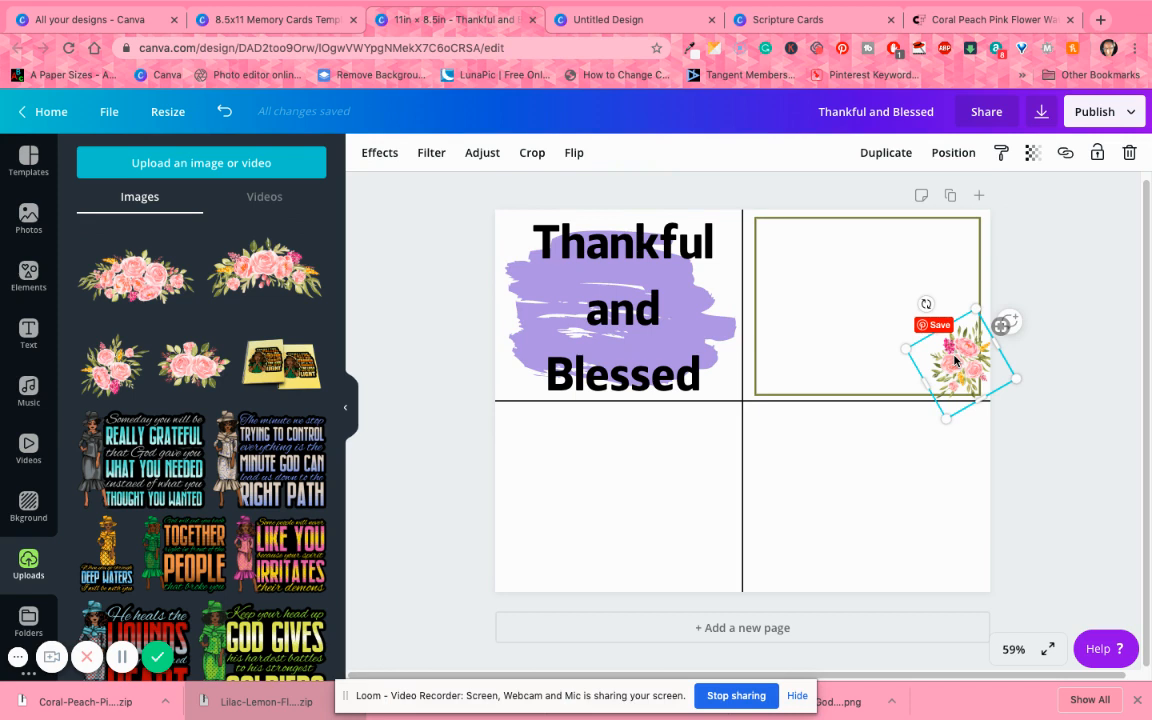
{"action": "key", "text": "ctrl+z"}
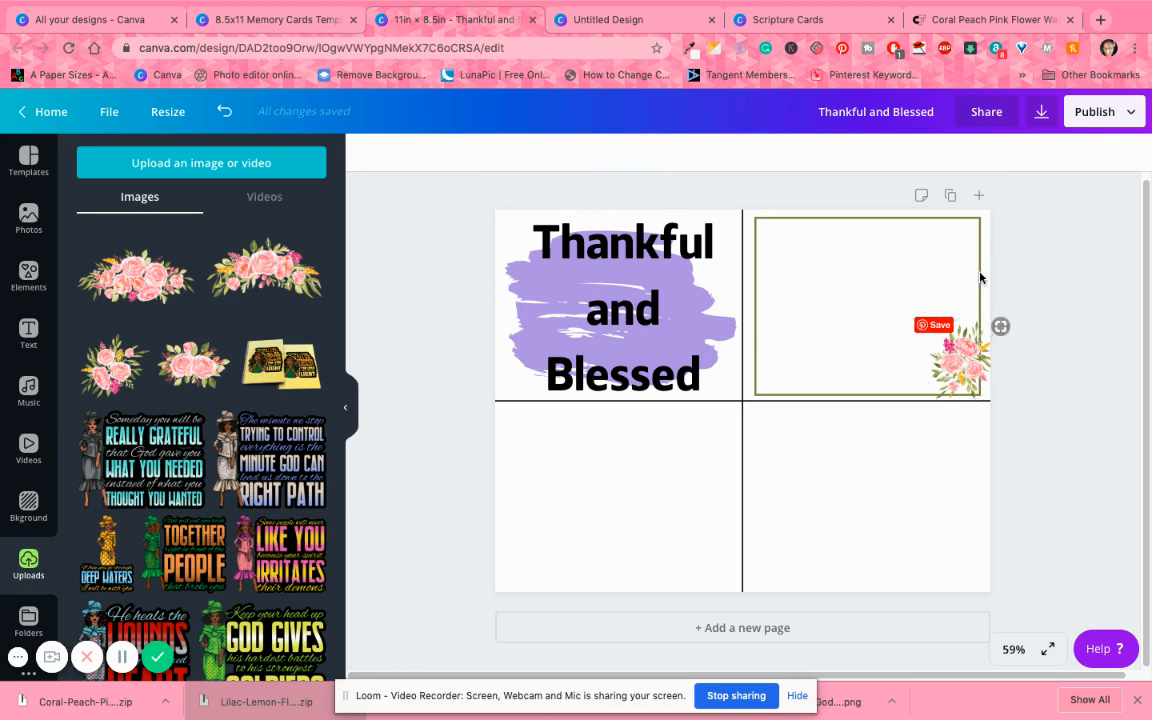
- Recolor the square frame on the upper-right card with the coral pink from the bouquet's photo colors
{"action": "left_click", "coordinate": [949, 221]}
{"action": "left_click", "coordinate": [774, 216]}
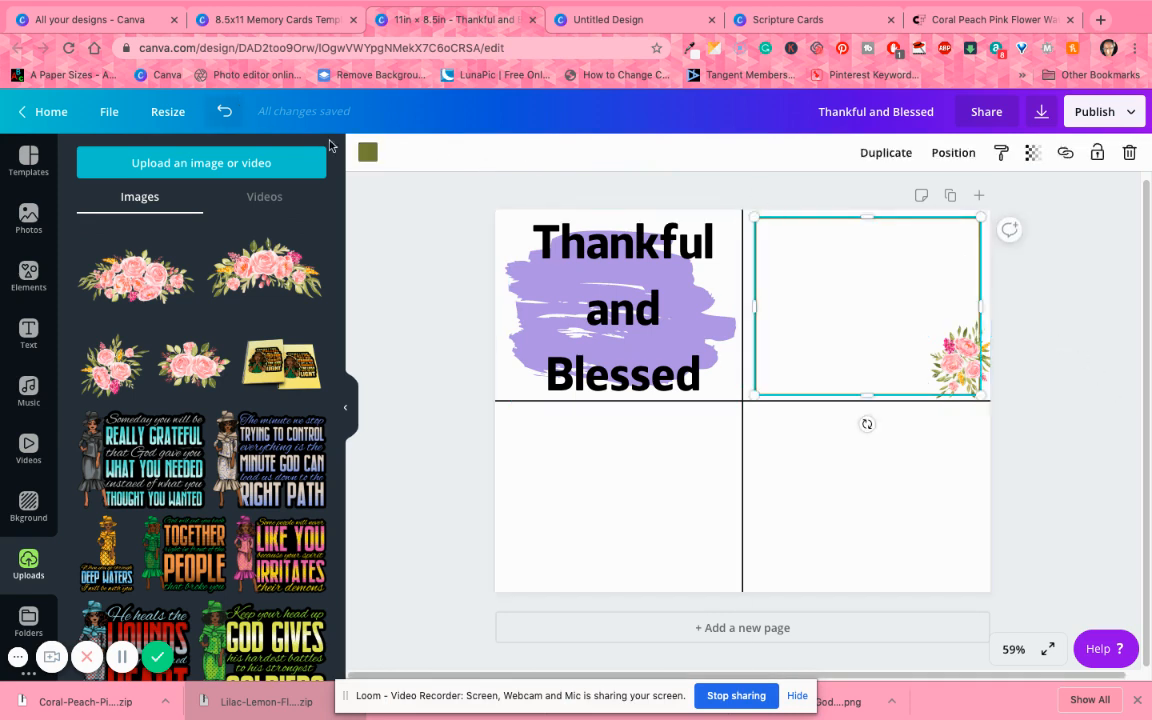
{"action": "left_click", "coordinate": [367, 152]}
{"action": "scroll", "coordinate": [245, 530], "scroll_direction": "down", "scroll_amount": 5}
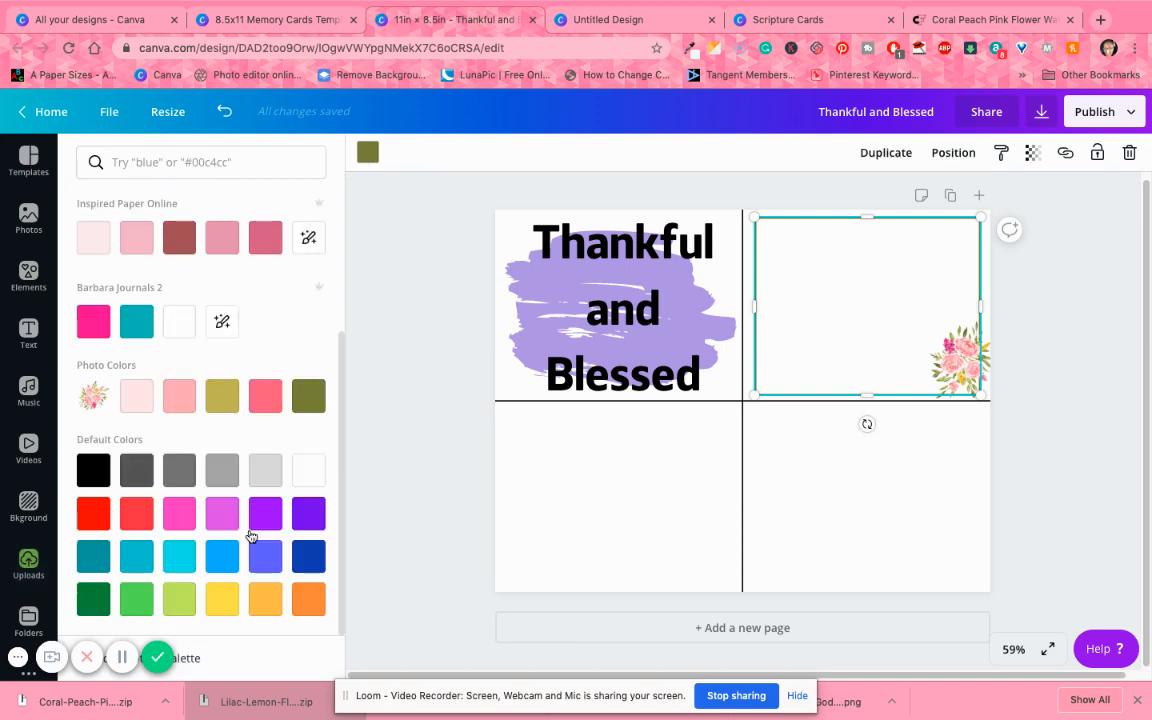
{"action": "left_click", "coordinate": [265, 404]}
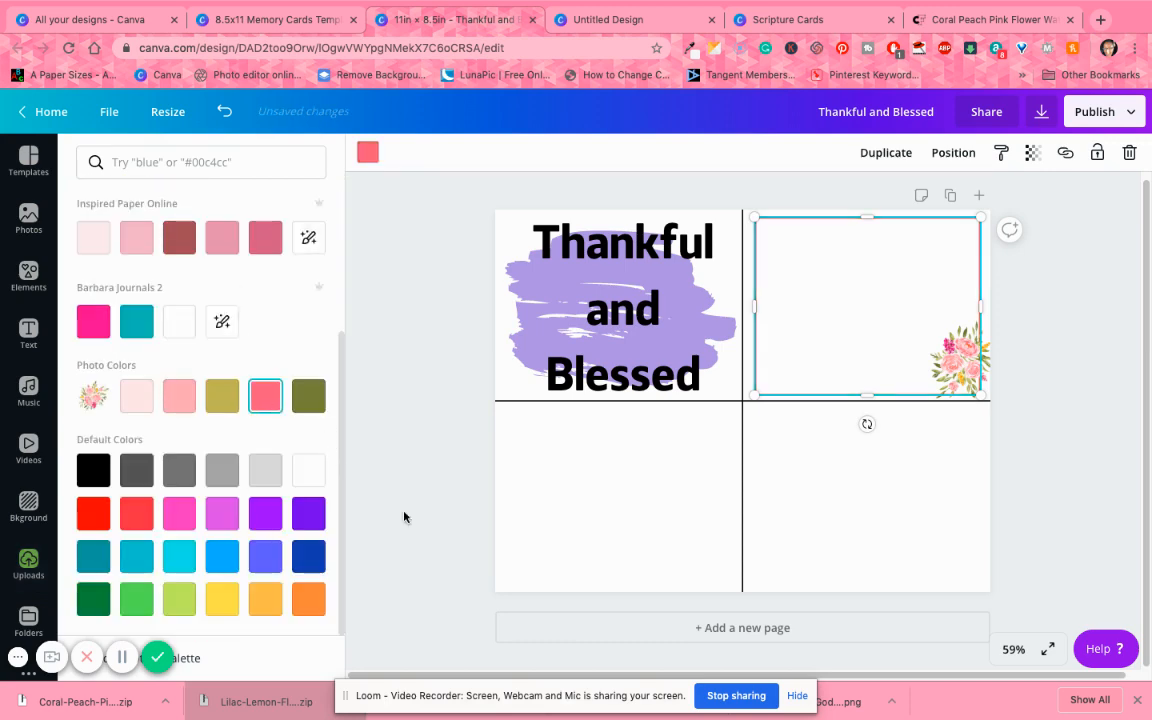
{"action": "left_click", "coordinate": [1080, 411]}
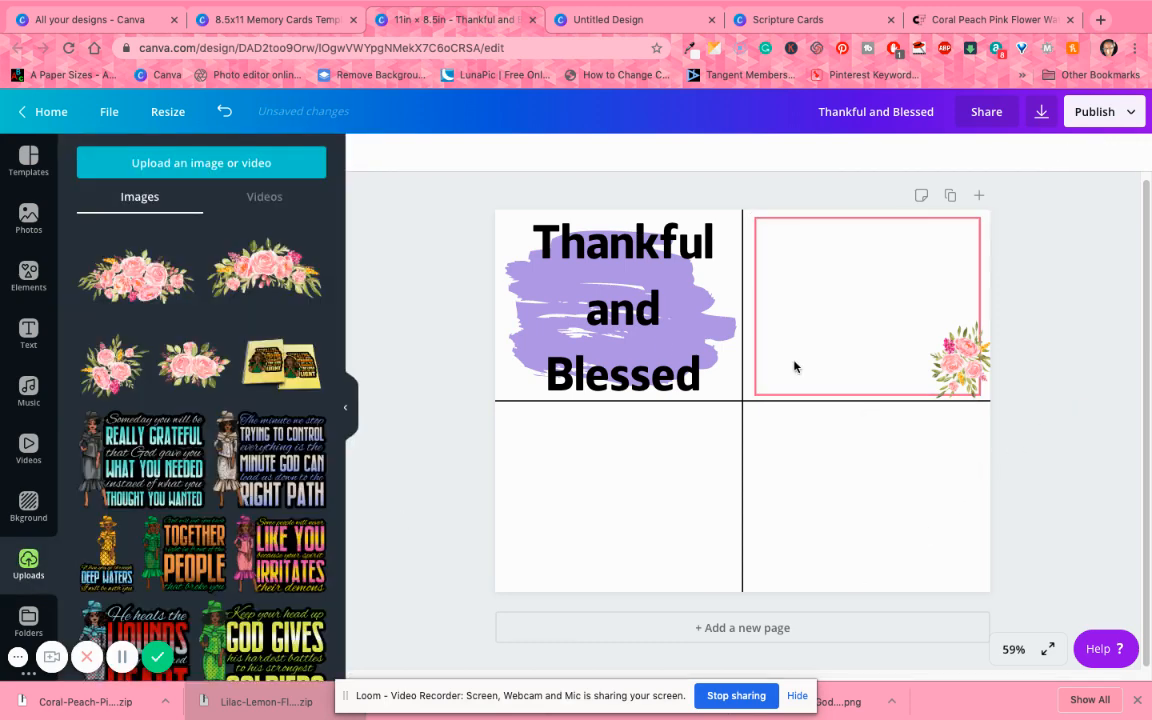
- Duplicate the "Thankful and Blessed" heading, shrink the copy to font size 48.8 and move it inside the upper-right card's frame
{"action": "left_click", "coordinate": [560, 303]}
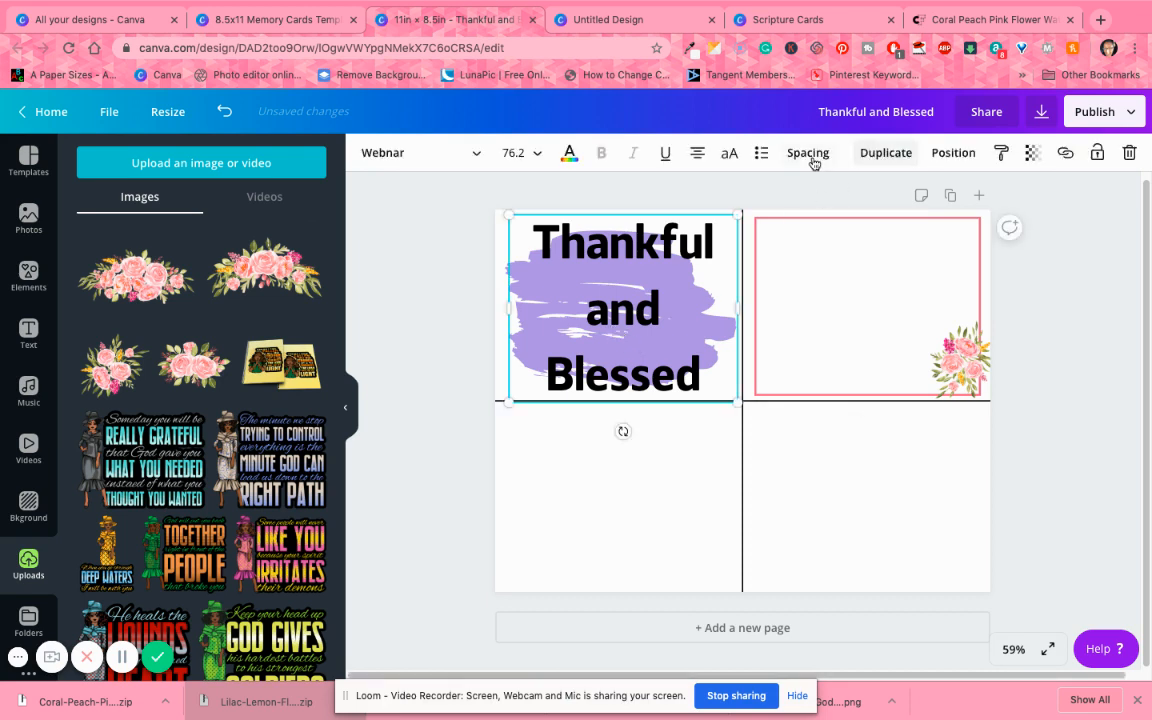
{"action": "left_click", "coordinate": [903, 157]}
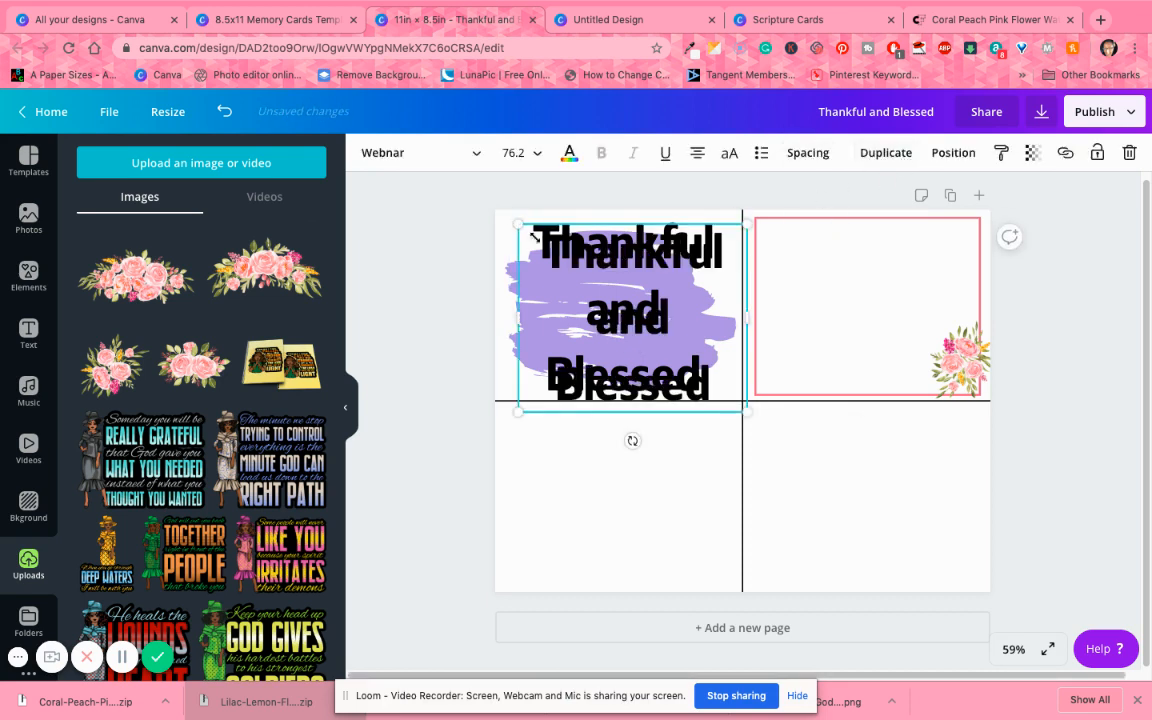
{"action": "left_click_drag", "start_coordinate": [535, 236], "coordinate": [600, 292]}
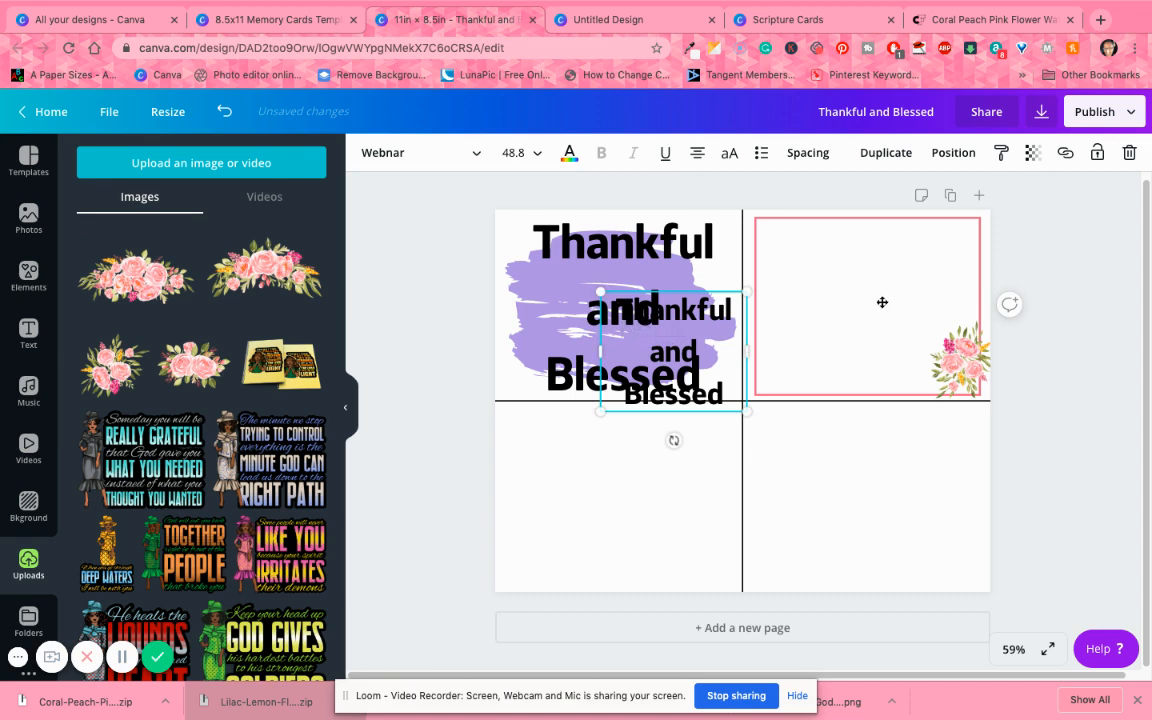
{"action": "left_click_drag", "start_coordinate": [882, 302], "coordinate": [910, 293]}
- Left-align the heading in the upper-right card and enlarge it to font size 65.7 within the pink frame
{"action": "left_click", "coordinate": [696, 157]}
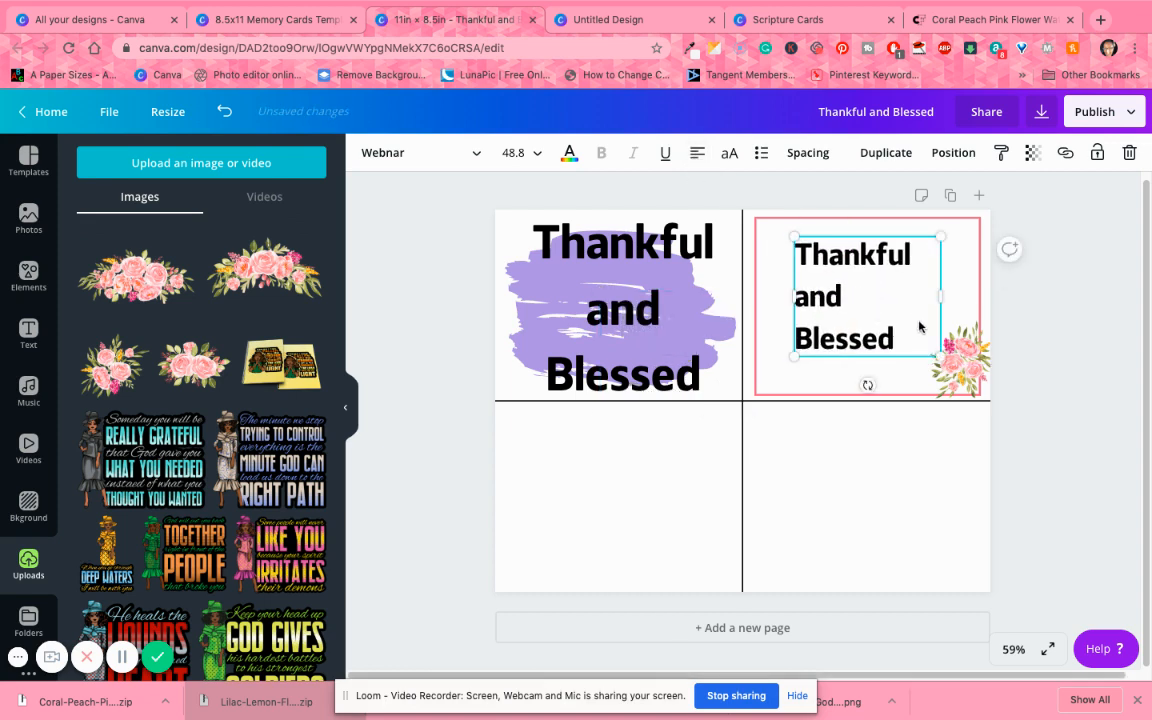
{"action": "left_click_drag", "start_coordinate": [937, 358], "coordinate": [980, 390]}
{"action": "left_click_drag", "start_coordinate": [868, 307], "coordinate": [848, 303]}
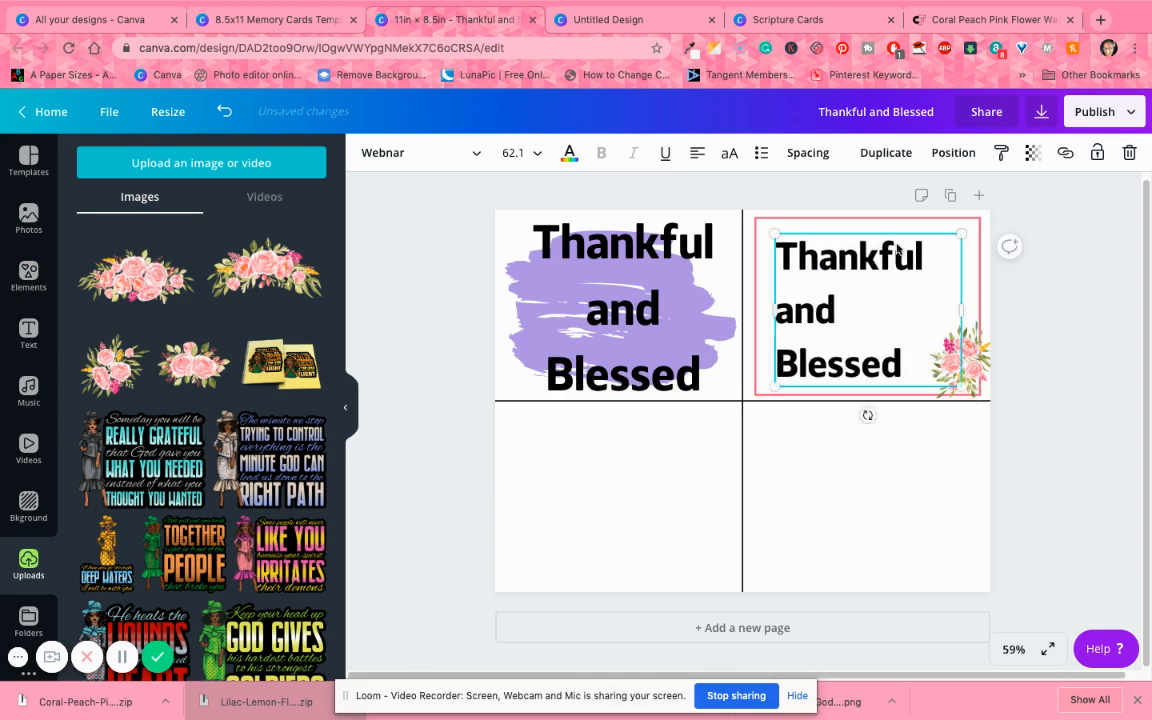
{"action": "left_click_drag", "start_coordinate": [962, 231], "coordinate": [977, 232]}
{"action": "left_click", "coordinate": [1054, 366]}
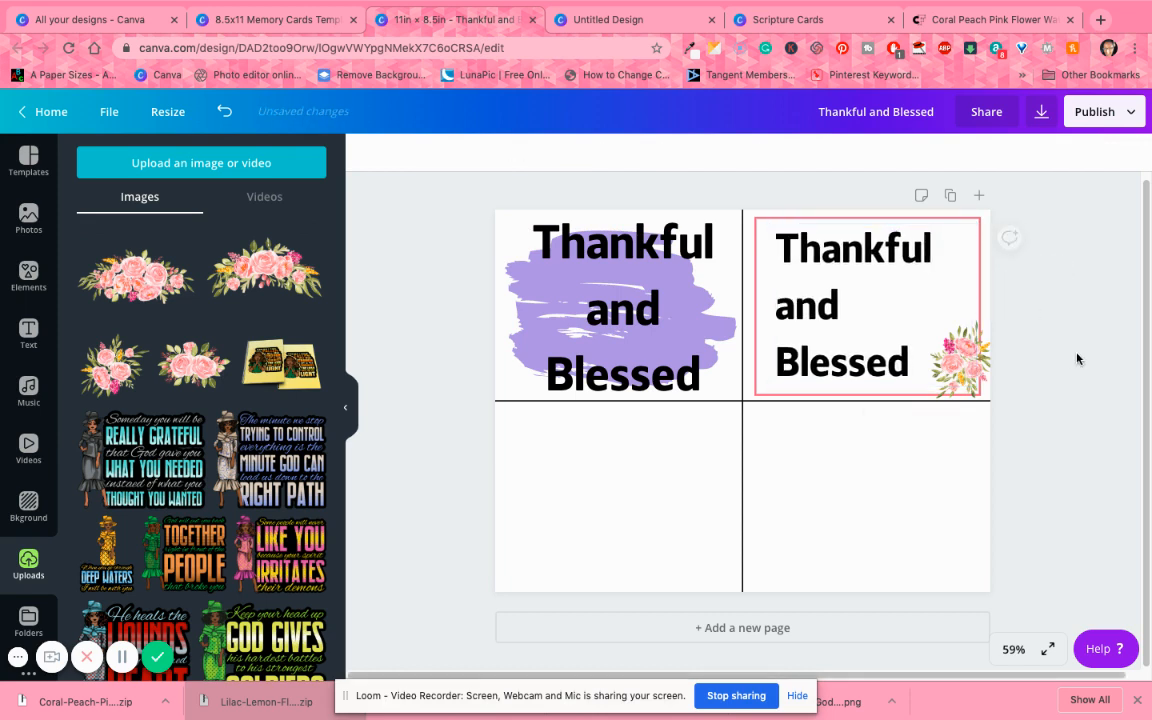
{"action": "left_click", "coordinate": [930, 300]}
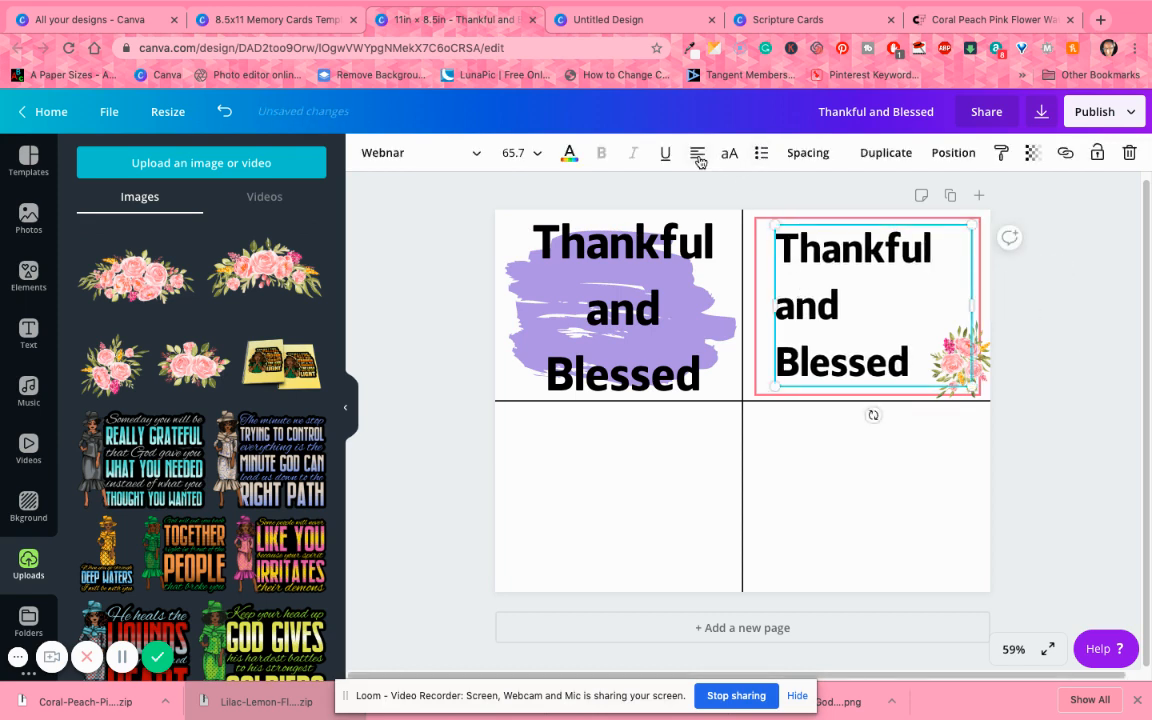
- Center-align the heading in the upper-right card and shift it left, clear of the bouquet
{"action": "left_click", "coordinate": [697, 154]}
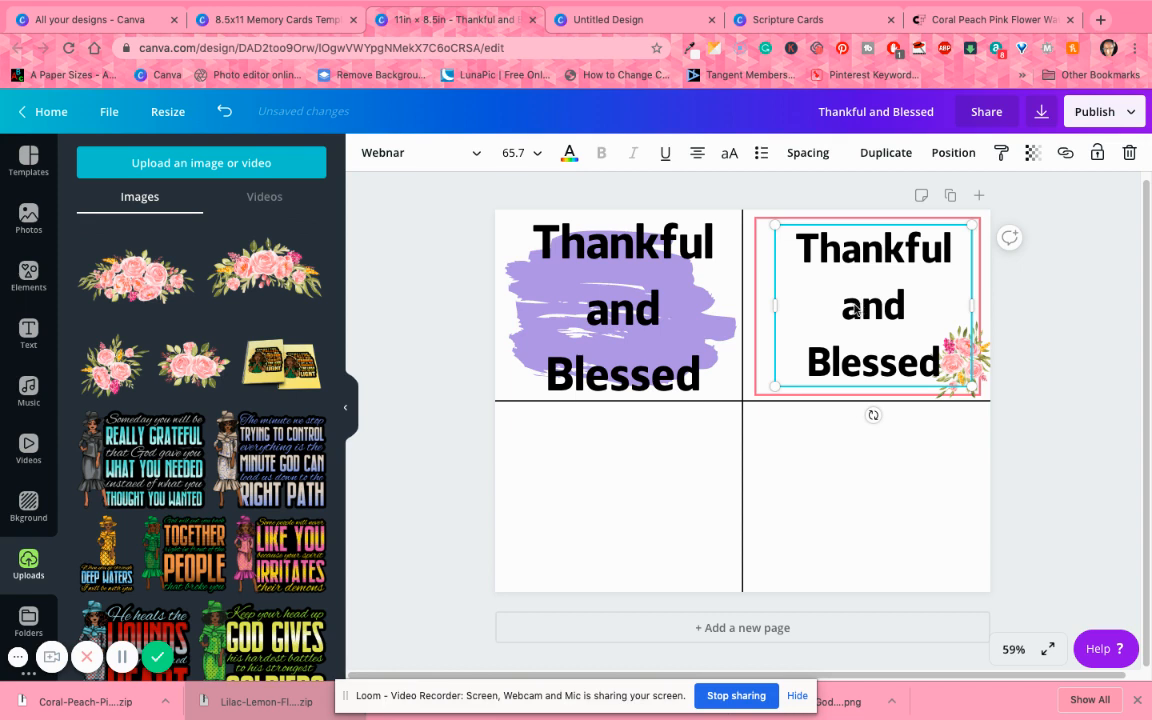
{"action": "left_click_drag", "start_coordinate": [855, 311], "coordinate": [845, 310]}
{"action": "left_click", "coordinate": [1015, 330]}
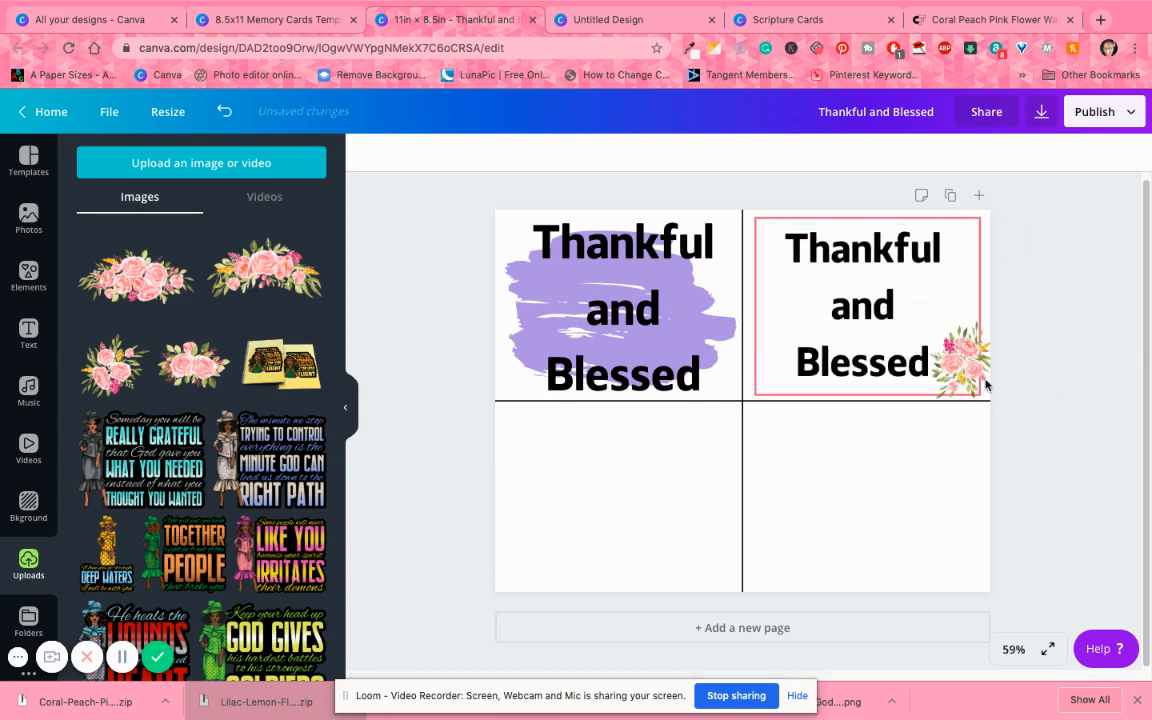
{"action": "left_click", "coordinate": [853, 308]}
{"action": "left_click_drag", "start_coordinate": [851, 306], "coordinate": [848, 302]}
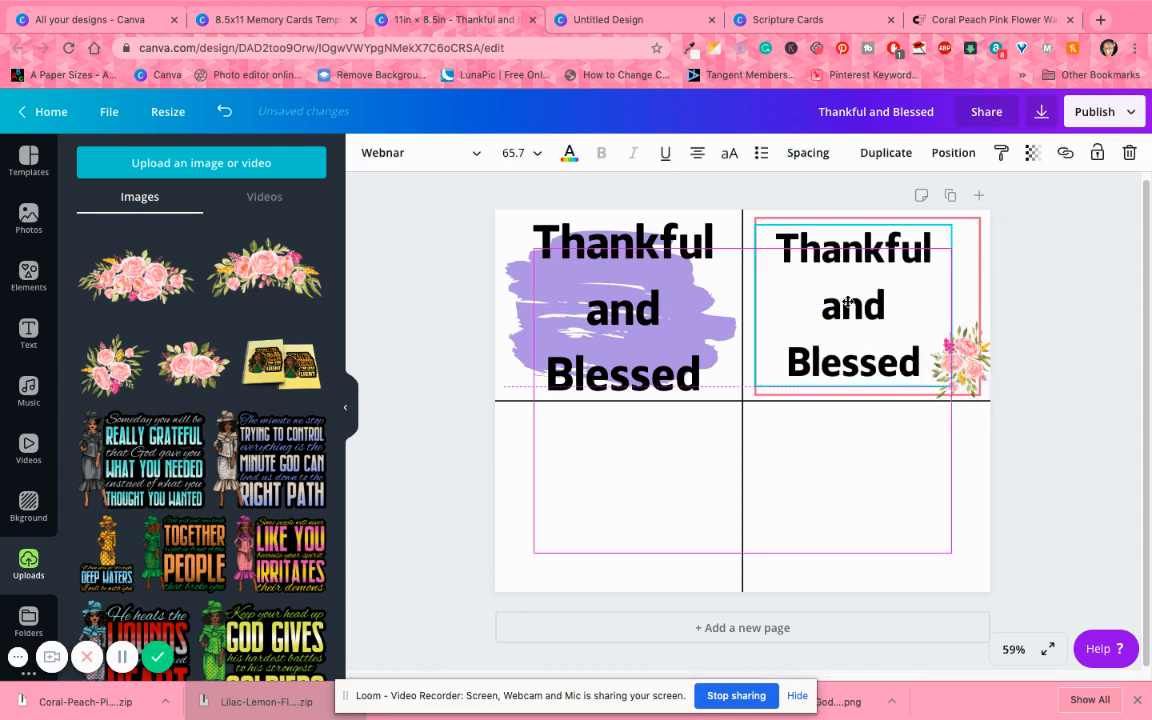
{"action": "left_click", "coordinate": [1082, 367]}
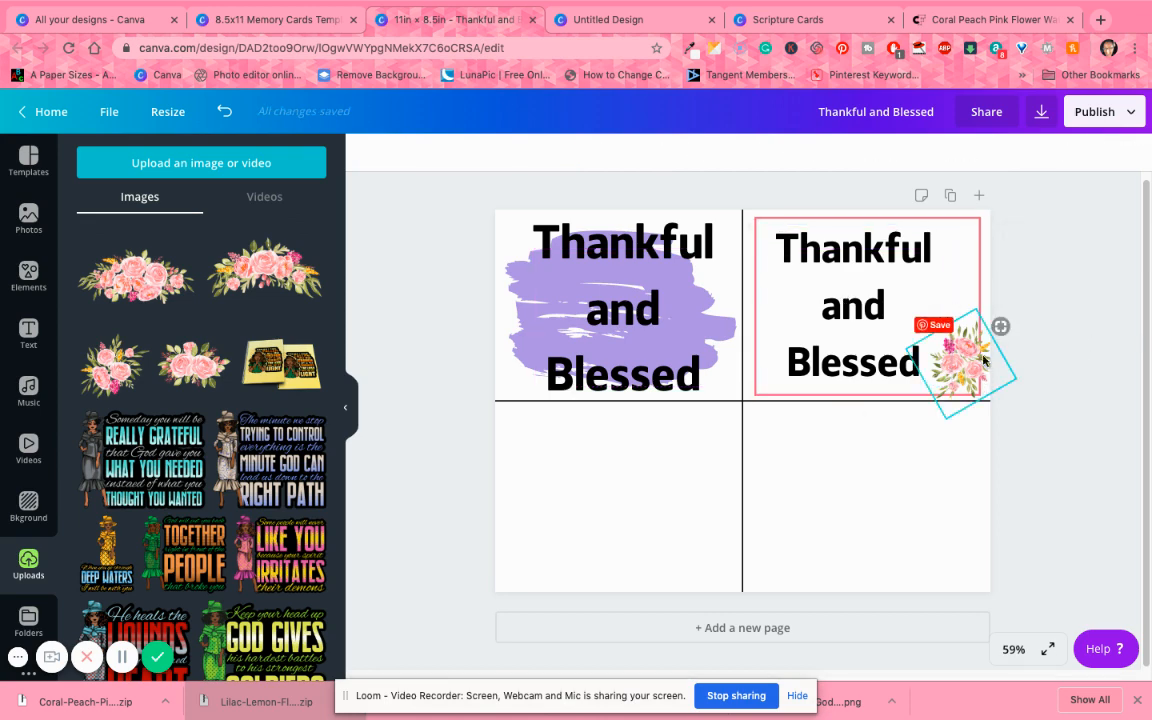
- Add a square shape from the recently used elements, shrink it to about 1.9 in tall and place it over the bouquet
{"action": "left_click", "coordinate": [22, 277]}
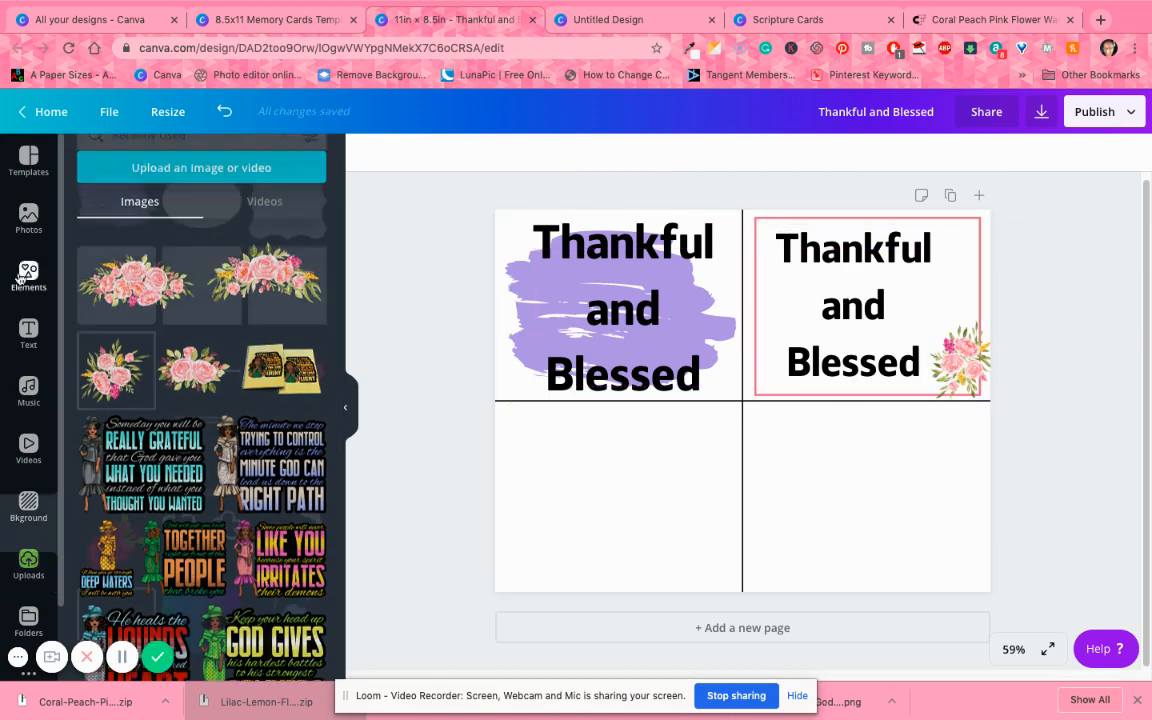
{"action": "left_click", "coordinate": [198, 305]}
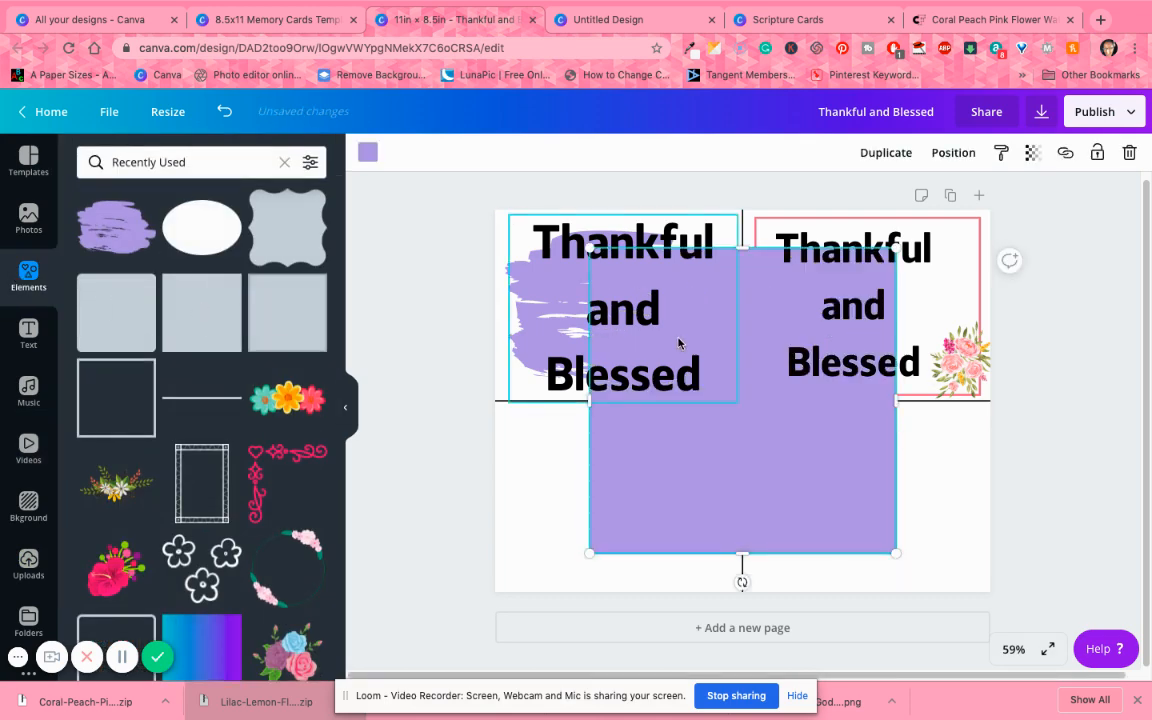
{"action": "left_click_drag", "start_coordinate": [661, 332], "coordinate": [905, 468]}
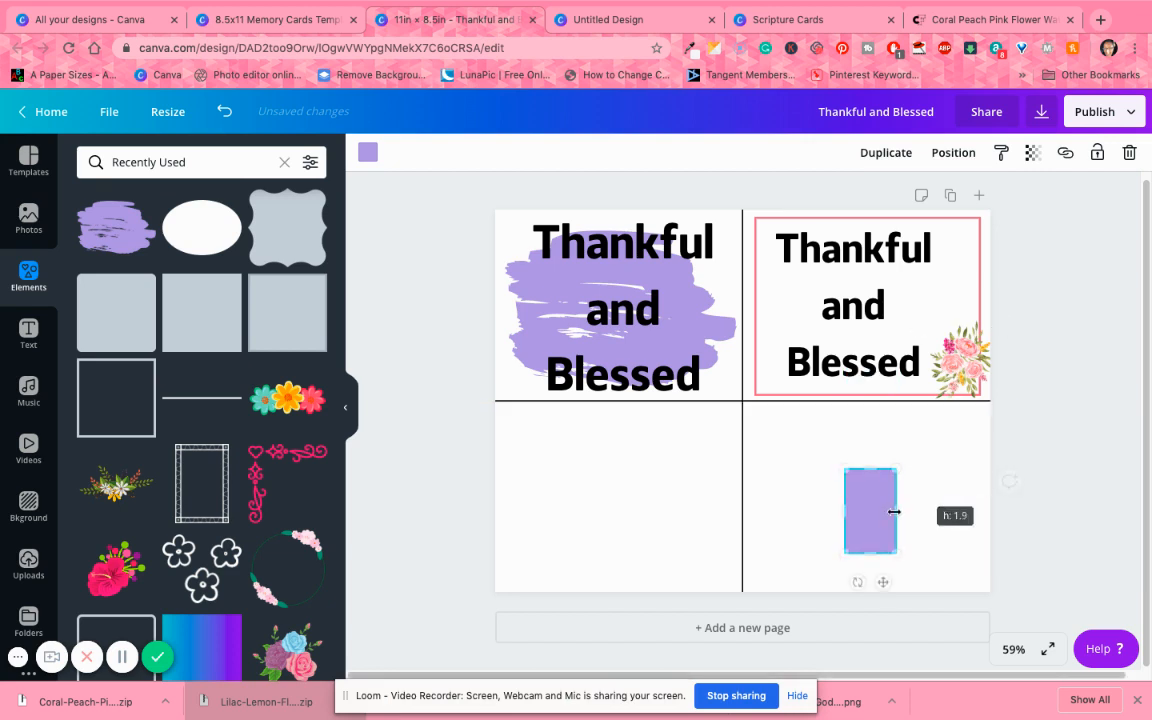
{"action": "left_click_drag", "start_coordinate": [912, 513], "coordinate": [967, 361]}
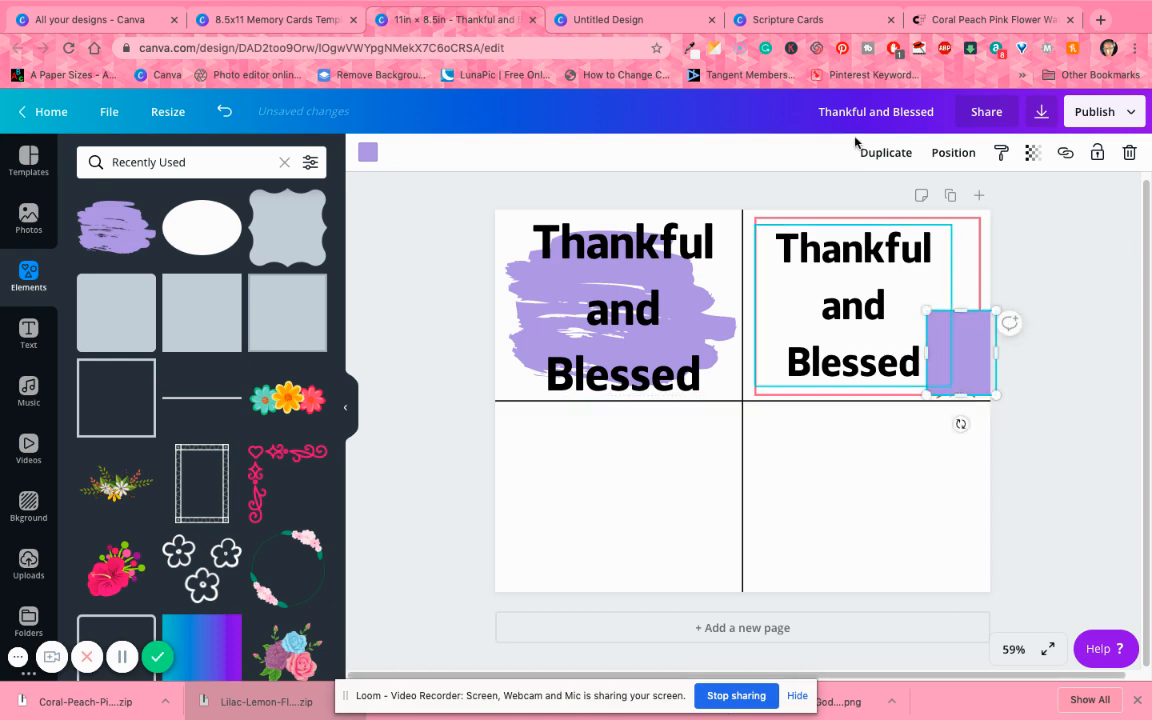
- Recolor the square white and layer it behind the bouquet but in front of the pink frame's lower-right corner
{"action": "left_click", "coordinate": [368, 154]}
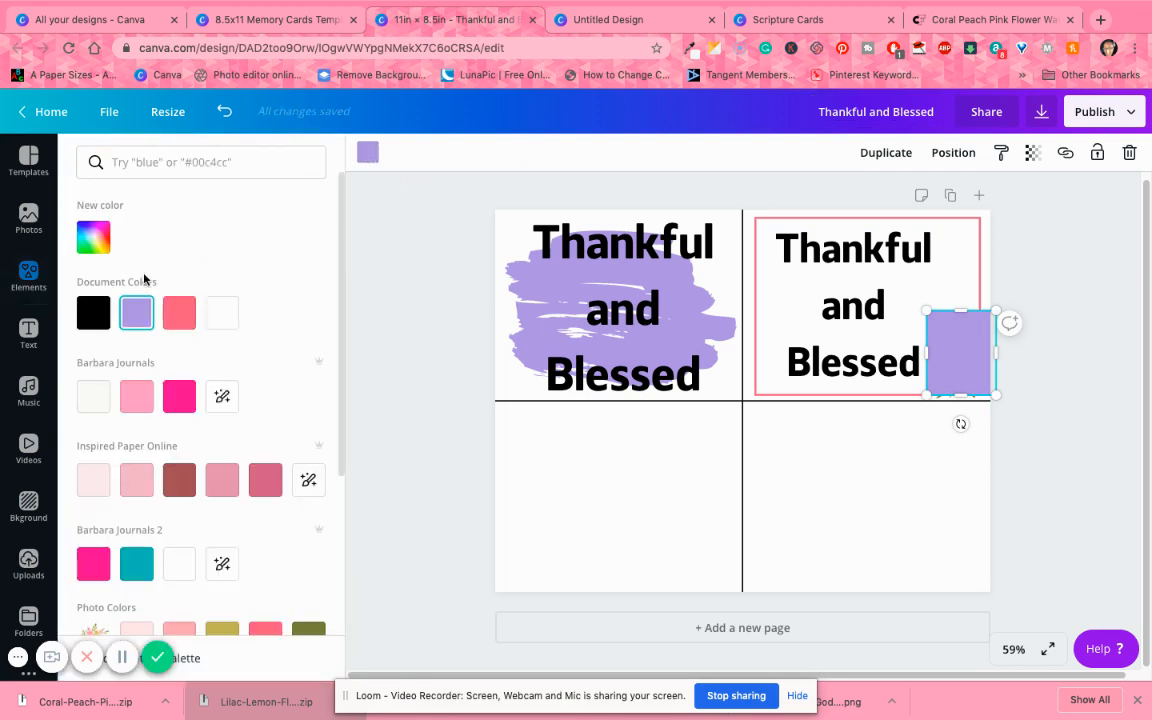
{"action": "left_click", "coordinate": [213, 316]}
{"action": "left_click", "coordinate": [953, 152]}
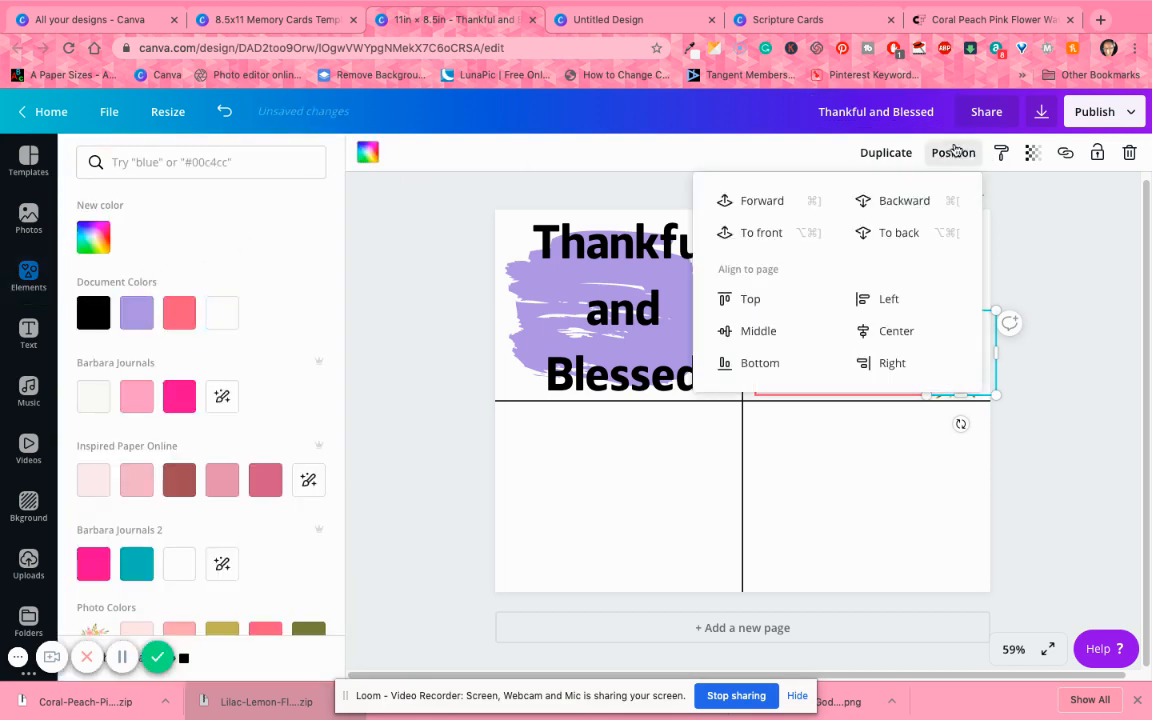
{"action": "left_click", "coordinate": [889, 203]}
{"action": "left_click", "coordinate": [1103, 304]}
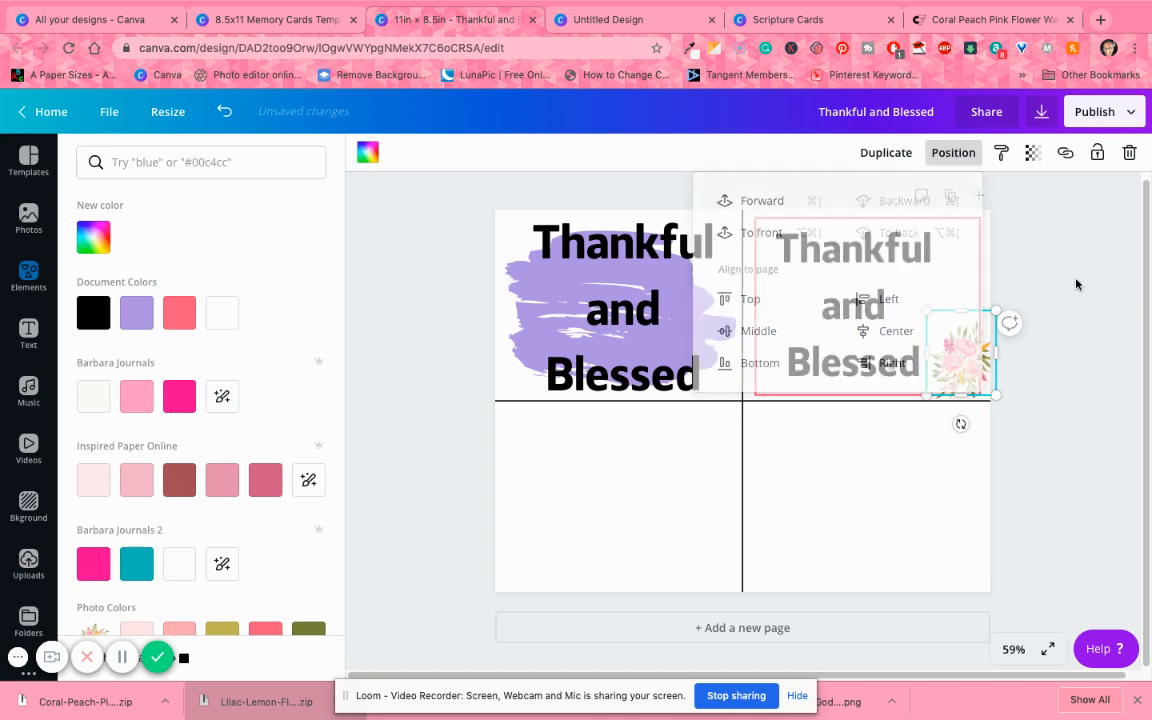
{"action": "left_click", "coordinate": [226, 112]}
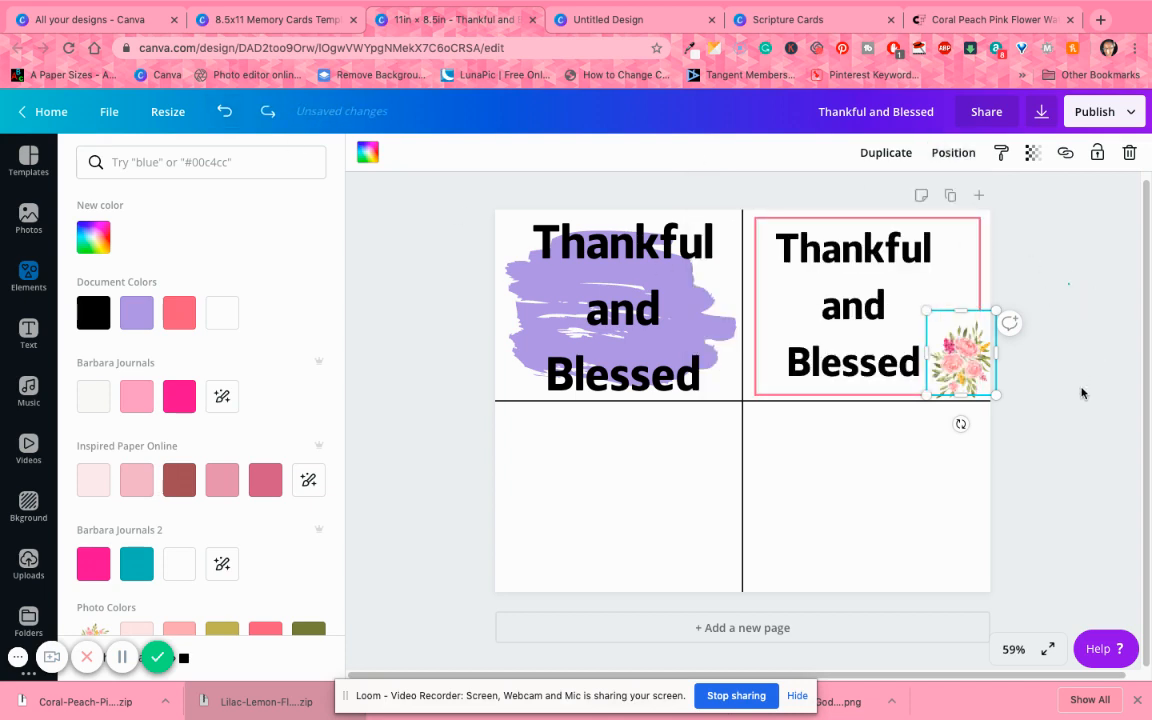
{"action": "key", "text": "ctrl+z"}
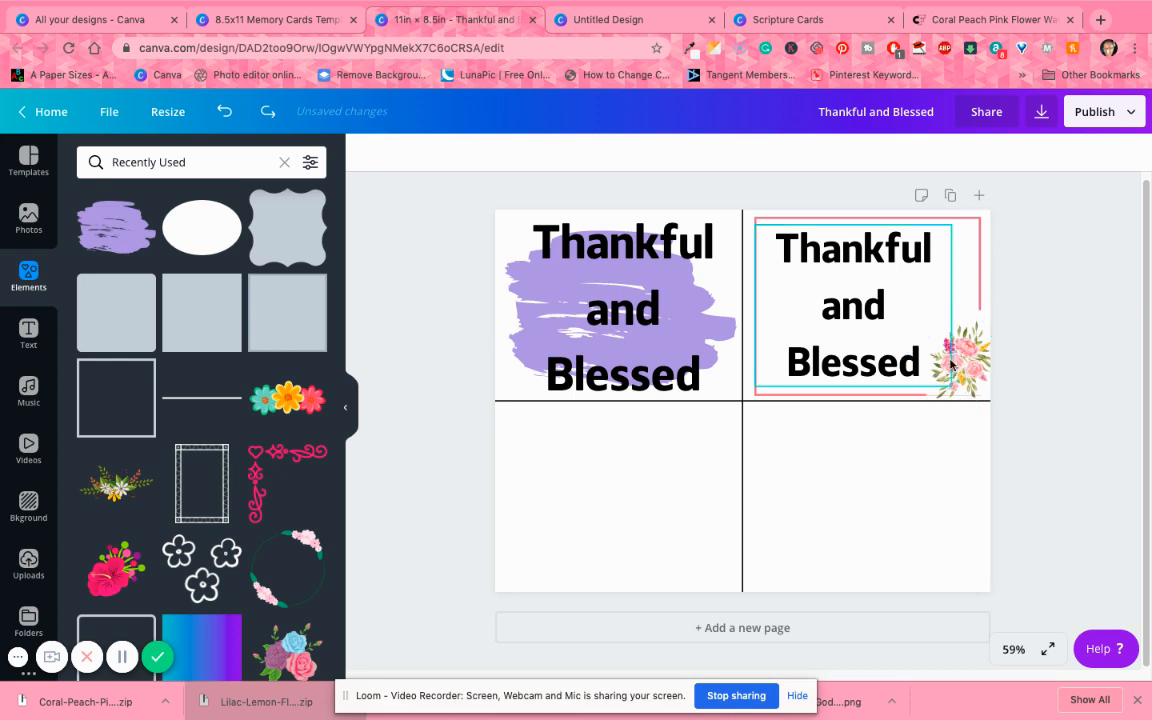
- Move the bouquet aside onto the heading and reduce the height of the white square covering the frame's corner
{"action": "left_click_drag", "start_coordinate": [940, 352], "coordinate": [850, 305]}
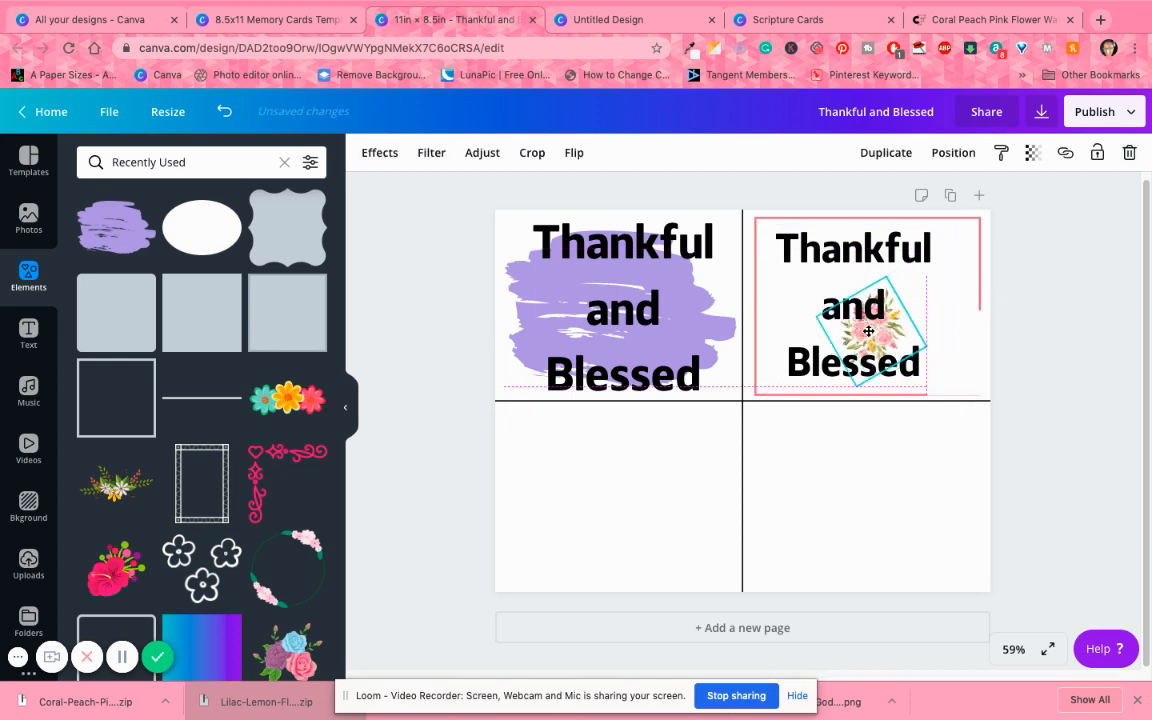
{"action": "left_click", "coordinate": [969, 321]}
{"action": "left_click_drag", "start_coordinate": [968, 315], "coordinate": [967, 323]}
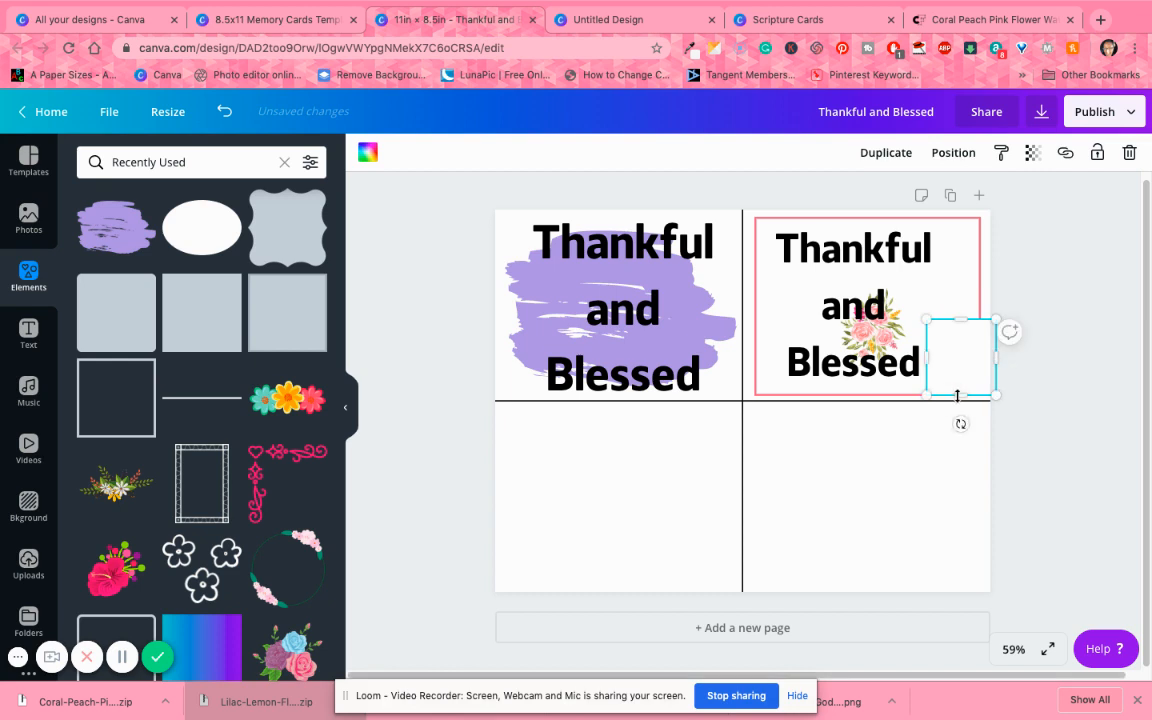
{"action": "left_click_drag", "start_coordinate": [957, 398], "coordinate": [1057, 393]}
{"action": "left_click", "coordinate": [1059, 399]}
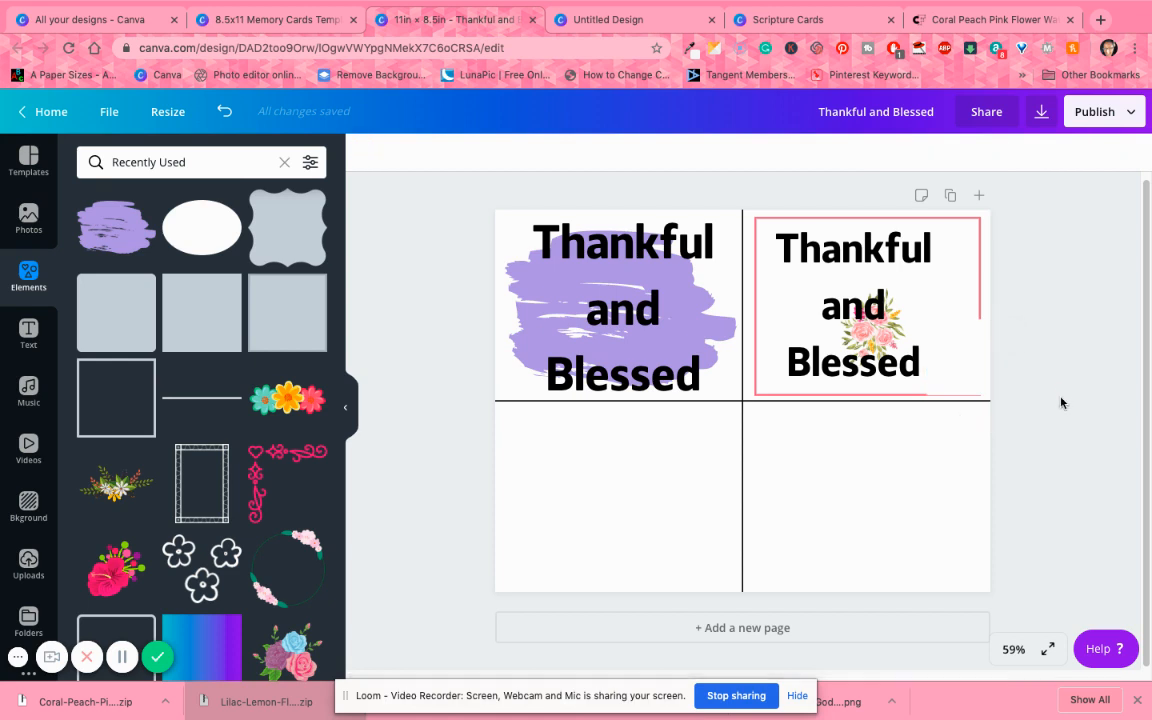
- Enlarge the white square over the frame's lower-right corner and pull its bottom edge back above the divider line
{"action": "left_click", "coordinate": [967, 388]}
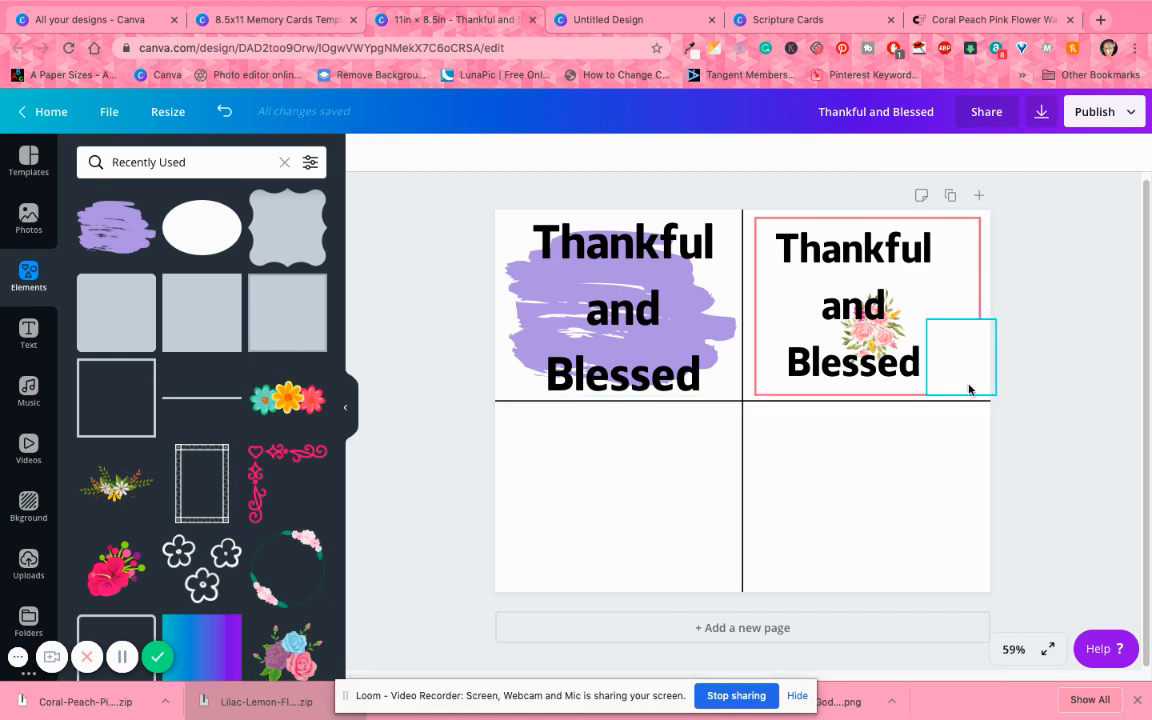
{"action": "left_click_drag", "start_coordinate": [1000, 398], "coordinate": [1001, 401]}
{"action": "left_click", "coordinate": [958, 436]}
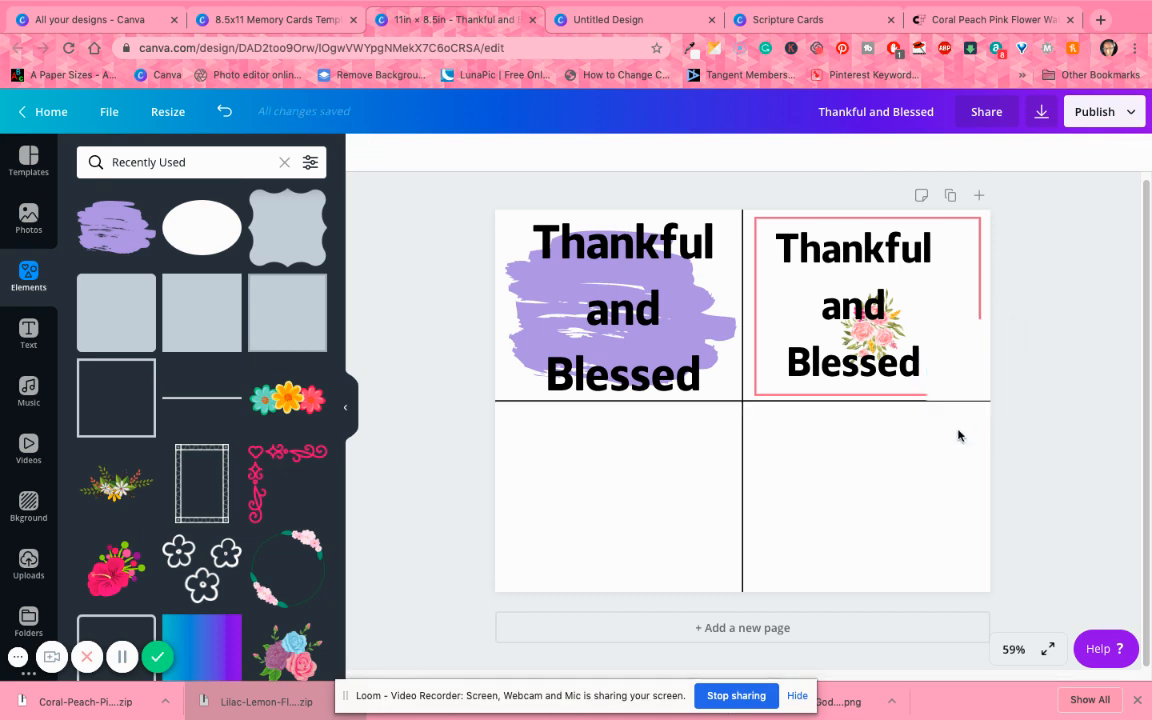
{"action": "left_click", "coordinate": [972, 390]}
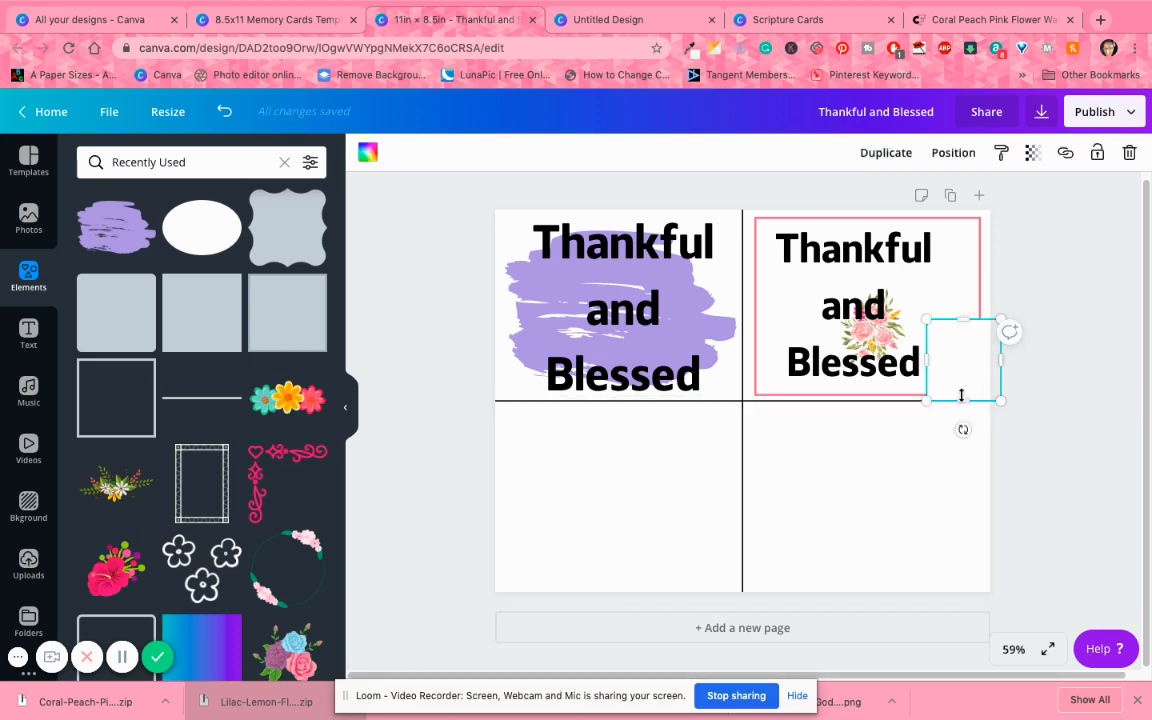
{"action": "left_click_drag", "start_coordinate": [961, 395], "coordinate": [957, 393]}
{"action": "left_click", "coordinate": [1024, 366]}
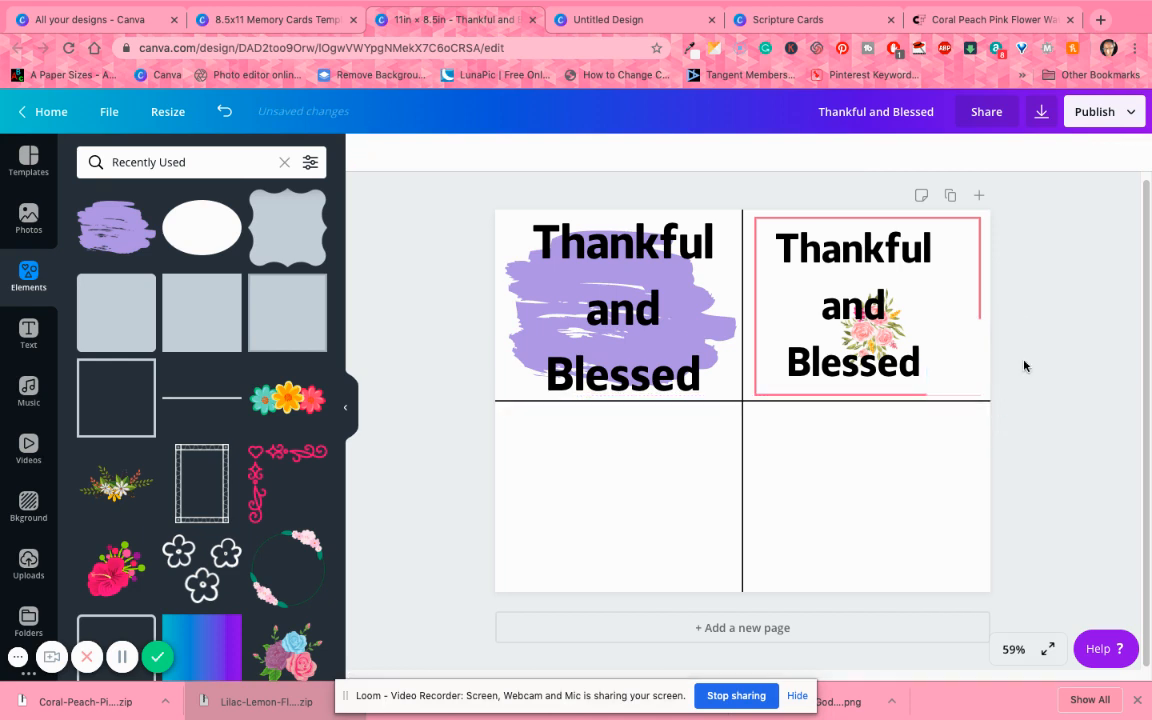
- Shrink the white square to a small rectangle and rotate it upright over the frame's lower-right corner
{"action": "left_click", "coordinate": [969, 386]}
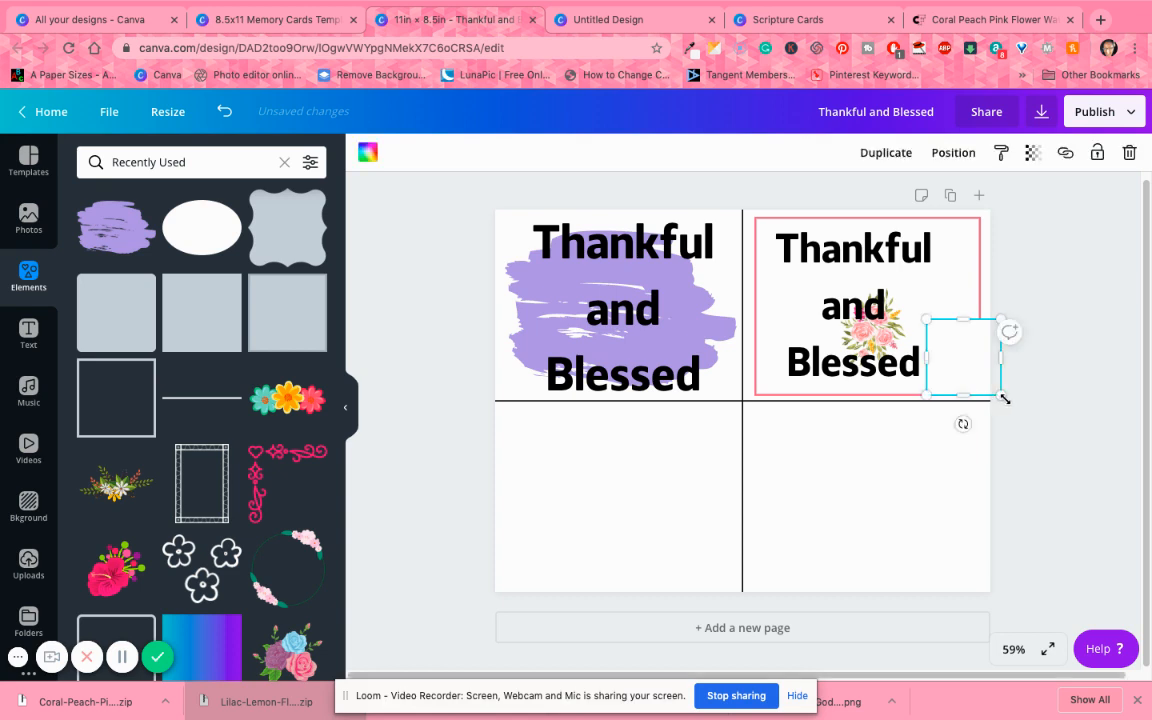
{"action": "left_click_drag", "start_coordinate": [1003, 396], "coordinate": [972, 376]}
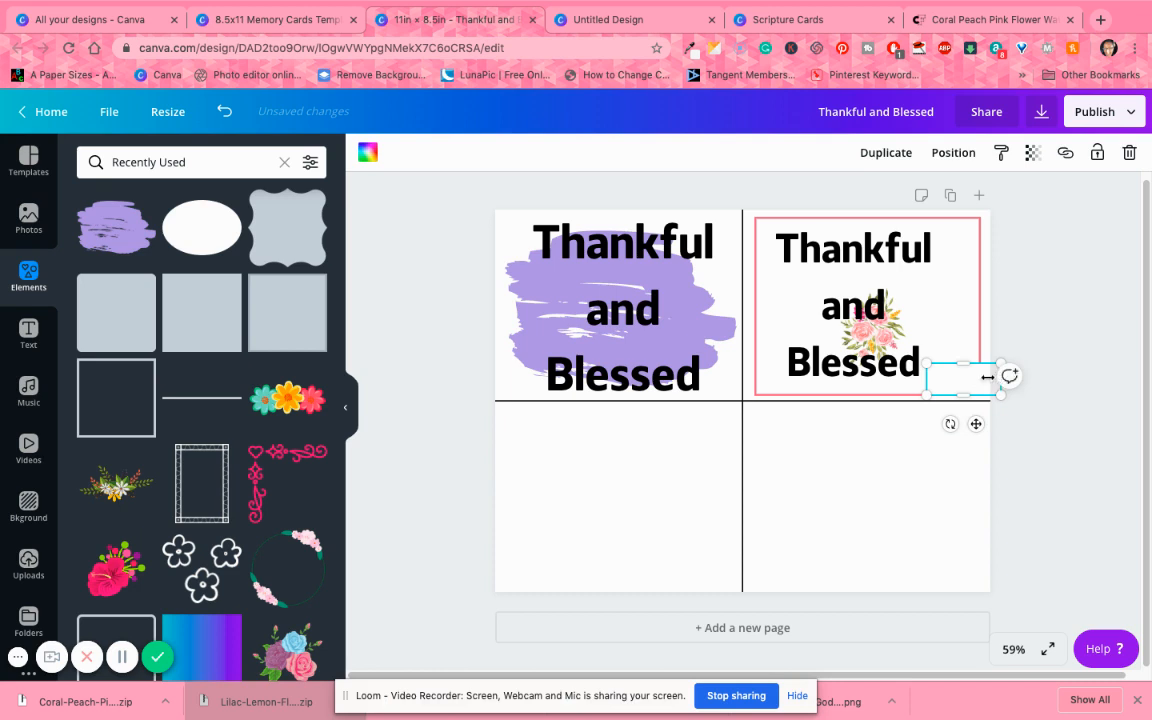
{"action": "left_click_drag", "start_coordinate": [940, 372], "coordinate": [962, 346]}
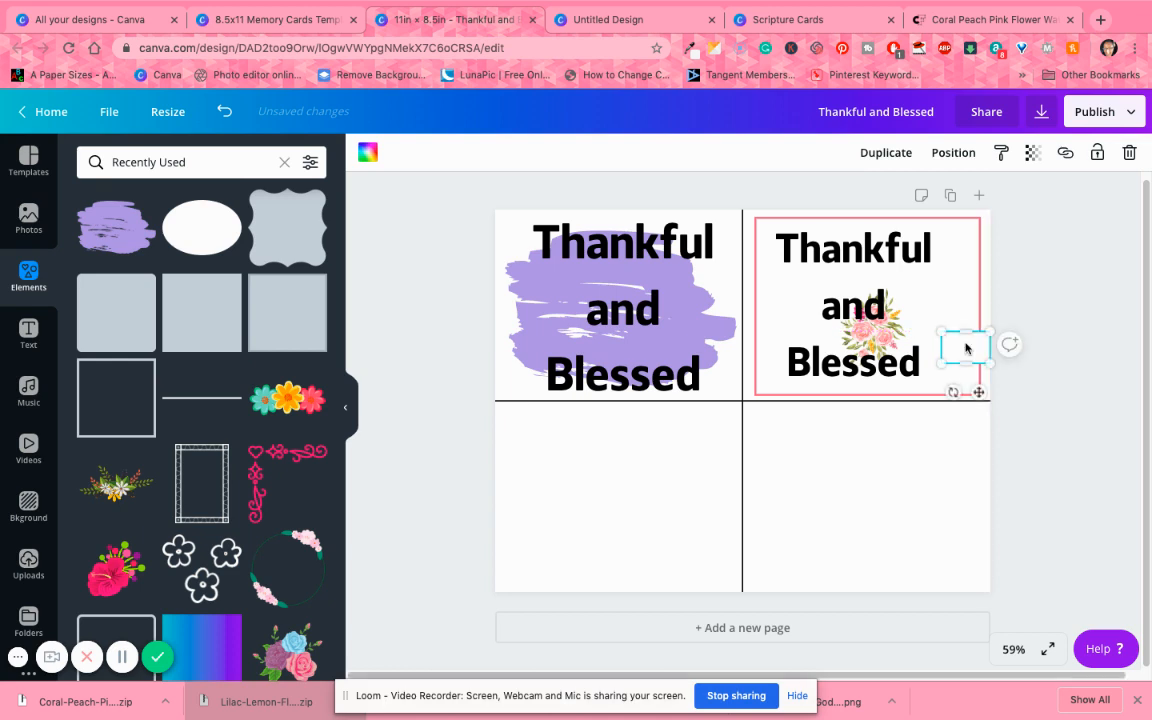
{"action": "left_click_drag", "start_coordinate": [949, 391], "coordinate": [972, 364]}
{"action": "left_click", "coordinate": [1040, 391]}
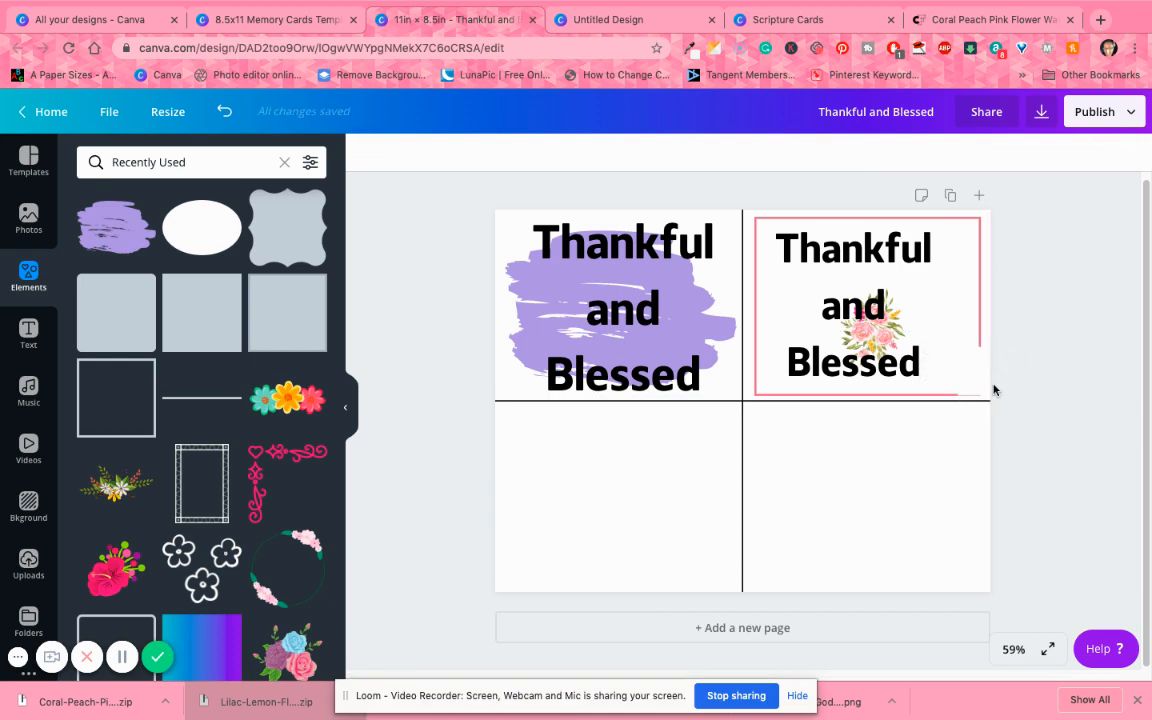
- Duplicate the white rectangle and resize the copy to about 0.9 by 1 in over the frame's lower-right corner
{"action": "left_click", "coordinate": [970, 372]}
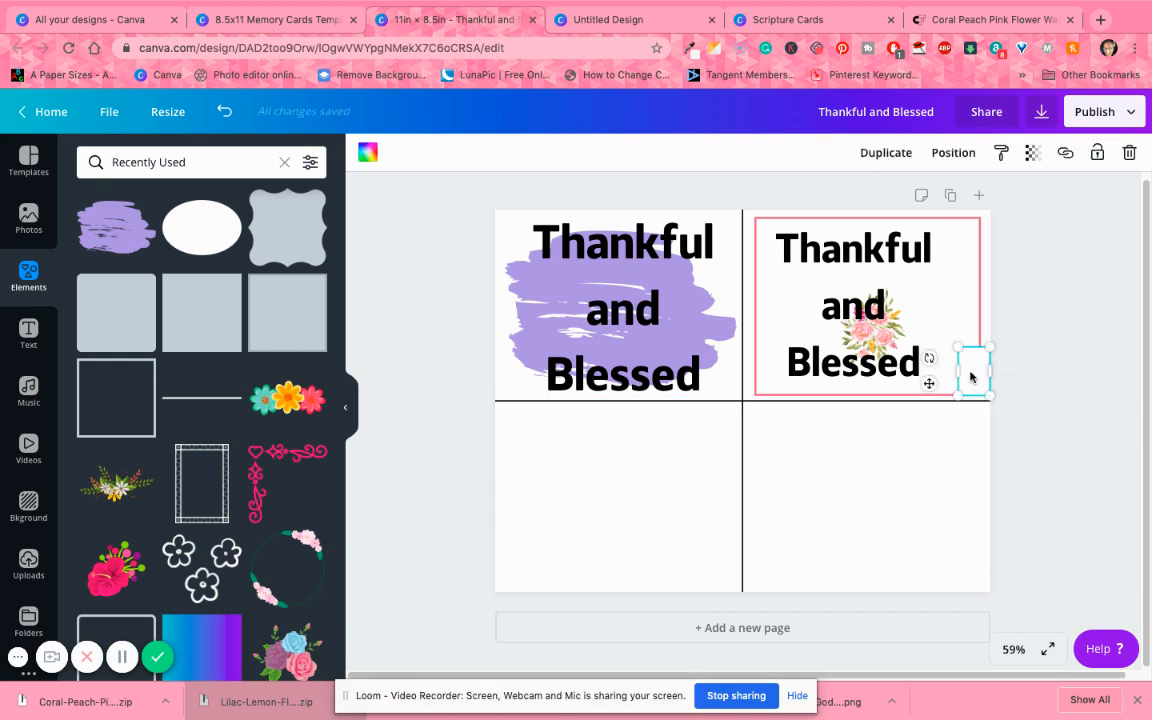
{"action": "left_click", "coordinate": [886, 154]}
{"action": "mouse_move", "coordinate": [972, 393]}
{"action": "left_mouse_down"}
{"action": "mouse_move", "coordinate": [946, 386]}
{"action": "mouse_move", "coordinate": [982, 388]}
{"action": "mouse_move", "coordinate": [954, 378]}
{"action": "mouse_move", "coordinate": [952, 397]}
{"action": "mouse_move", "coordinate": [968, 398]}
{"action": "mouse_move", "coordinate": [953, 319]}
{"action": "mouse_move", "coordinate": [965, 346]}
{"action": "mouse_move", "coordinate": [950, 330]}
{"action": "mouse_move", "coordinate": [952, 381]}
{"action": "left_mouse_up"}
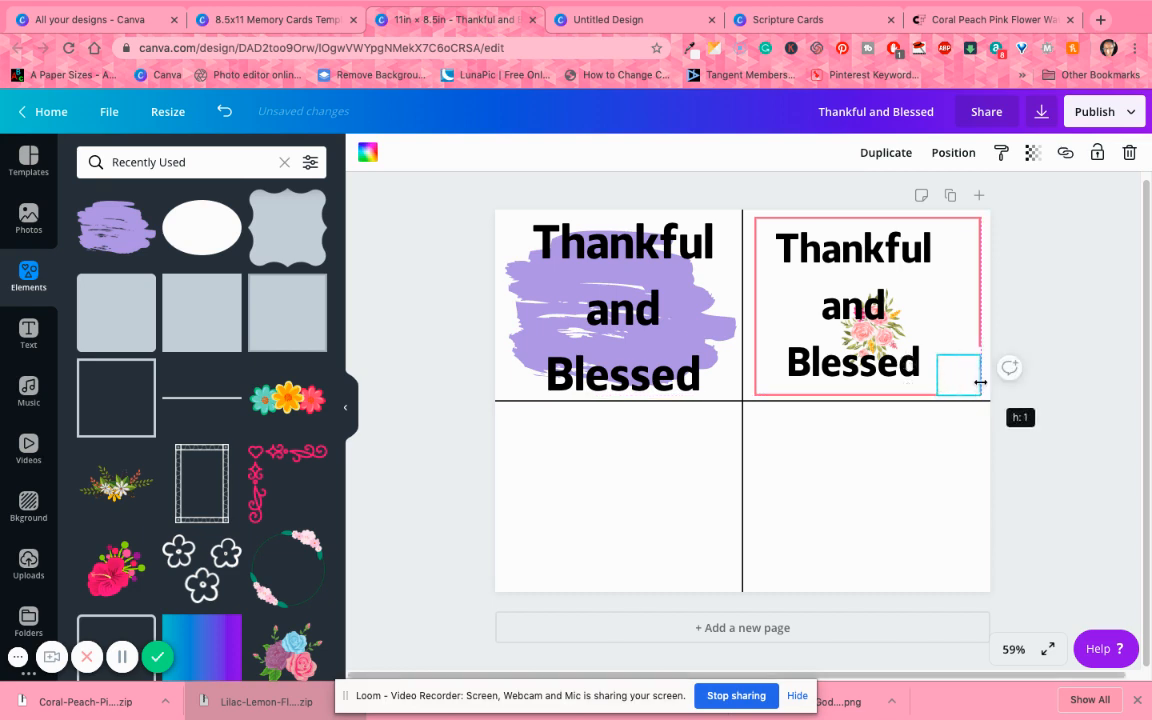
{"action": "left_click", "coordinate": [1031, 409]}
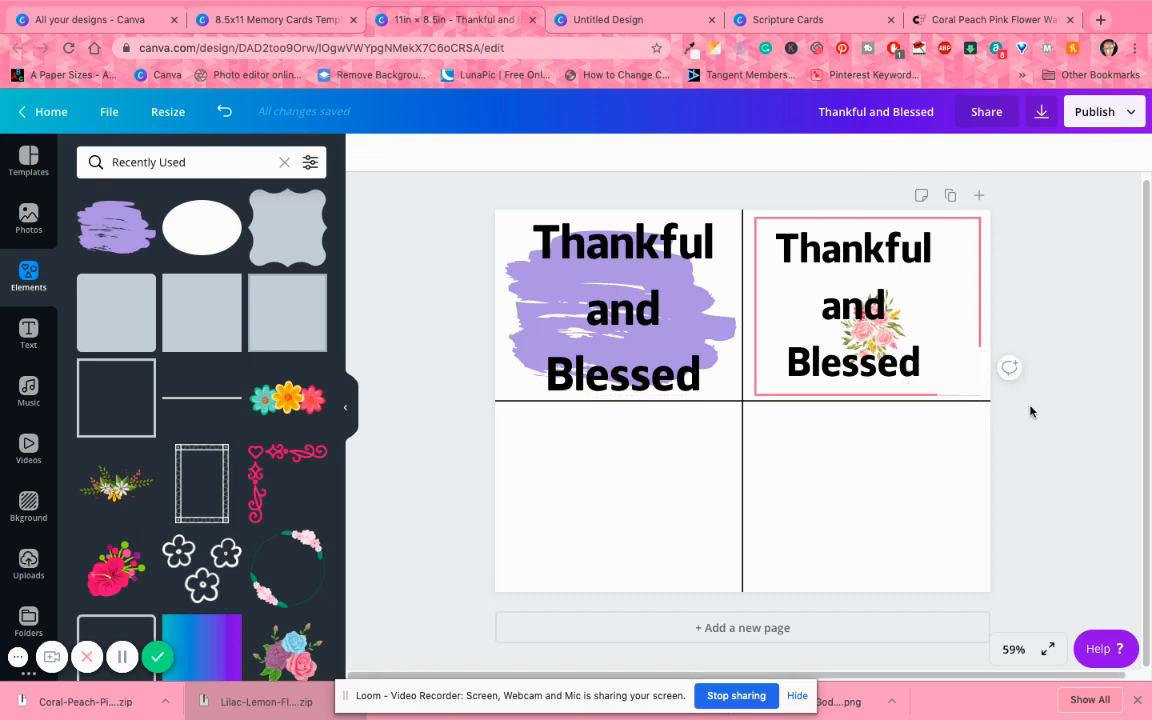
{"action": "left_click", "coordinate": [966, 385]}
{"action": "left_click_drag", "start_coordinate": [977, 391], "coordinate": [977, 393]}
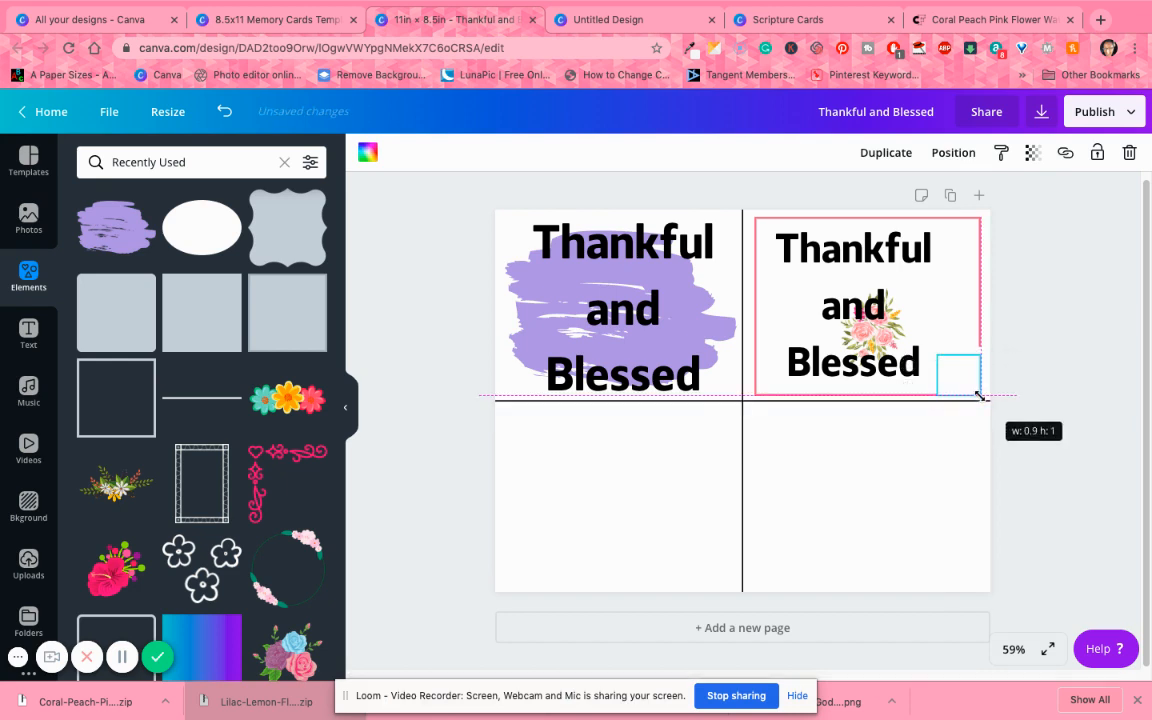
{"action": "left_click", "coordinate": [1078, 401]}
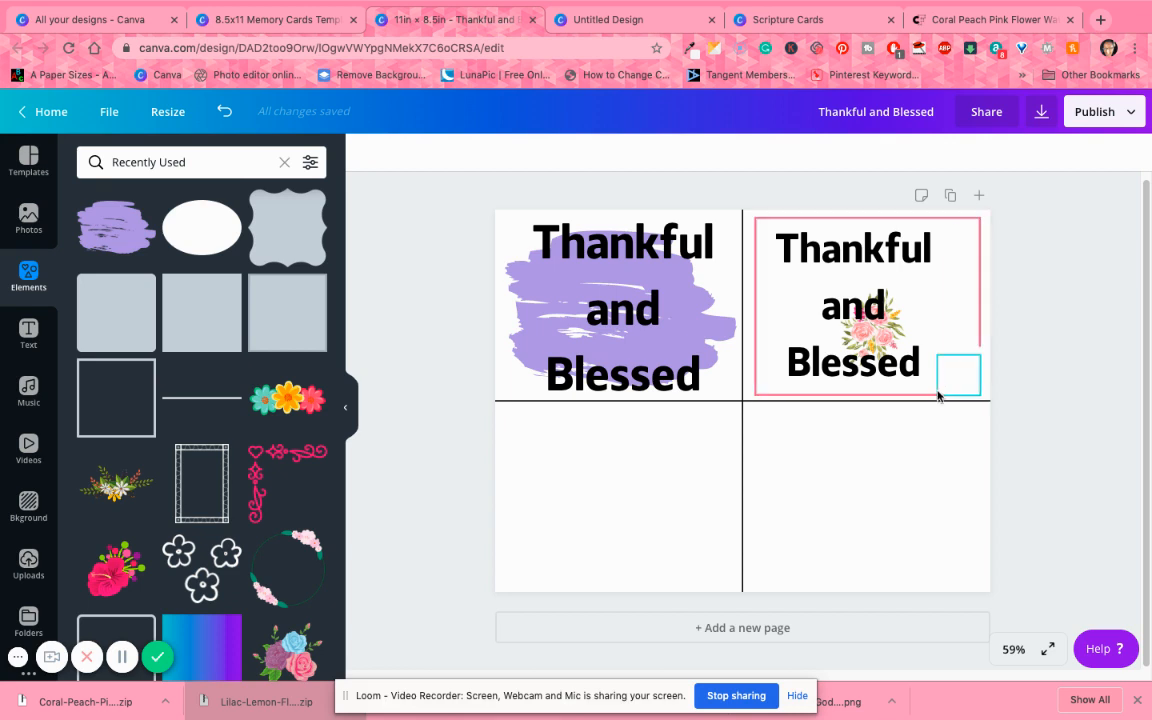
{"action": "left_click", "coordinate": [939, 391]}
{"action": "left_click_drag", "start_coordinate": [939, 396], "coordinate": [939, 396]}
{"action": "left_click", "coordinate": [1036, 393]}
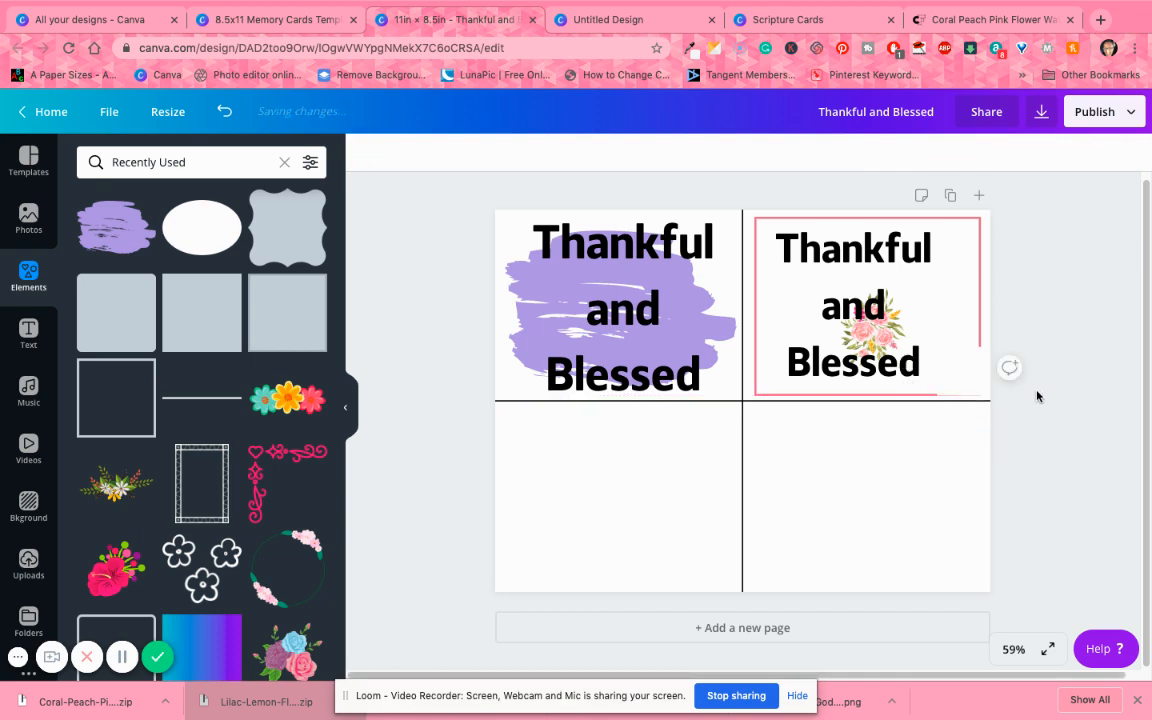
- Tilt the white copy slightly, resize it to about 0.8 by 0.8 in and shift it over the leftover frame line
{"action": "left_click", "coordinate": [948, 376]}
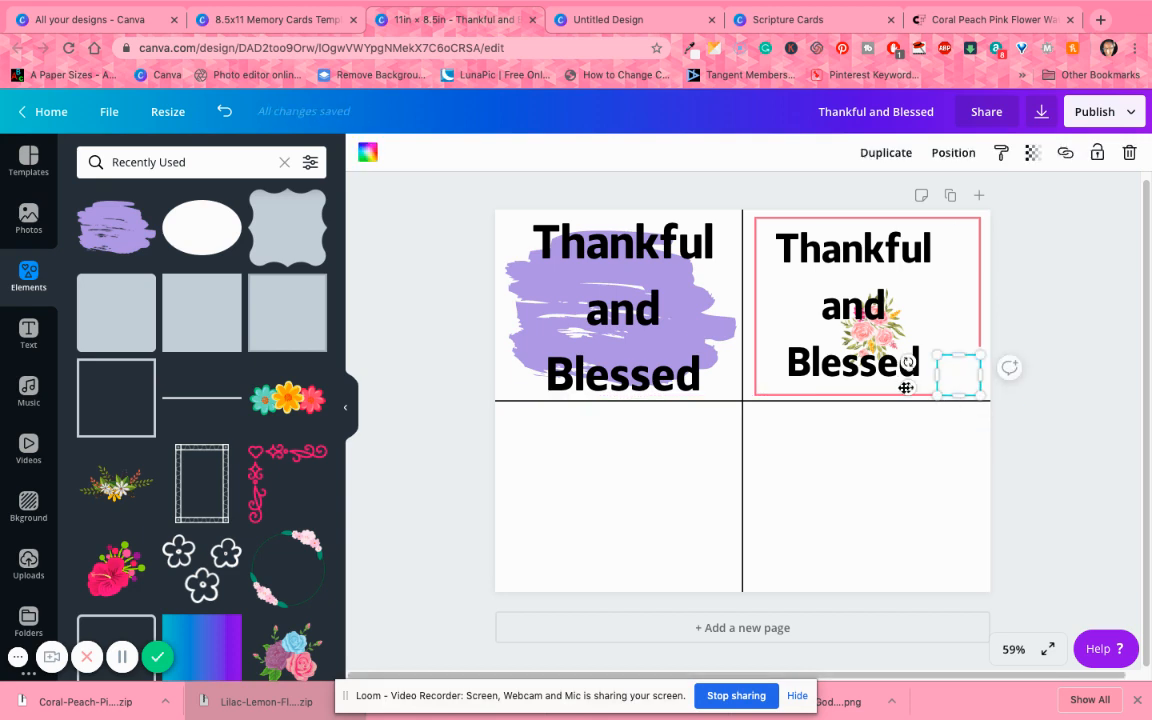
{"action": "left_click_drag", "start_coordinate": [907, 362], "coordinate": [980, 394]}
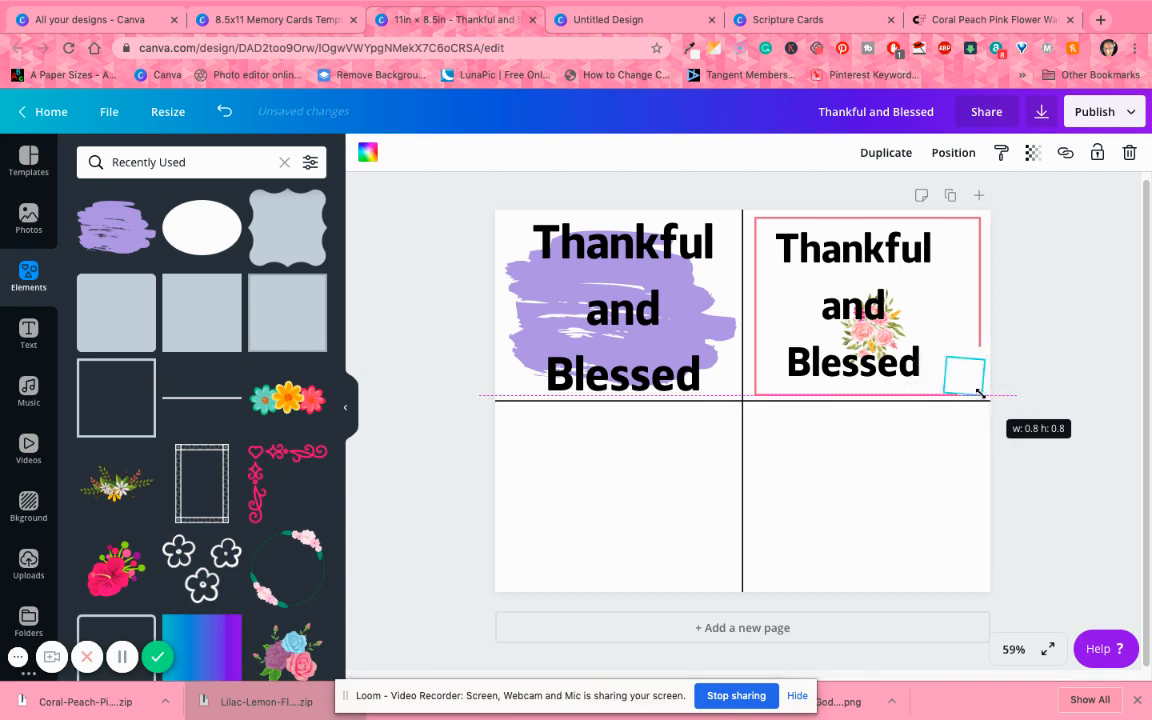
{"action": "left_click", "coordinate": [1030, 388]}
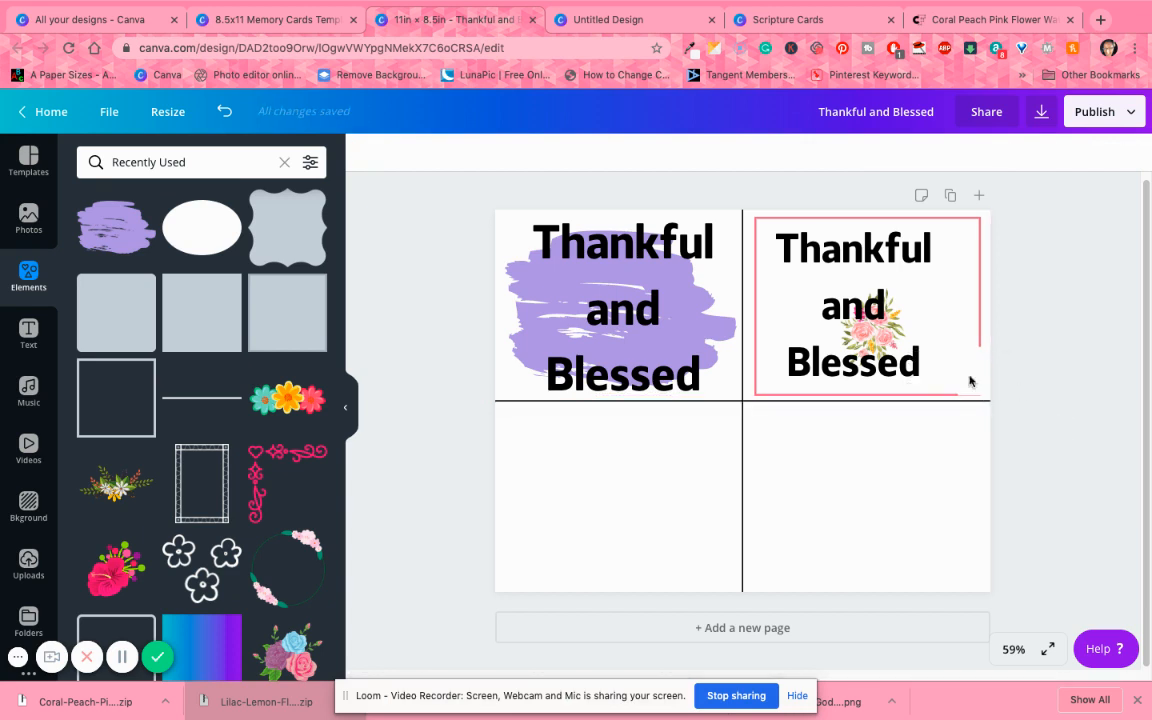
{"action": "left_click", "coordinate": [969, 381]}
{"action": "mouse_move", "coordinate": [970, 388]}
{"action": "left_mouse_down"}
{"action": "mouse_move", "coordinate": [1029, 406]}
{"action": "mouse_move", "coordinate": [977, 397]}
{"action": "left_mouse_up"}
{"action": "left_click", "coordinate": [1044, 406]}
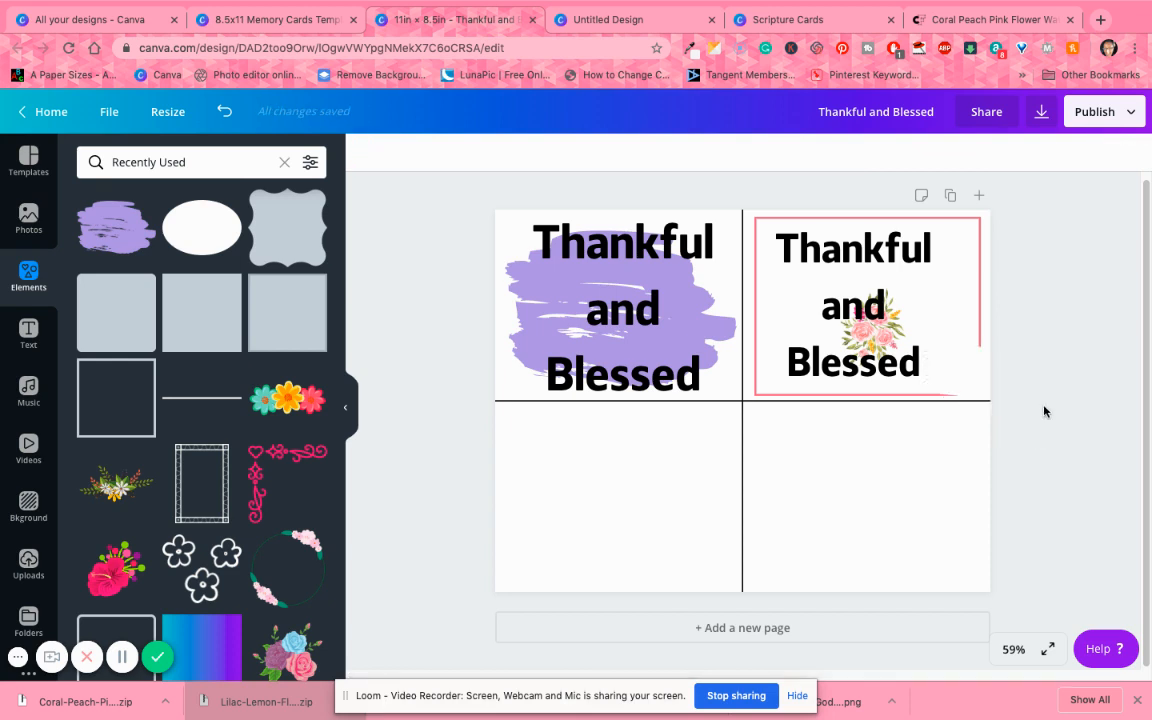
- Shift the small white square along the leftover line at the pink frame's lower-right corner and fine-tune its size and tilt
{"action": "left_click", "coordinate": [952, 388]}
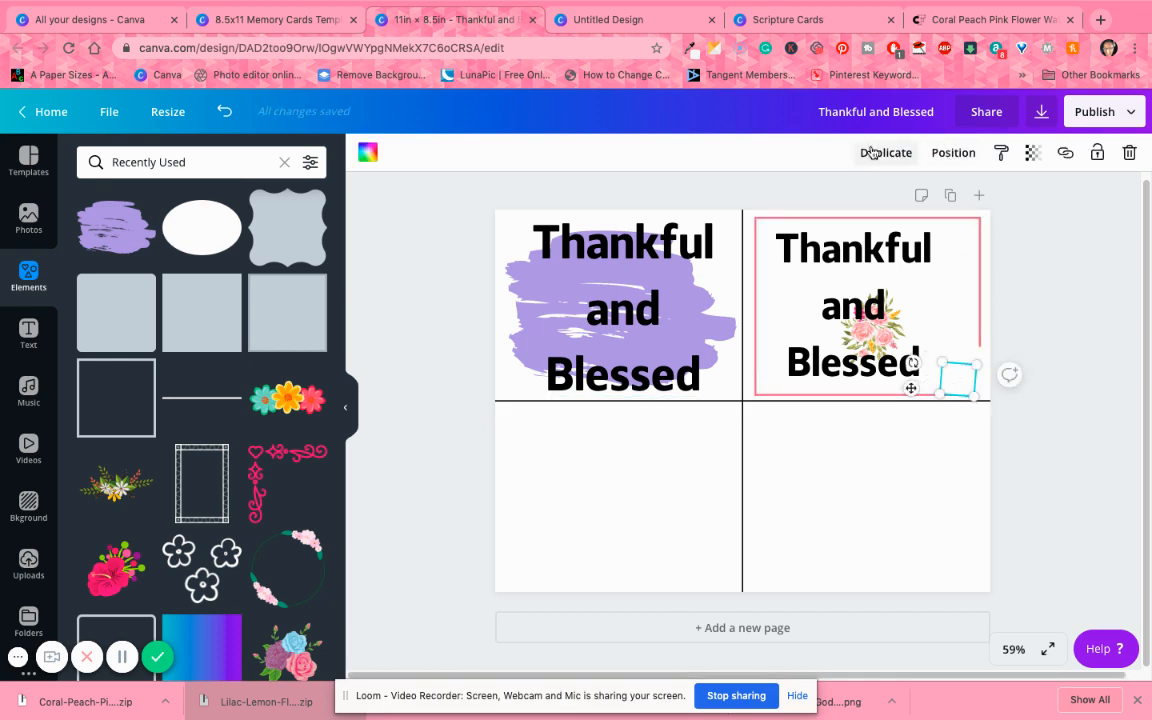
{"action": "left_click_drag", "start_coordinate": [955, 378], "coordinate": [938, 377]}
{"action": "left_click", "coordinate": [1071, 396]}
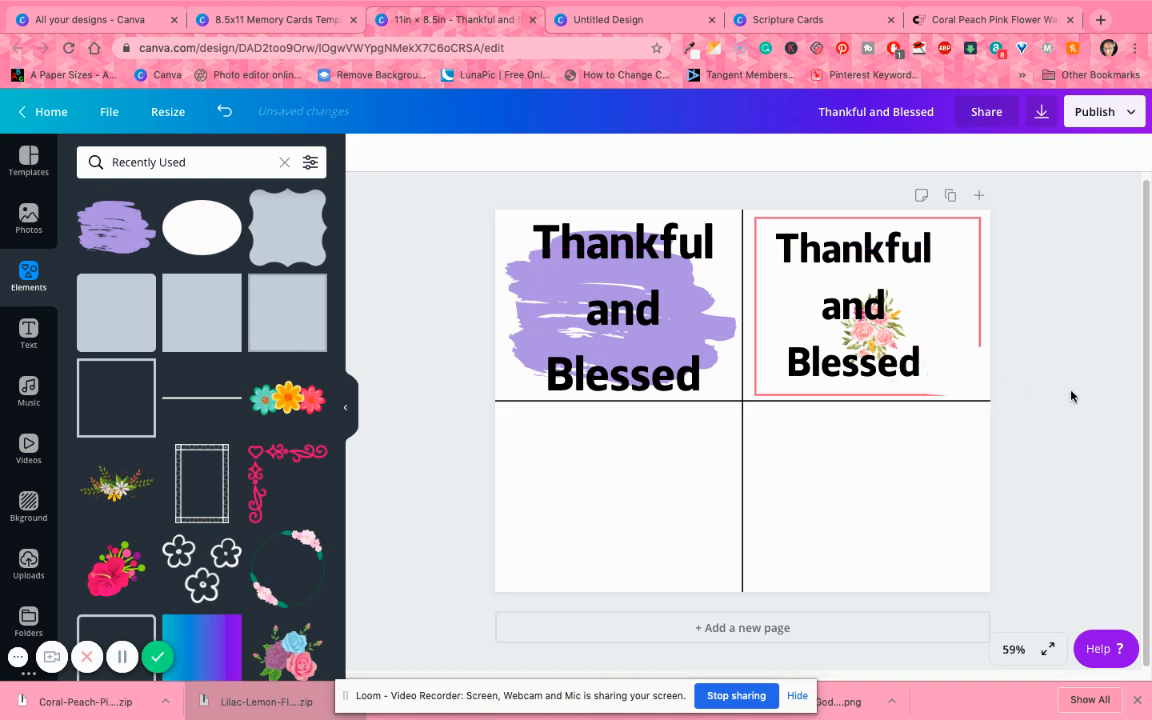
{"action": "left_click", "coordinate": [946, 380]}
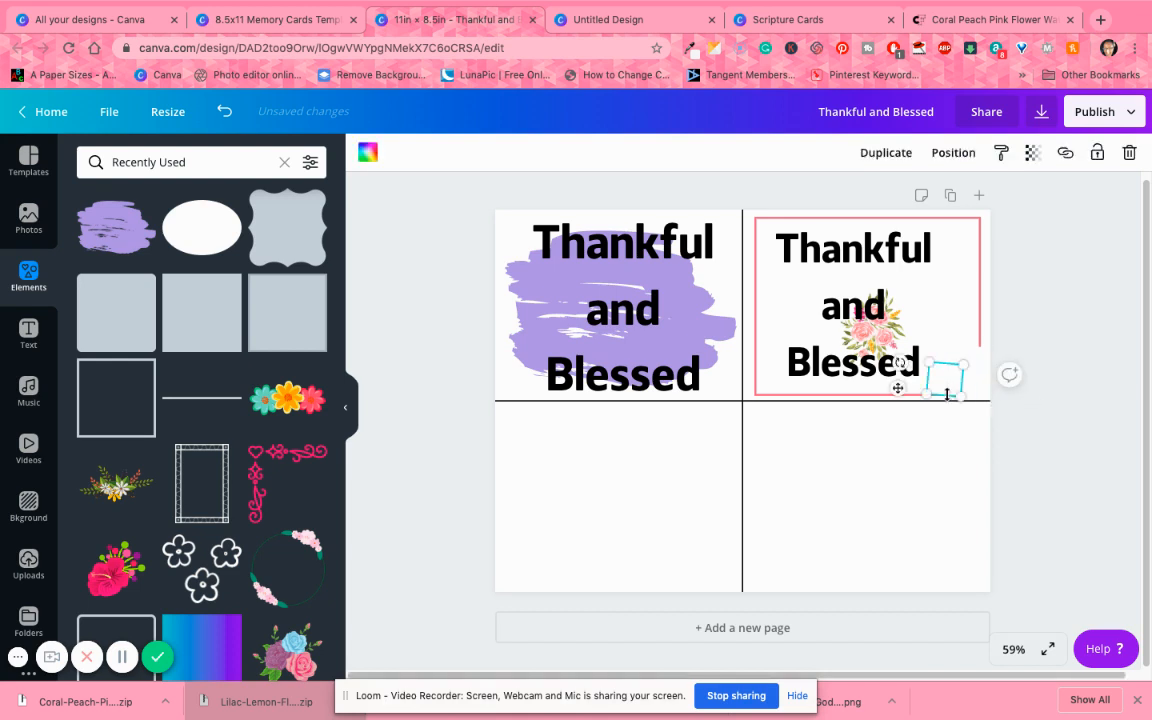
{"action": "left_click_drag", "start_coordinate": [962, 396], "coordinate": [960, 396]}
{"action": "left_click_drag", "start_coordinate": [898, 363], "coordinate": [909, 369]}
{"action": "left_click", "coordinate": [1048, 387]}
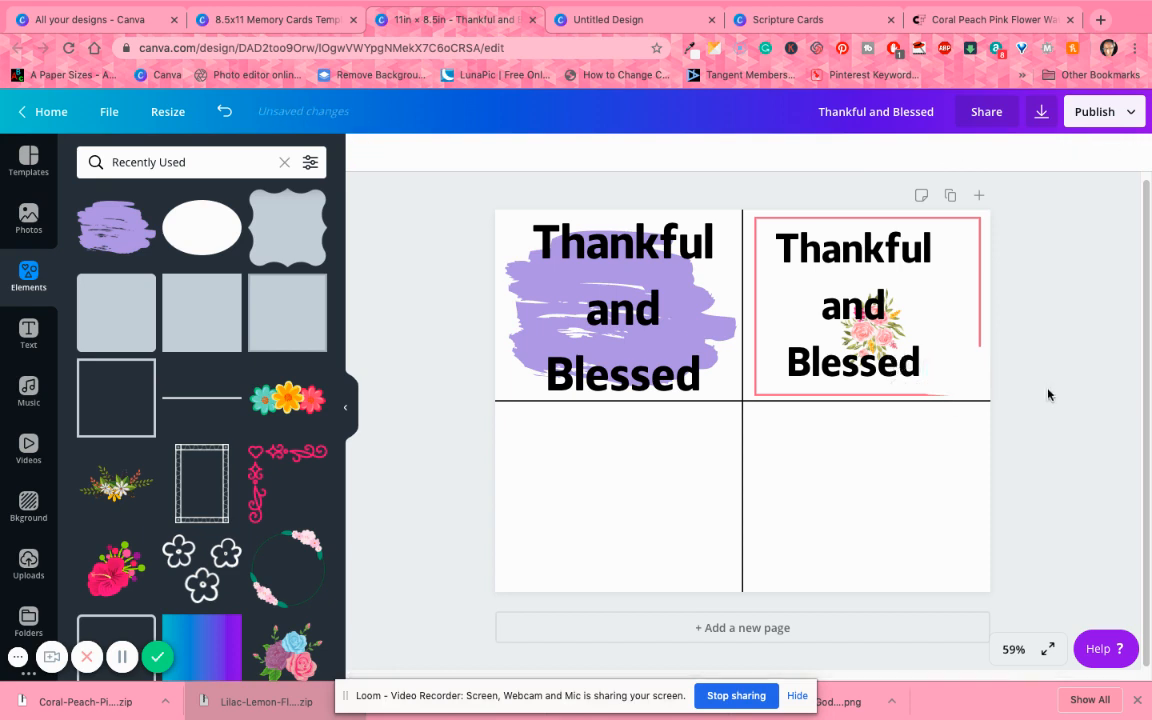
- Straighten the white square to 90° and resize it to about 0.7 by 0.8 in over the leftover frame line
{"action": "left_click", "coordinate": [934, 388]}
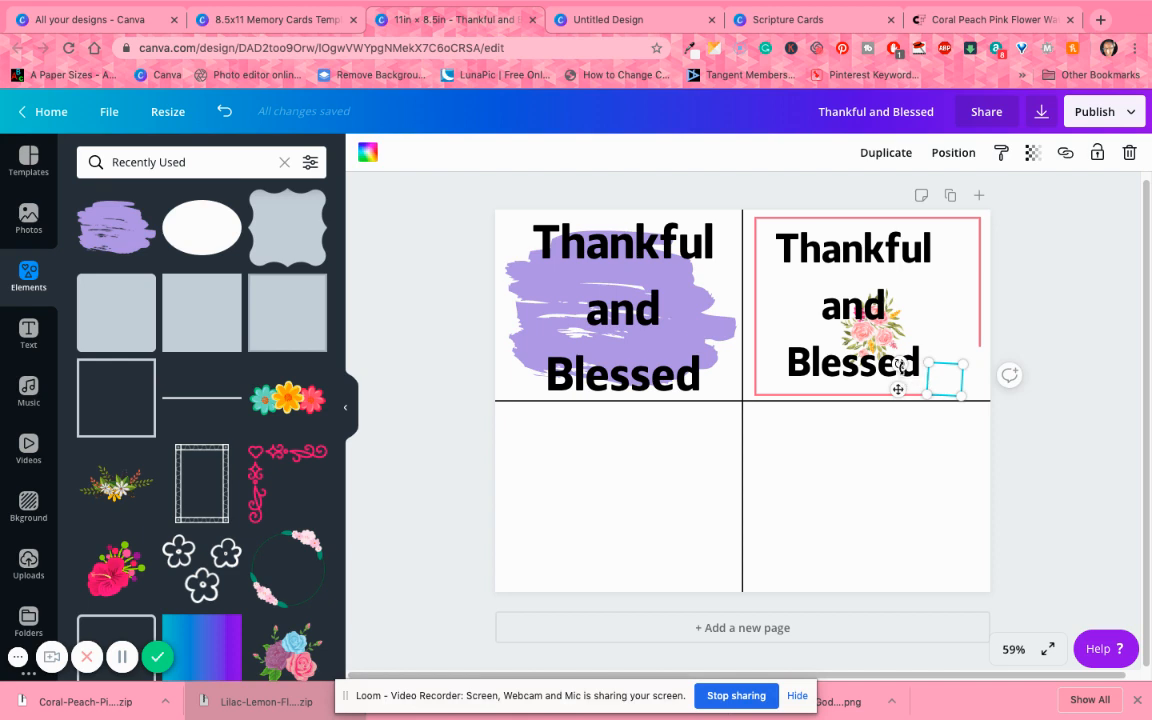
{"action": "left_click_drag", "start_coordinate": [898, 365], "coordinate": [899, 371]}
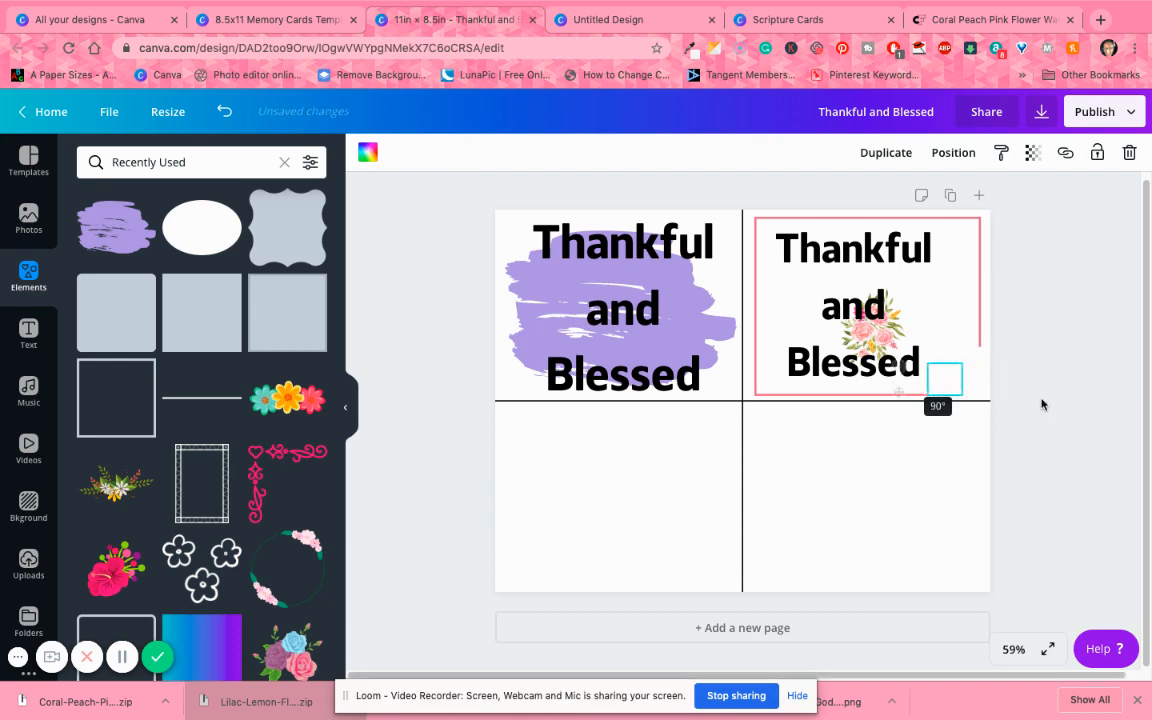
{"action": "left_click", "coordinate": [1043, 404]}
{"action": "left_click", "coordinate": [945, 377]}
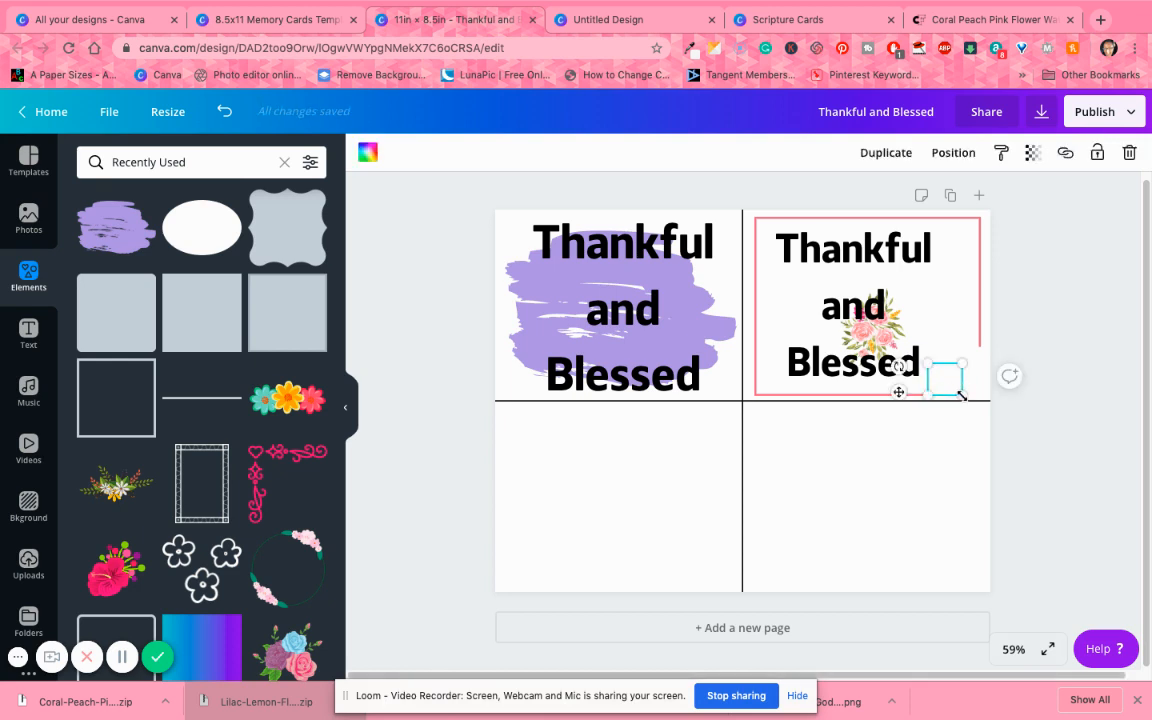
{"action": "left_click_drag", "start_coordinate": [964, 396], "coordinate": [963, 395]}
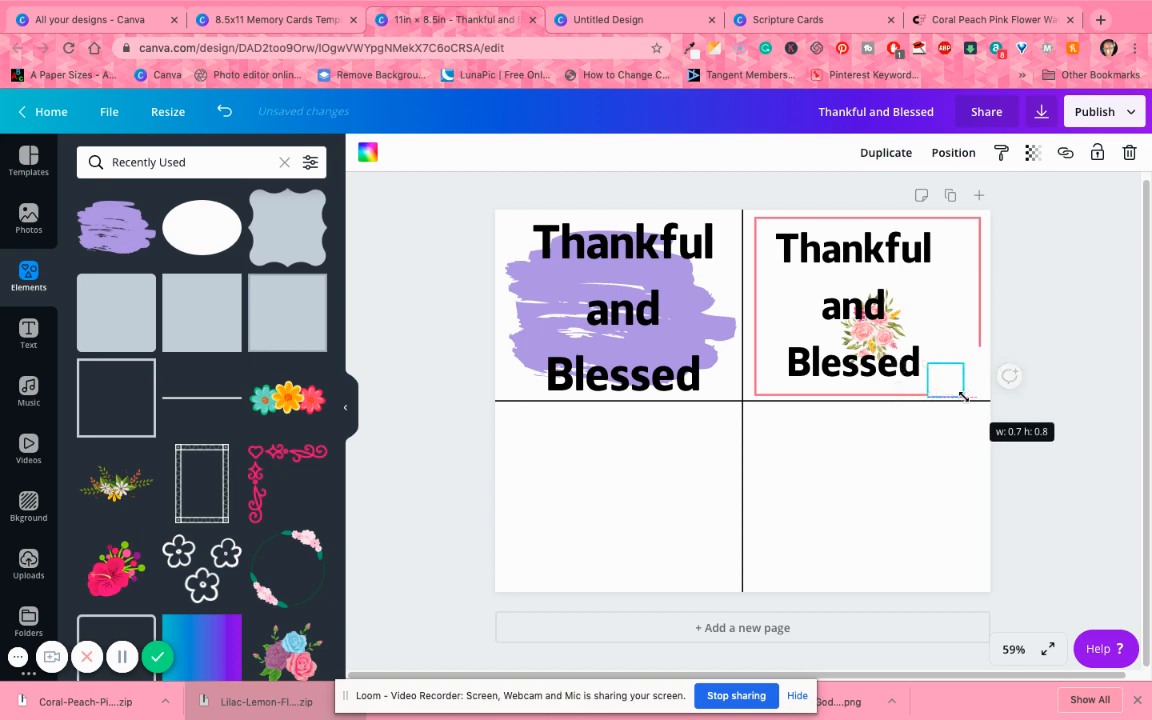
{"action": "left_click", "coordinate": [1070, 404]}
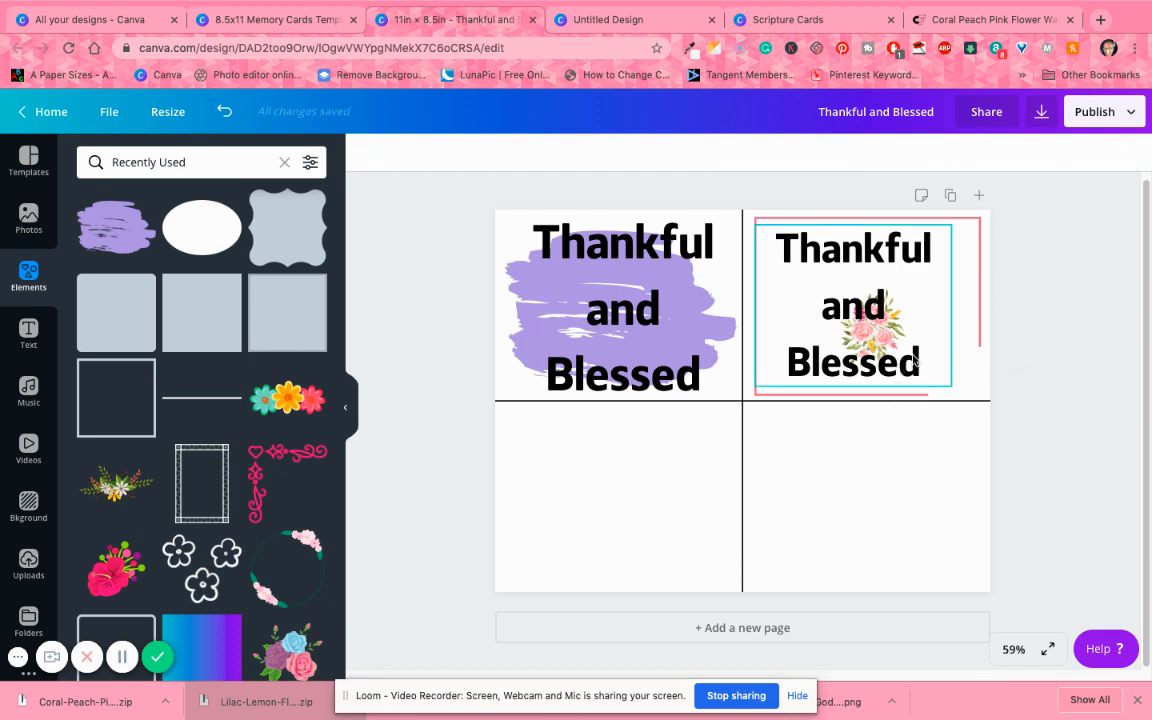
- With the framed card's text box narrowed out of the way, move the bouquet onto the frame's lower-right corner and bring it to front
{"action": "left_click", "coordinate": [830, 284]}
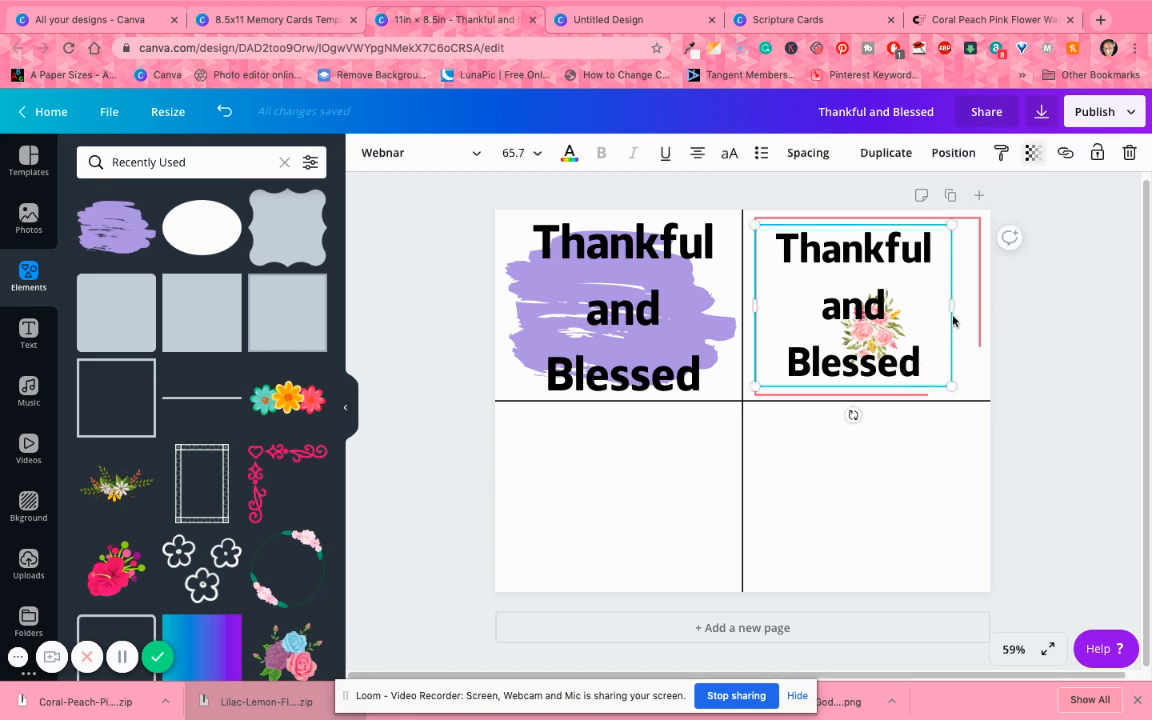
{"action": "left_click_drag", "start_coordinate": [838, 303], "coordinate": [970, 362]}
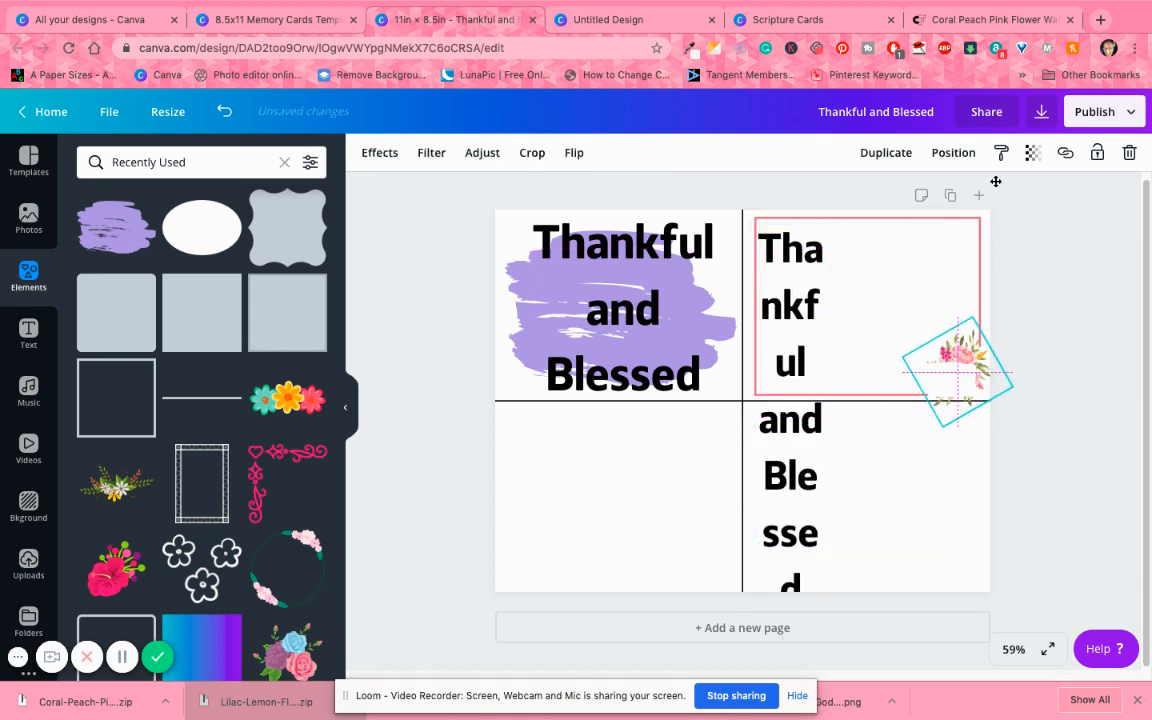
{"action": "left_click", "coordinate": [955, 156]}
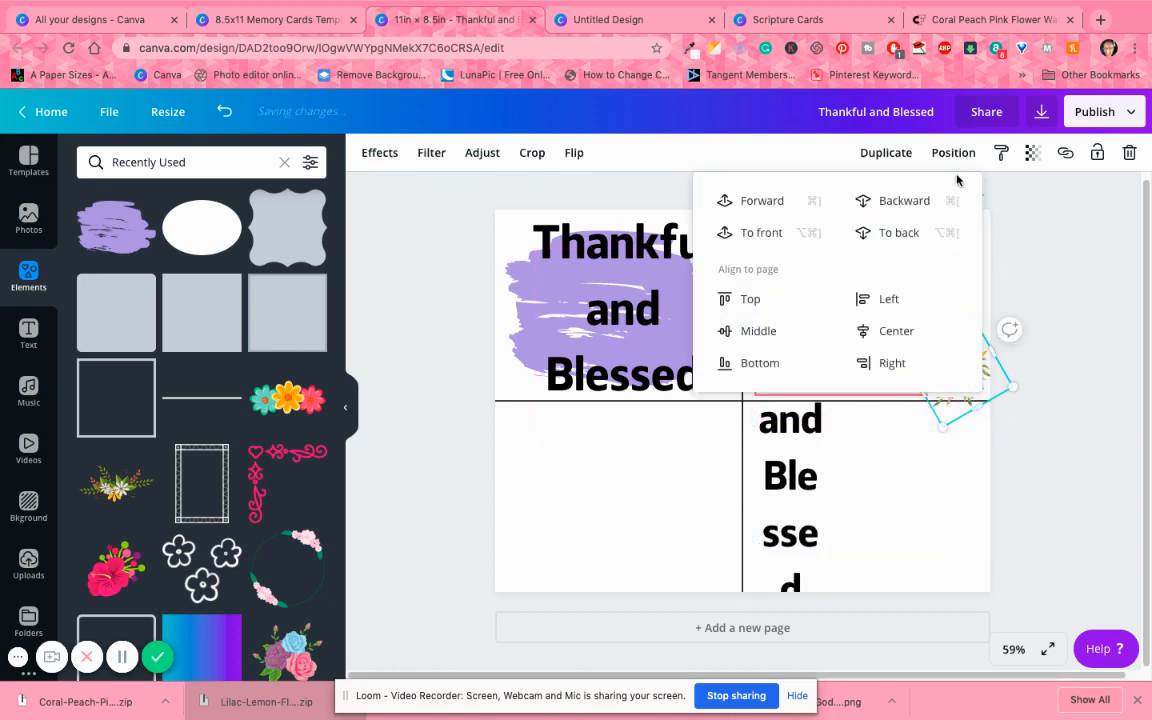
{"action": "left_click", "coordinate": [765, 232]}
{"action": "left_click", "coordinate": [1068, 278]}
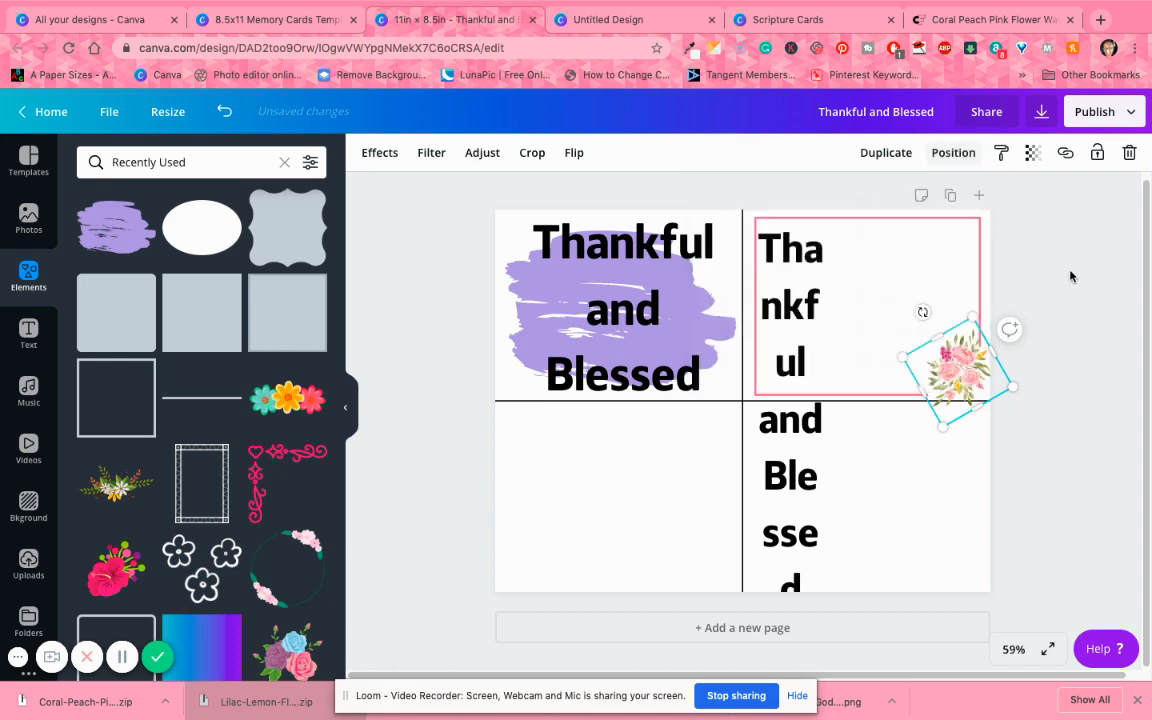
{"action": "left_click_drag", "start_coordinate": [967, 366], "coordinate": [967, 363]}
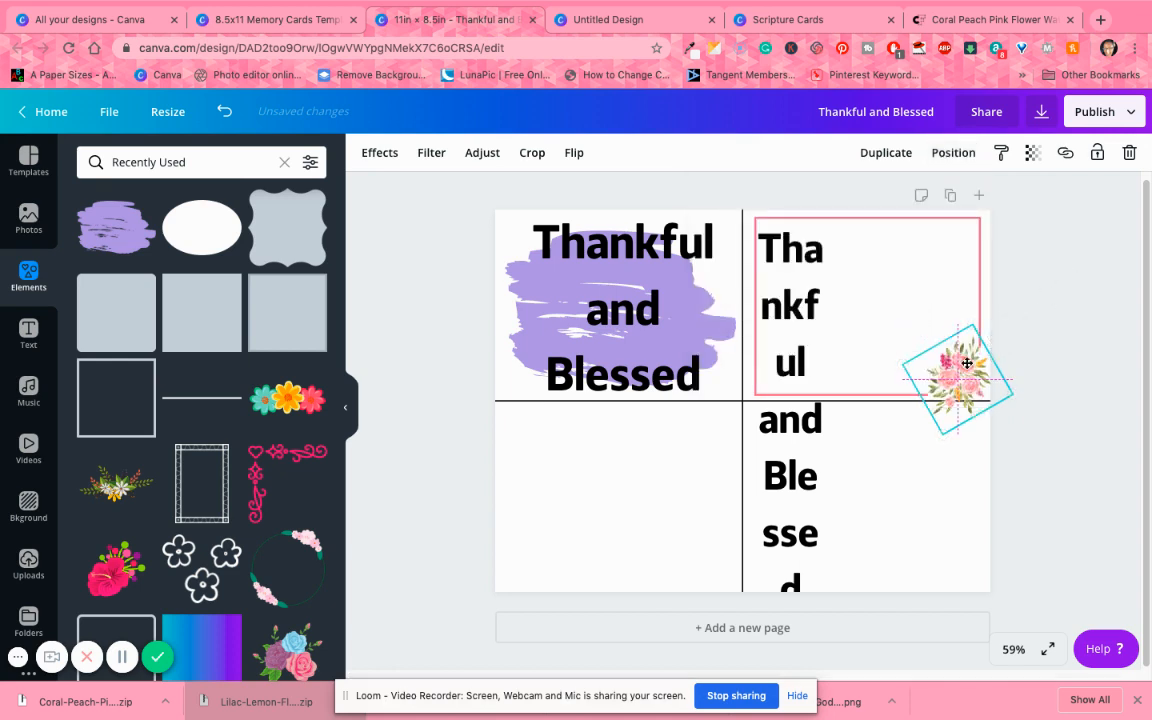
- Widen the framed card's text box so "Thankful and Blessed" fits on three lines inside the pink frame
{"action": "left_click", "coordinate": [785, 313]}
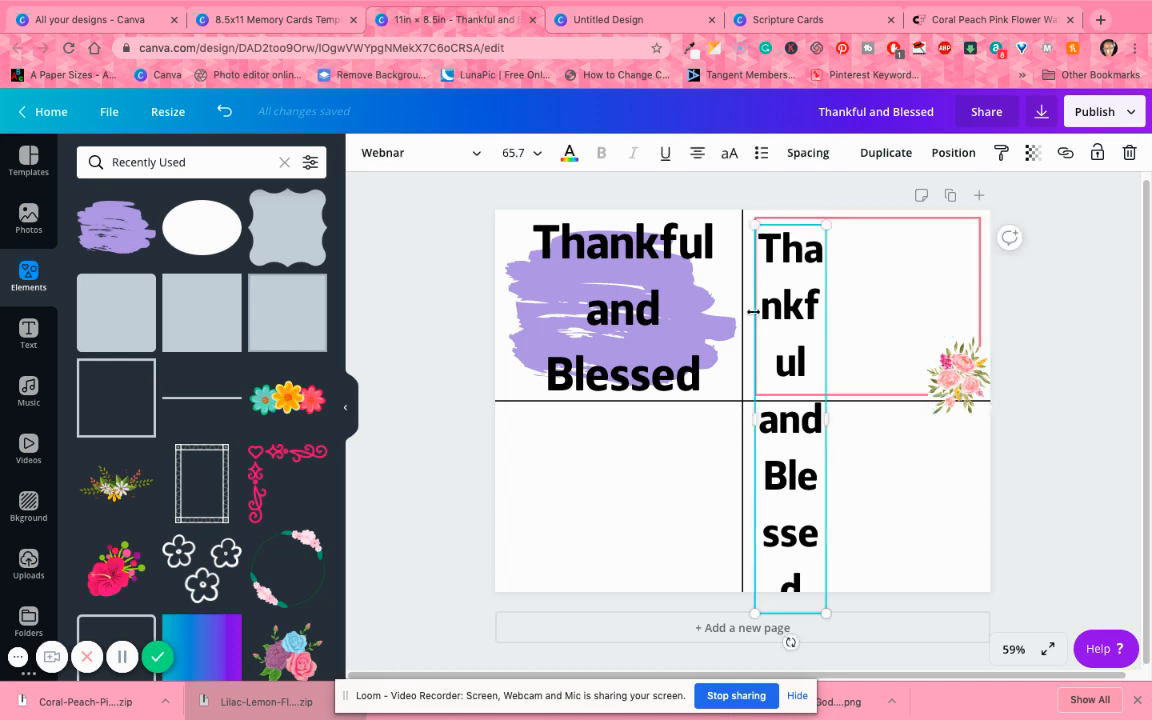
{"action": "left_click_drag", "start_coordinate": [855, 416], "coordinate": [945, 410]}
{"action": "left_click", "coordinate": [1075, 334]}
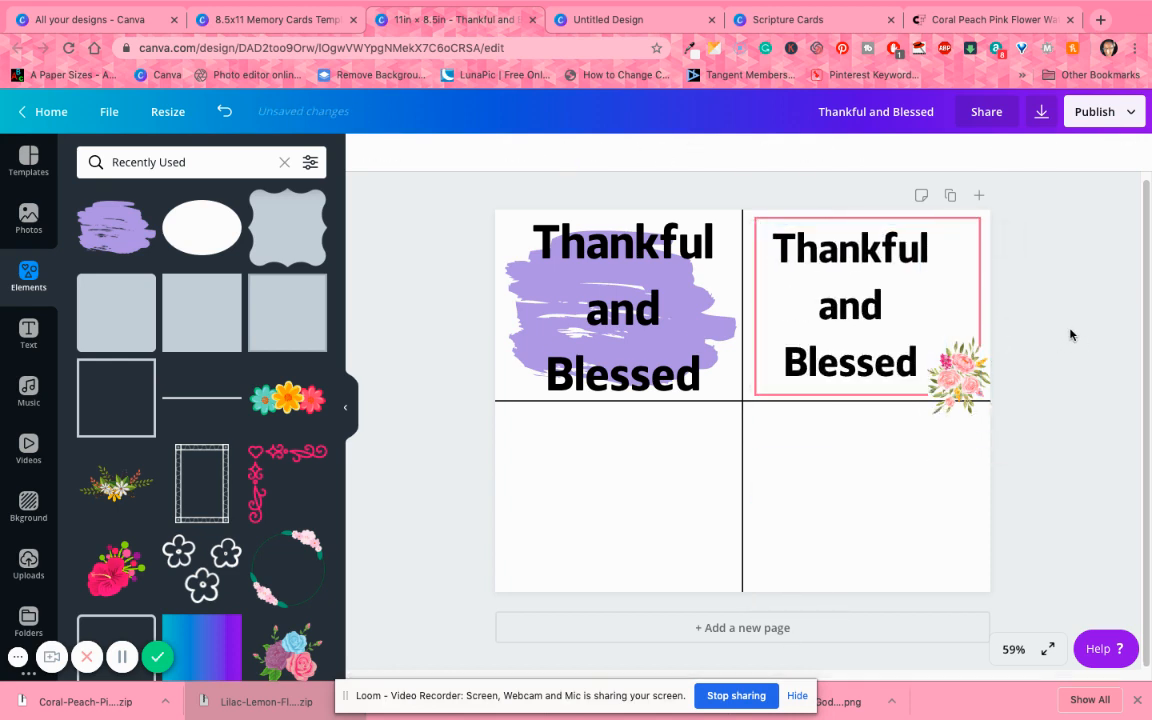
- Move the bouquet up above the divider line and rotate it to cover the gap in the frame's lower-right corner
{"action": "left_click_drag", "start_coordinate": [971, 366], "coordinate": [971, 344]}
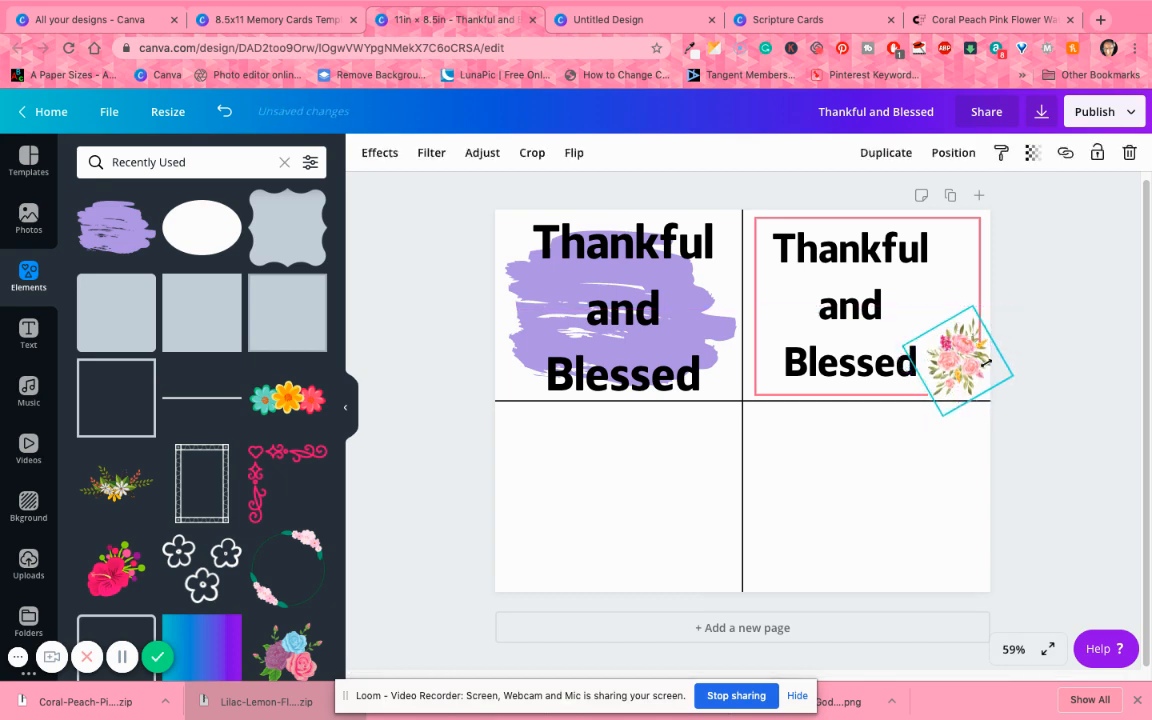
{"action": "left_click_drag", "start_coordinate": [920, 301], "coordinate": [954, 363]}
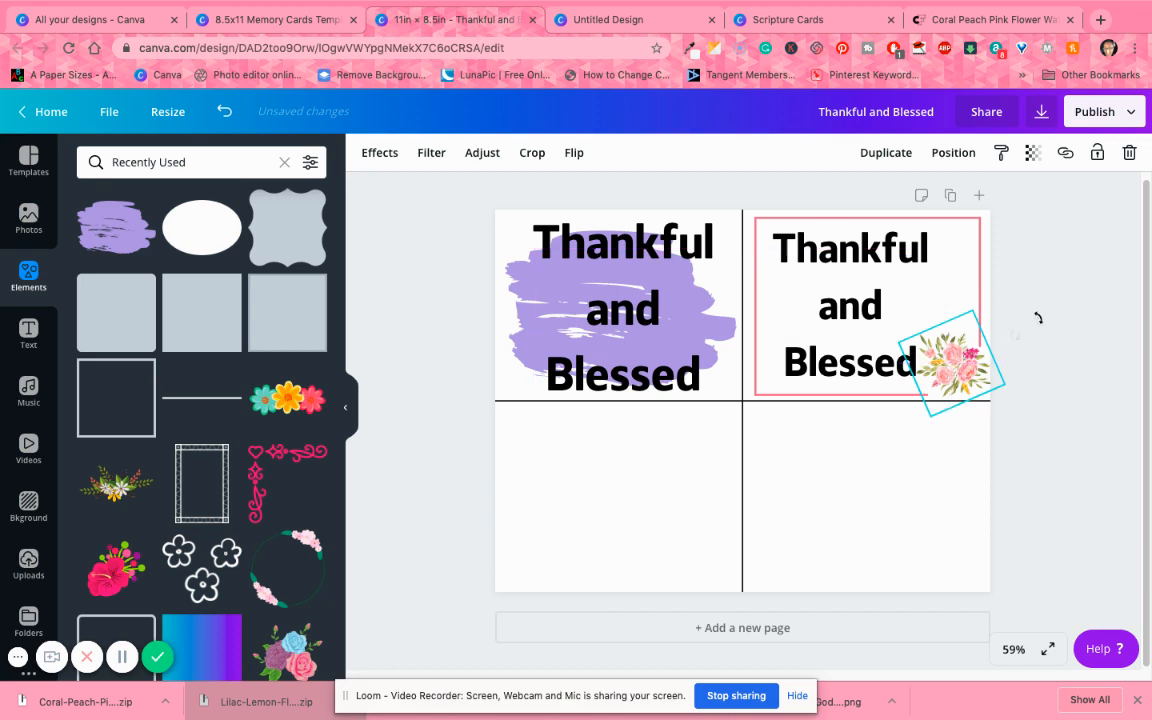
{"action": "left_click", "coordinate": [907, 398]}
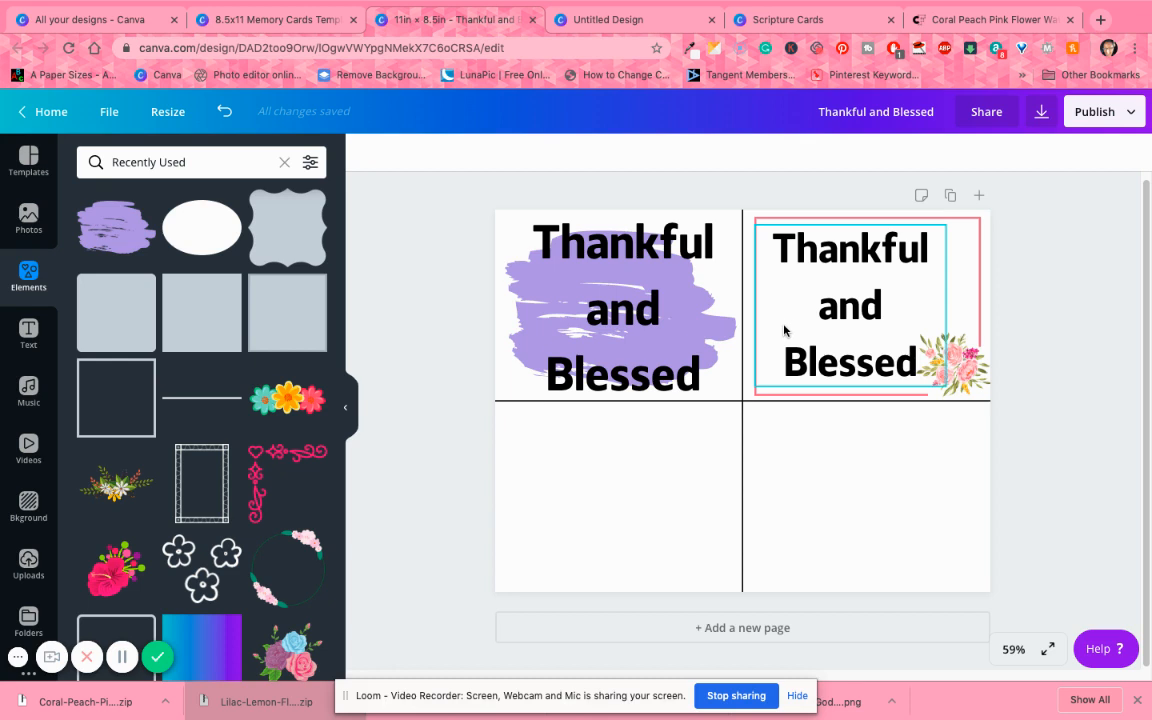
{"action": "left_click", "coordinate": [726, 325]}
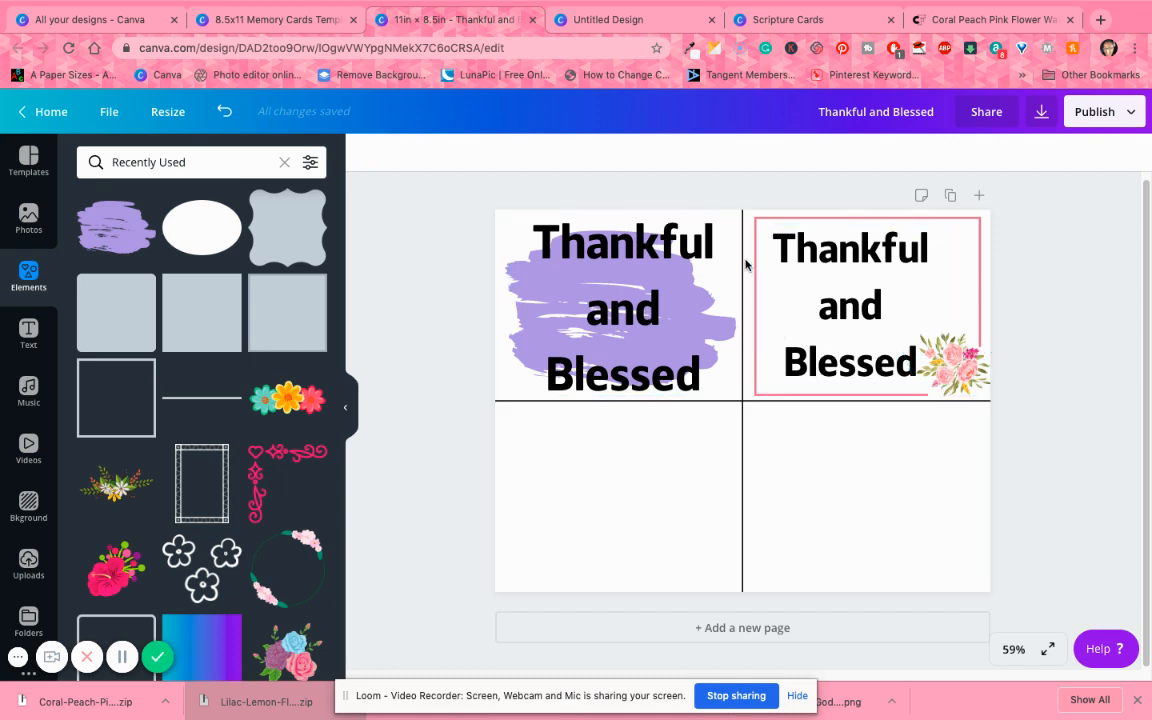
{"action": "left_click", "coordinate": [743, 376]}
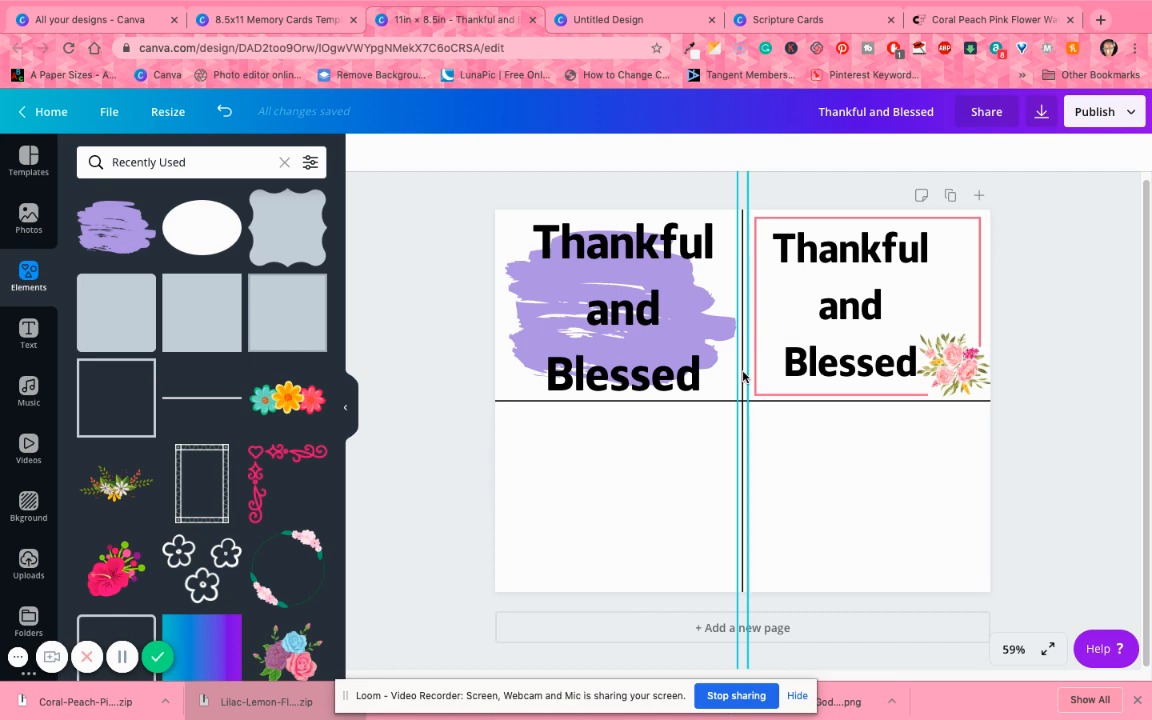
{"action": "key", "text": "Escape"}
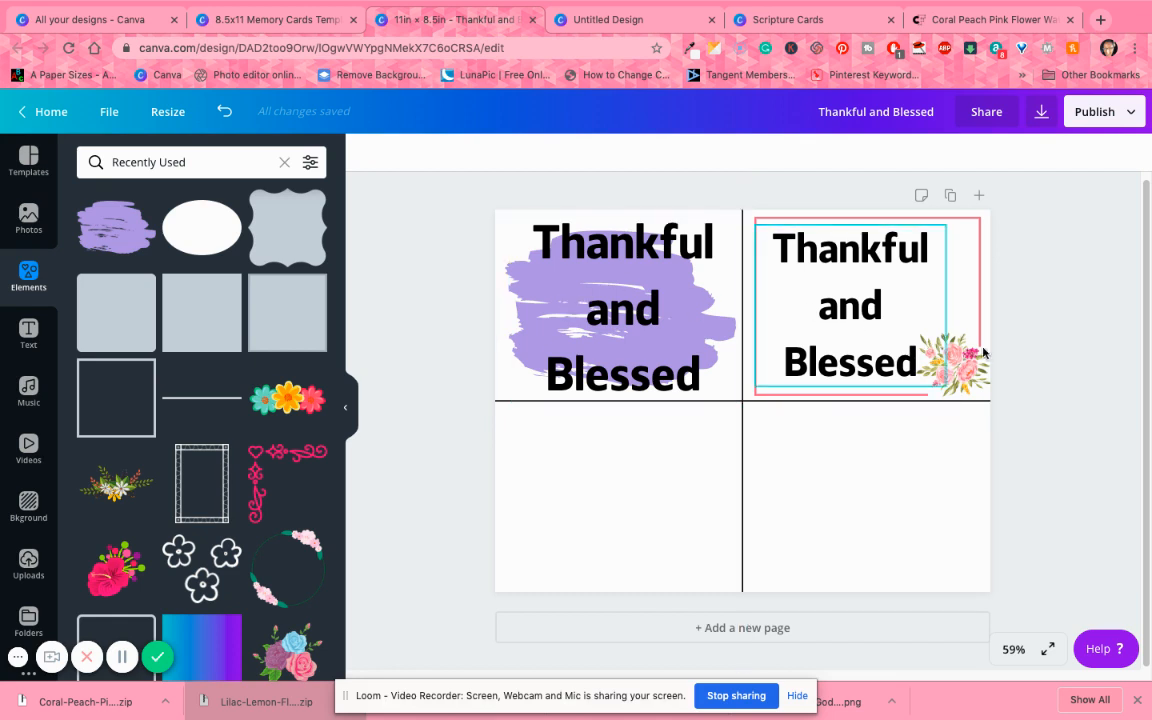